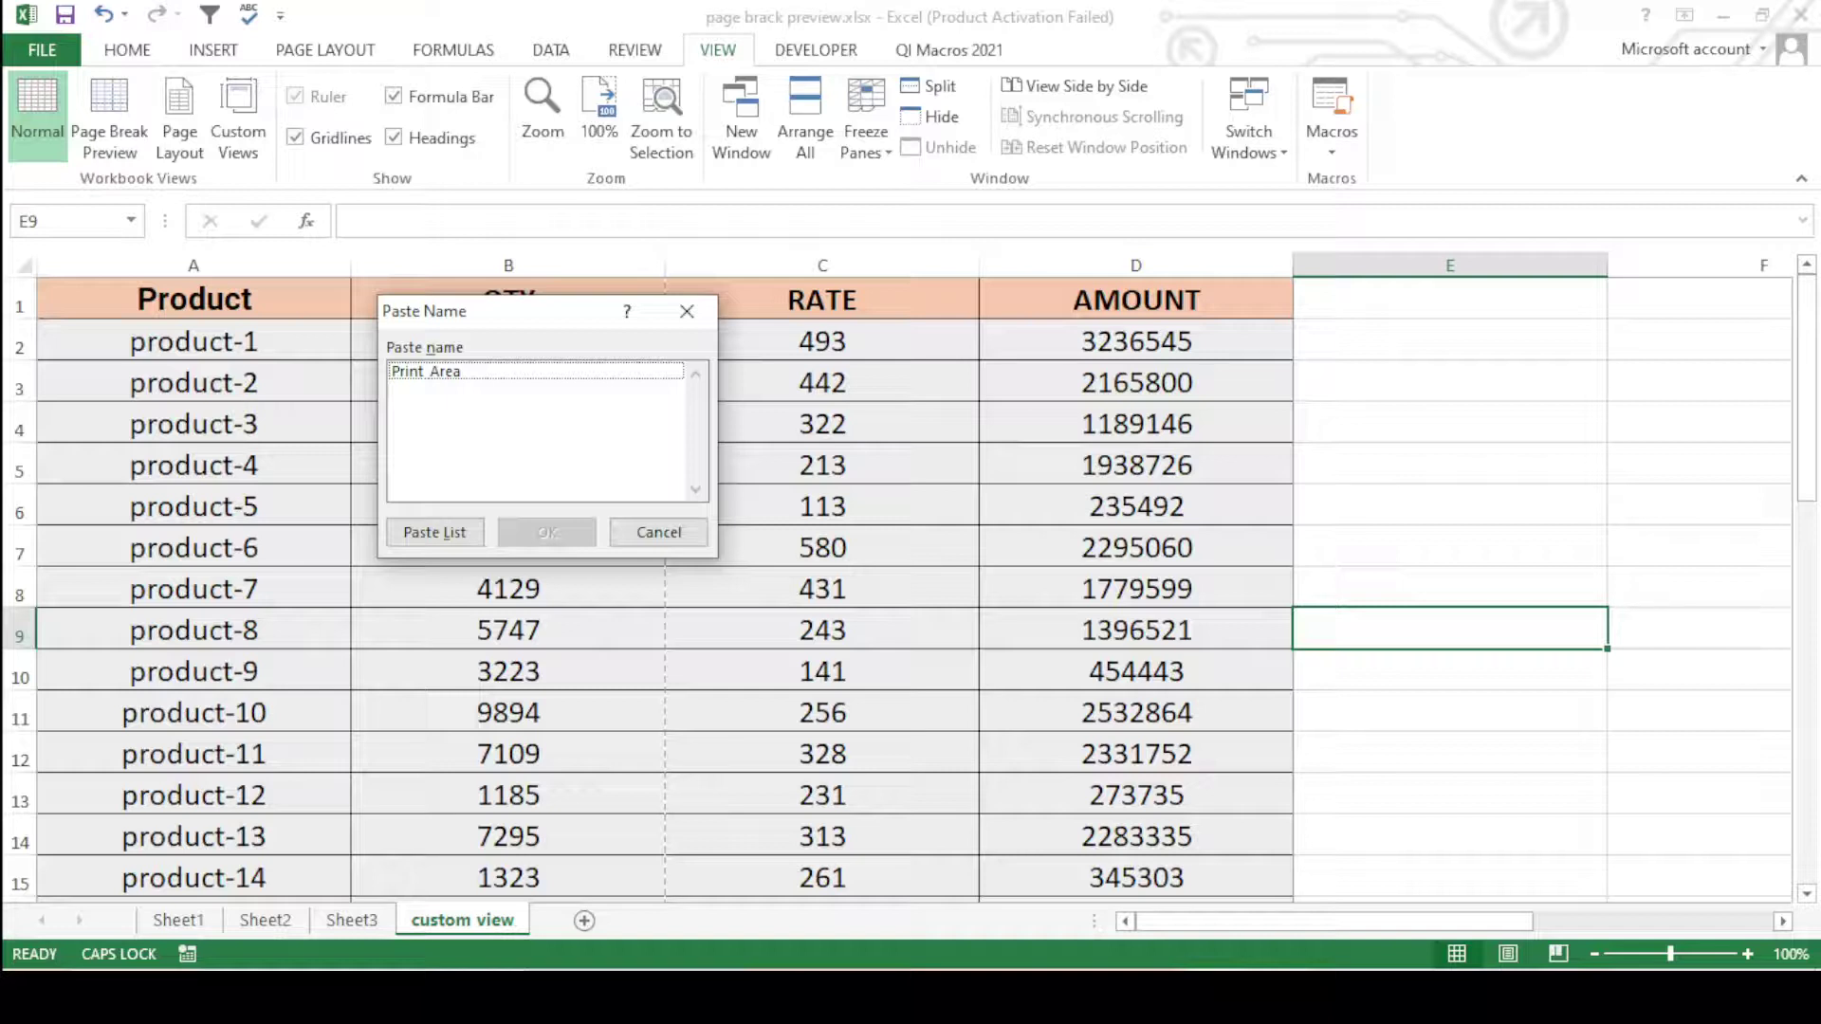
# - Close the Paste Name box and dismiss the reopened list of defined names
pyautogui.click(691, 315)
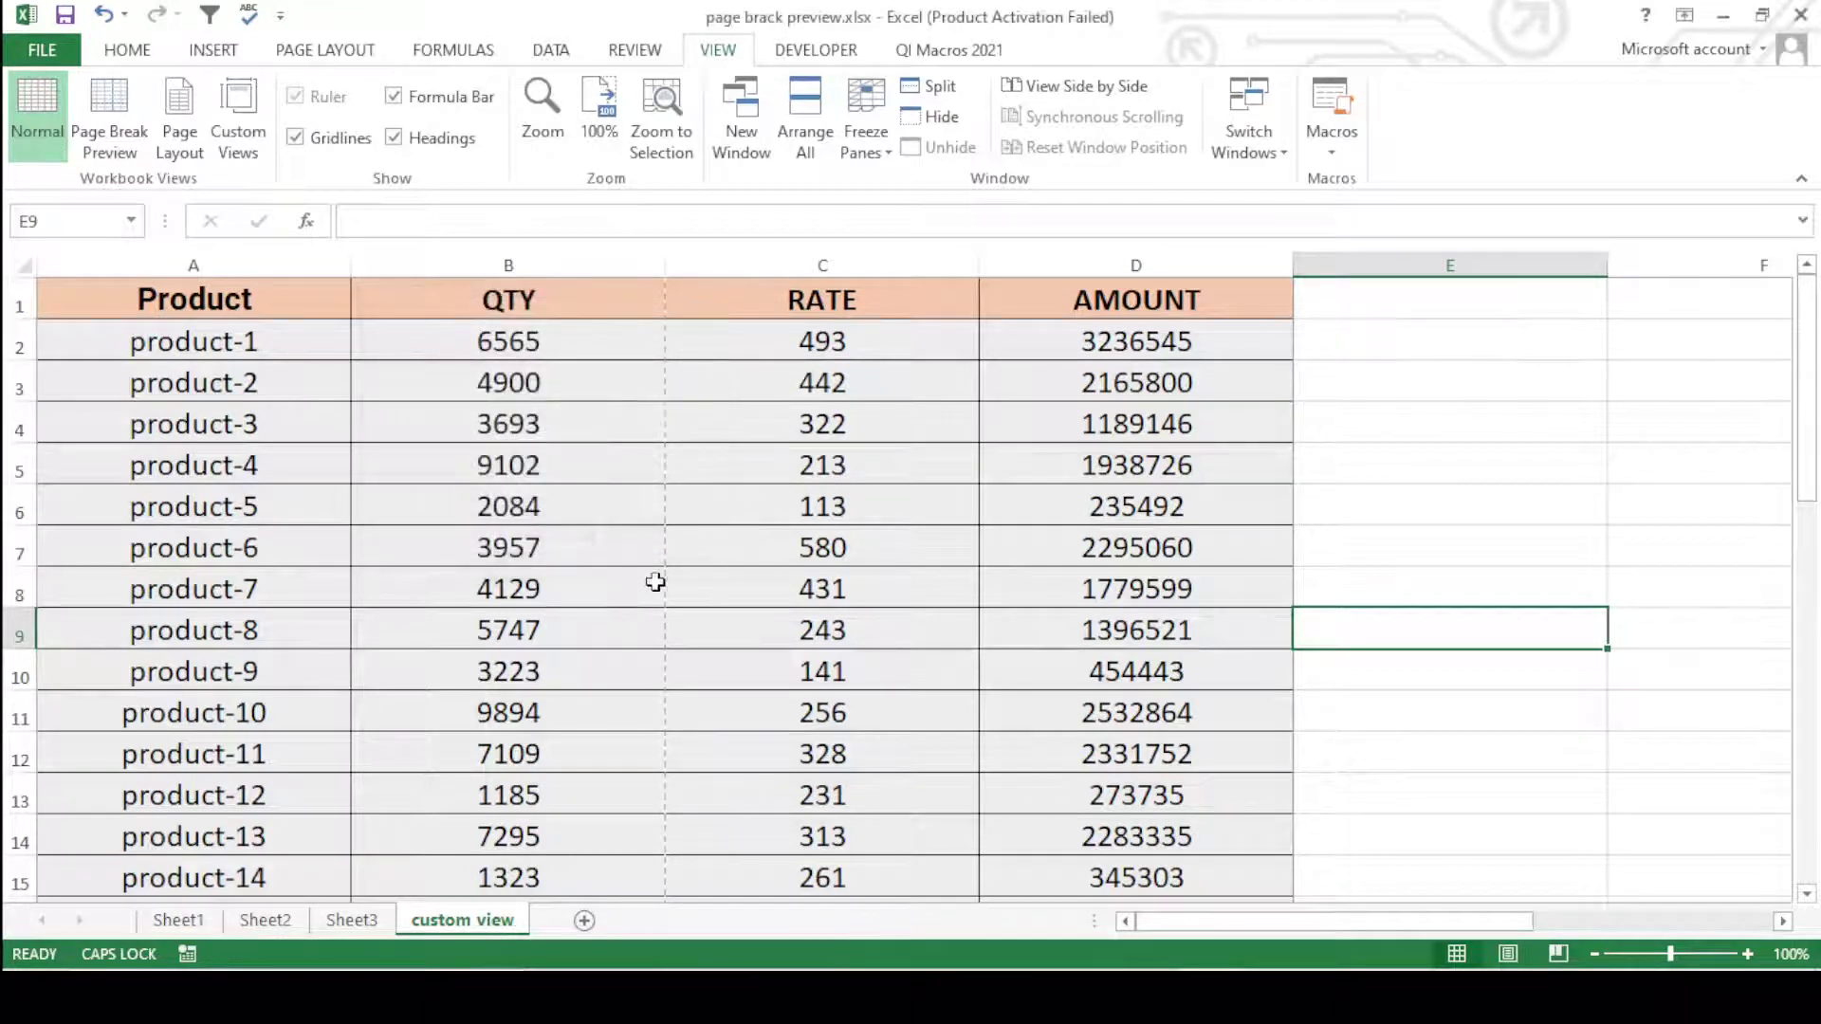
pyautogui.press('F3')
pyautogui.click(677, 534)
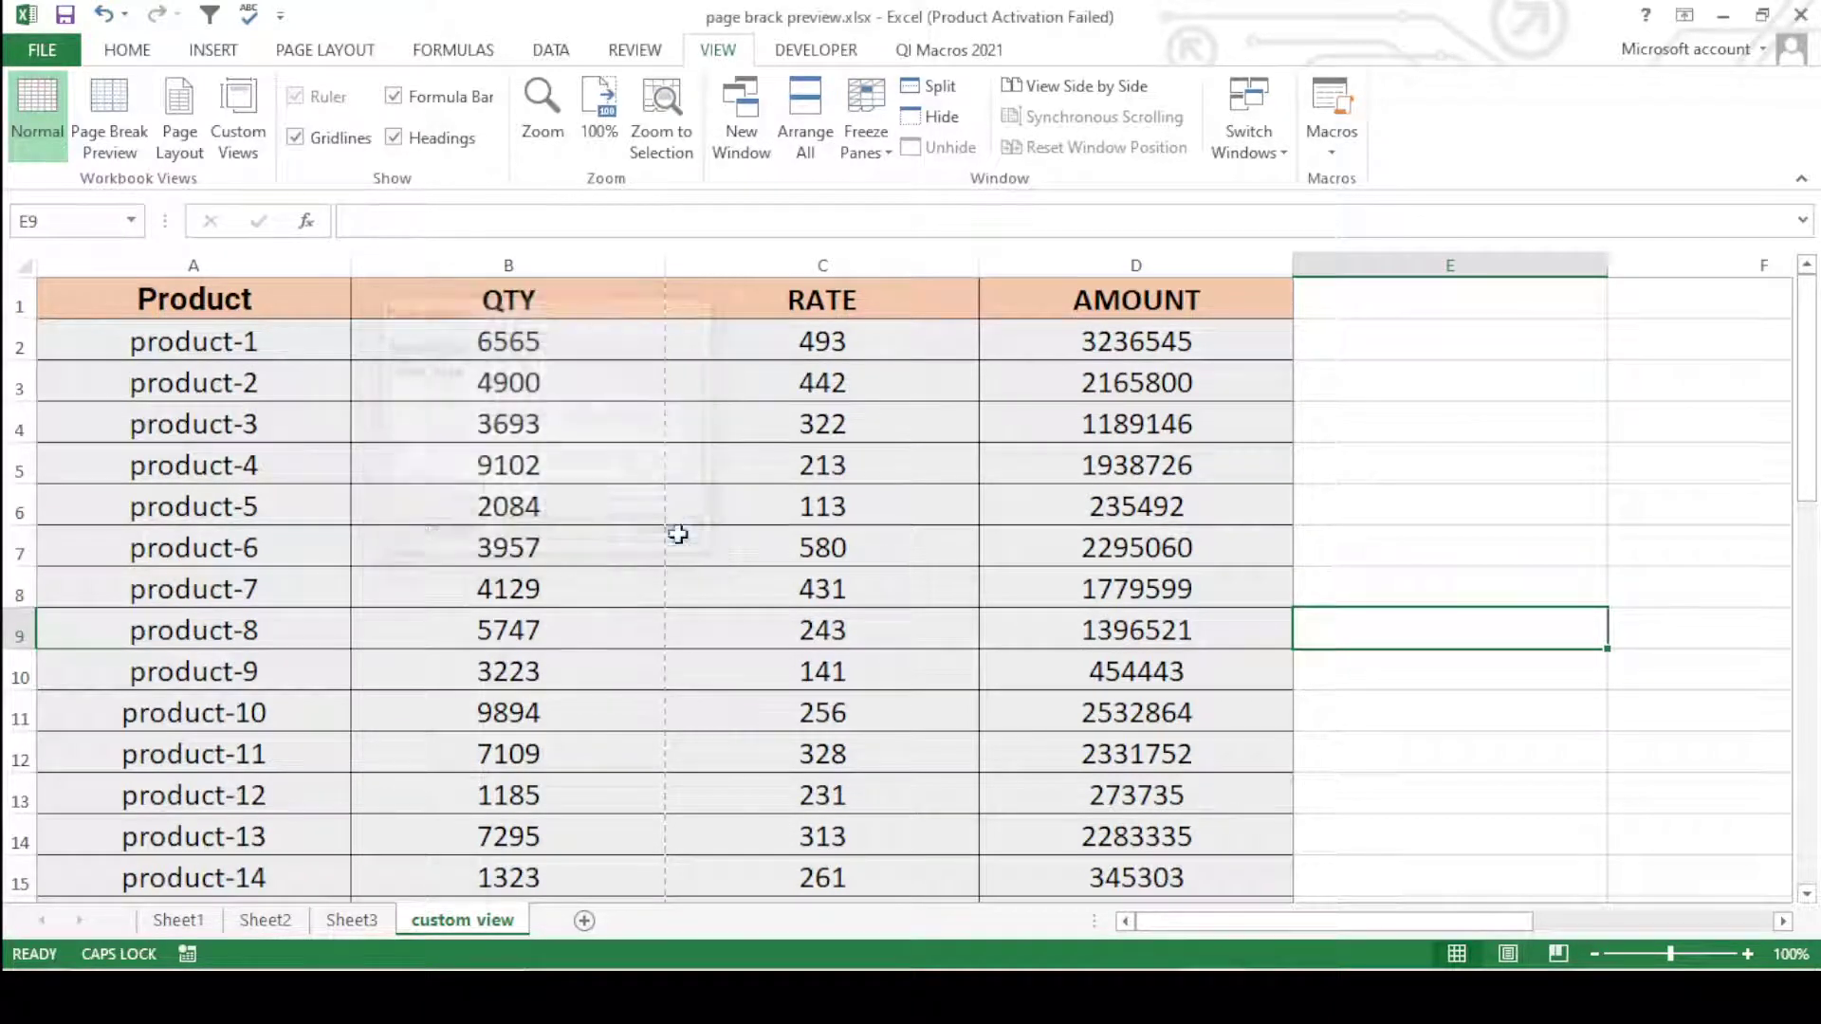
# - Check the RATE formula in C9, scroll the table, and select empty cell E7
pyautogui.click(768, 621)
pyautogui.scroll(-4, 674, 581)
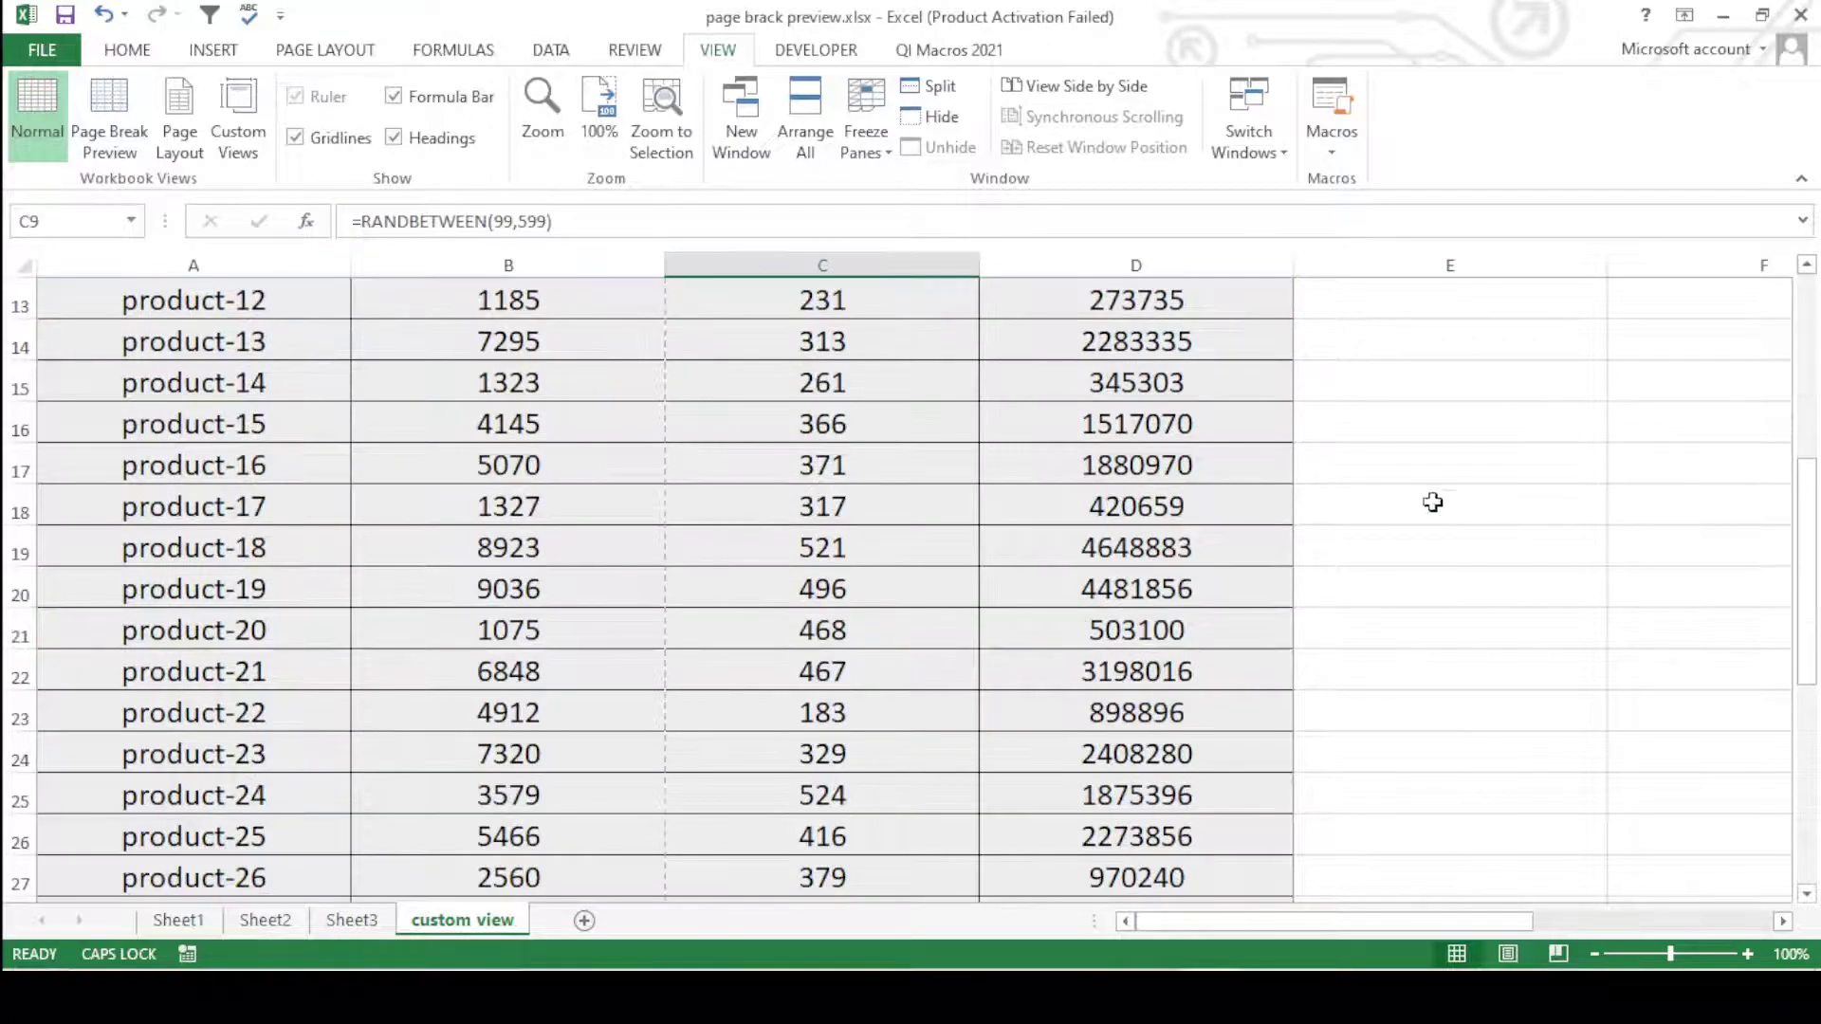
pyautogui.click(1433, 502)
pyautogui.scroll(1, 885, 527)
pyautogui.scroll(3, 885, 526)
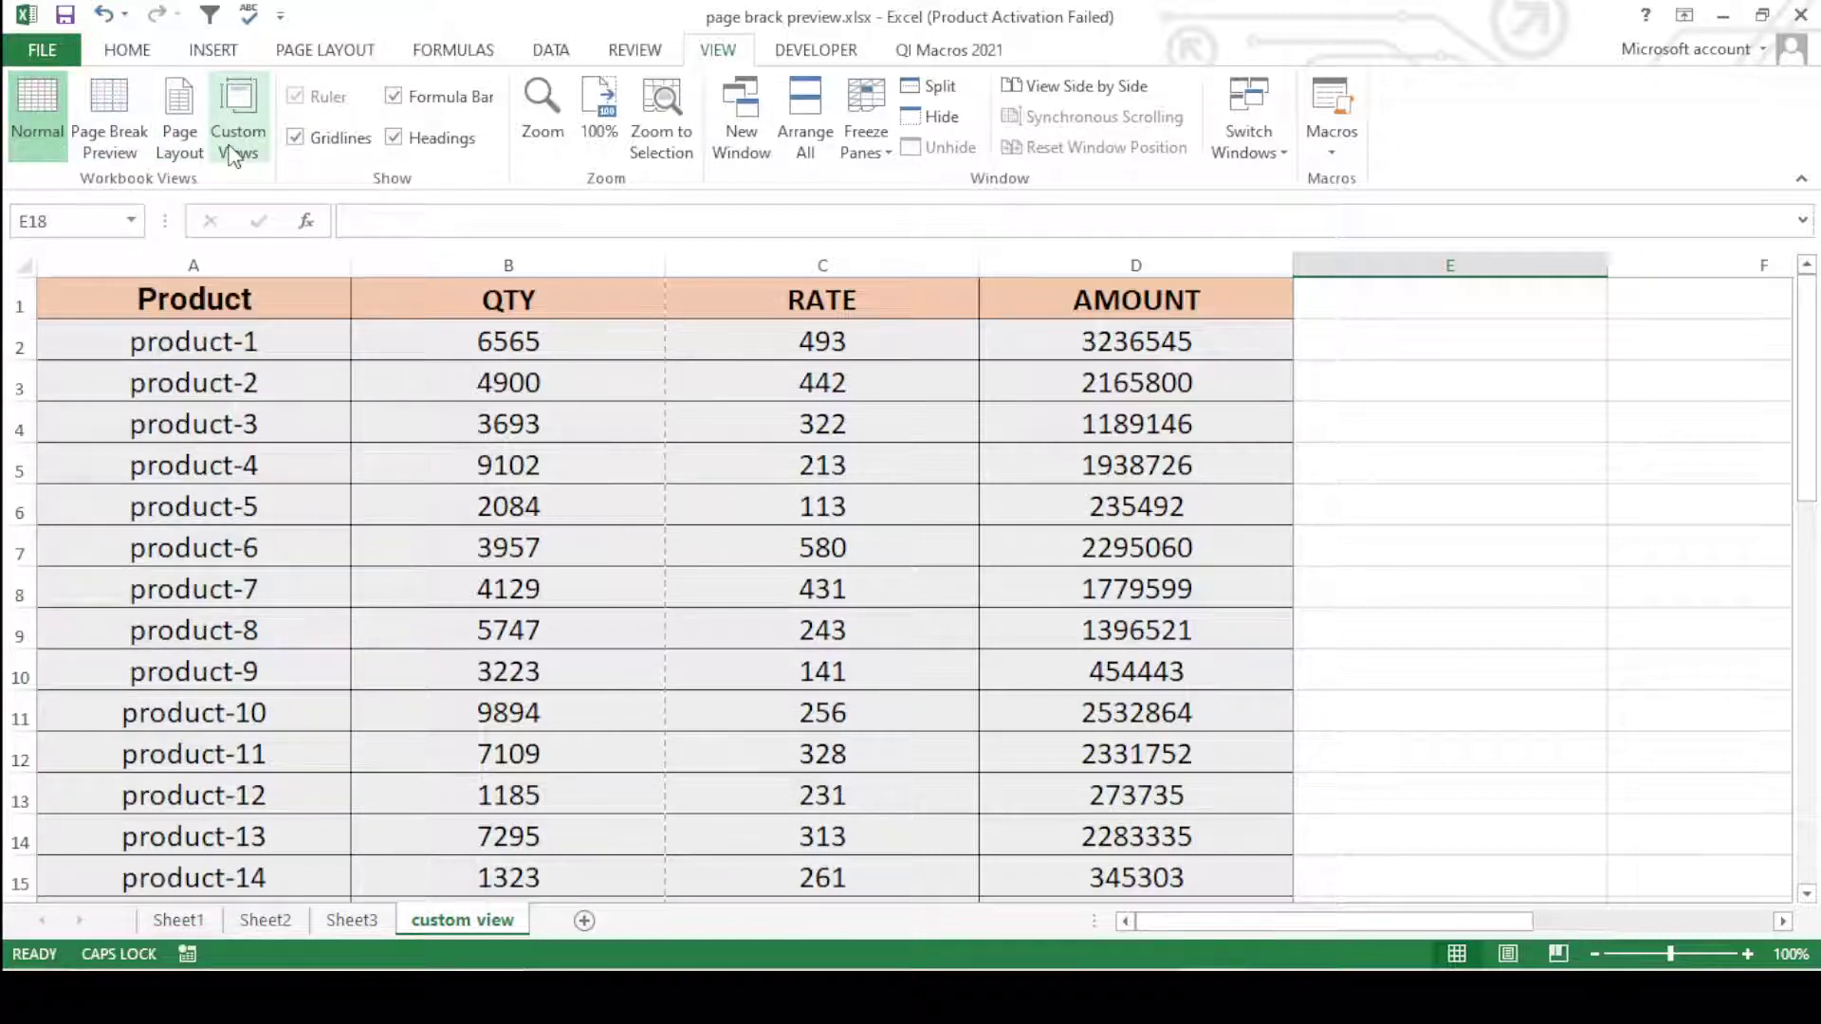
pyautogui.scroll(-1, 355, 627)
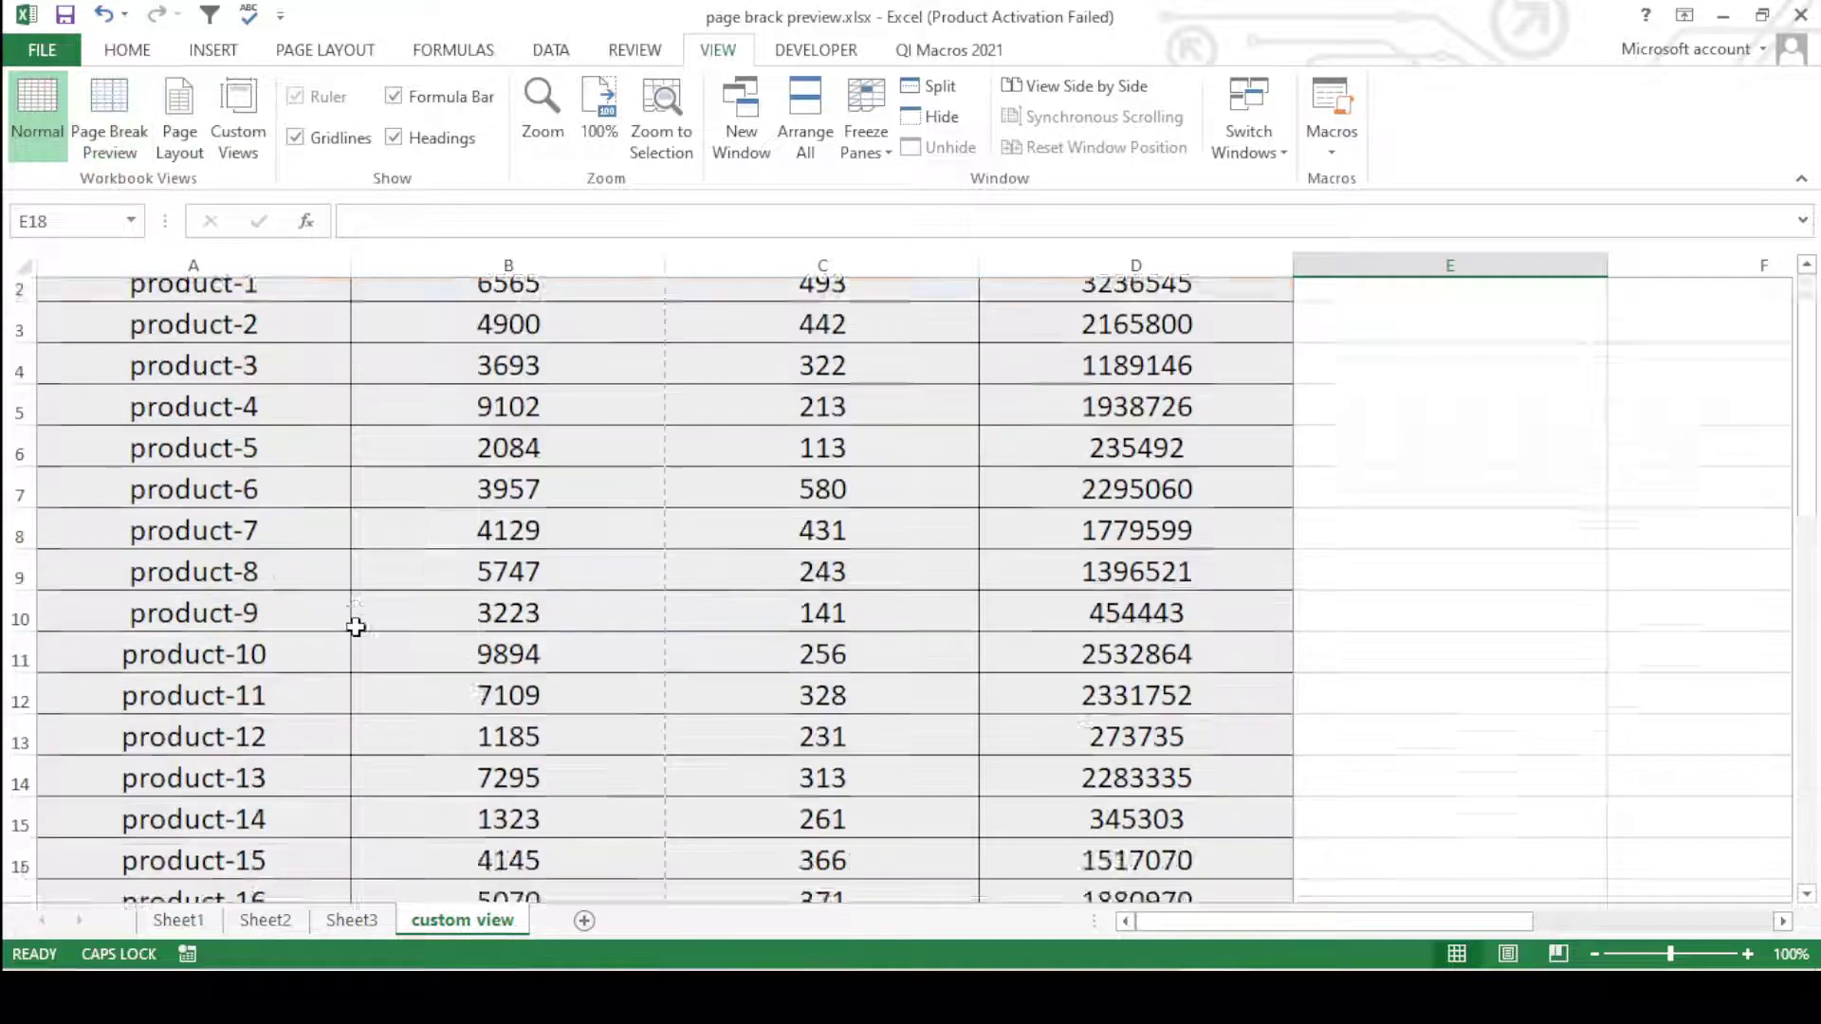
pyautogui.scroll(-3, 355, 627)
pyautogui.scroll(-5, 357, 627)
pyautogui.scroll(-3, 356, 627)
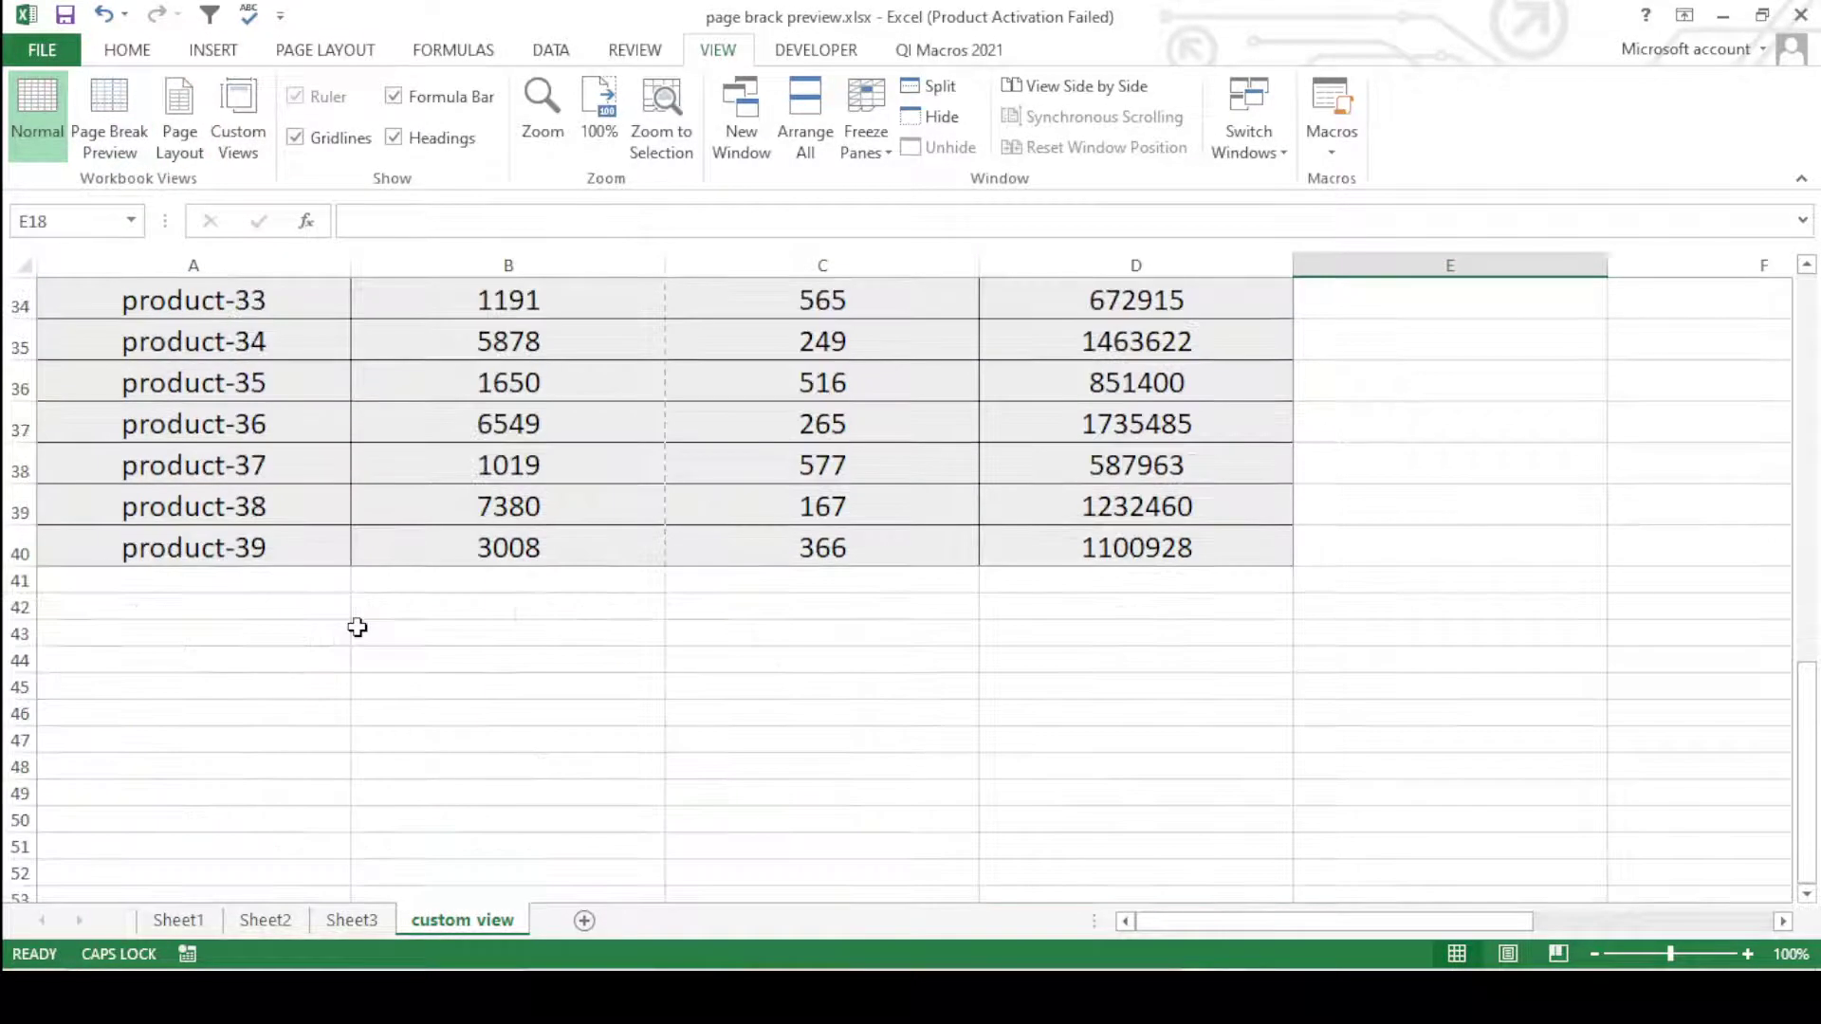
pyautogui.scroll(3, 357, 627)
pyautogui.scroll(4, 356, 627)
pyautogui.scroll(4, 356, 627)
pyautogui.click(1300, 557)
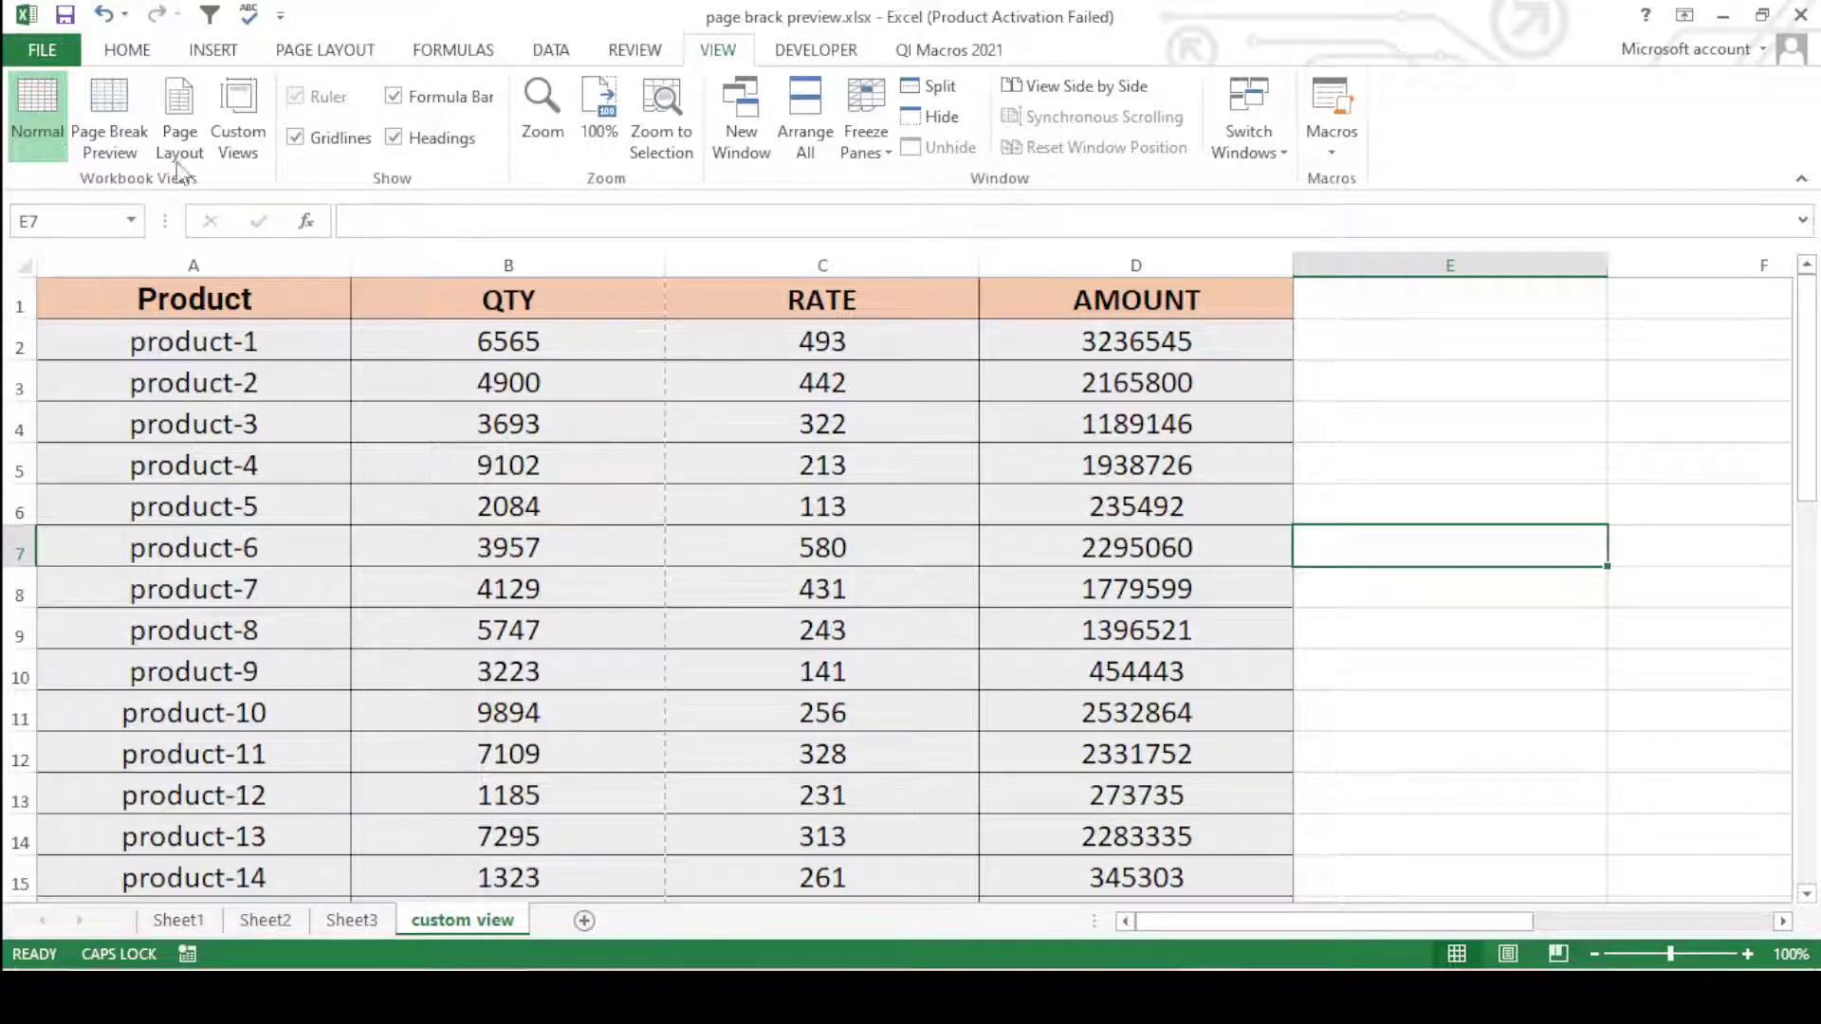
# - Keep the sheet in Normal view and scroll through the product-1 to product-39 rows
pyautogui.click(39, 142)
pyautogui.scroll(-2, 1115, 583)
pyautogui.scroll(-4, 1115, 583)
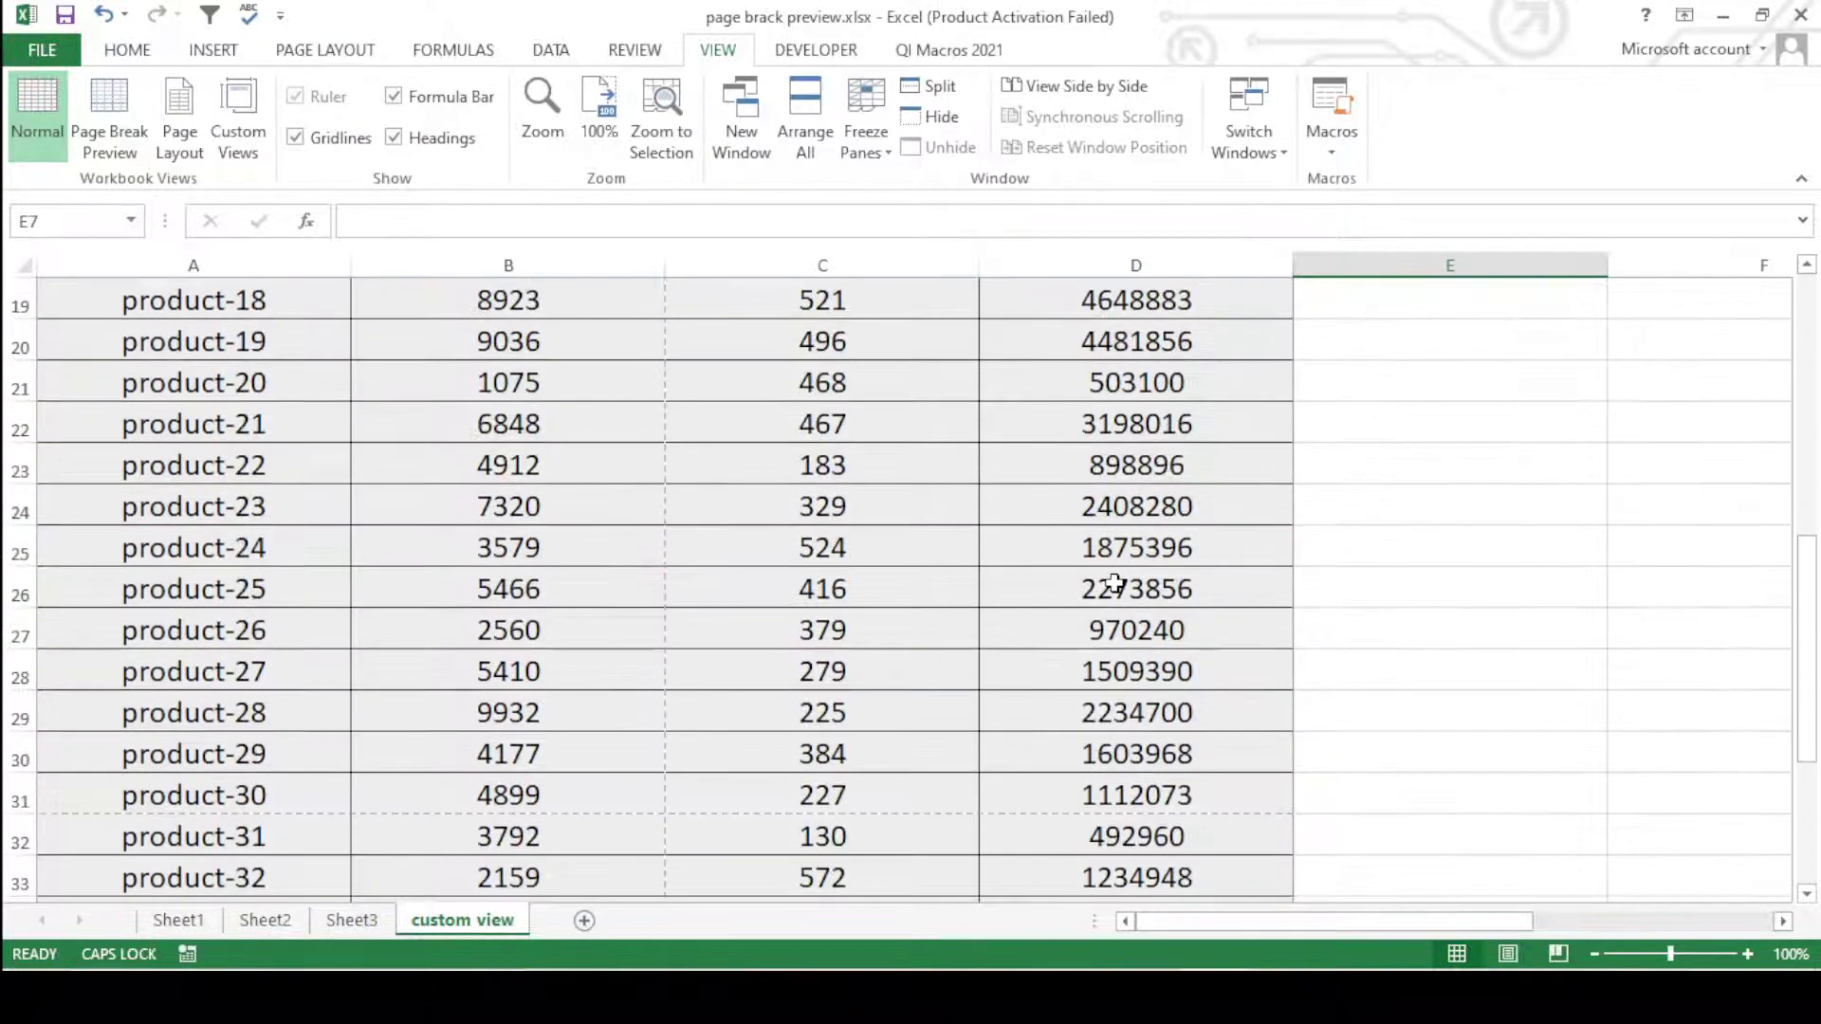
pyautogui.scroll(4, 1115, 584)
pyautogui.scroll(2, 1119, 578)
pyautogui.scroll(-1, 1126, 567)
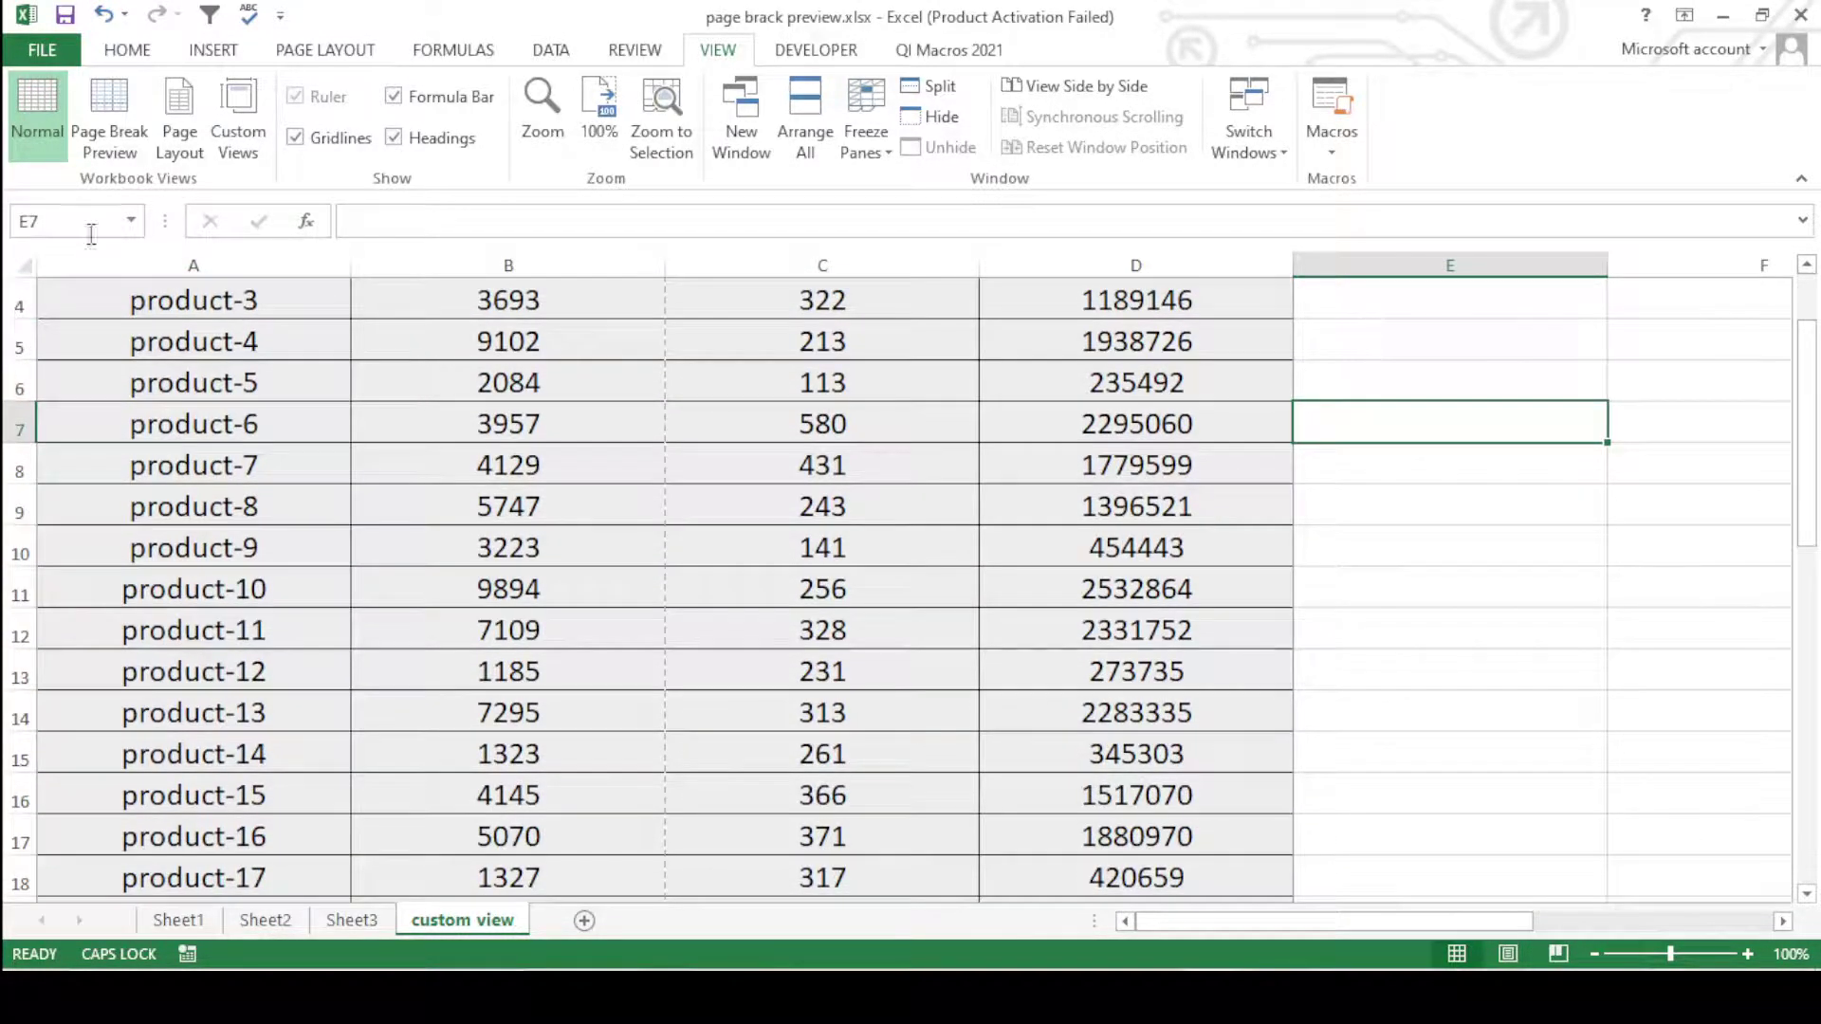
# - Switch the sheet to Page Break Preview and scroll through its numbered pages
pyautogui.click(120, 114)
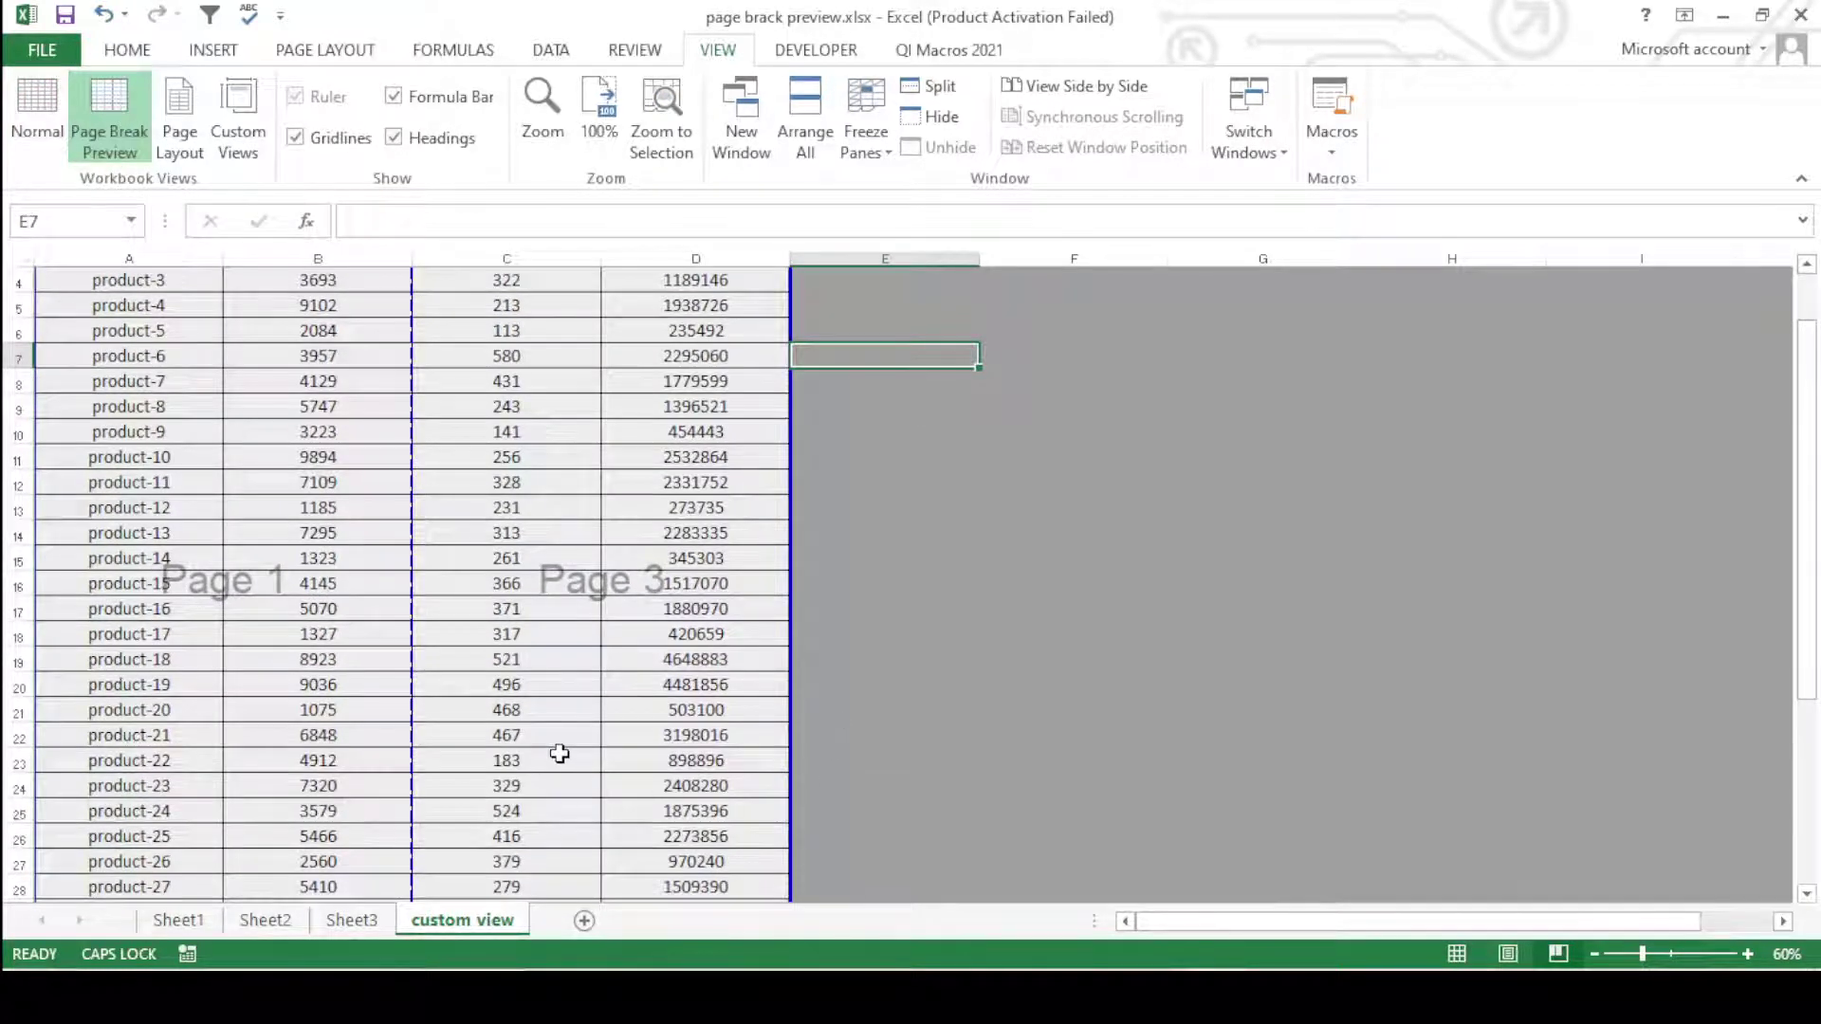
pyautogui.scroll(-2, 557, 752)
pyautogui.scroll(-3, 900, 797)
pyautogui.scroll(-1, 512, 752)
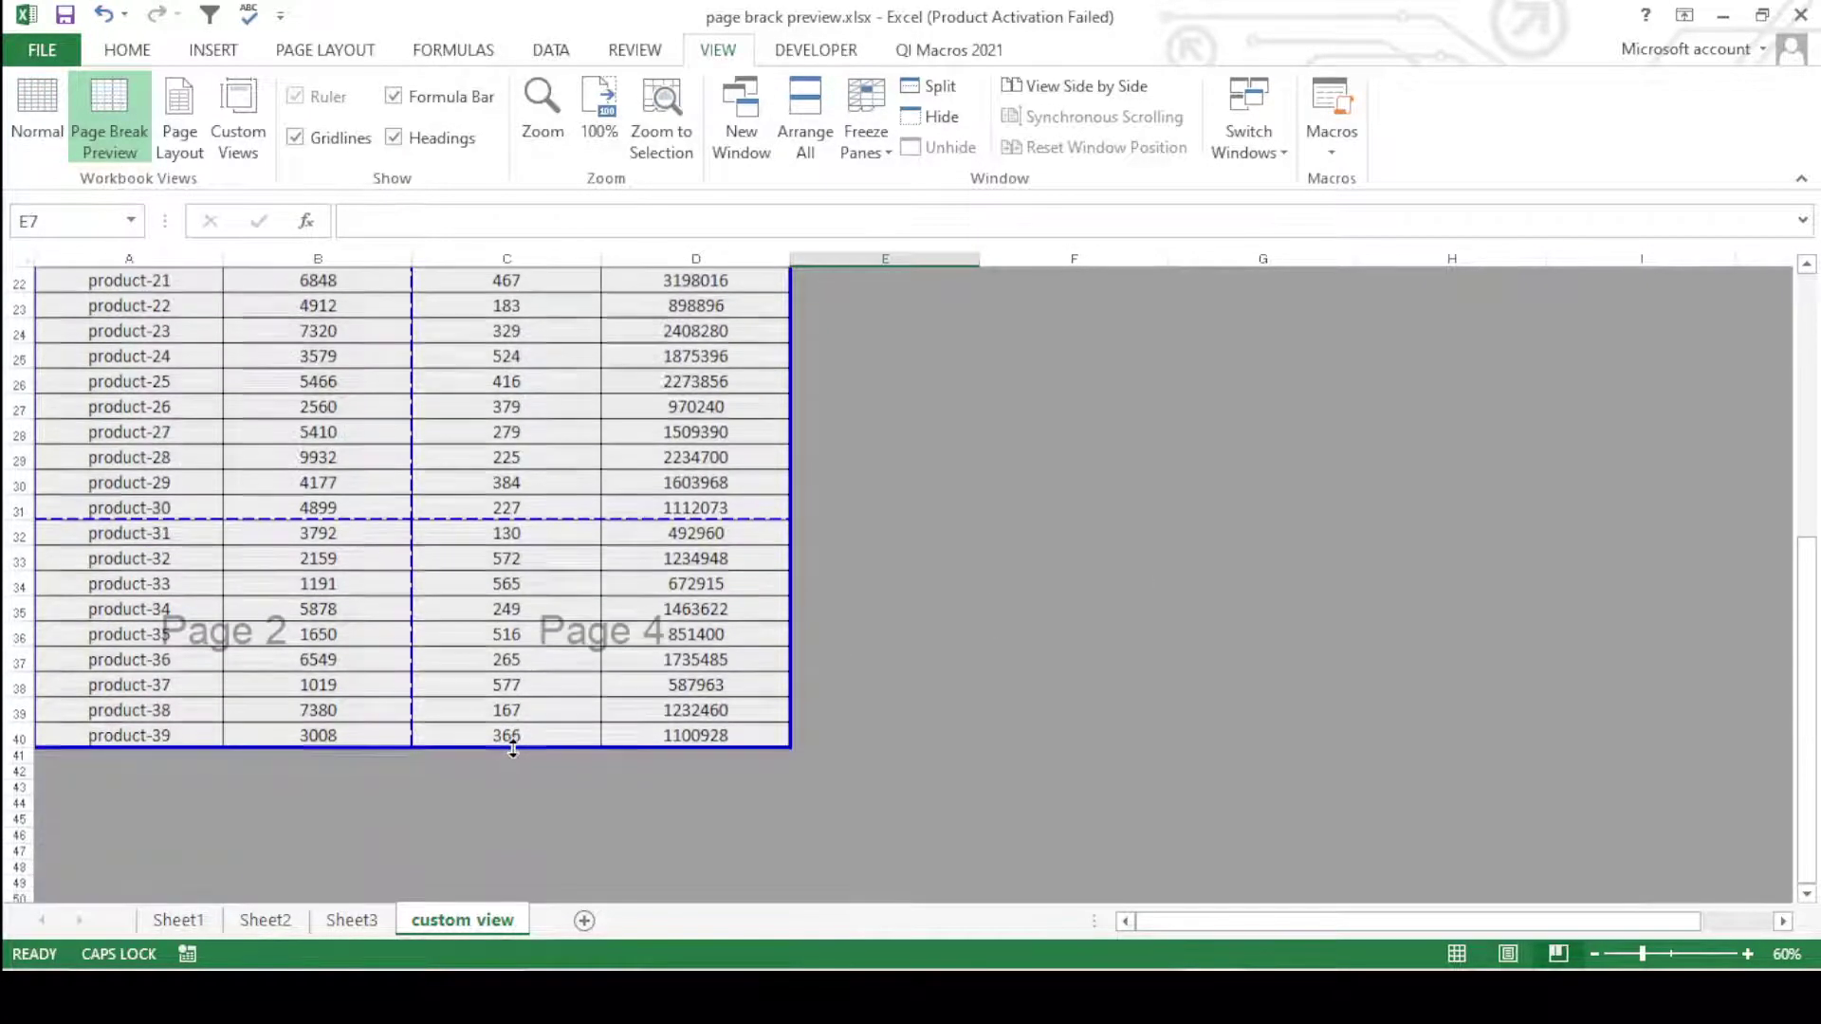
pyautogui.scroll(4, 513, 749)
pyautogui.scroll(3, 512, 747)
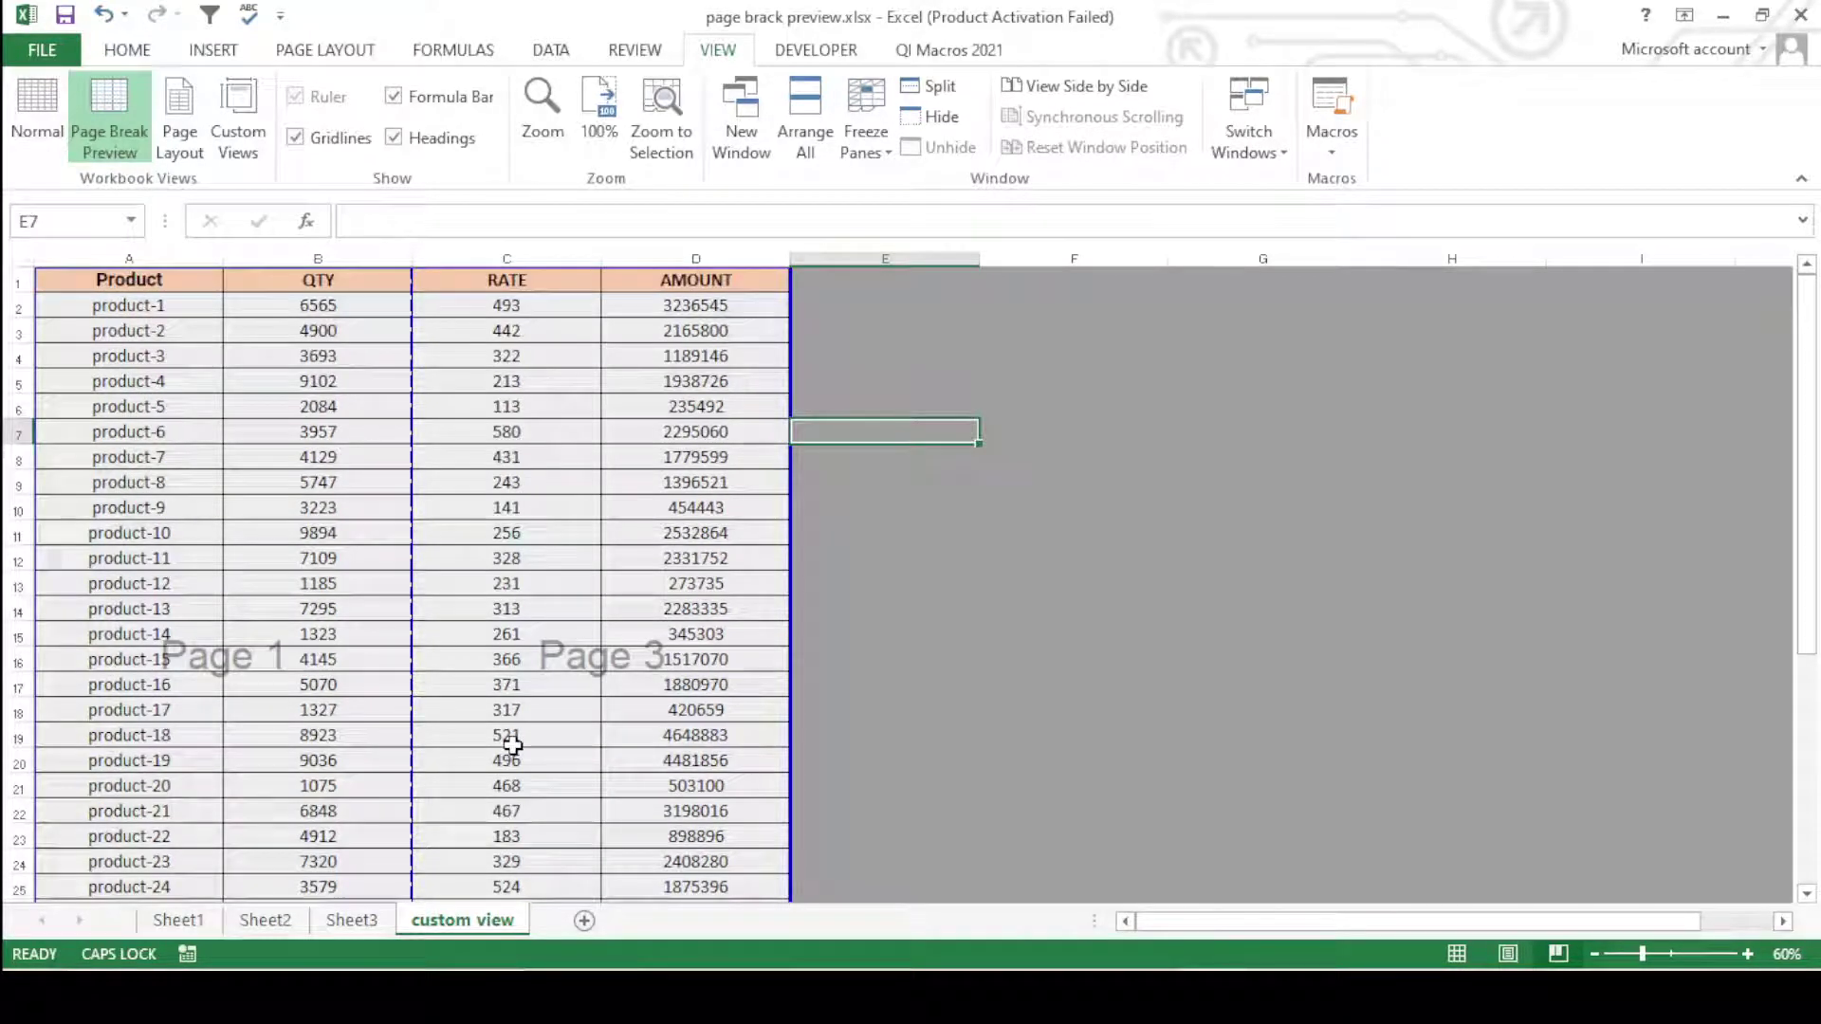
pyautogui.click(1144, 706)
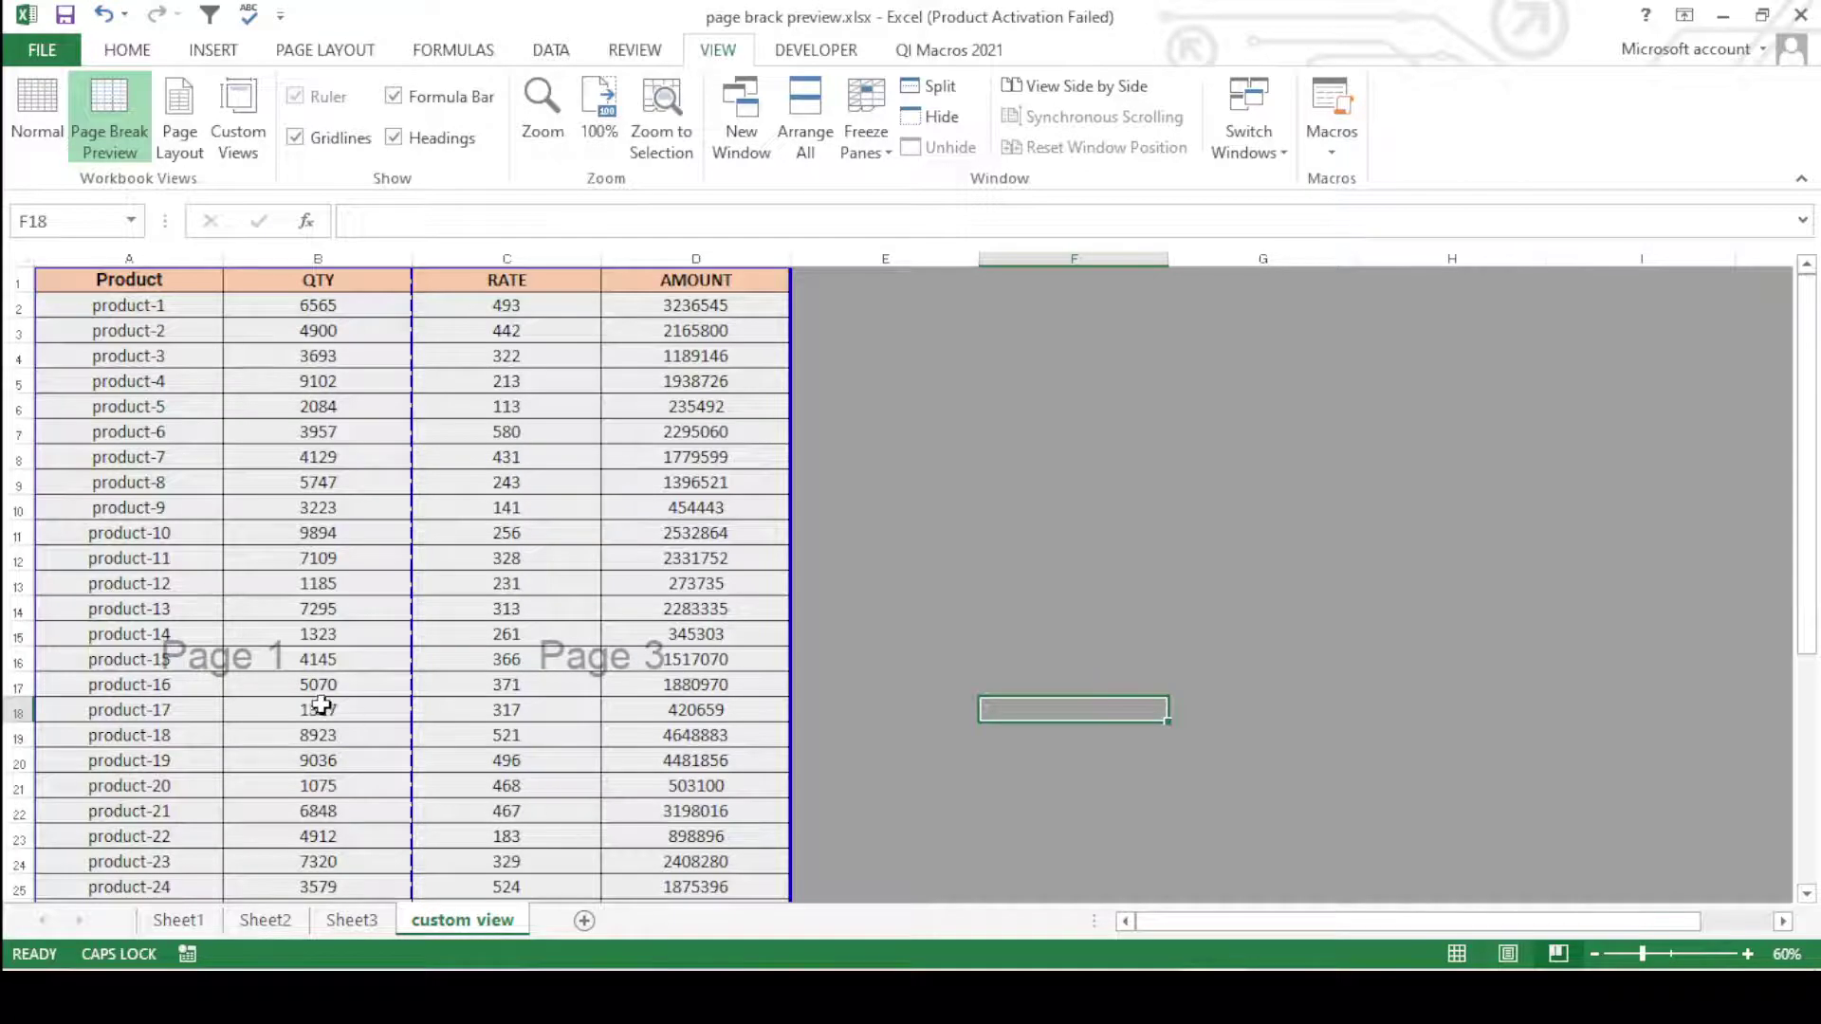
pyautogui.scroll(-1, 284, 704)
# - Inspect QTY cell formulas and review the four pages split at columns B–C and row 30
pyautogui.click(229, 608)
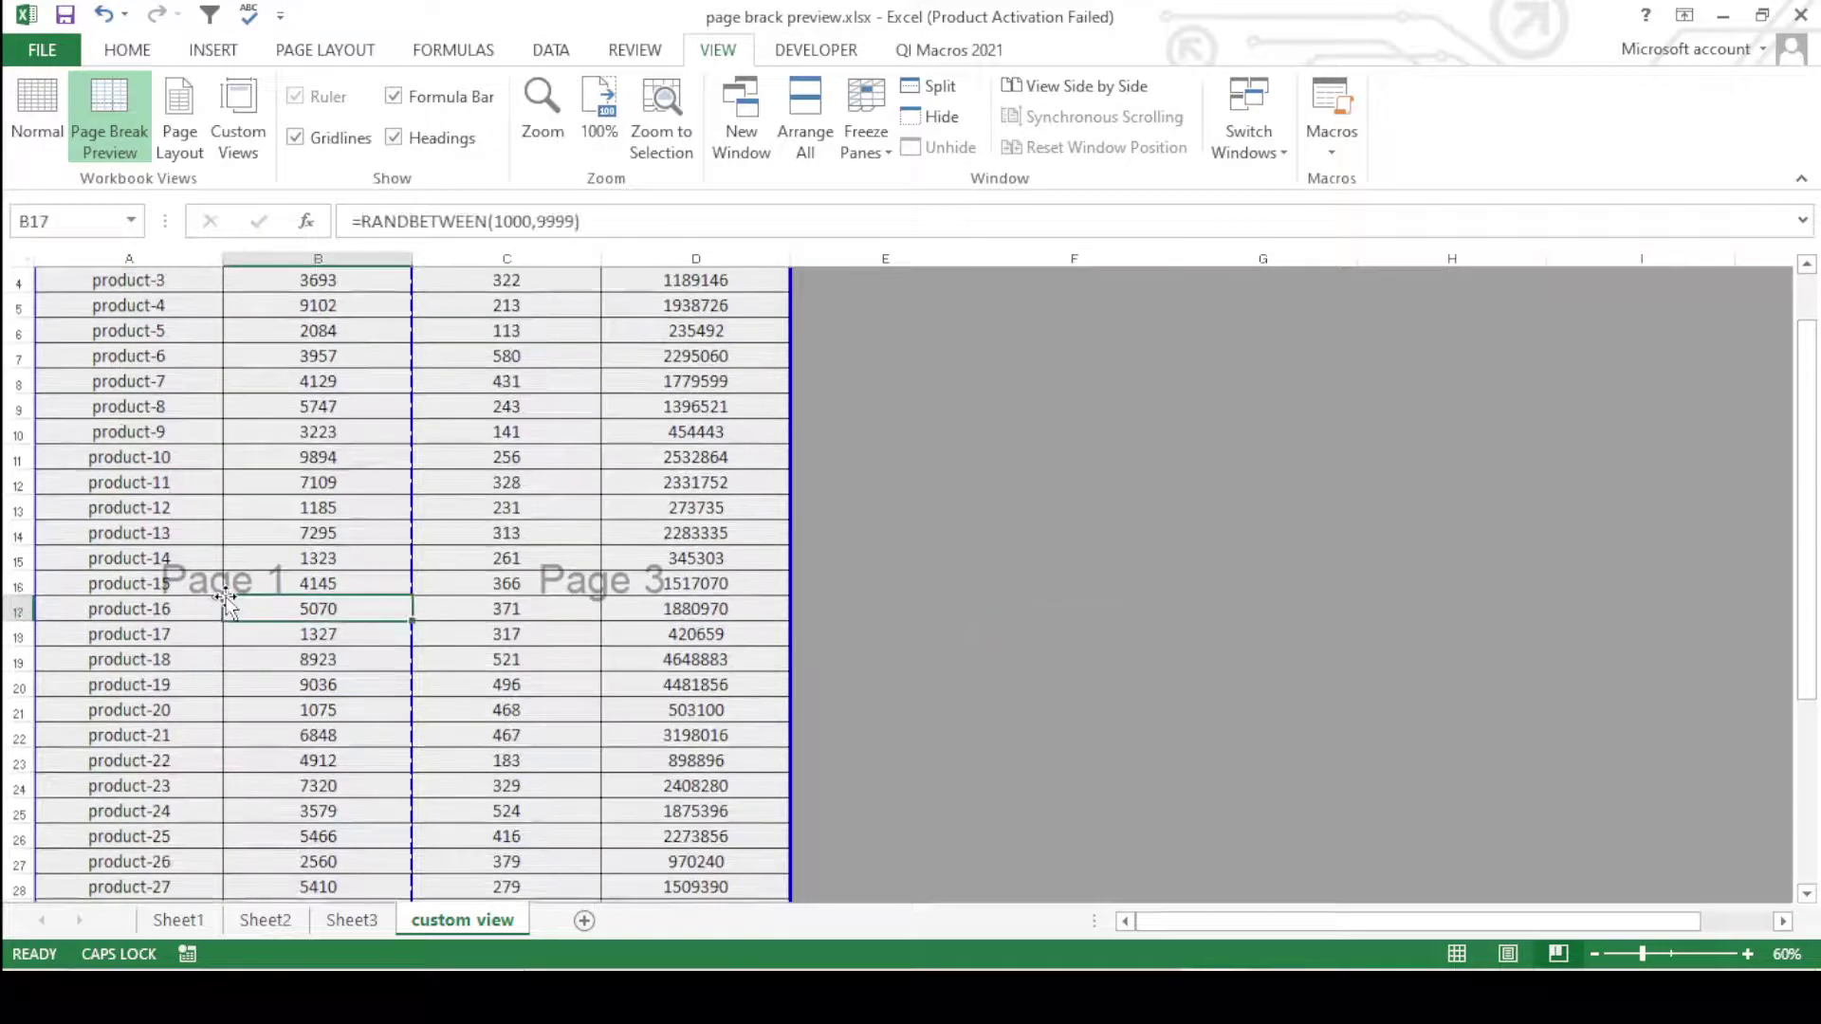
pyautogui.click(237, 583)
pyautogui.scroll(-2, 284, 569)
pyautogui.scroll(-1, 366, 536)
pyautogui.scroll(-3, 317, 582)
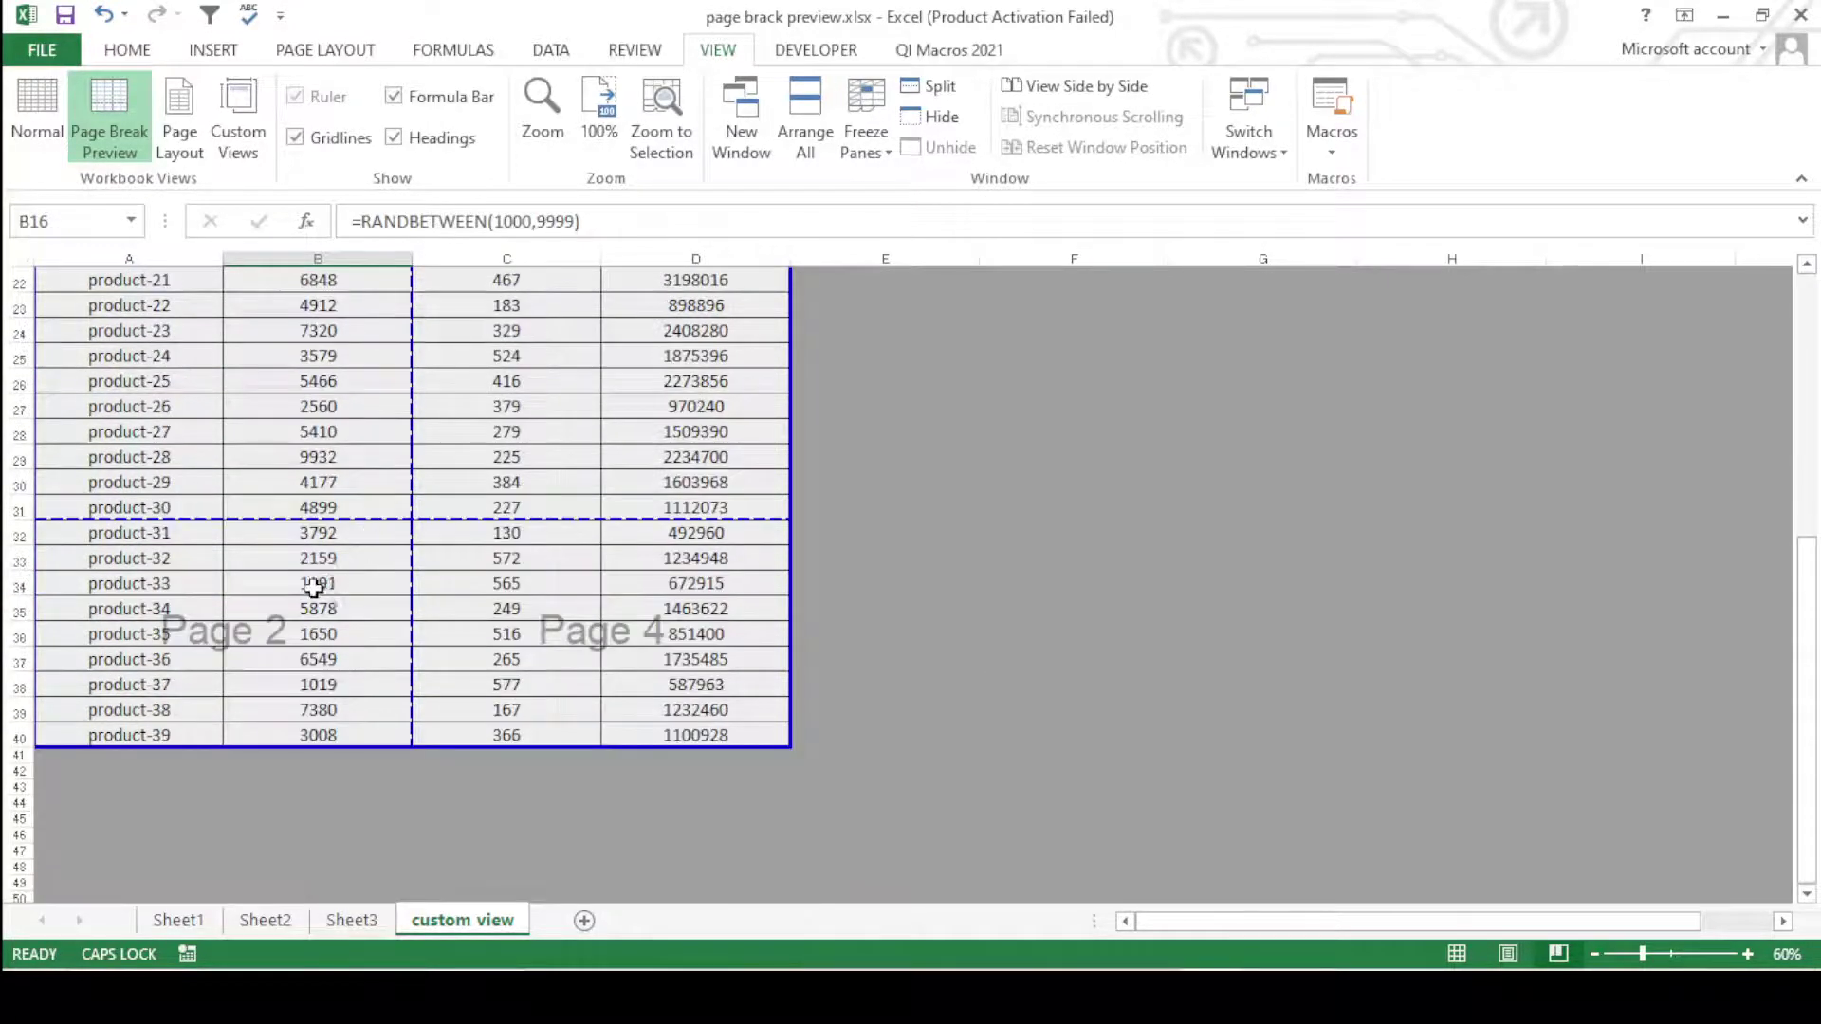
pyautogui.scroll(4, 276, 581)
pyautogui.scroll(1, 276, 581)
pyautogui.scroll(-7, 280, 580)
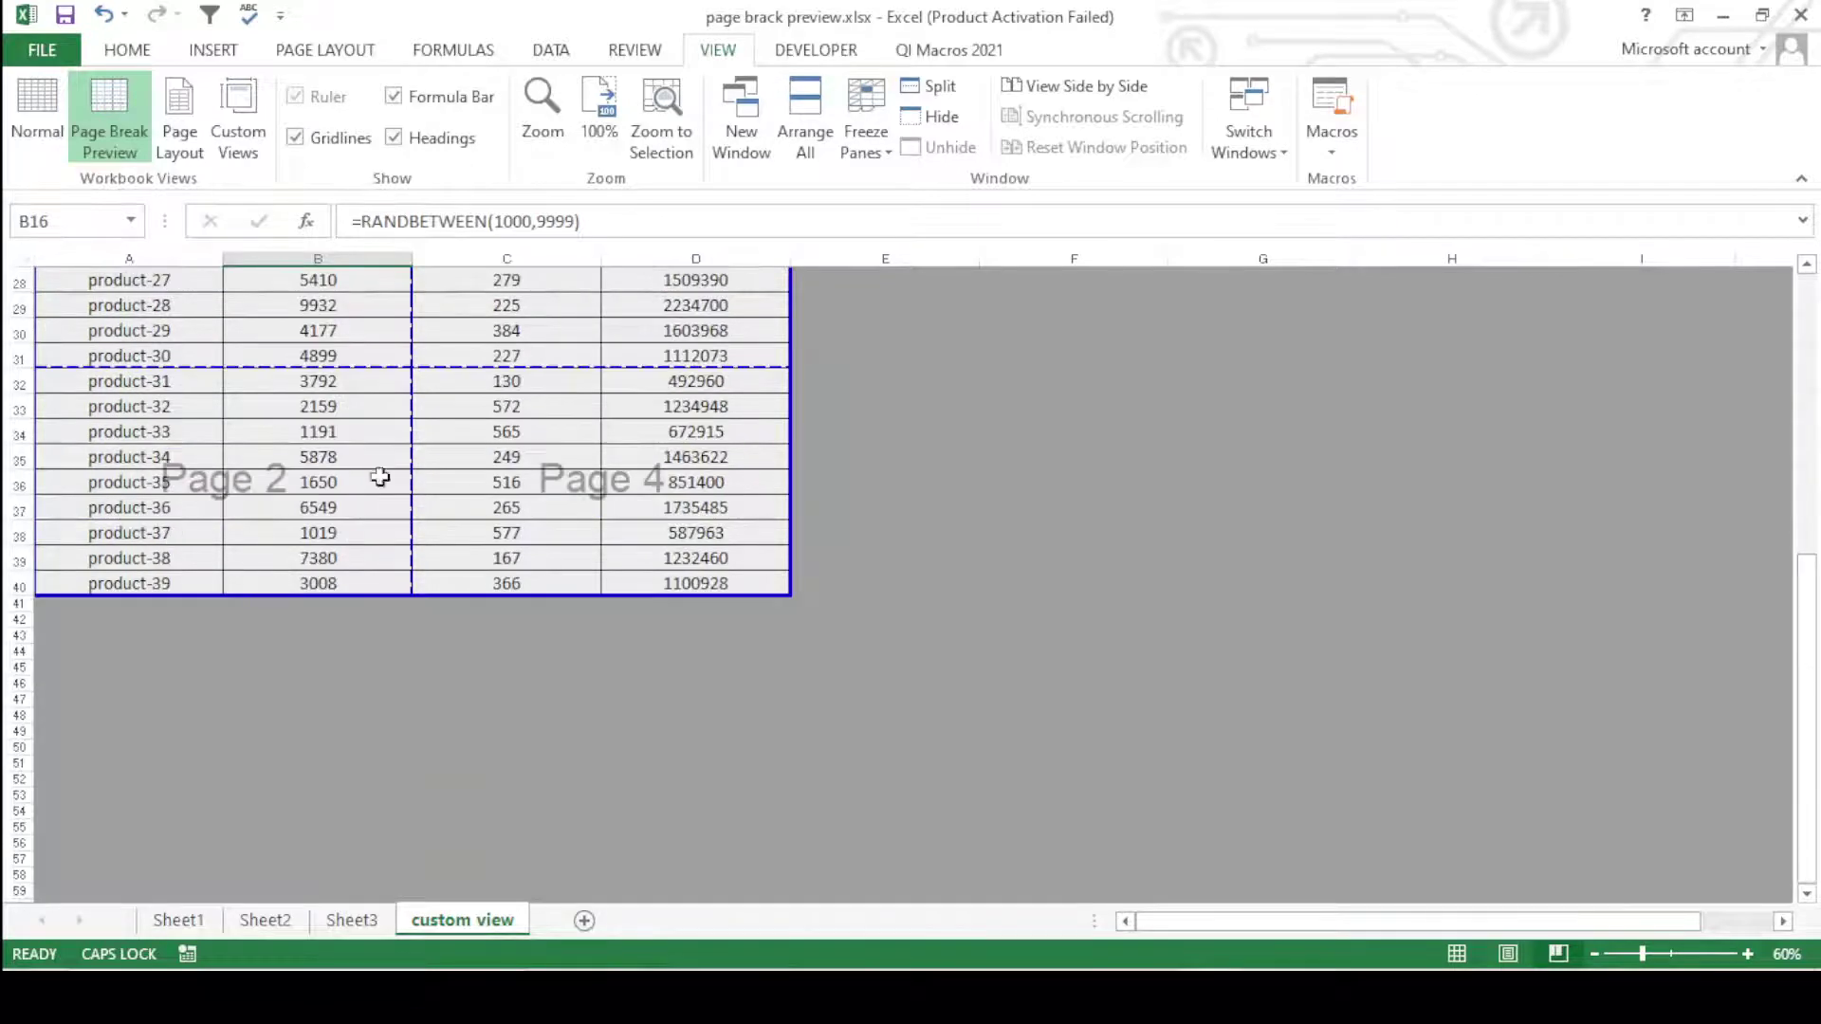
pyautogui.scroll(2, 361, 521)
pyautogui.scroll(7, 480, 480)
pyautogui.scroll(-1, 572, 656)
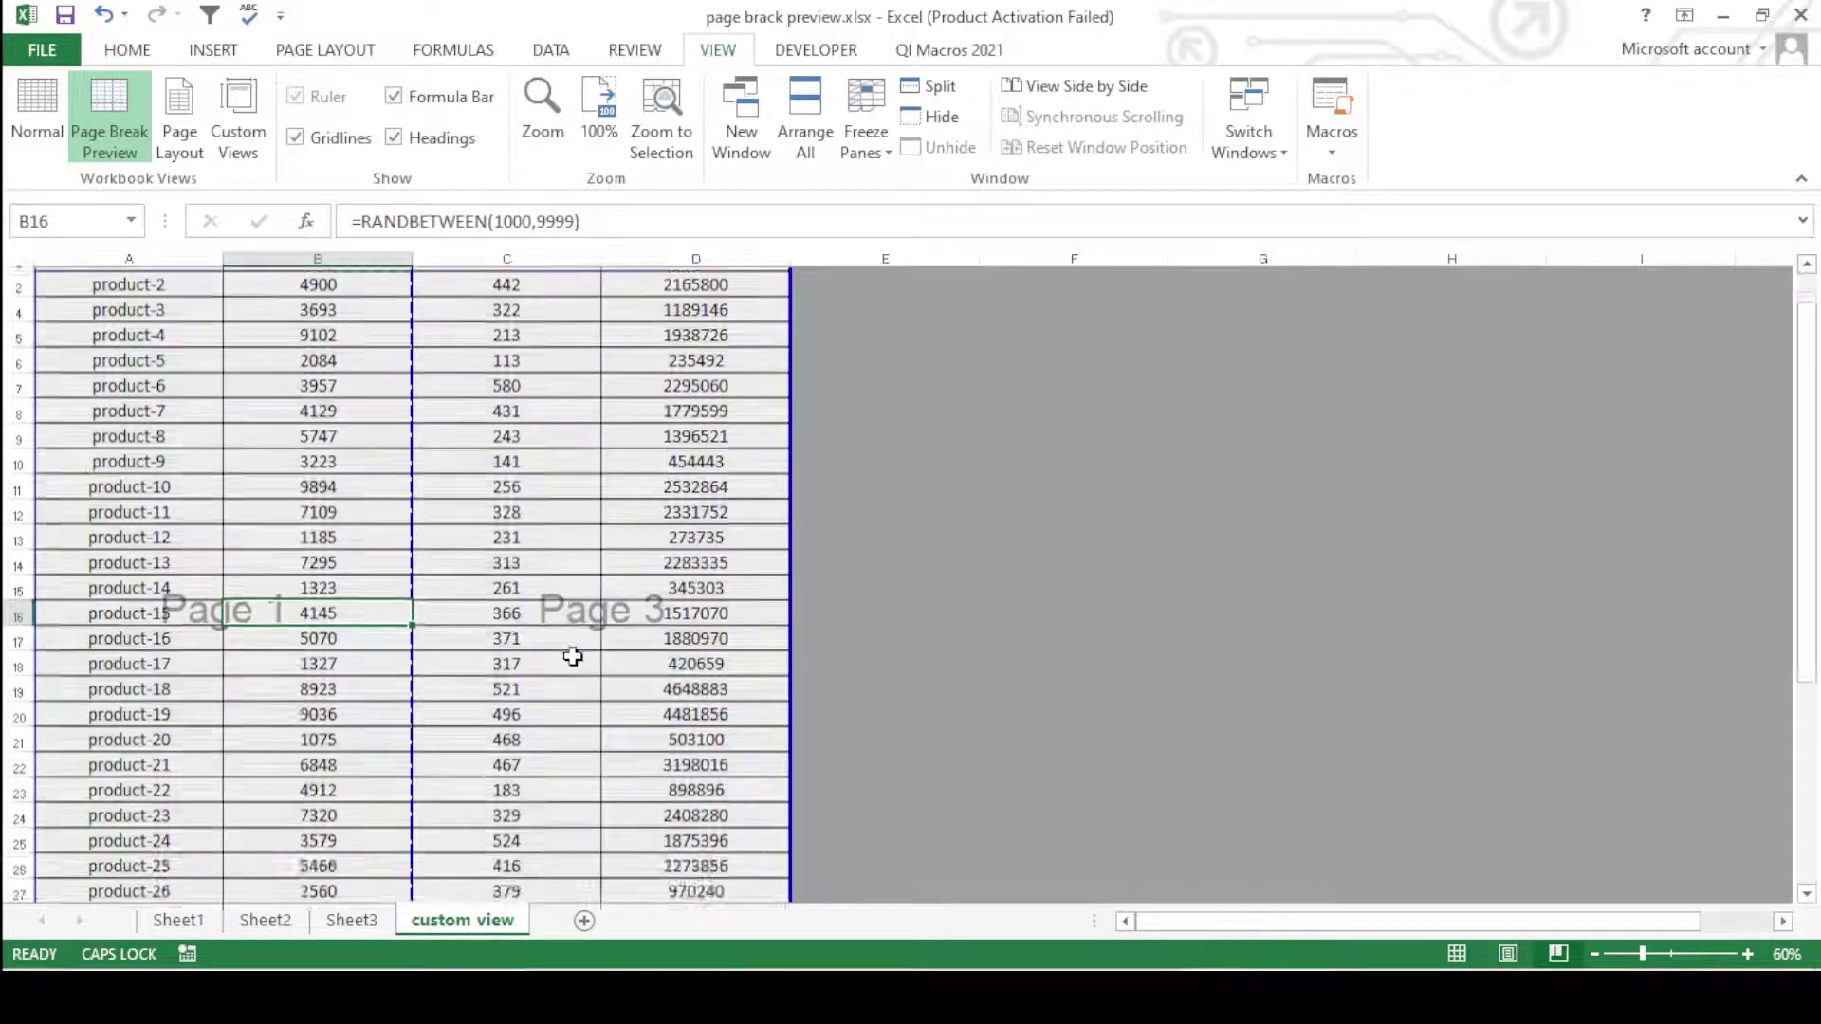
pyautogui.scroll(-7, 573, 656)
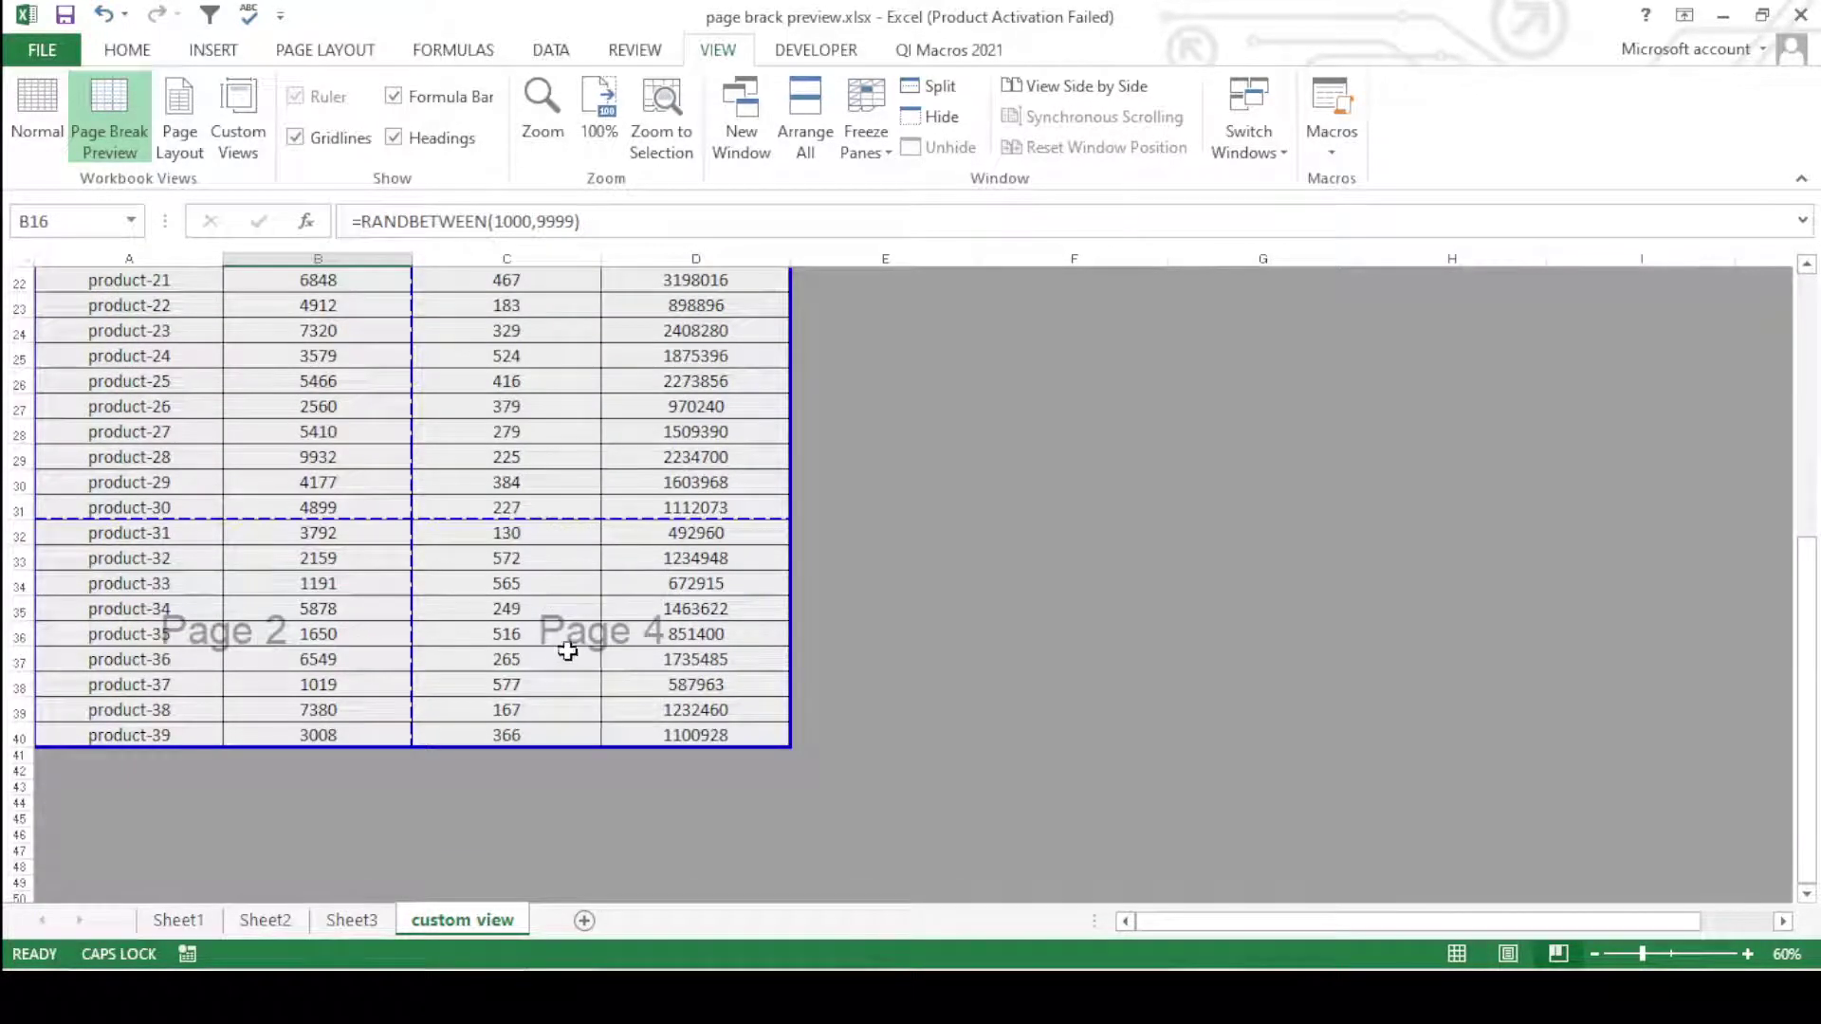
pyautogui.click(908, 701)
pyautogui.scroll(4, 645, 664)
pyautogui.scroll(3, 468, 664)
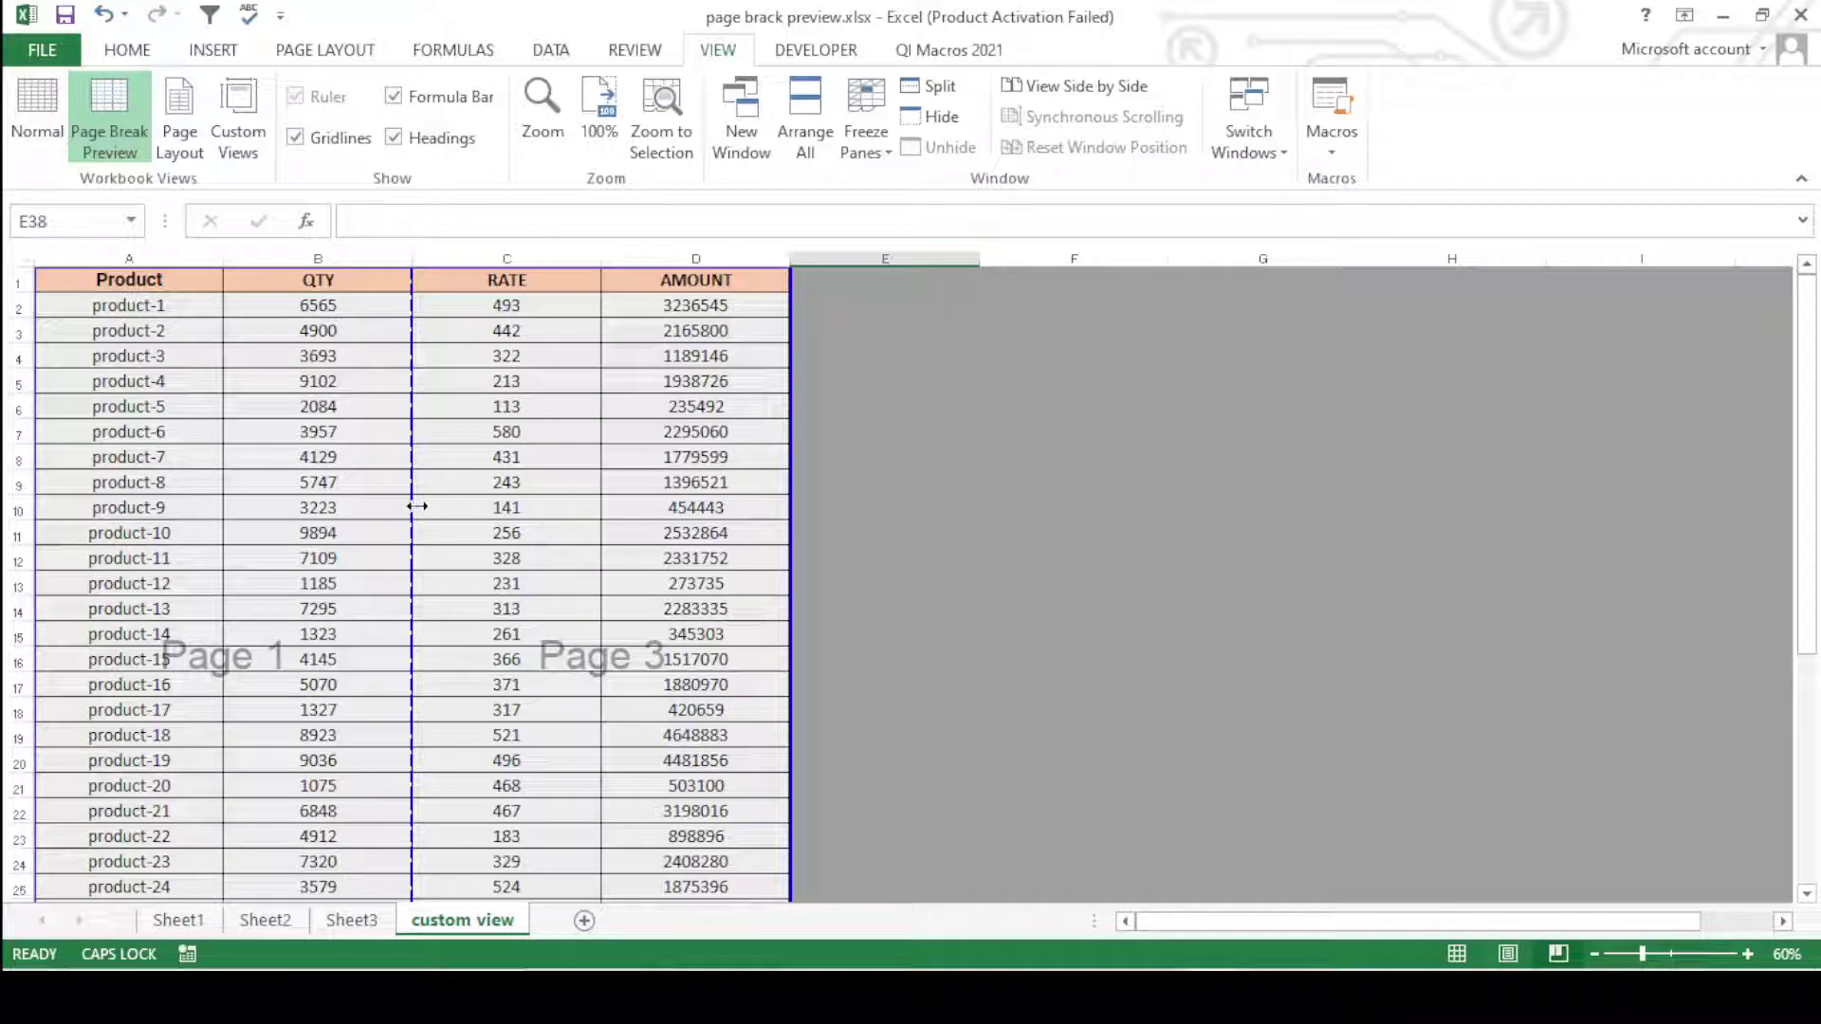
# - Move the vertical page break away from column B
pyautogui.moveTo(415, 508)
pyautogui.mouseDown()
pyautogui.moveTo(602, 500)
pyautogui.moveTo(419, 533)
pyautogui.mouseUp()
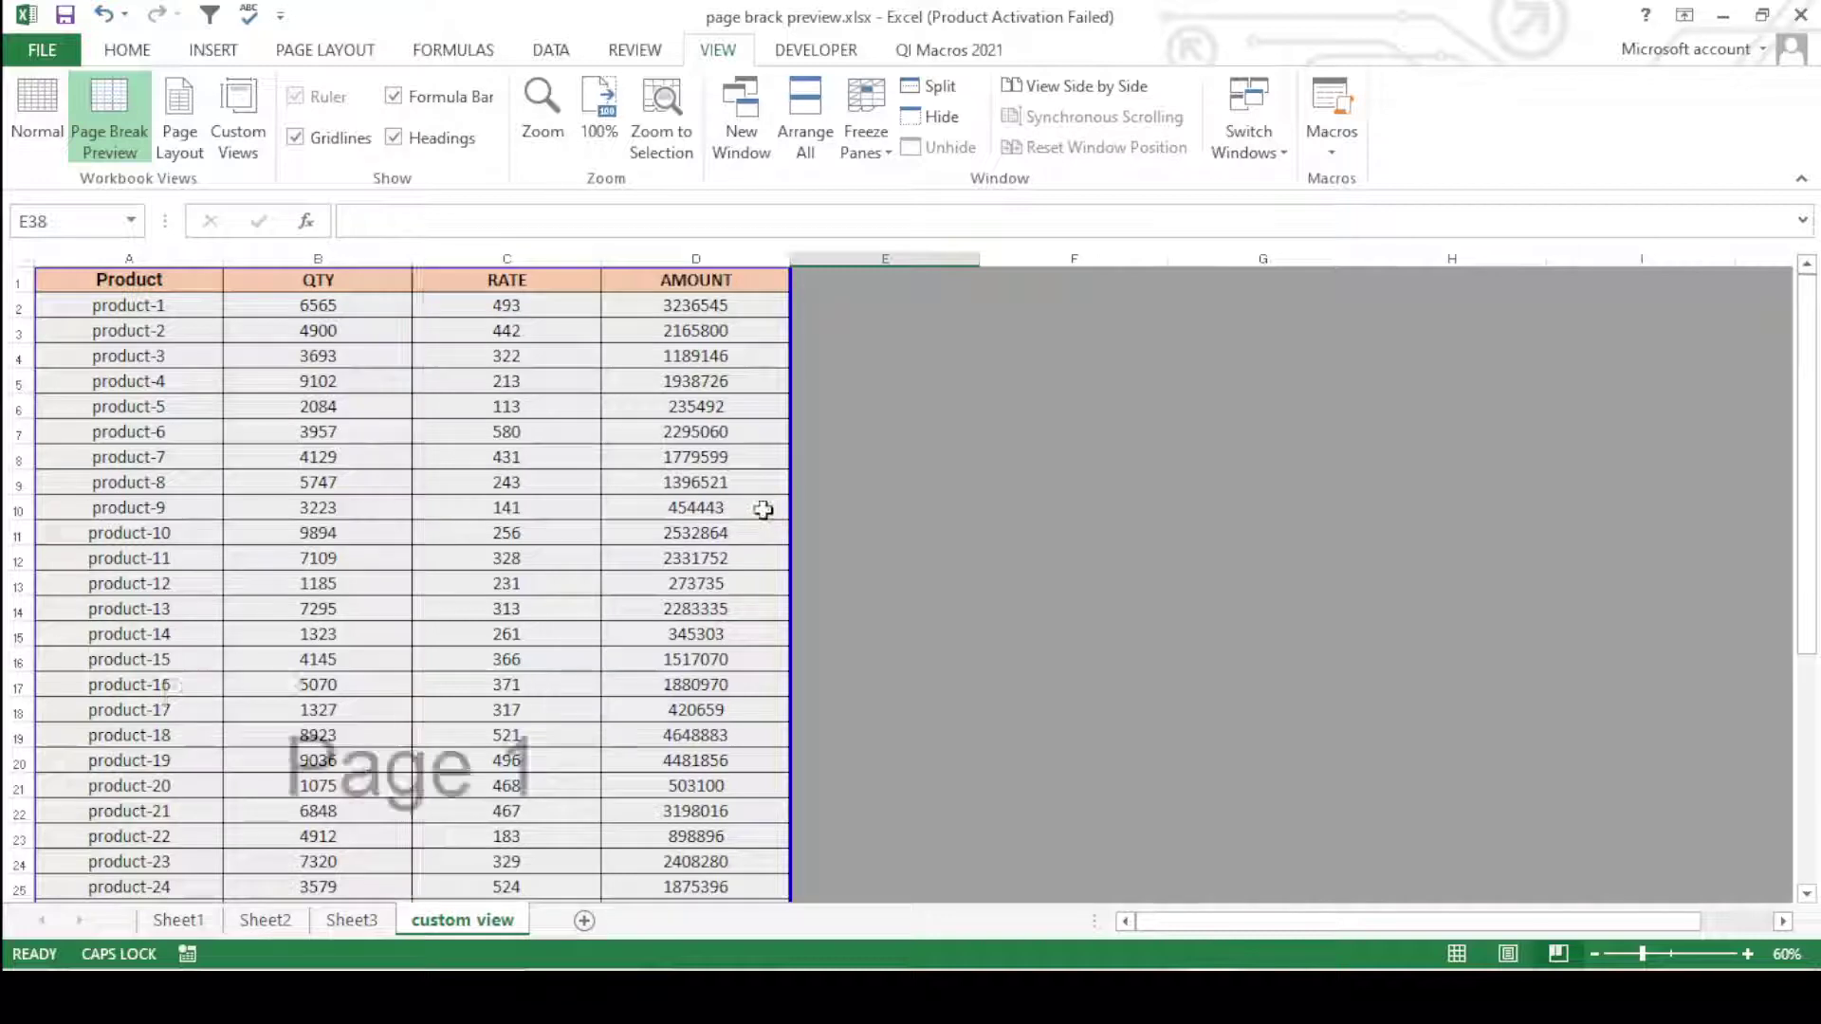
pyautogui.scroll(-3, 754, 541)
pyautogui.scroll(-5, 749, 583)
pyautogui.scroll(4, 712, 598)
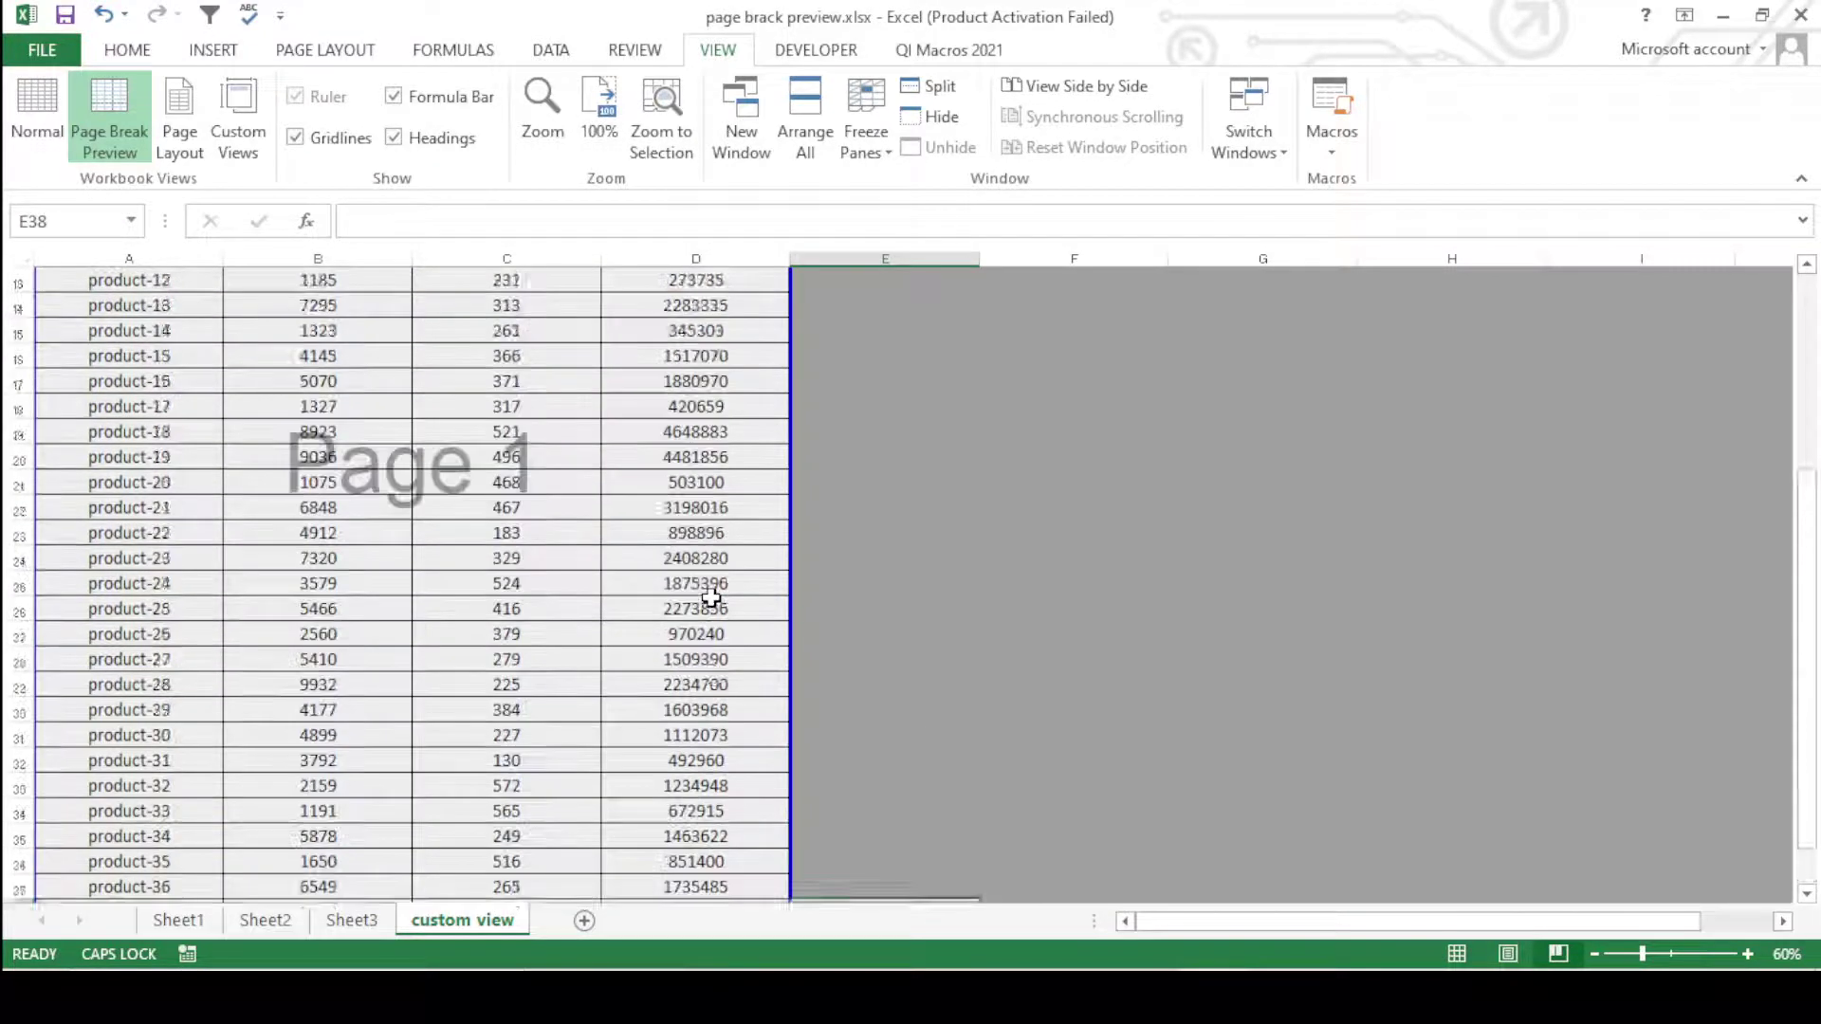
pyautogui.scroll(4, 709, 583)
# - Shrink the print area to exclude the AMOUNT column, then undo to restore it
pyautogui.moveTo(688, 533); pyautogui.dragTo(560, 544)
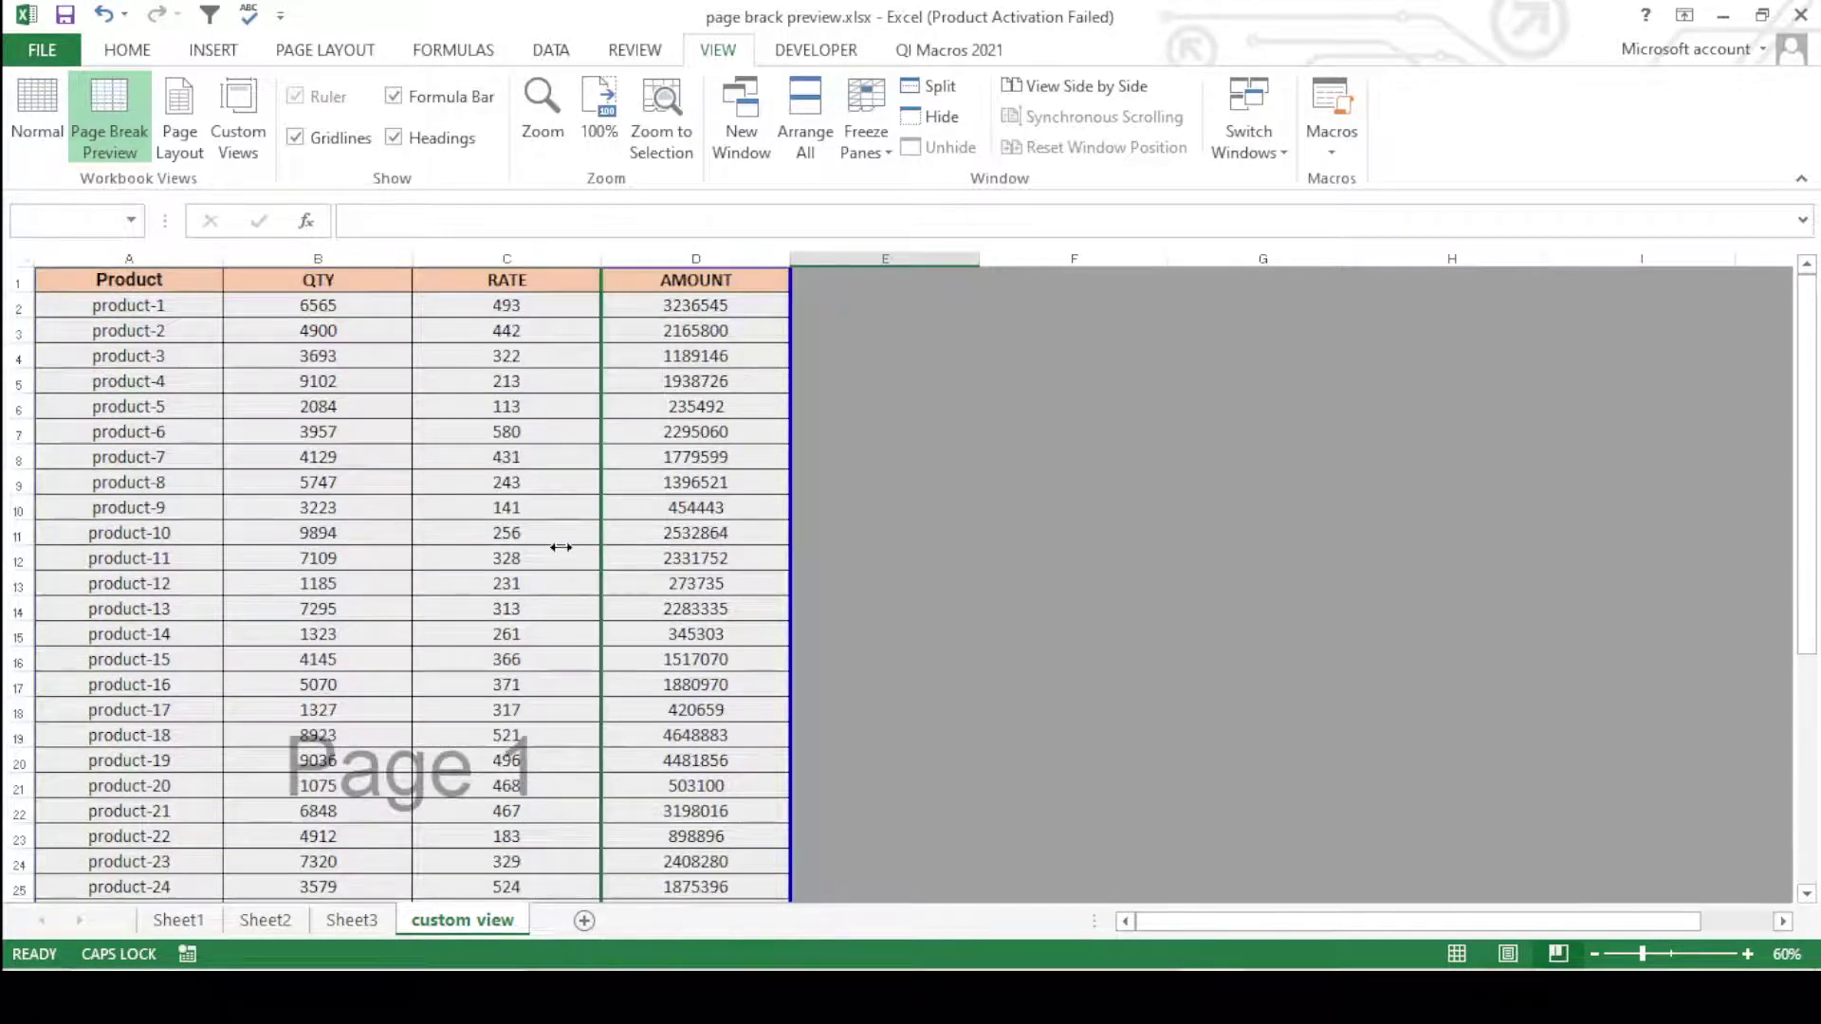
pyautogui.scroll(-9, 560, 545)
pyautogui.scroll(7, 639, 539)
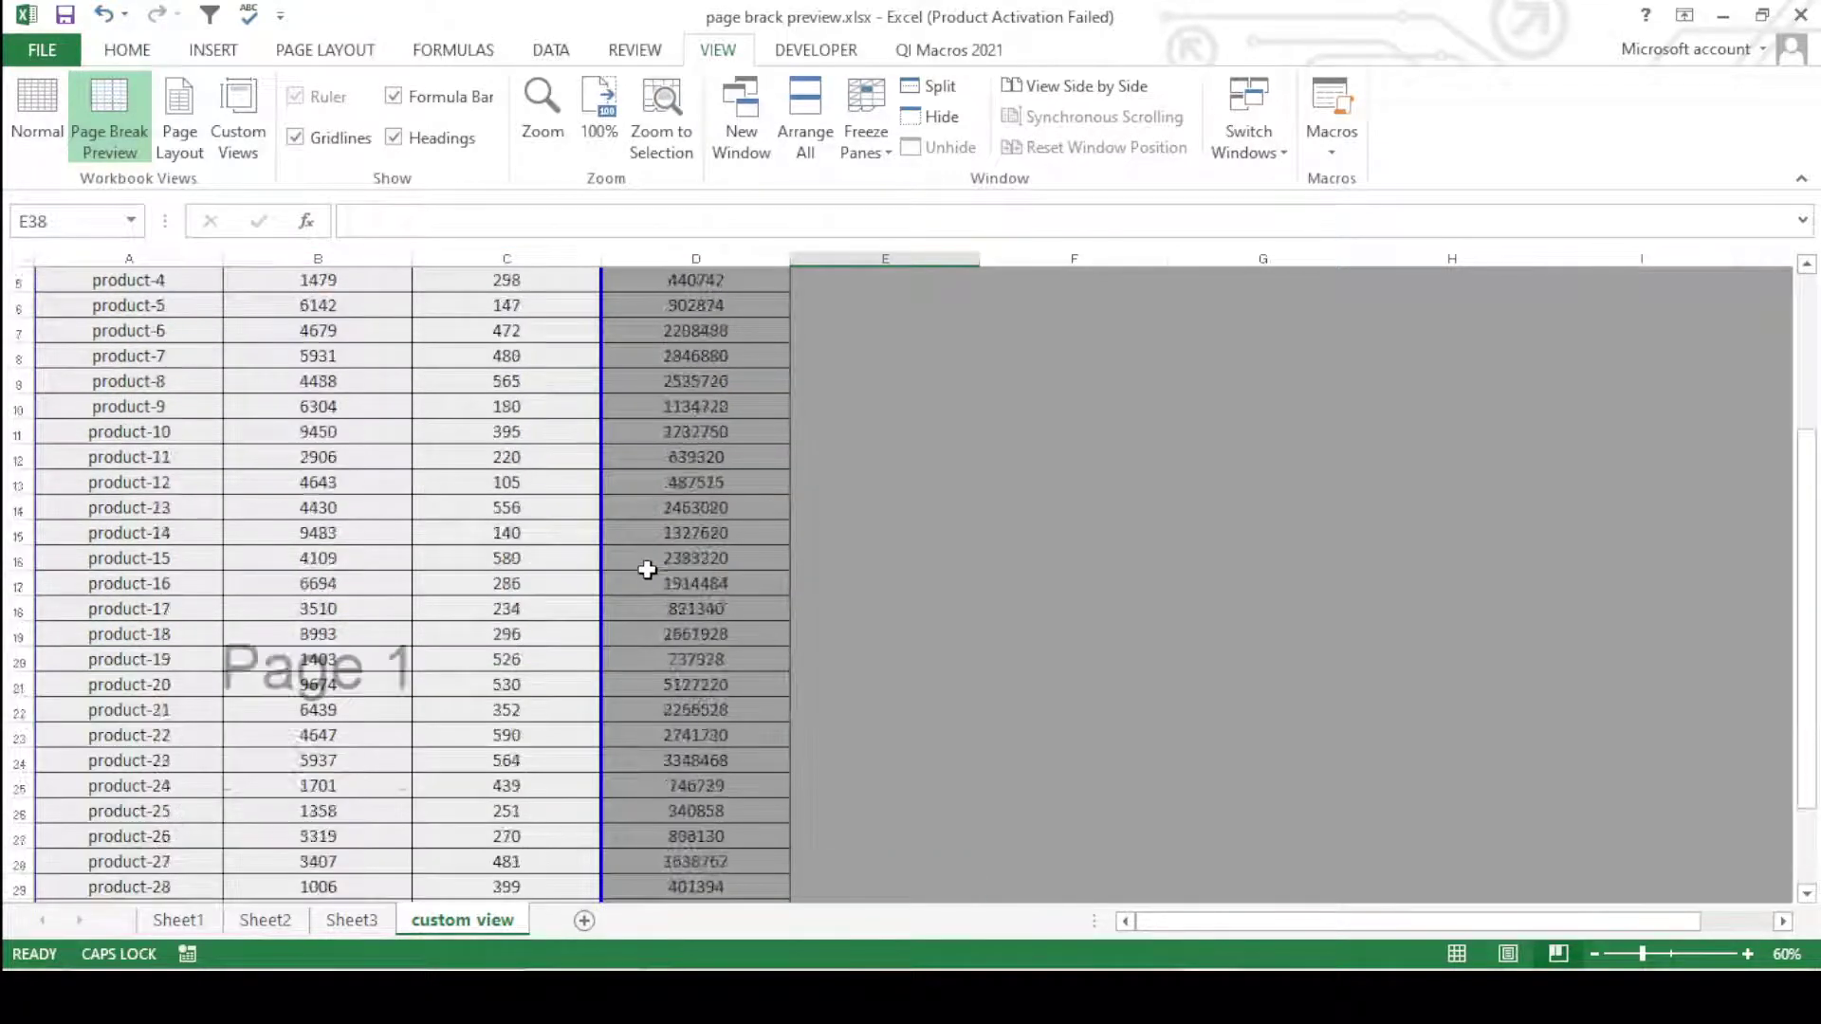
pyautogui.scroll(1, 648, 570)
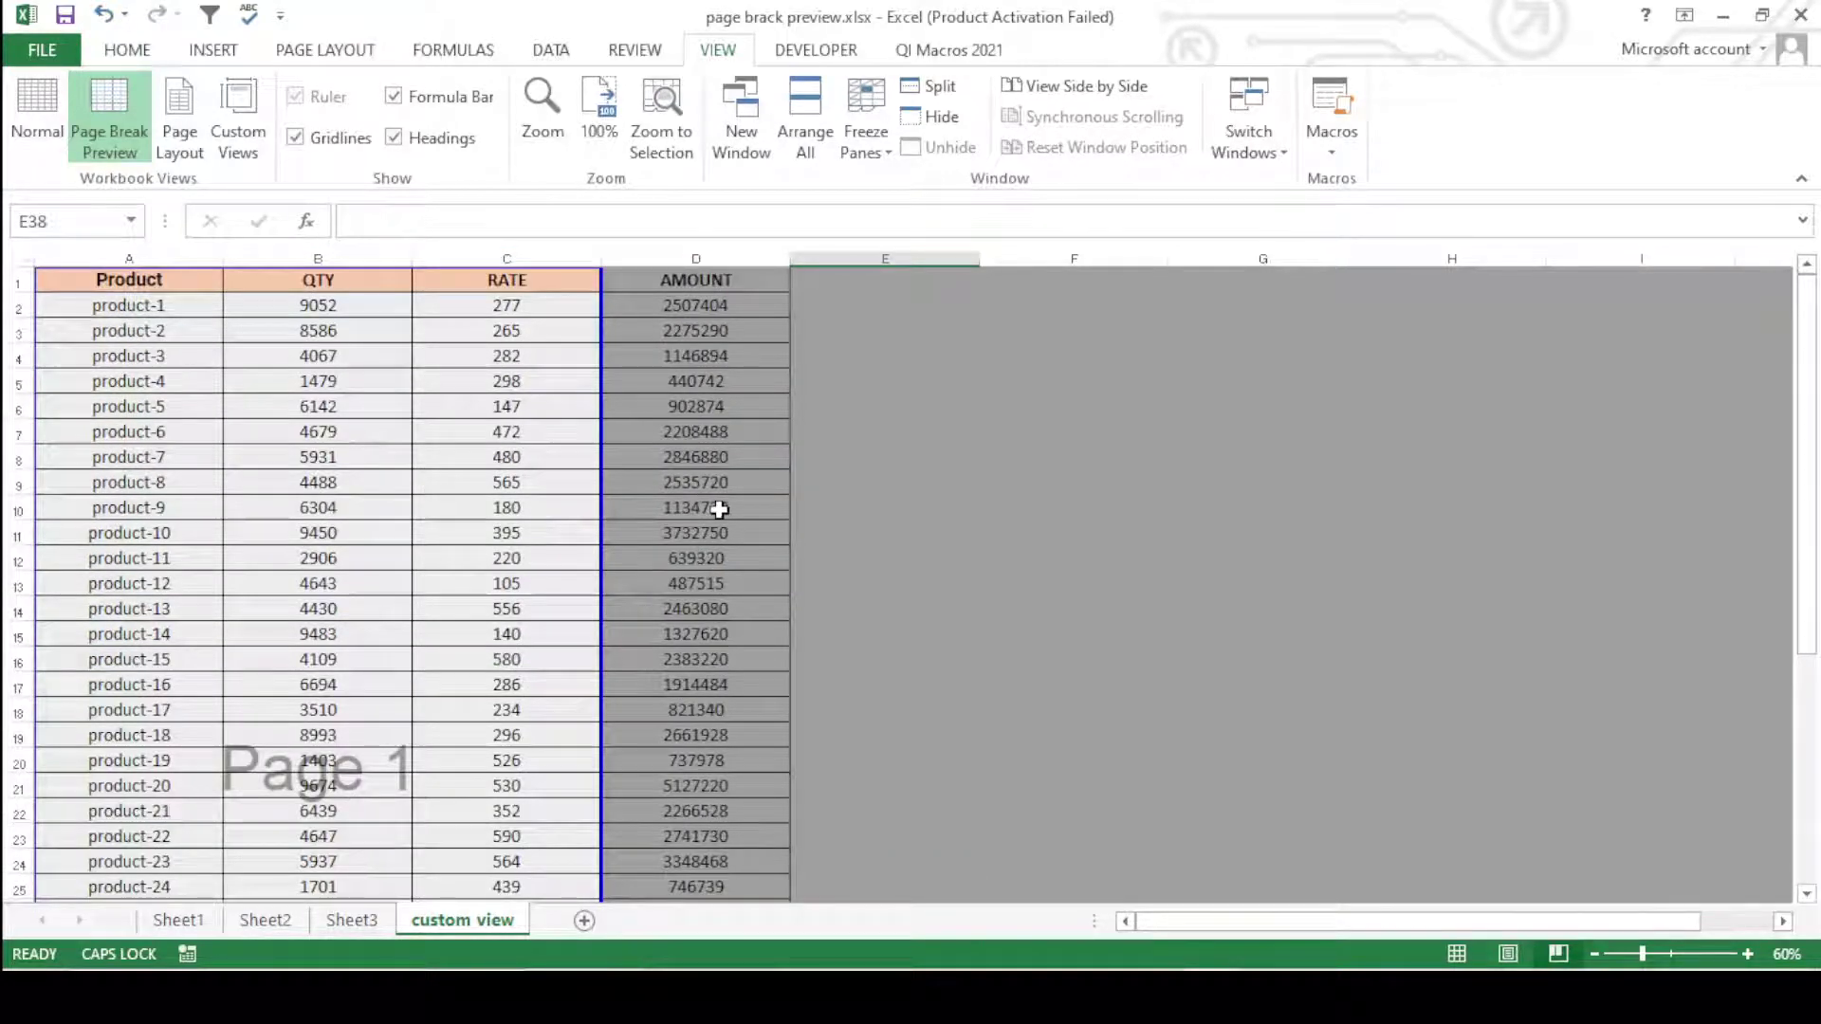
pyautogui.scroll(-8, 717, 516)
pyautogui.hotkey('ctrl', 'z')
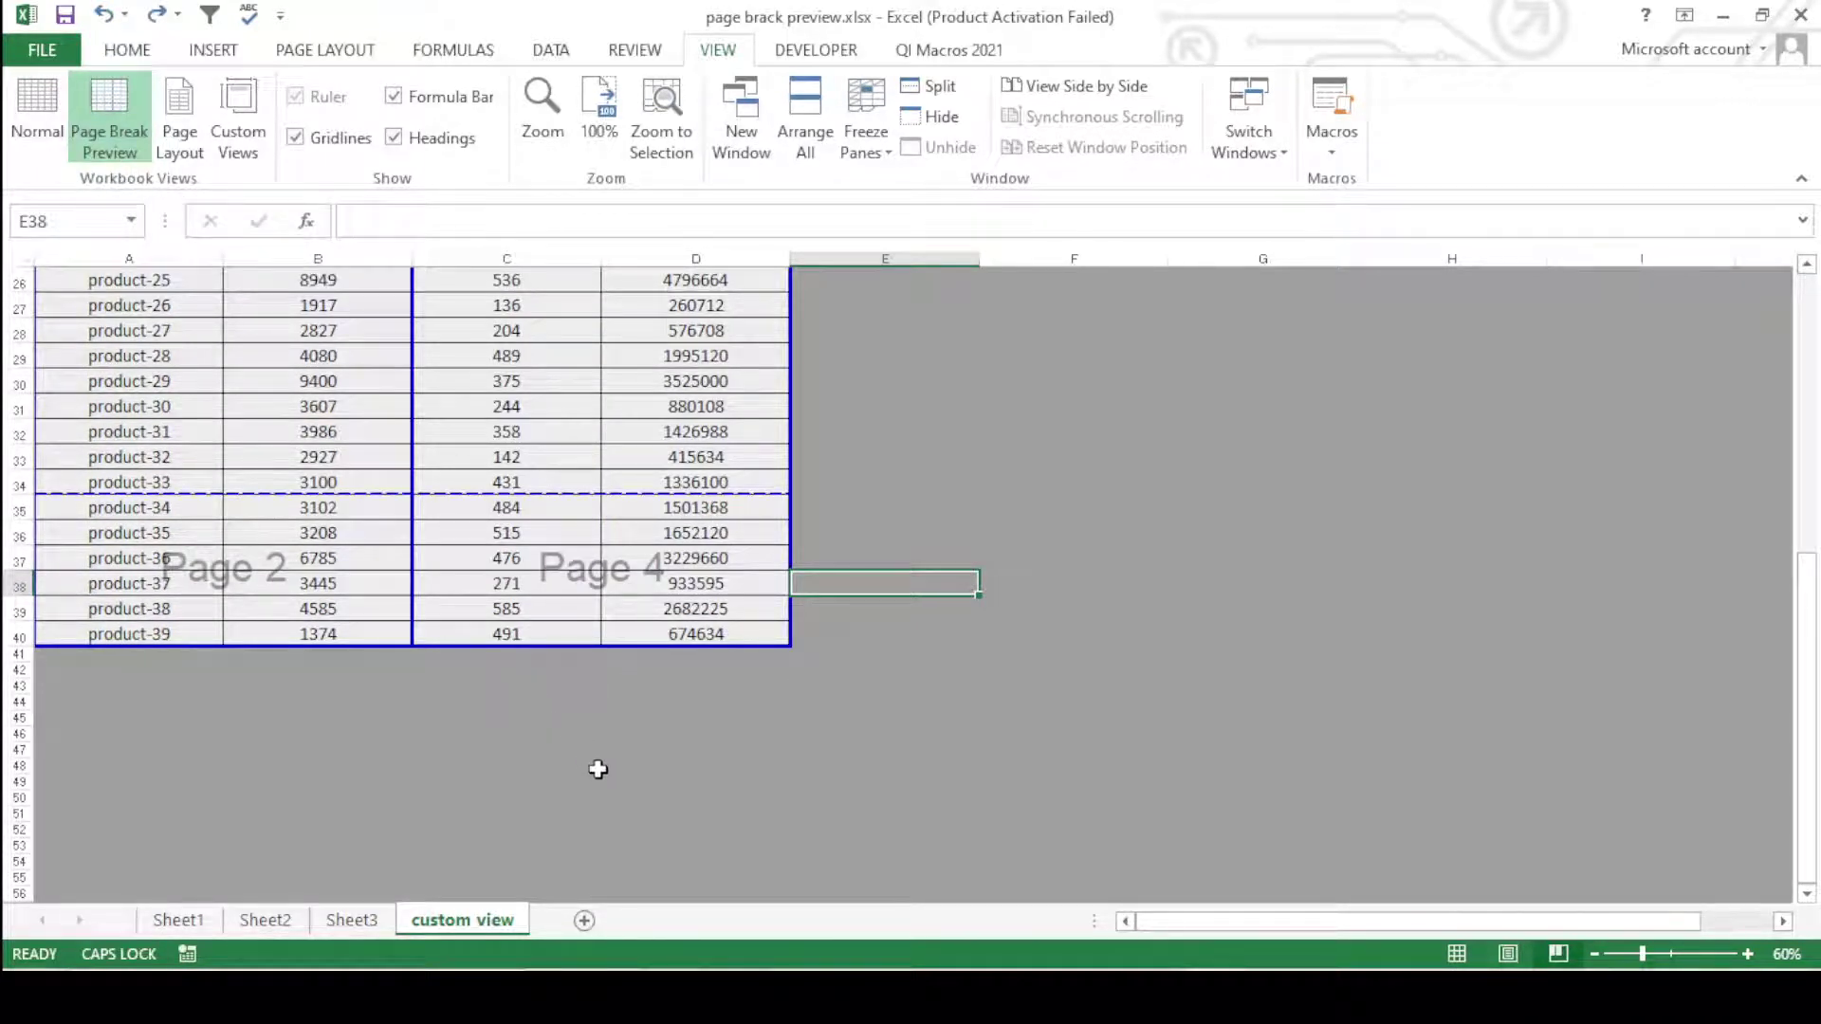
# - Move the horizontal page break down to below row 36, after product-35
pyautogui.click(706, 768)
pyautogui.scroll(4, 398, 645)
pyautogui.scroll(-2, 361, 730)
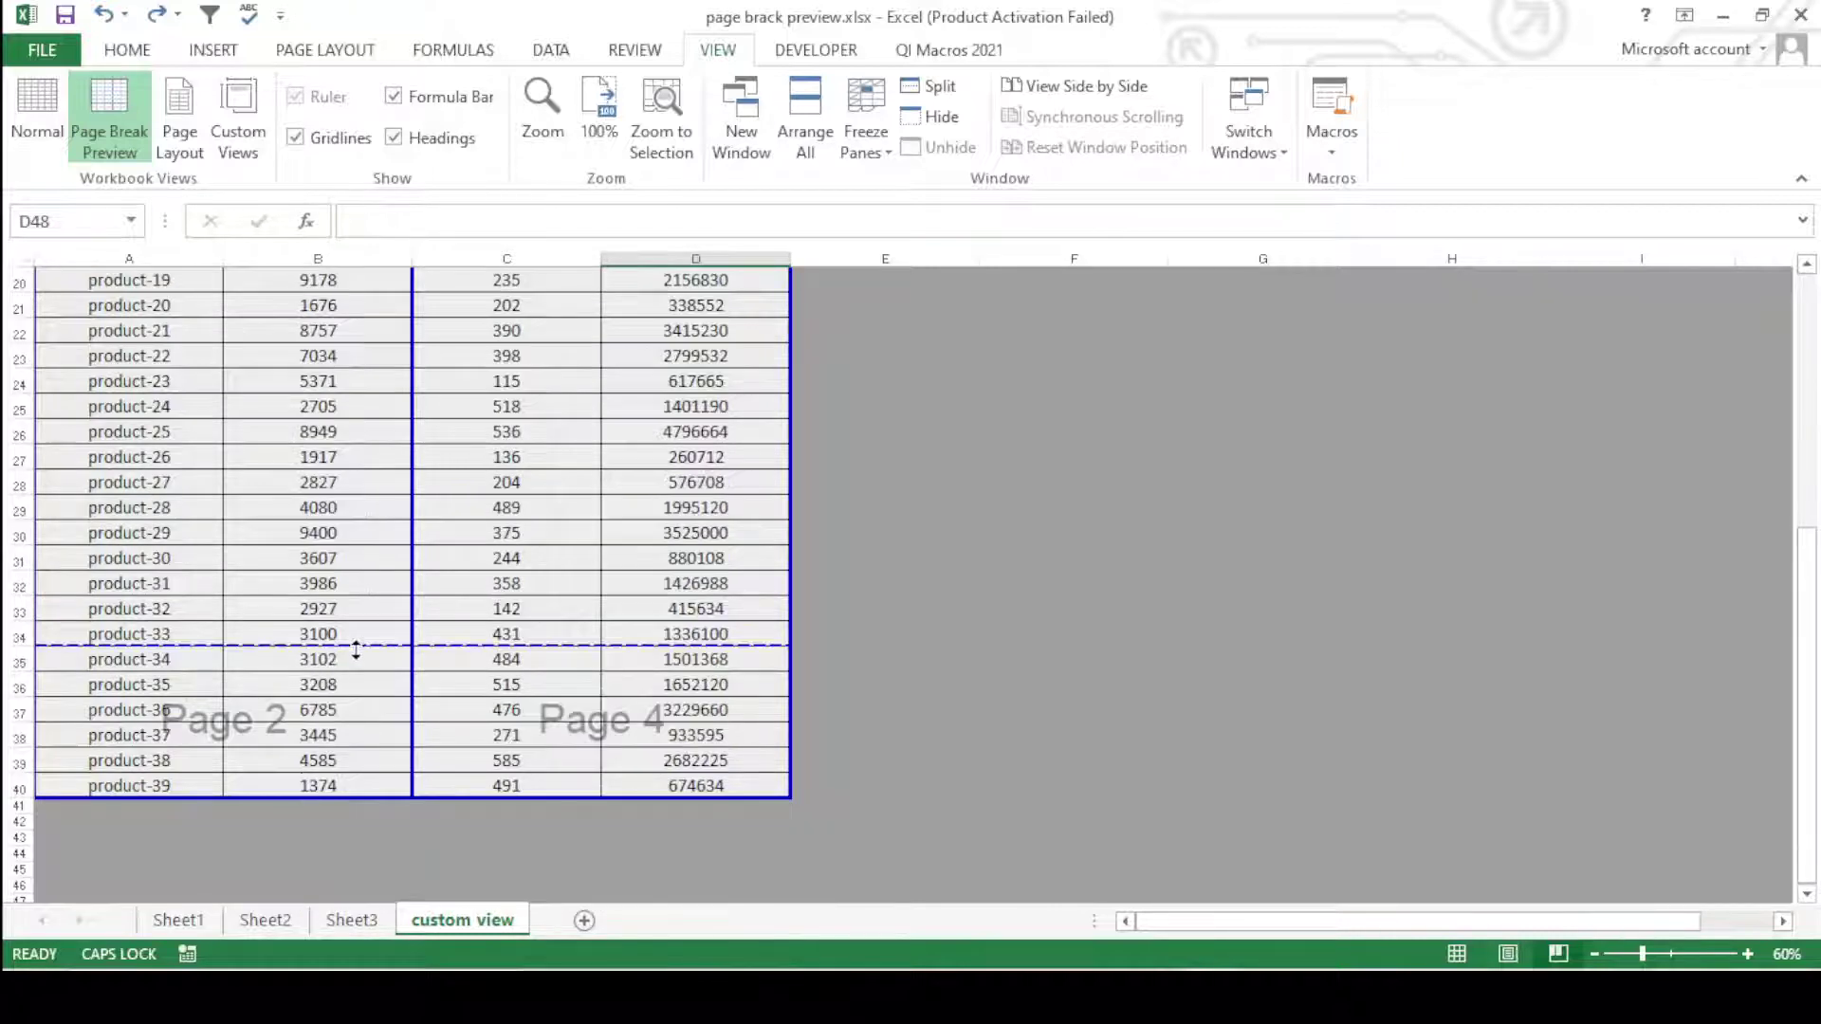
pyautogui.moveTo(374, 645); pyautogui.dragTo(370, 706)
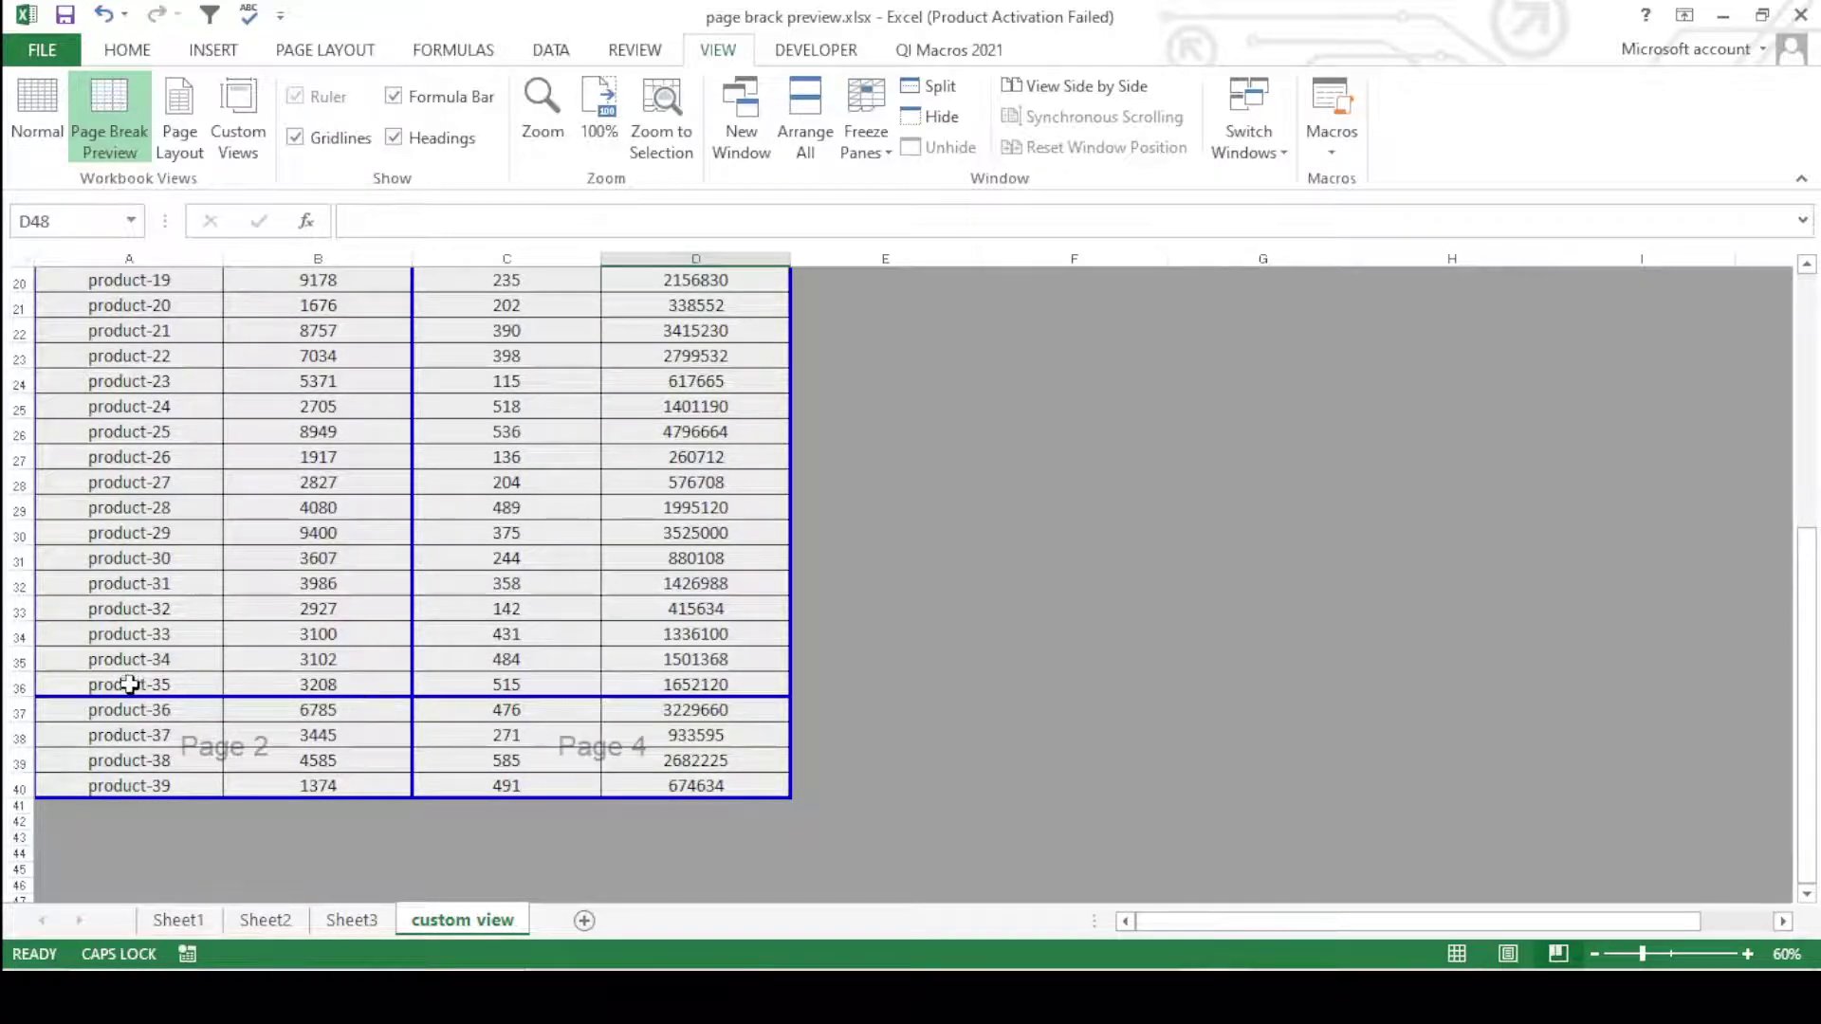
pyautogui.scroll(7, 129, 684)
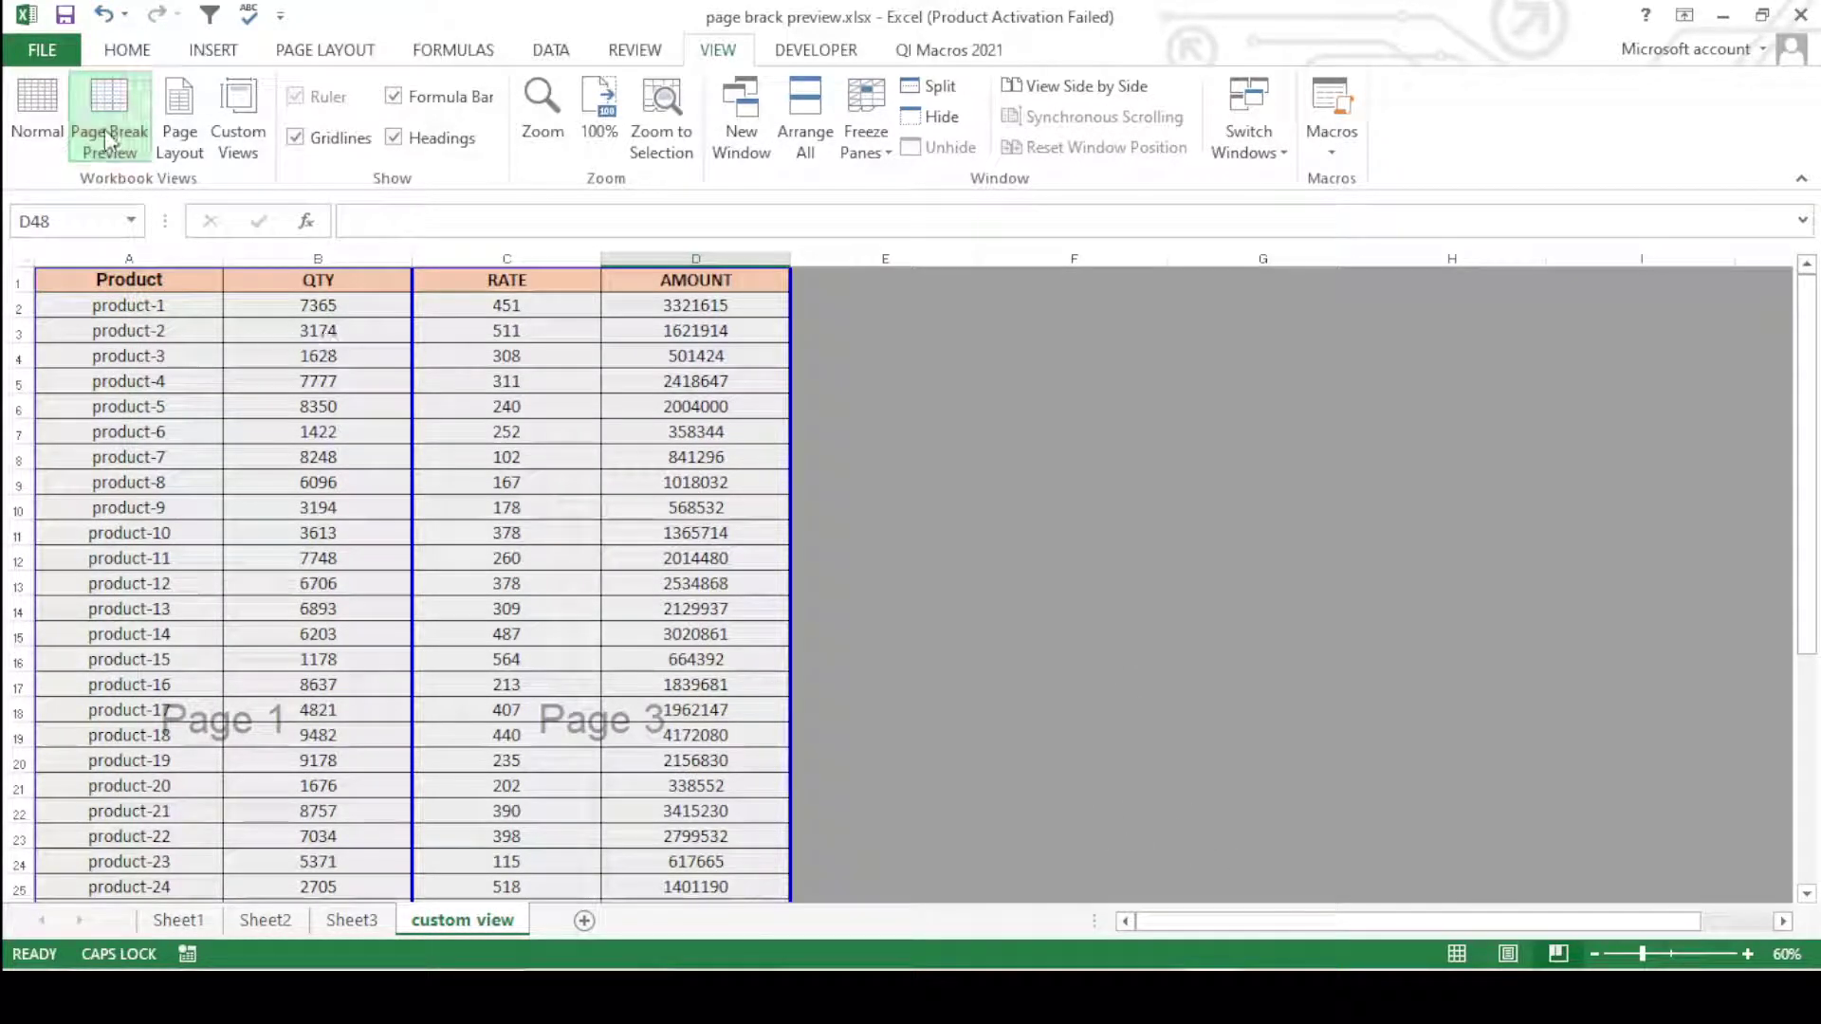
# - Switch to Normal view and then back to Page Break Preview
pyautogui.click(47, 120)
pyautogui.click(748, 544)
pyautogui.scroll(10, 751, 538)
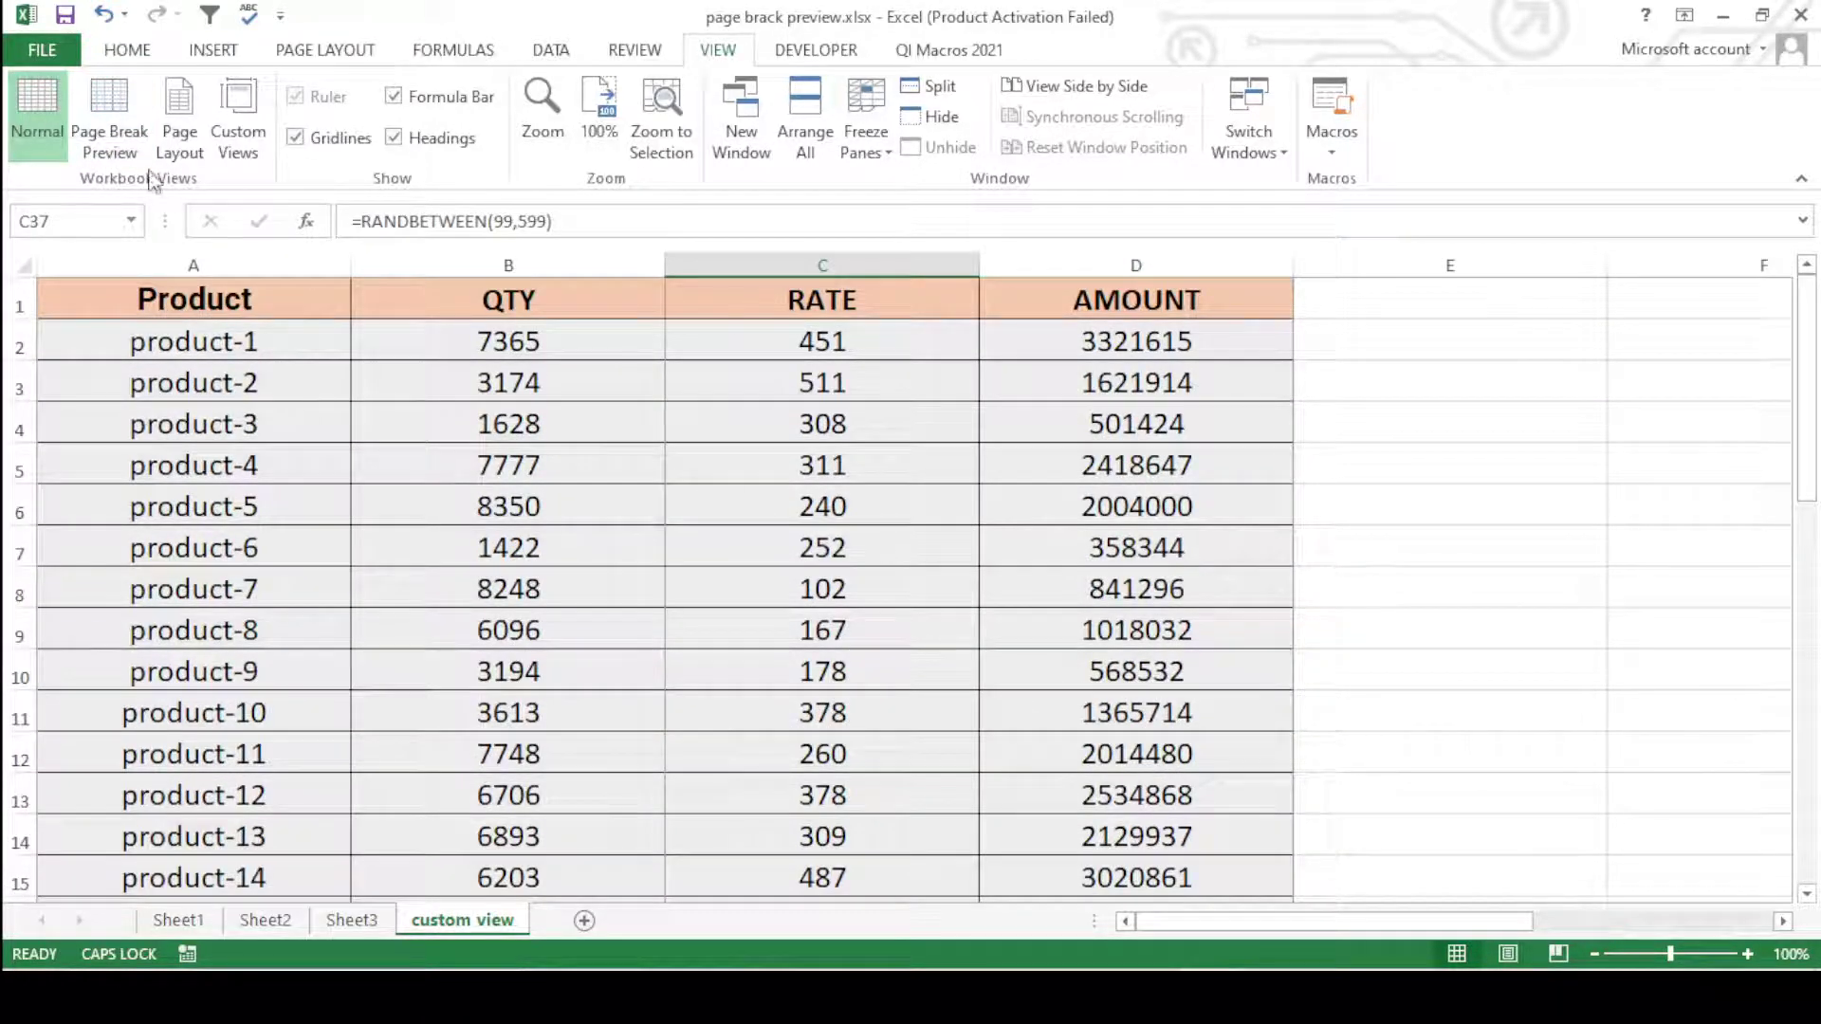
pyautogui.click(114, 128)
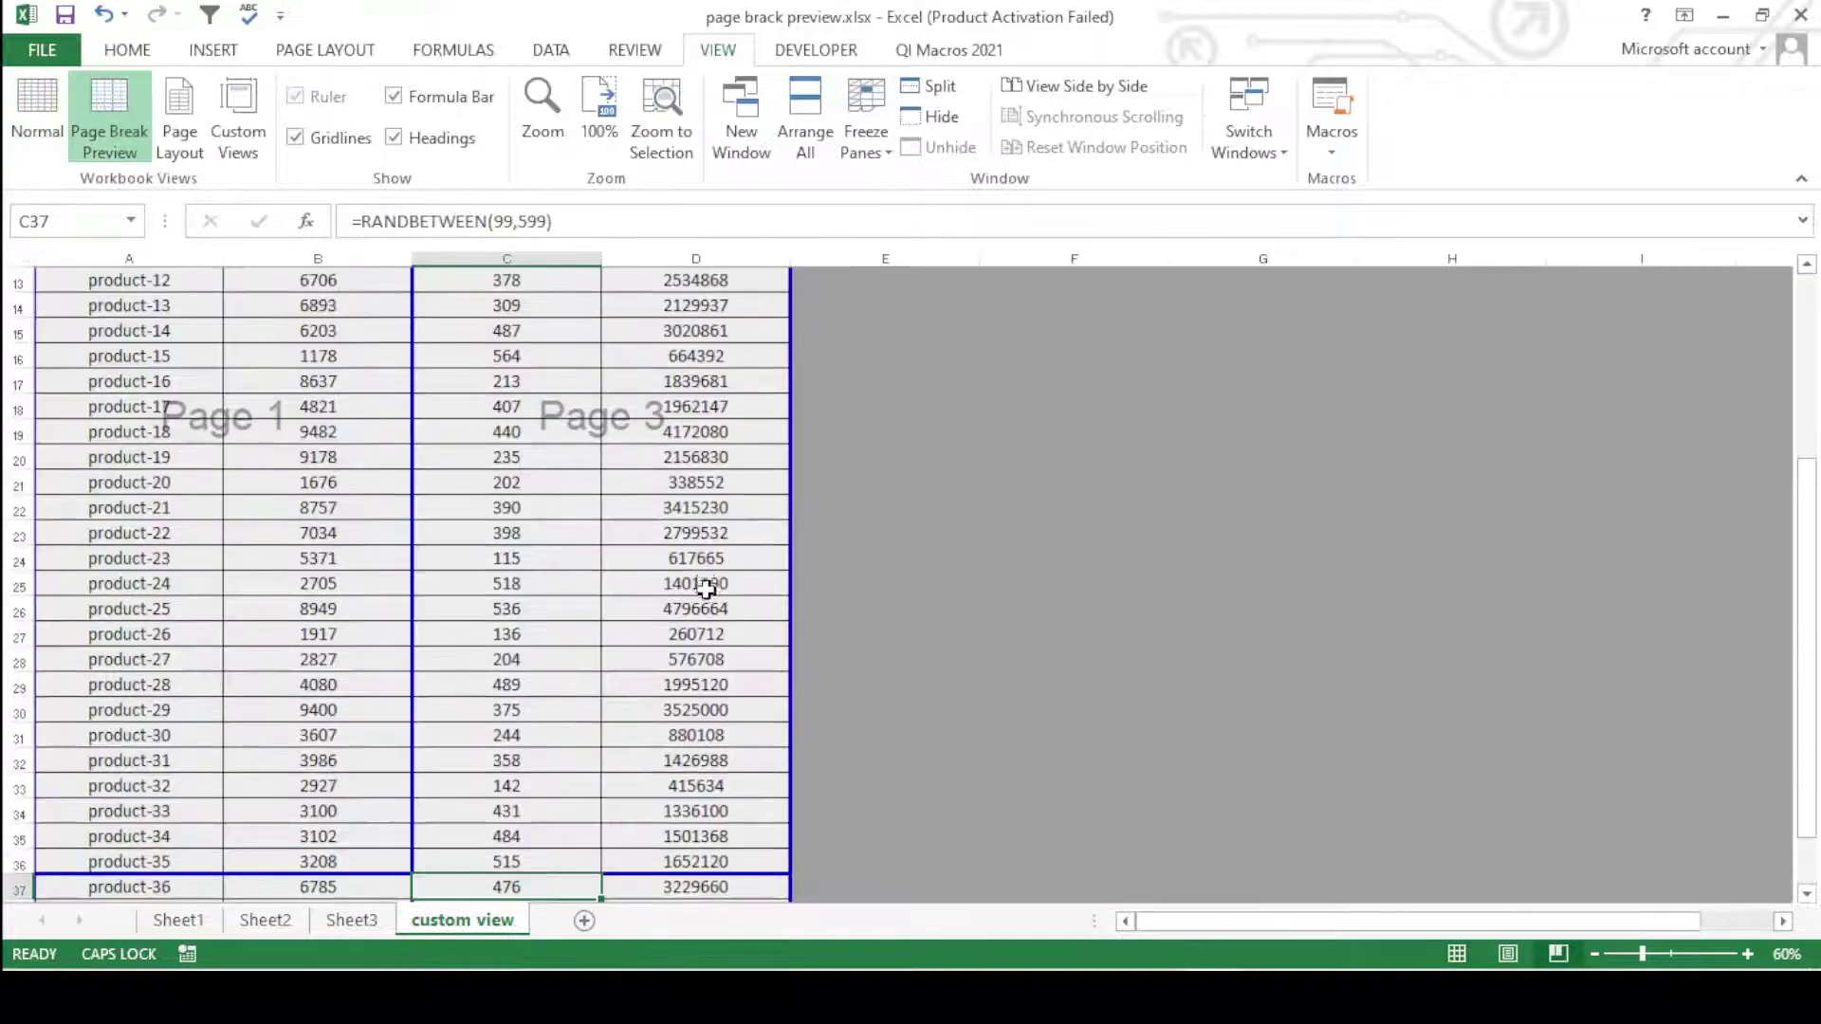
pyautogui.scroll(4, 705, 583)
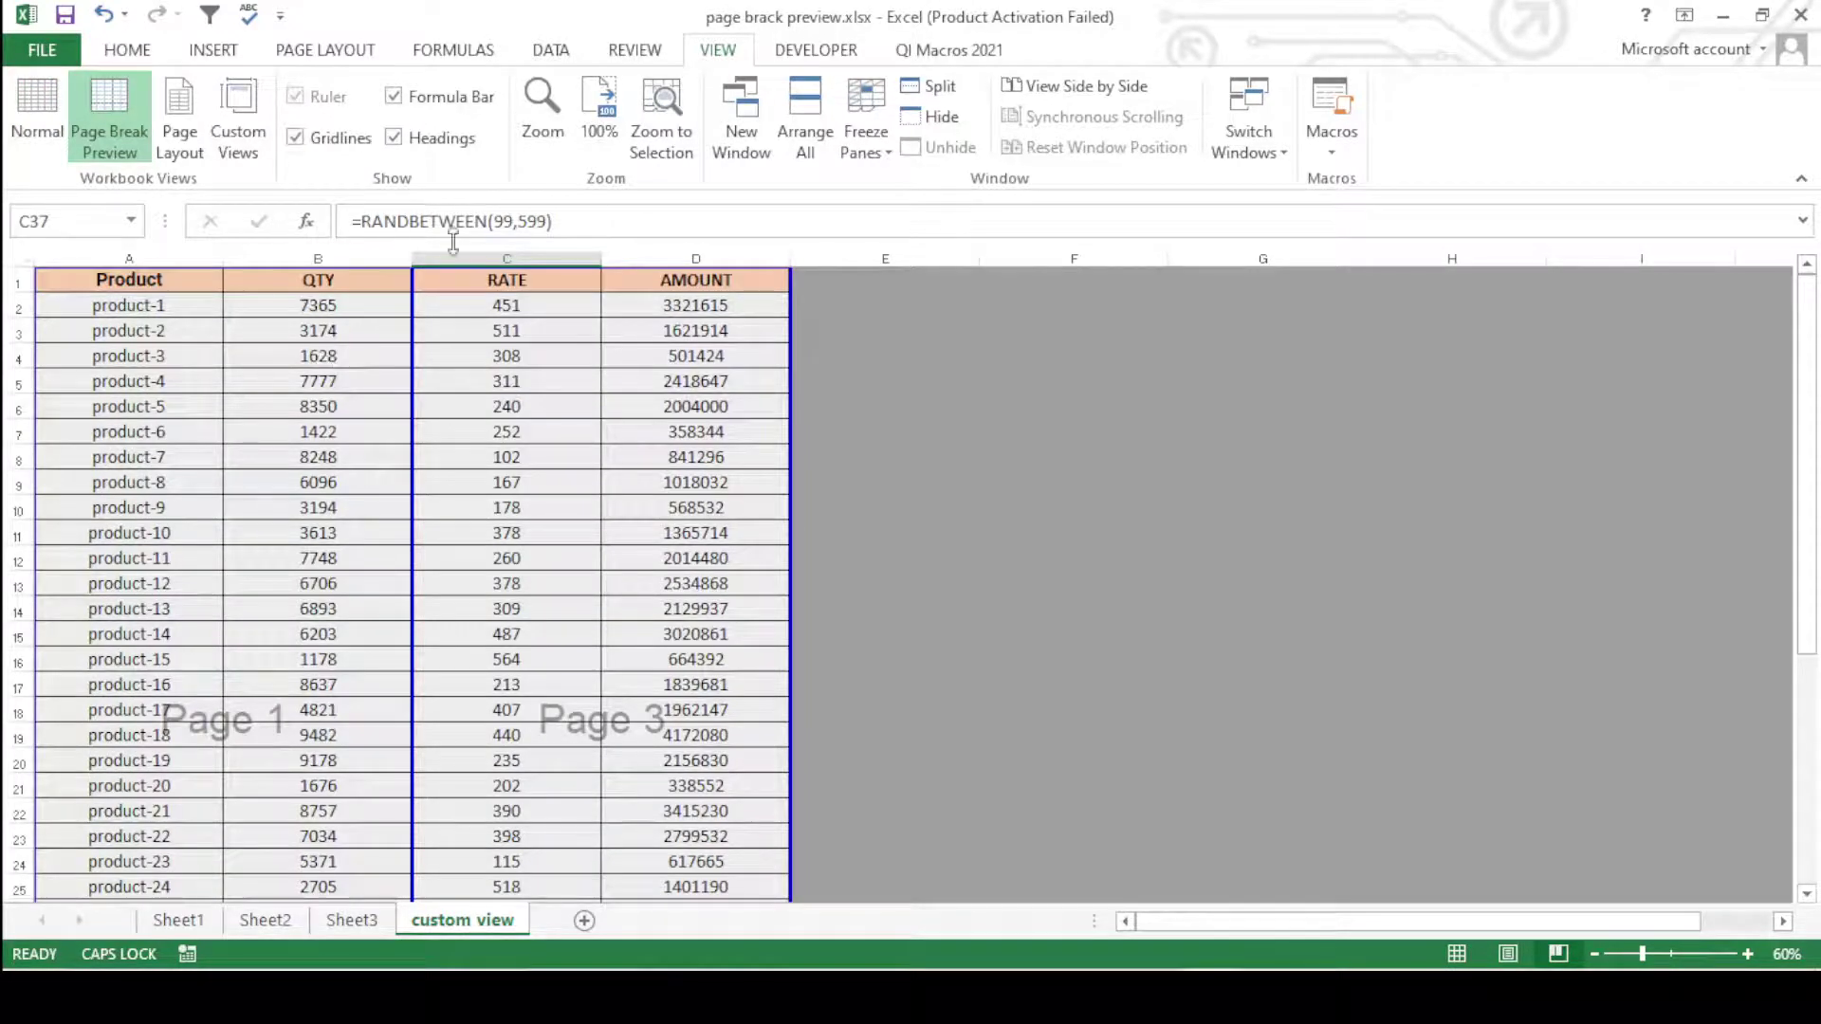
# - Narrow the RATE column and shift the vertical page break to C/D, then back to B/C
pyautogui.moveTo(593, 257); pyautogui.dragTo(555, 256)
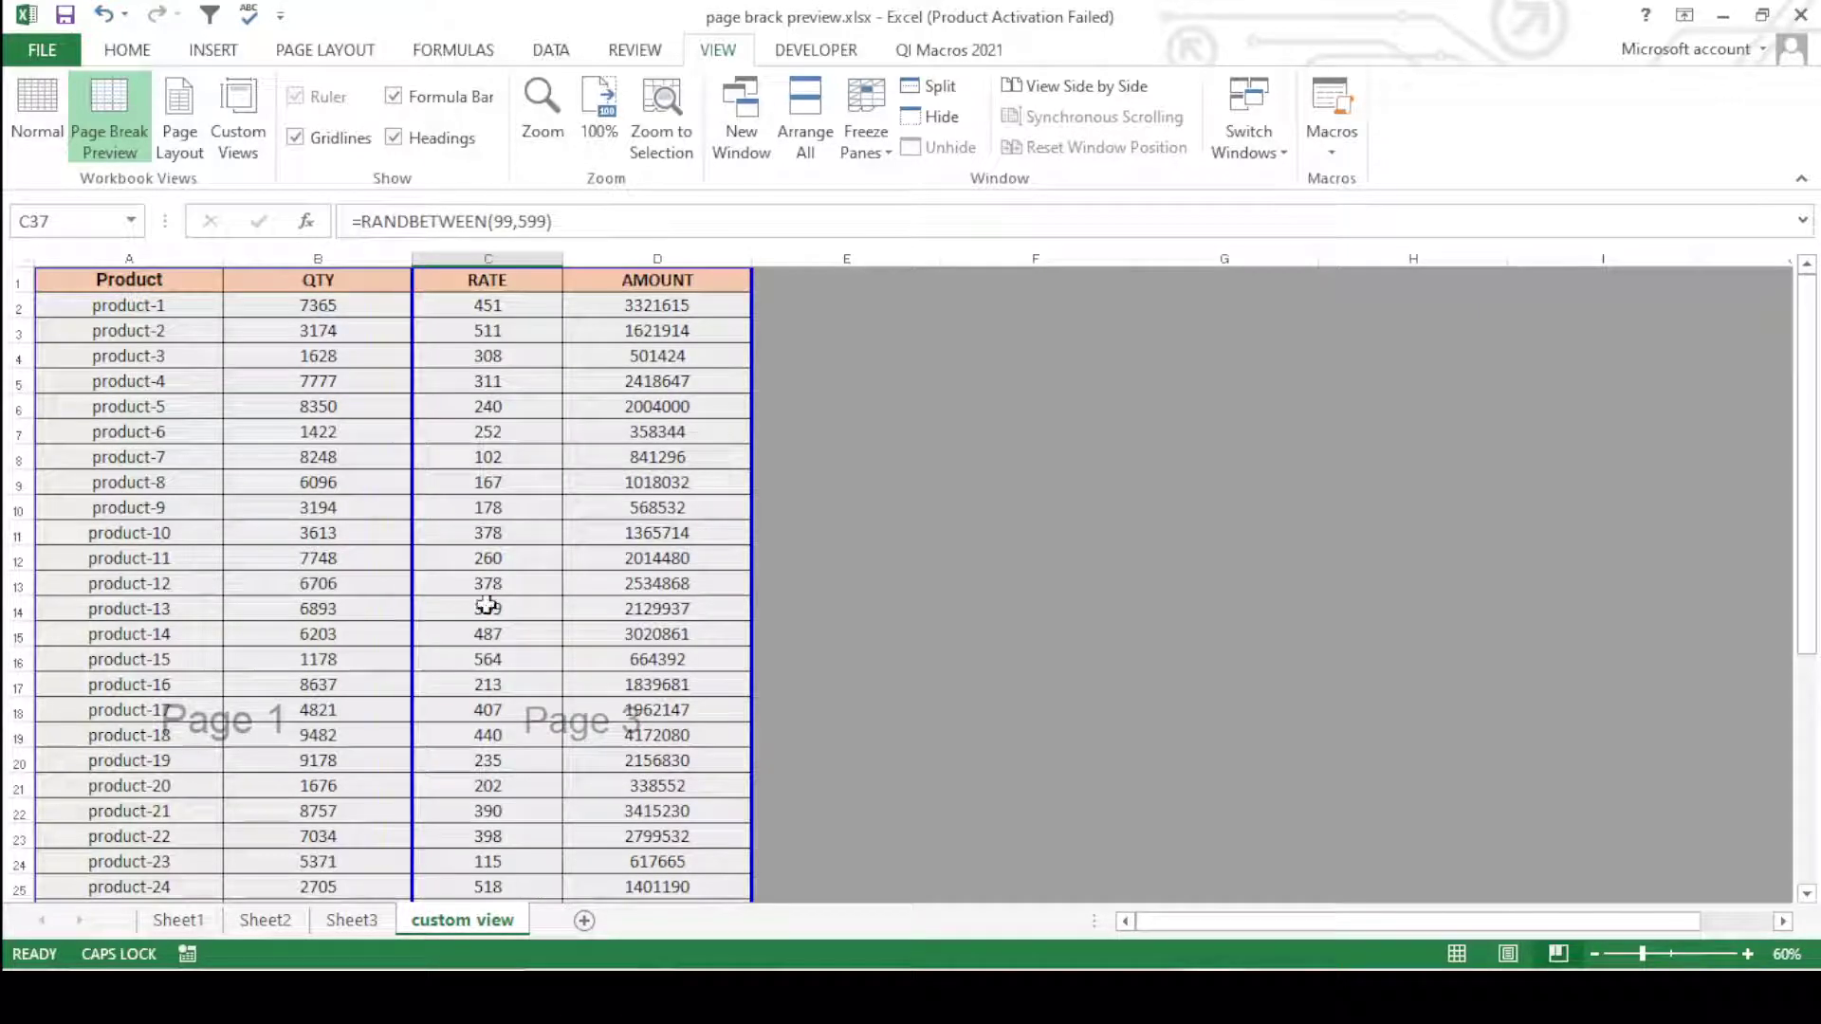
pyautogui.moveTo(409, 607); pyautogui.dragTo(560, 622)
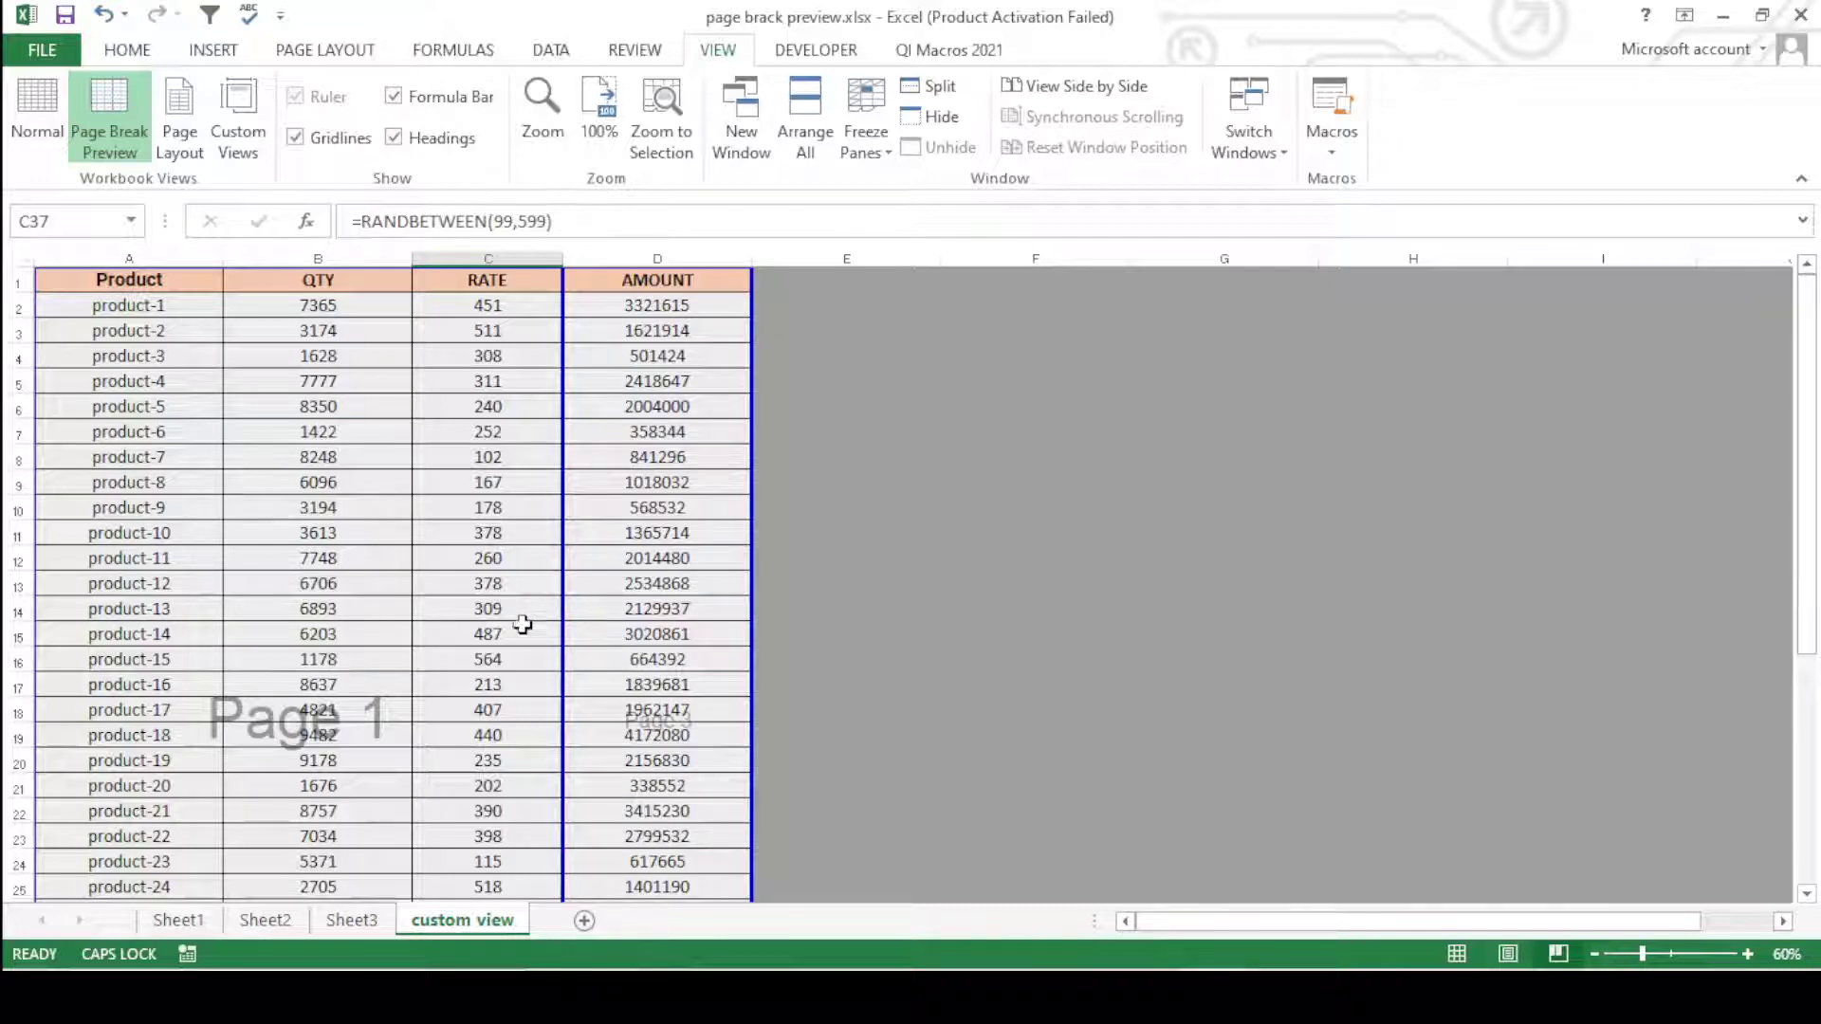
pyautogui.scroll(-2, 465, 673)
pyautogui.scroll(-1, 465, 673)
pyautogui.scroll(-2, 465, 664)
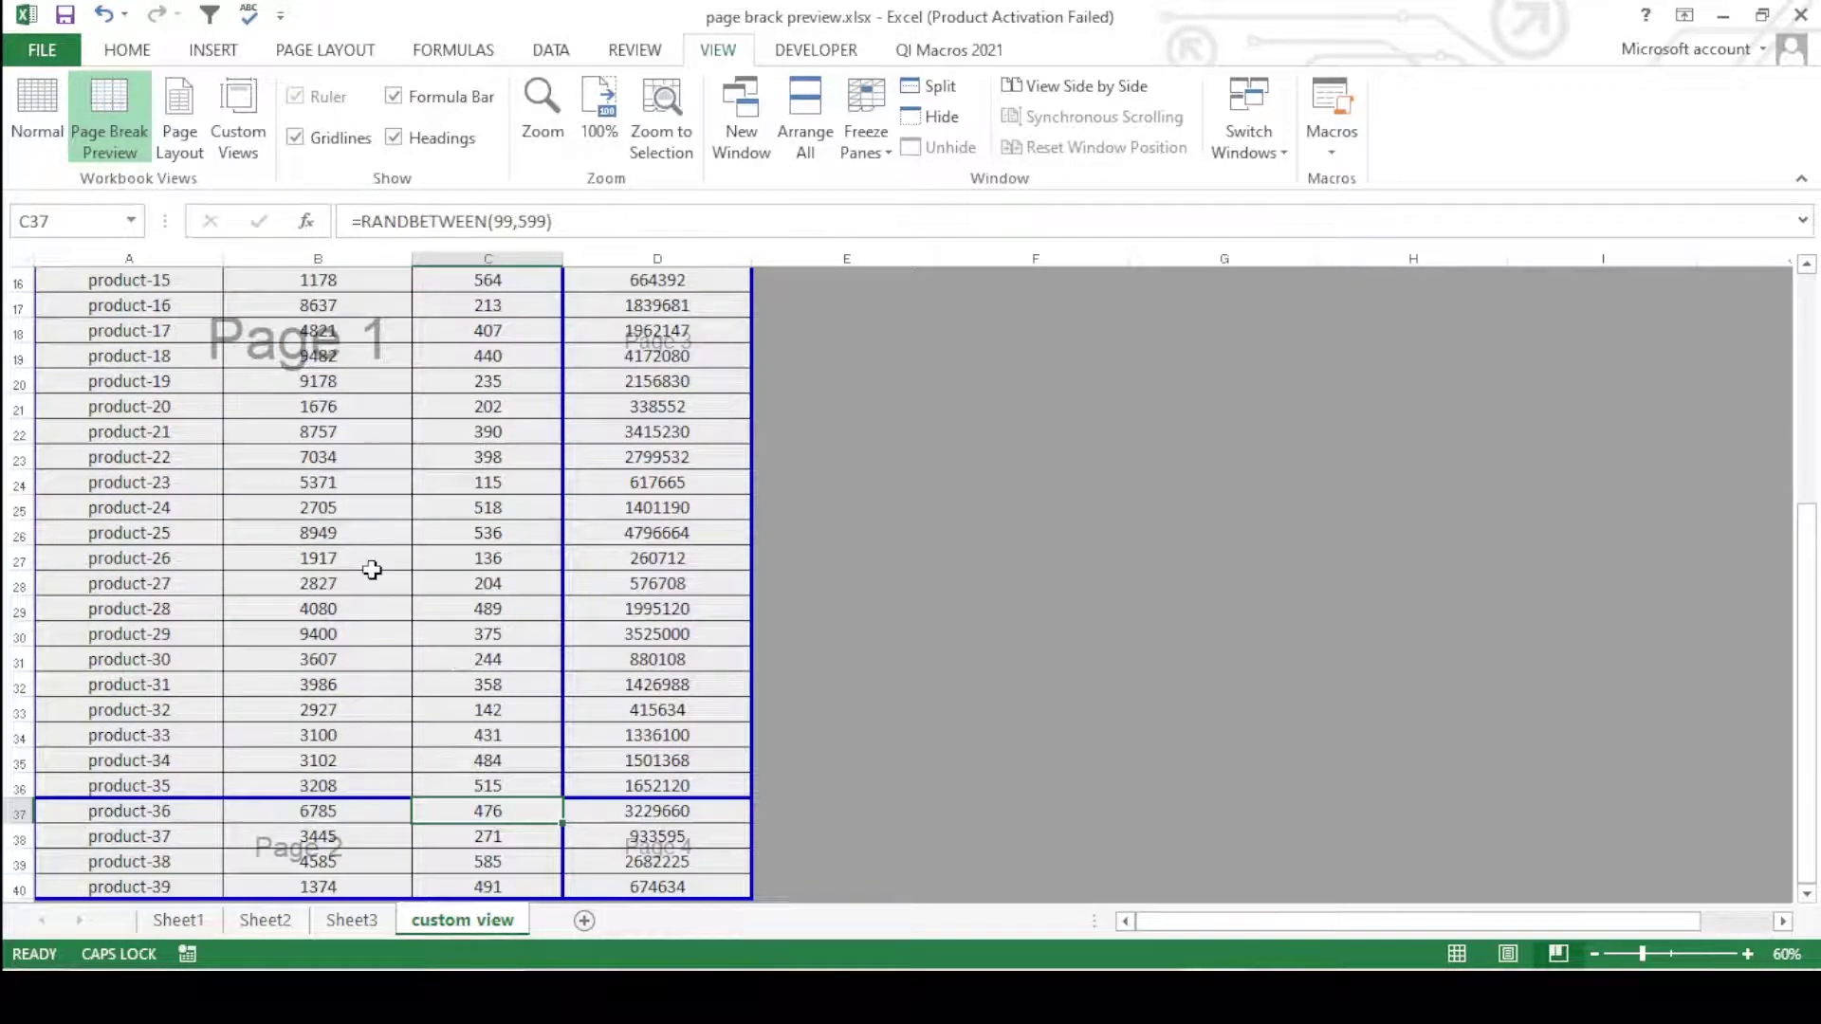
pyautogui.scroll(4, 474, 517)
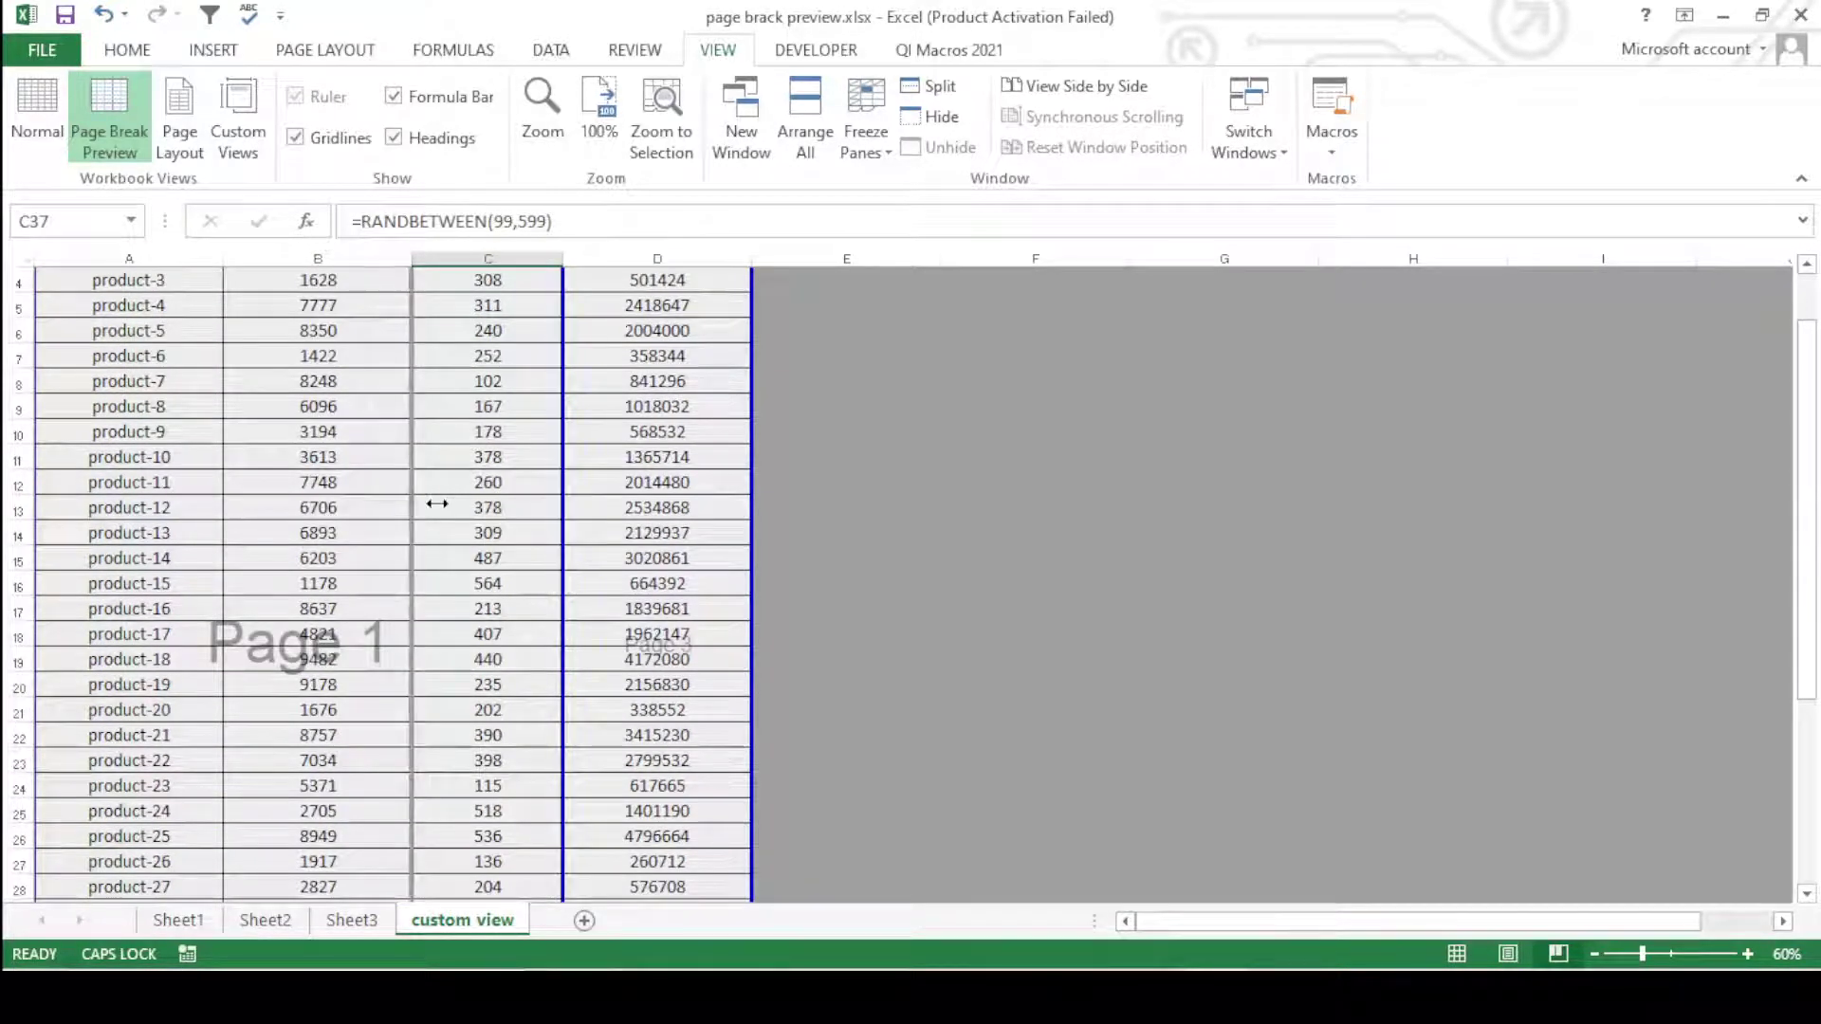
pyautogui.moveTo(561, 492); pyautogui.dragTo(436, 494)
pyautogui.scroll(1, 437, 503)
# - Select cells E9 and C14 and scroll through the RATE column pages
pyautogui.click(873, 481)
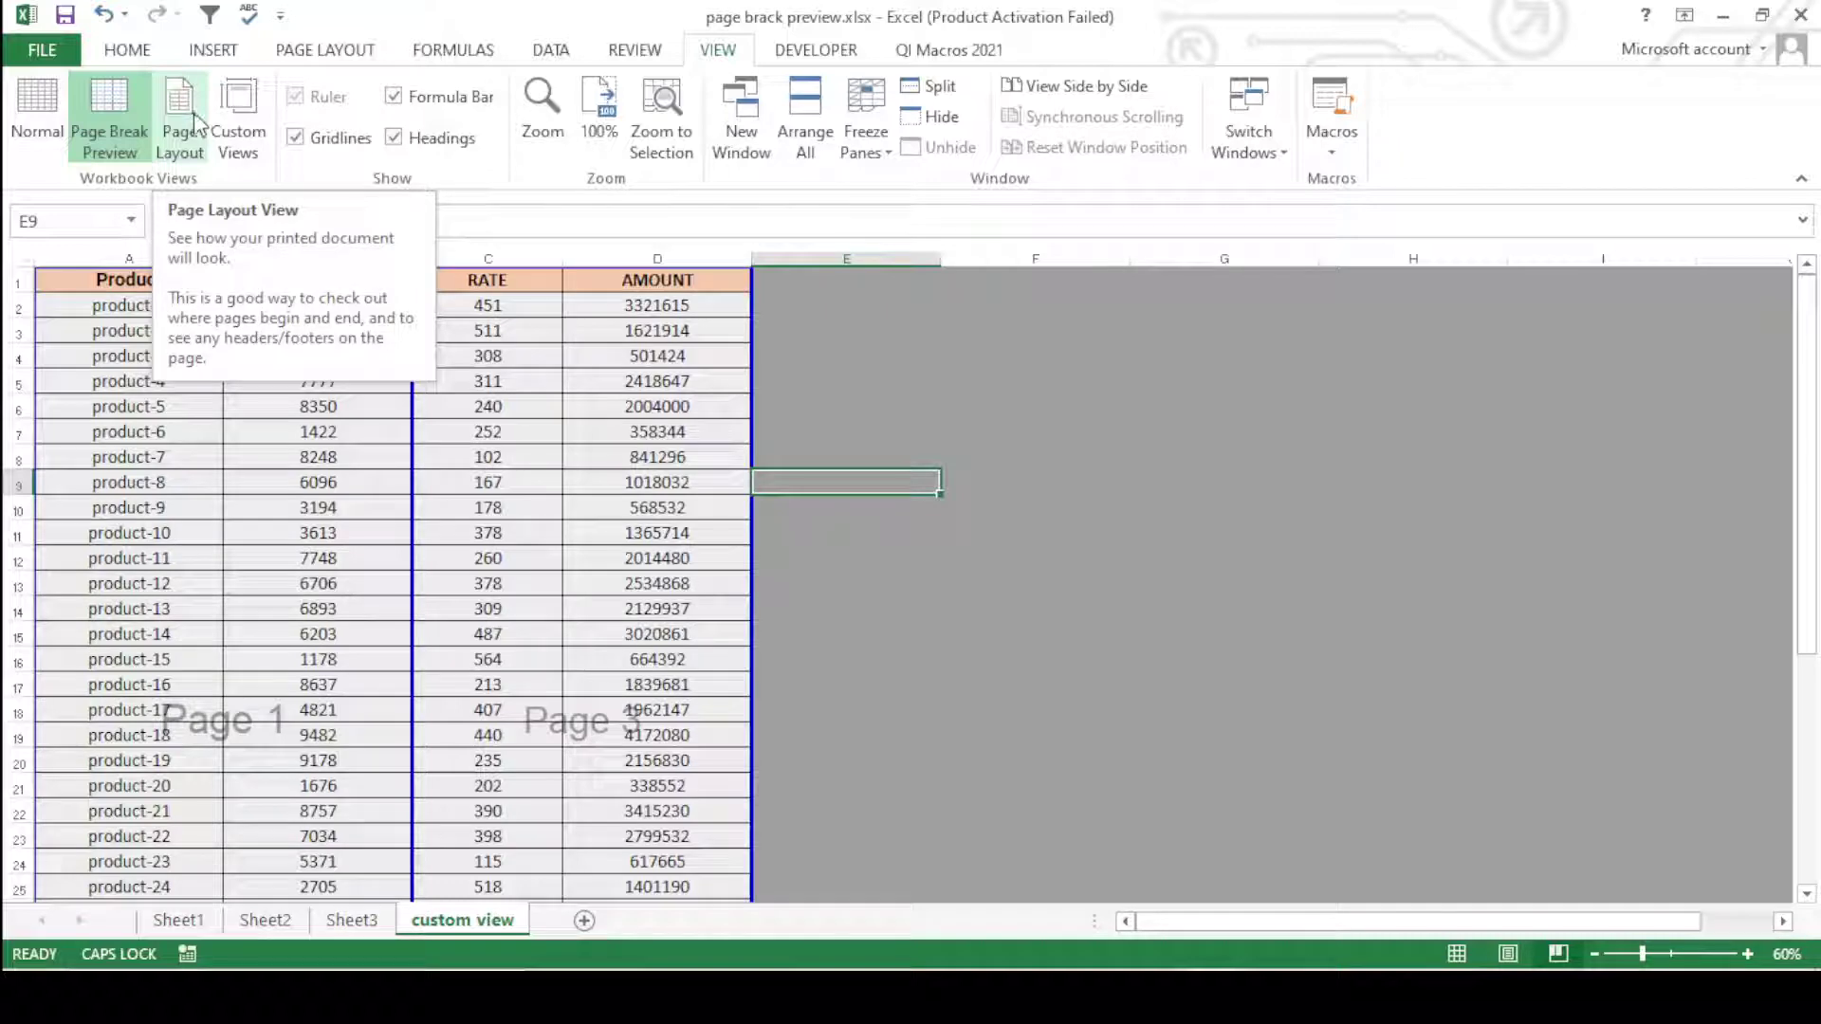
pyautogui.click(487, 608)
pyautogui.scroll(-3, 367, 619)
pyautogui.scroll(-1, 367, 618)
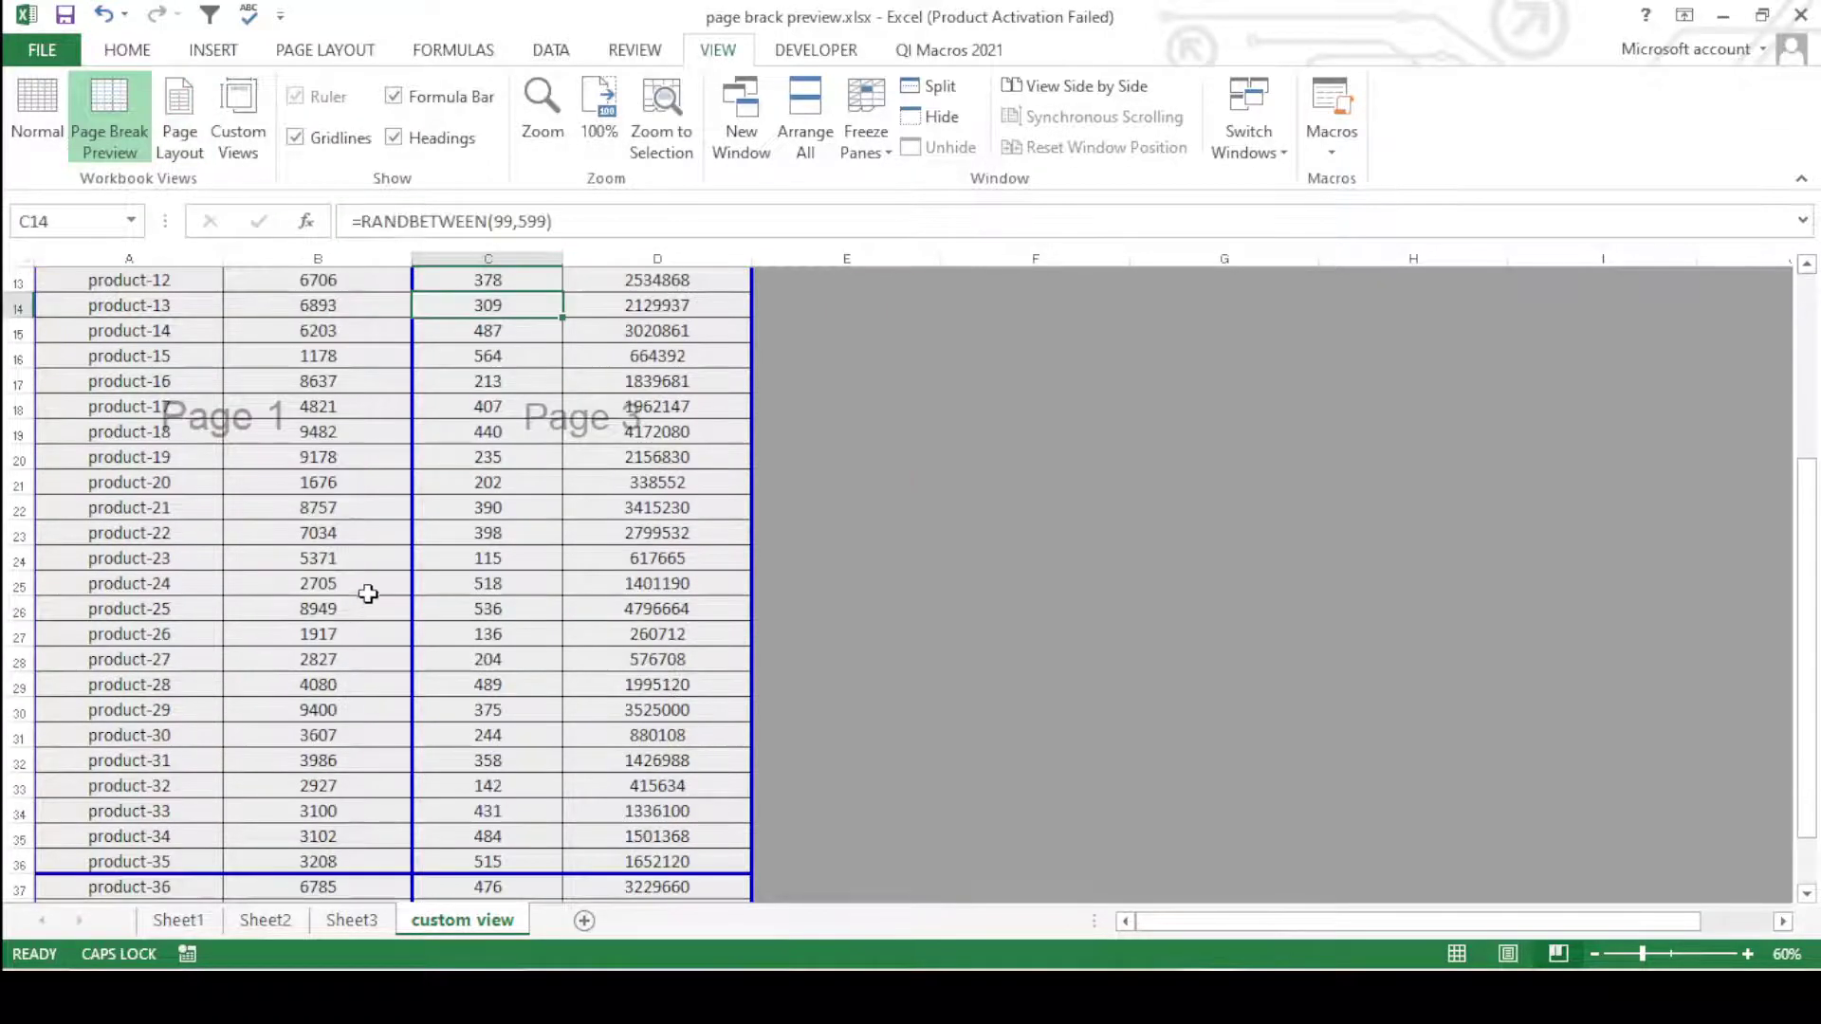
pyautogui.scroll(-4, 366, 588)
pyautogui.scroll(6, 365, 576)
pyautogui.scroll(2, 365, 548)
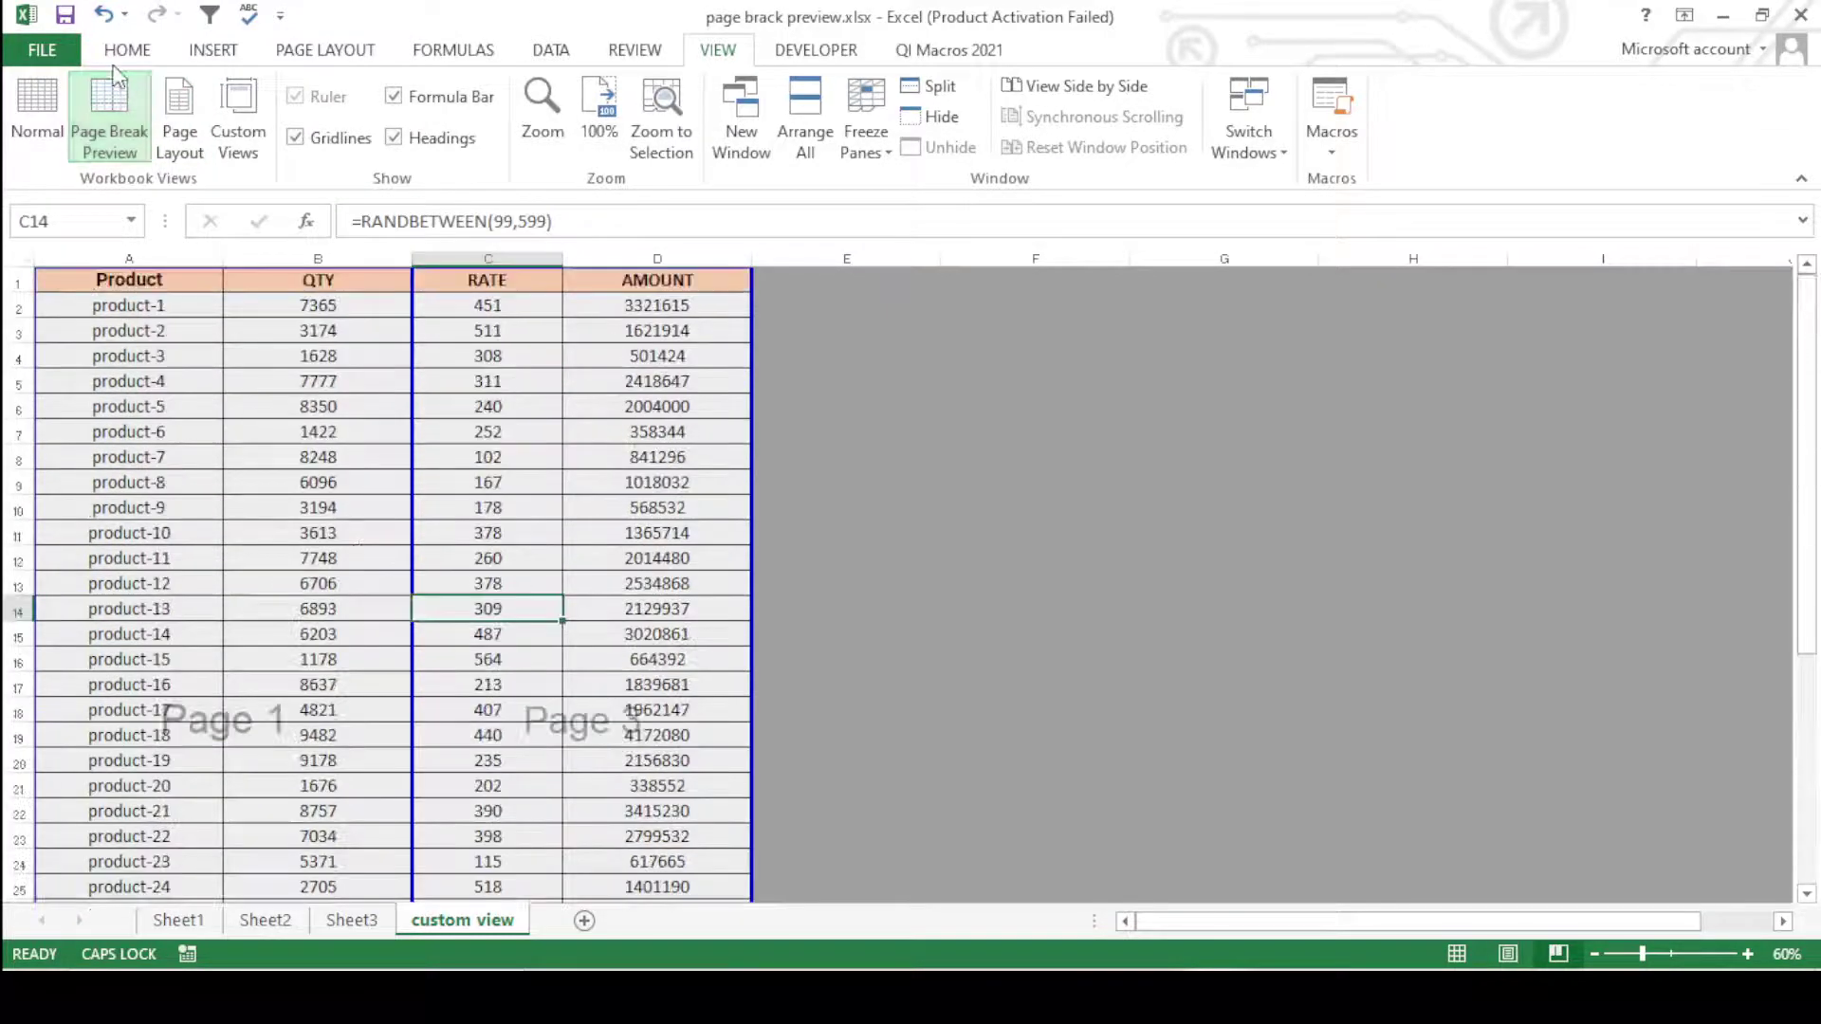
# - Switch the sheet to Page Layout view
pyautogui.click(192, 128)
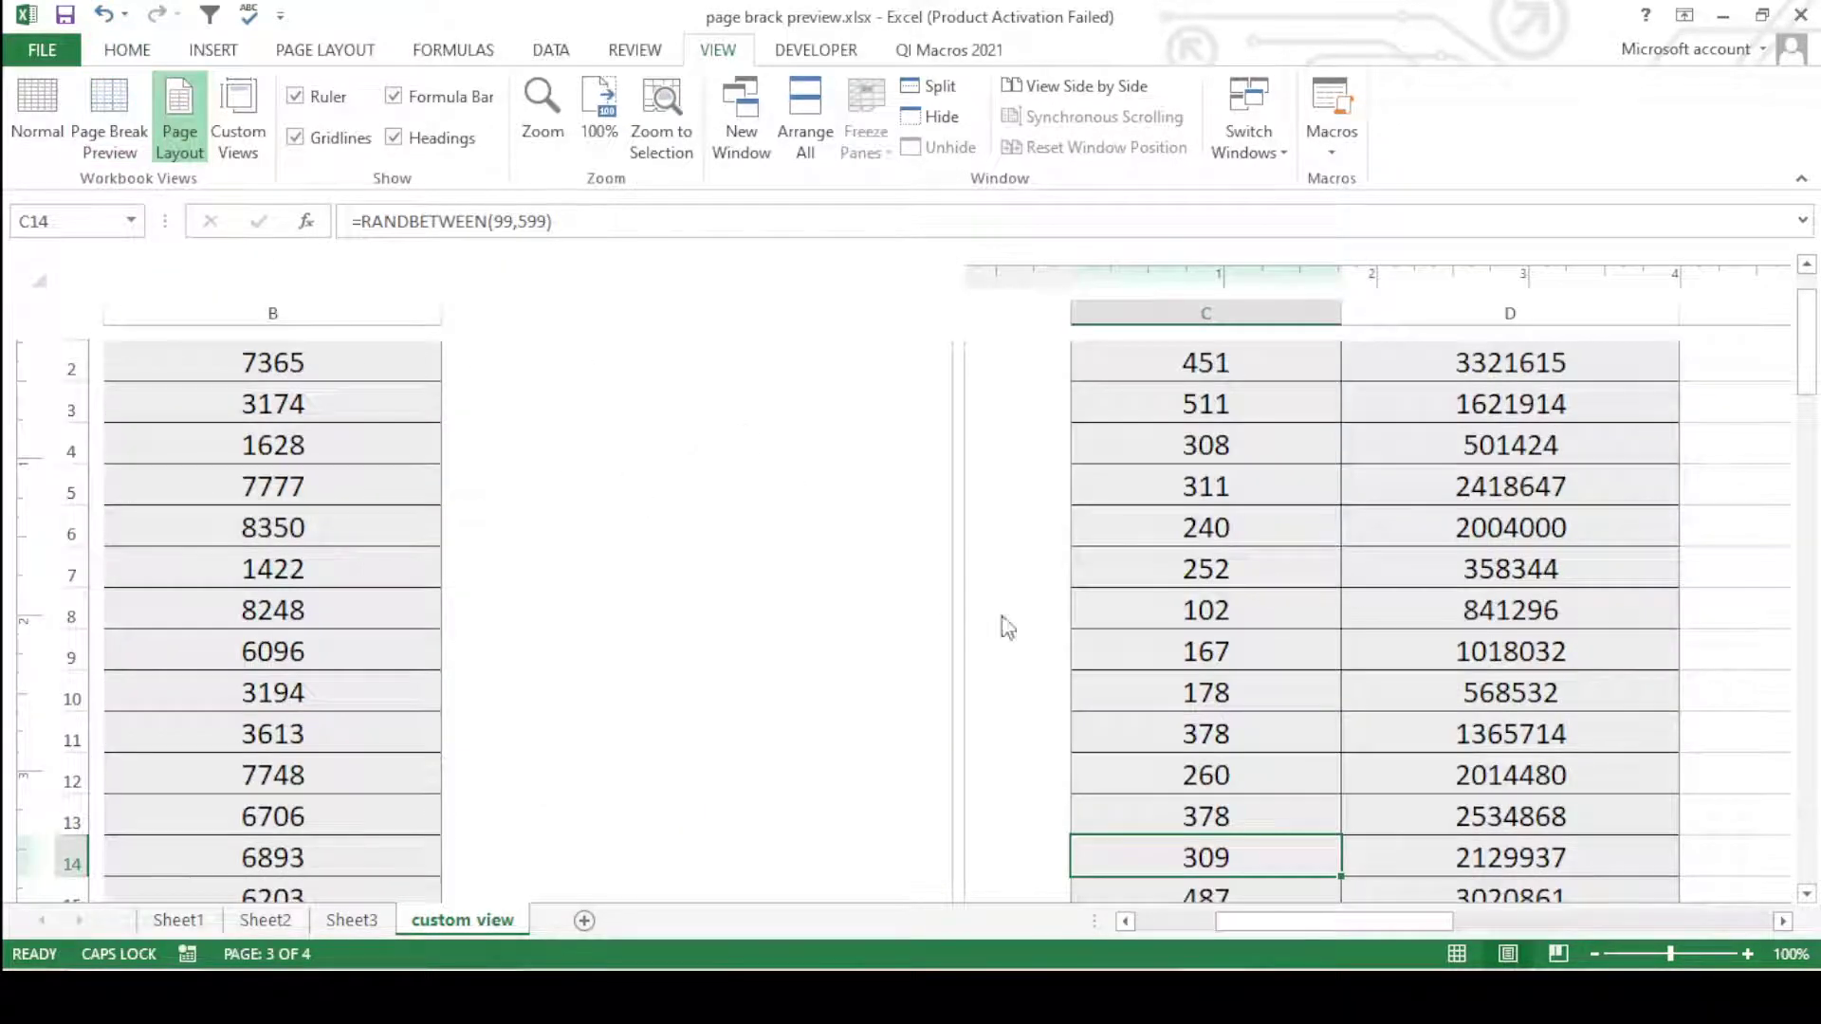
pyautogui.scroll(2, 692, 679)
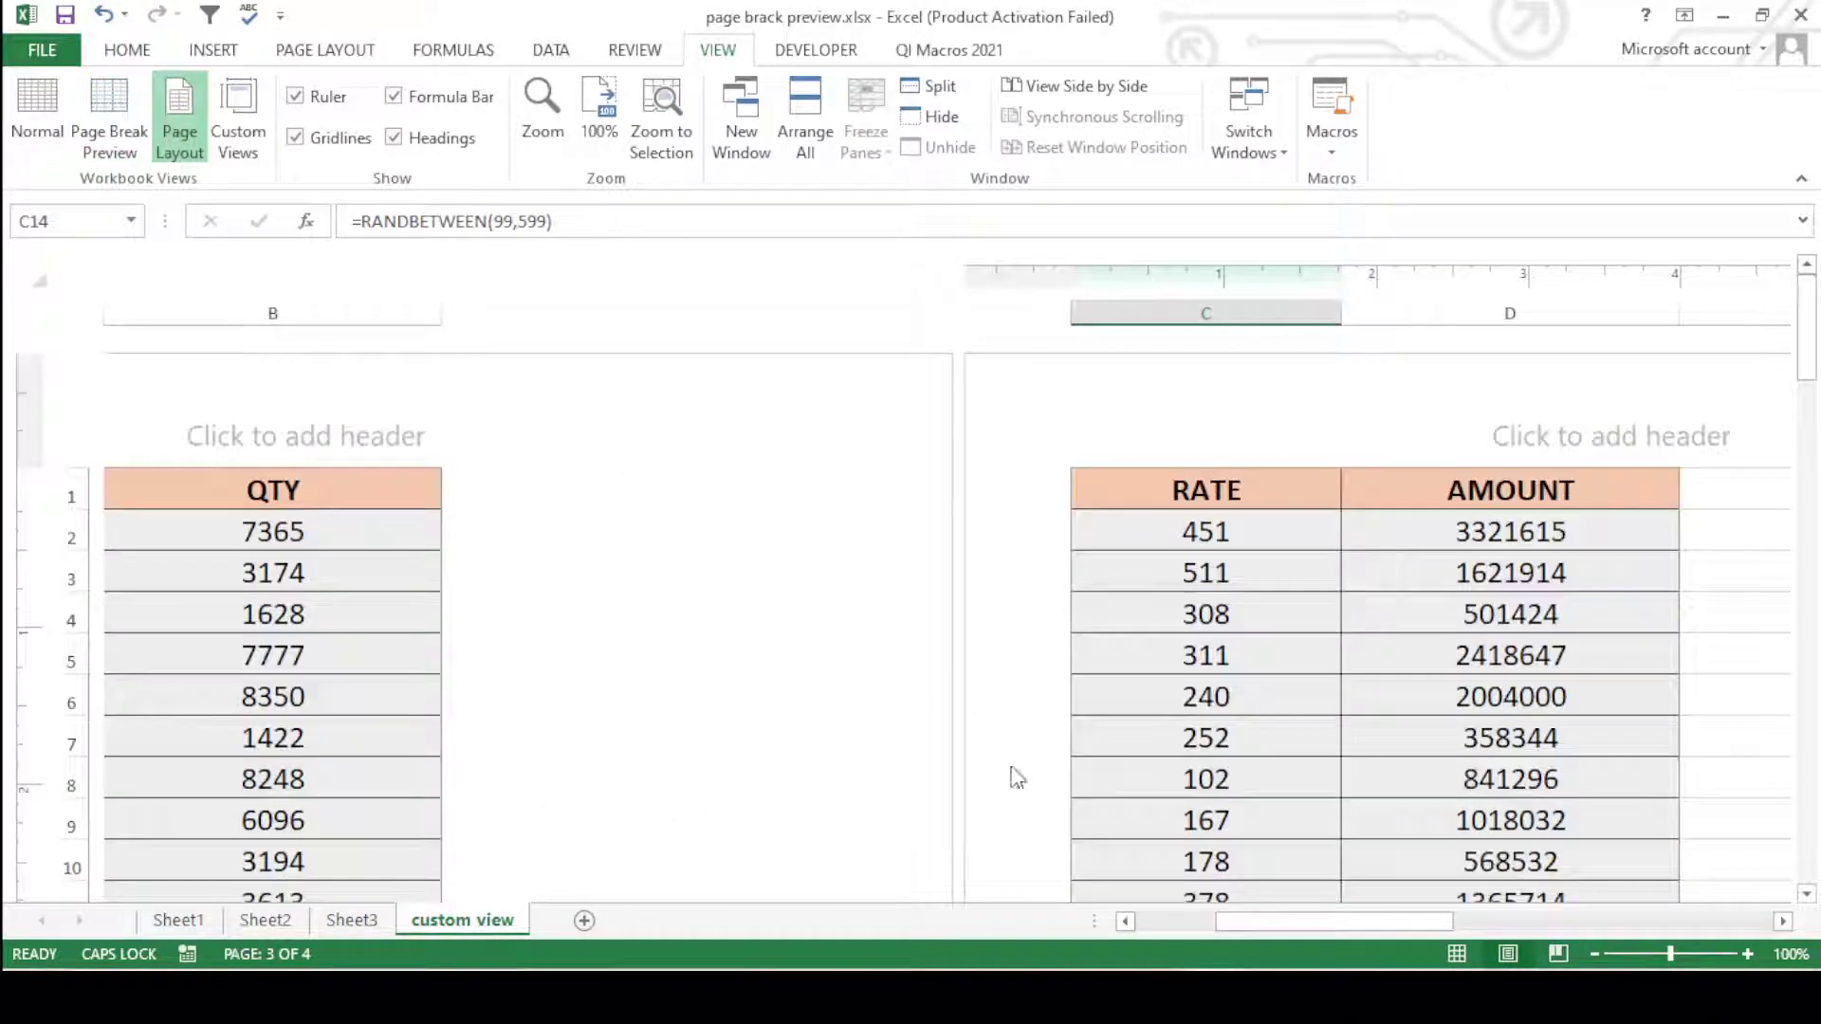
pyautogui.moveTo(1265, 922); pyautogui.dragTo(1184, 922)
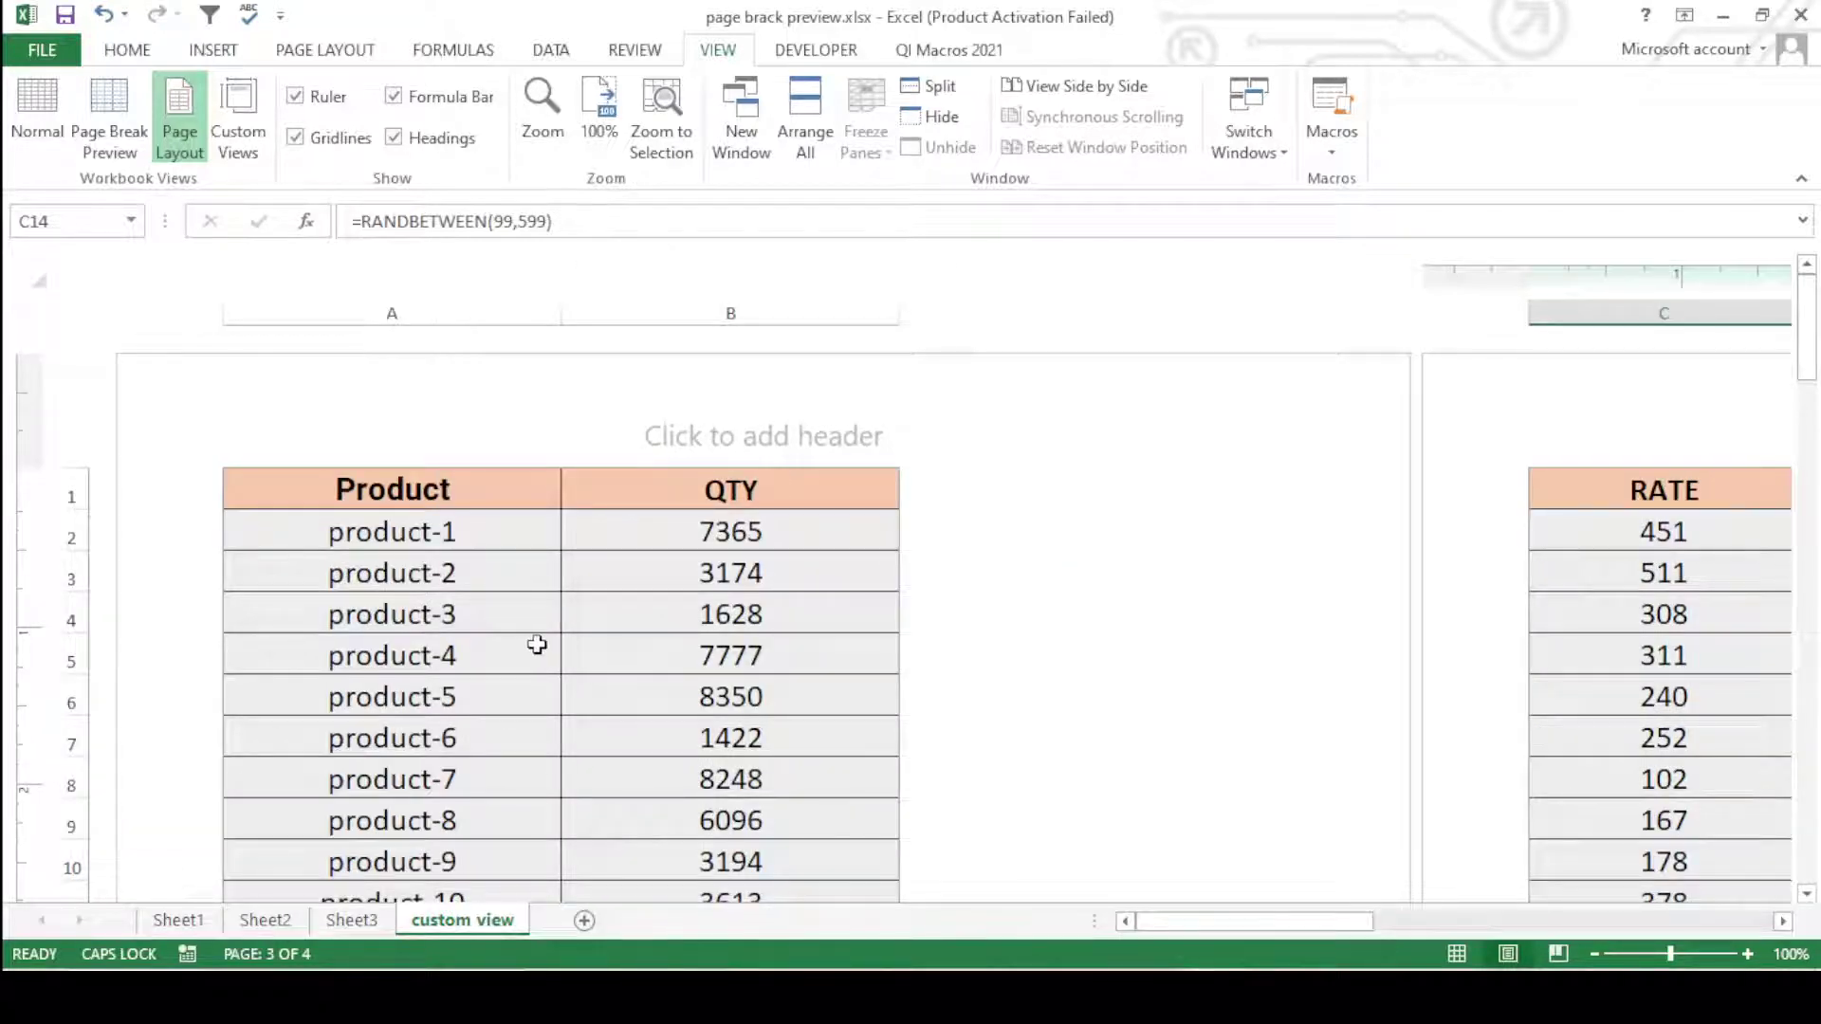
pyautogui.scroll(-2, 537, 645)
pyautogui.scroll(2, 534, 643)
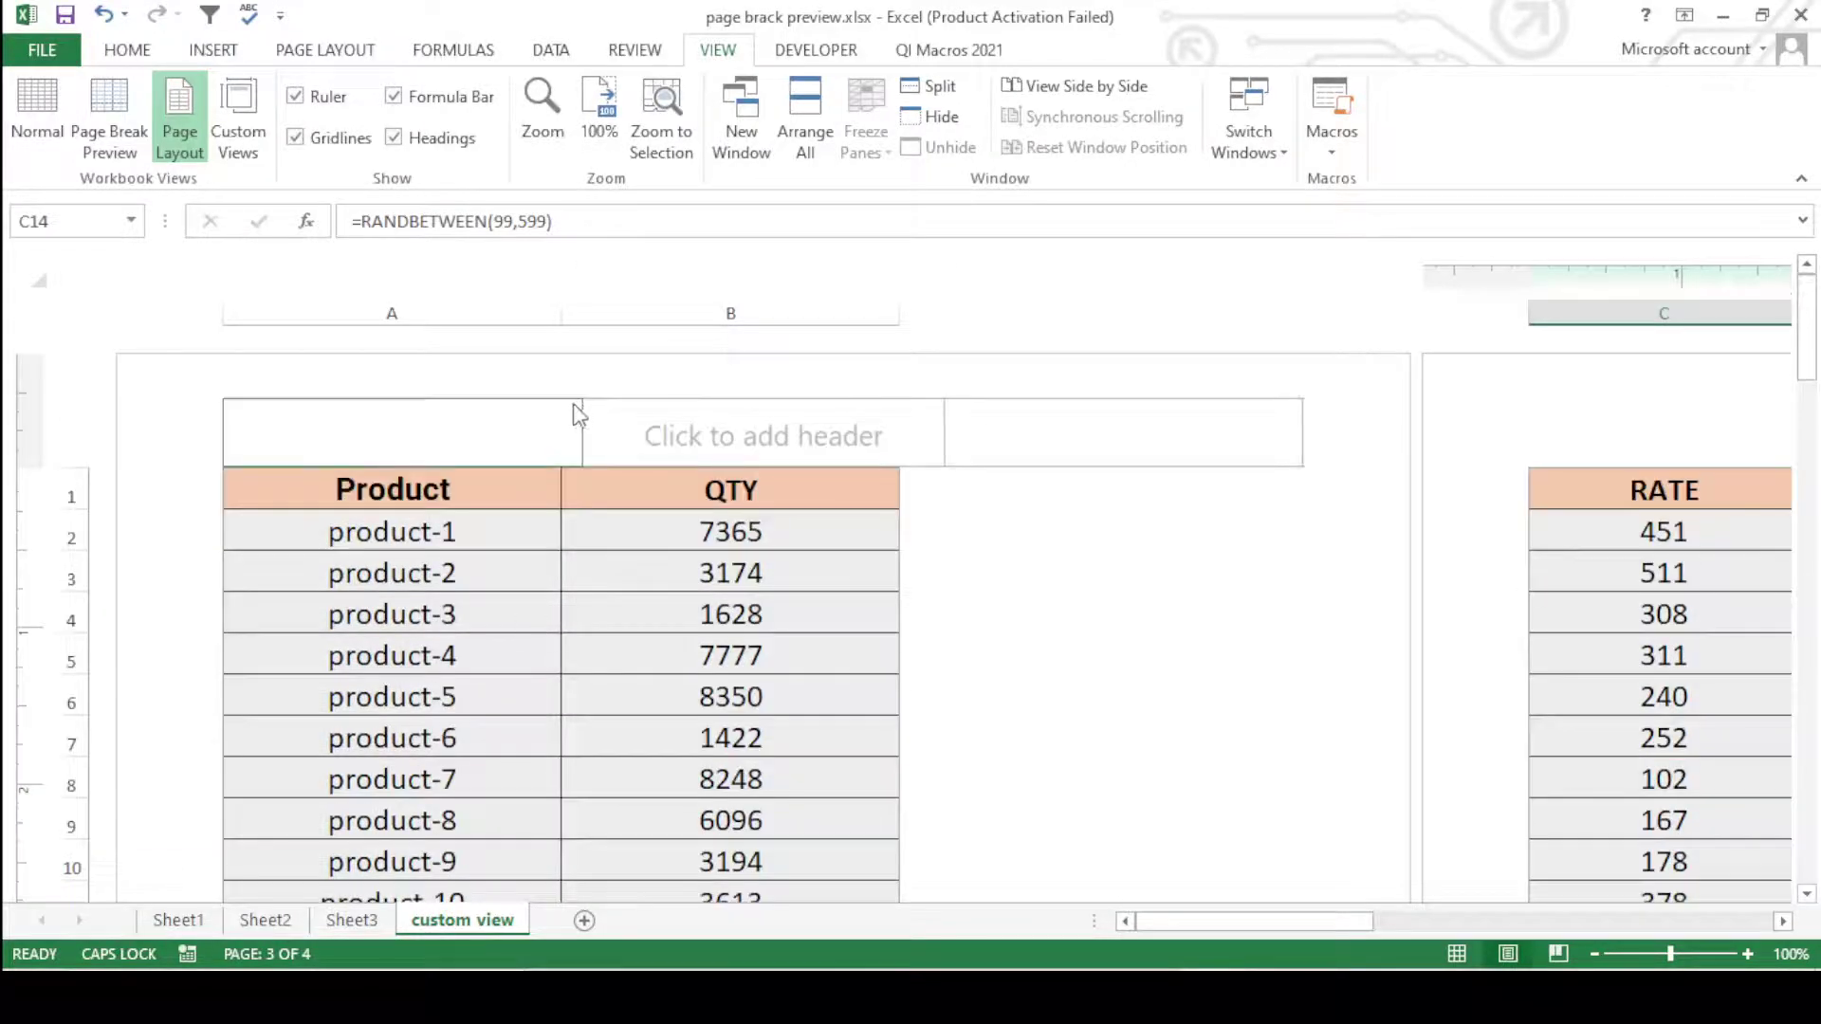
# - Scroll through the pages, with page one ending at product-35 and RATE on another page
pyautogui.scroll(-3, 945, 535)
pyautogui.scroll(-2, 946, 536)
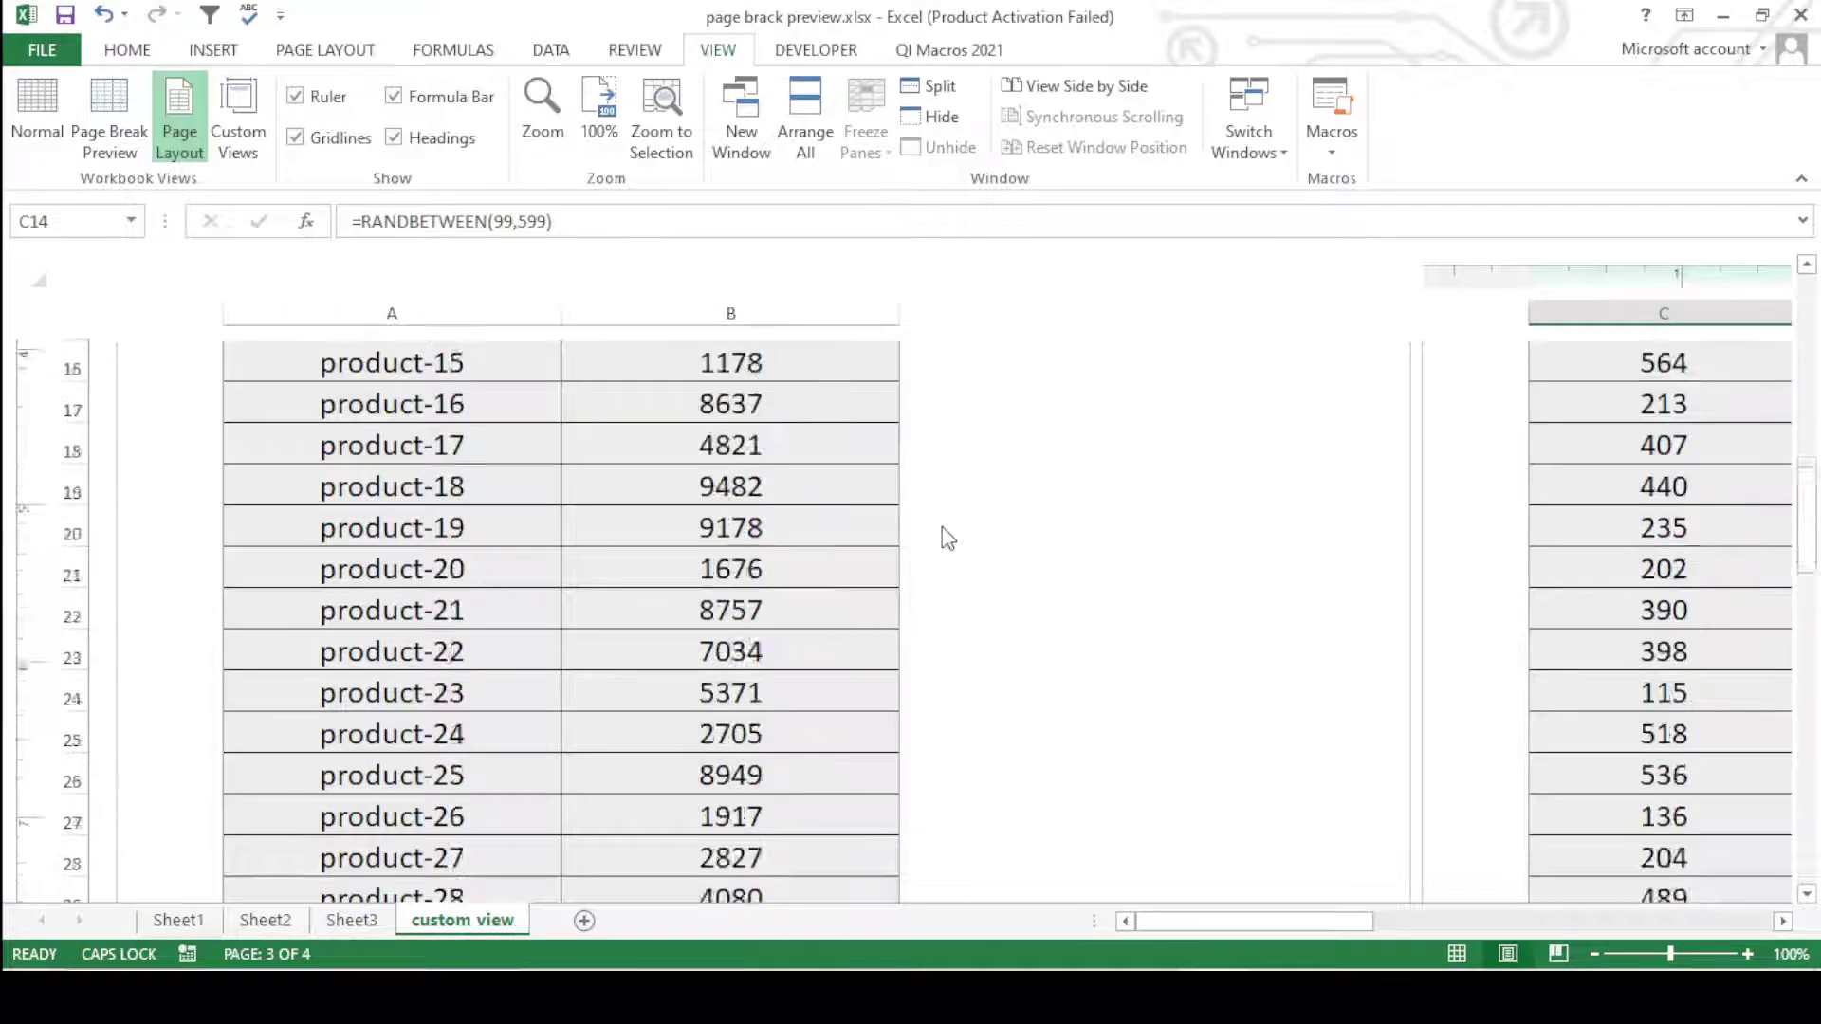
pyautogui.scroll(-4, 946, 536)
pyautogui.scroll(-3, 946, 536)
pyautogui.scroll(-3, 942, 528)
pyautogui.scroll(-3, 942, 528)
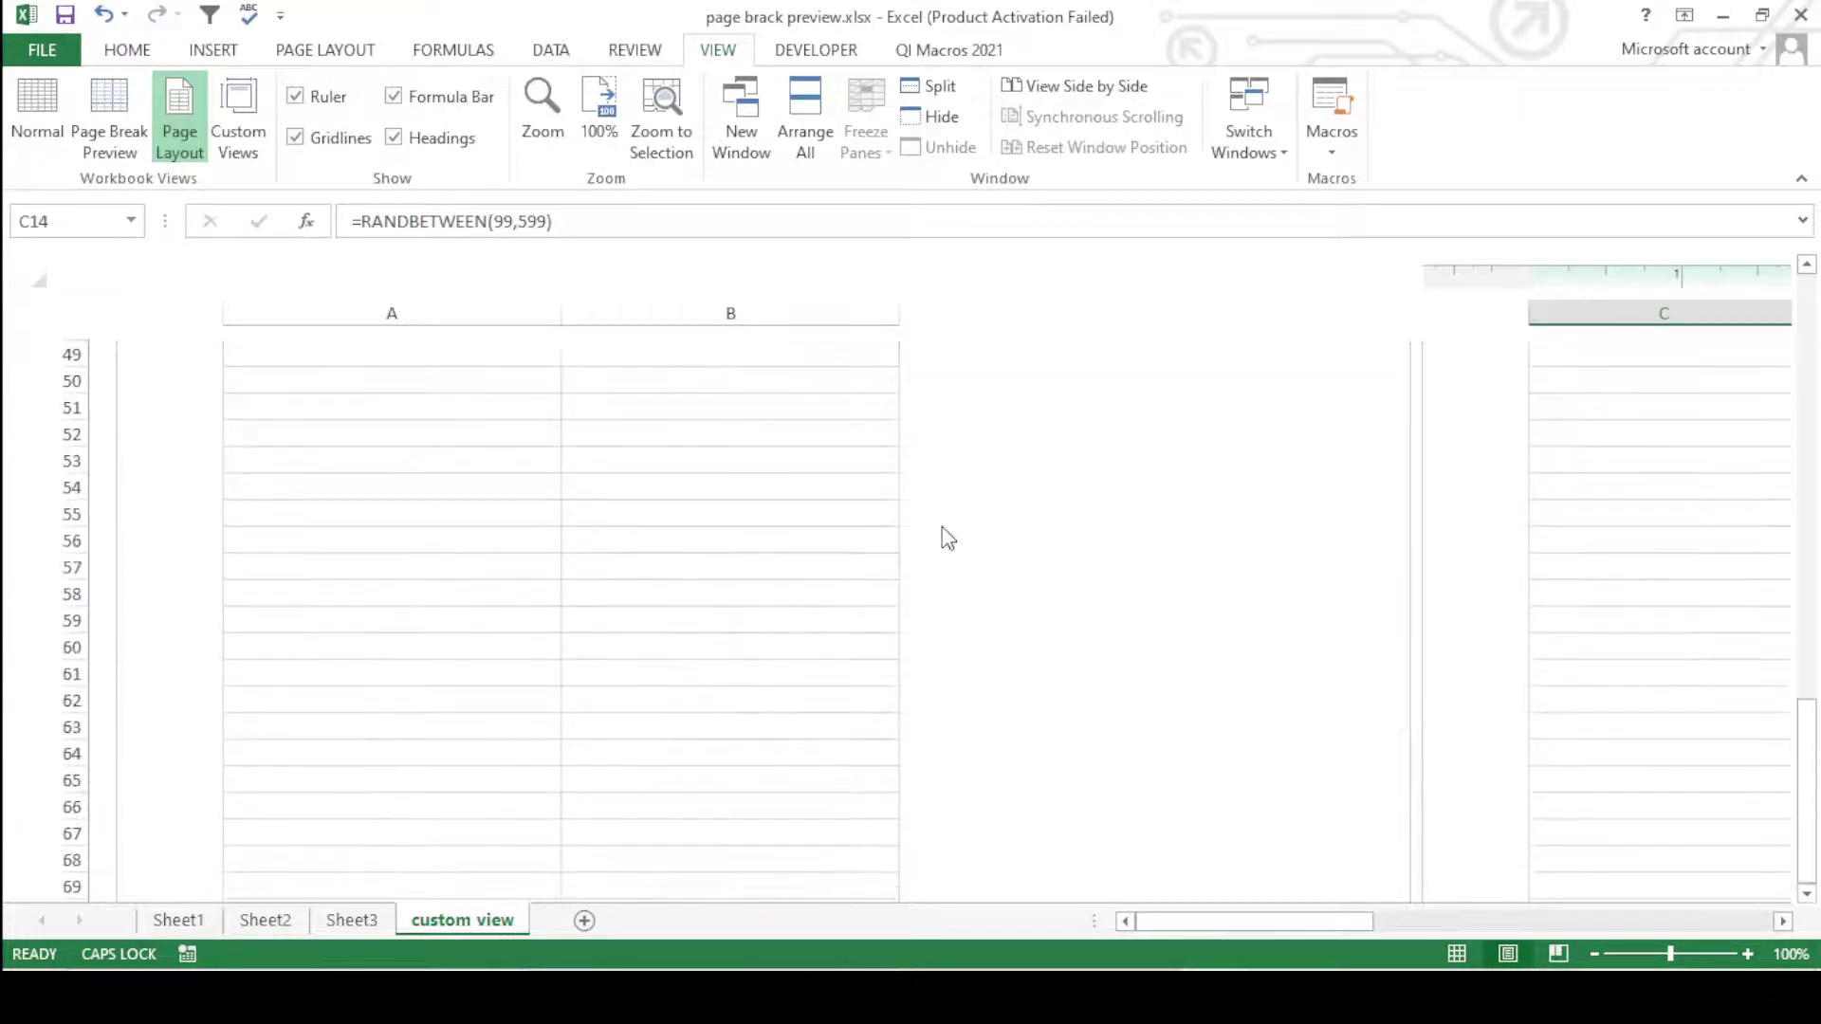
pyautogui.scroll(7, 942, 528)
pyautogui.scroll(5, 942, 528)
pyautogui.scroll(5, 944, 531)
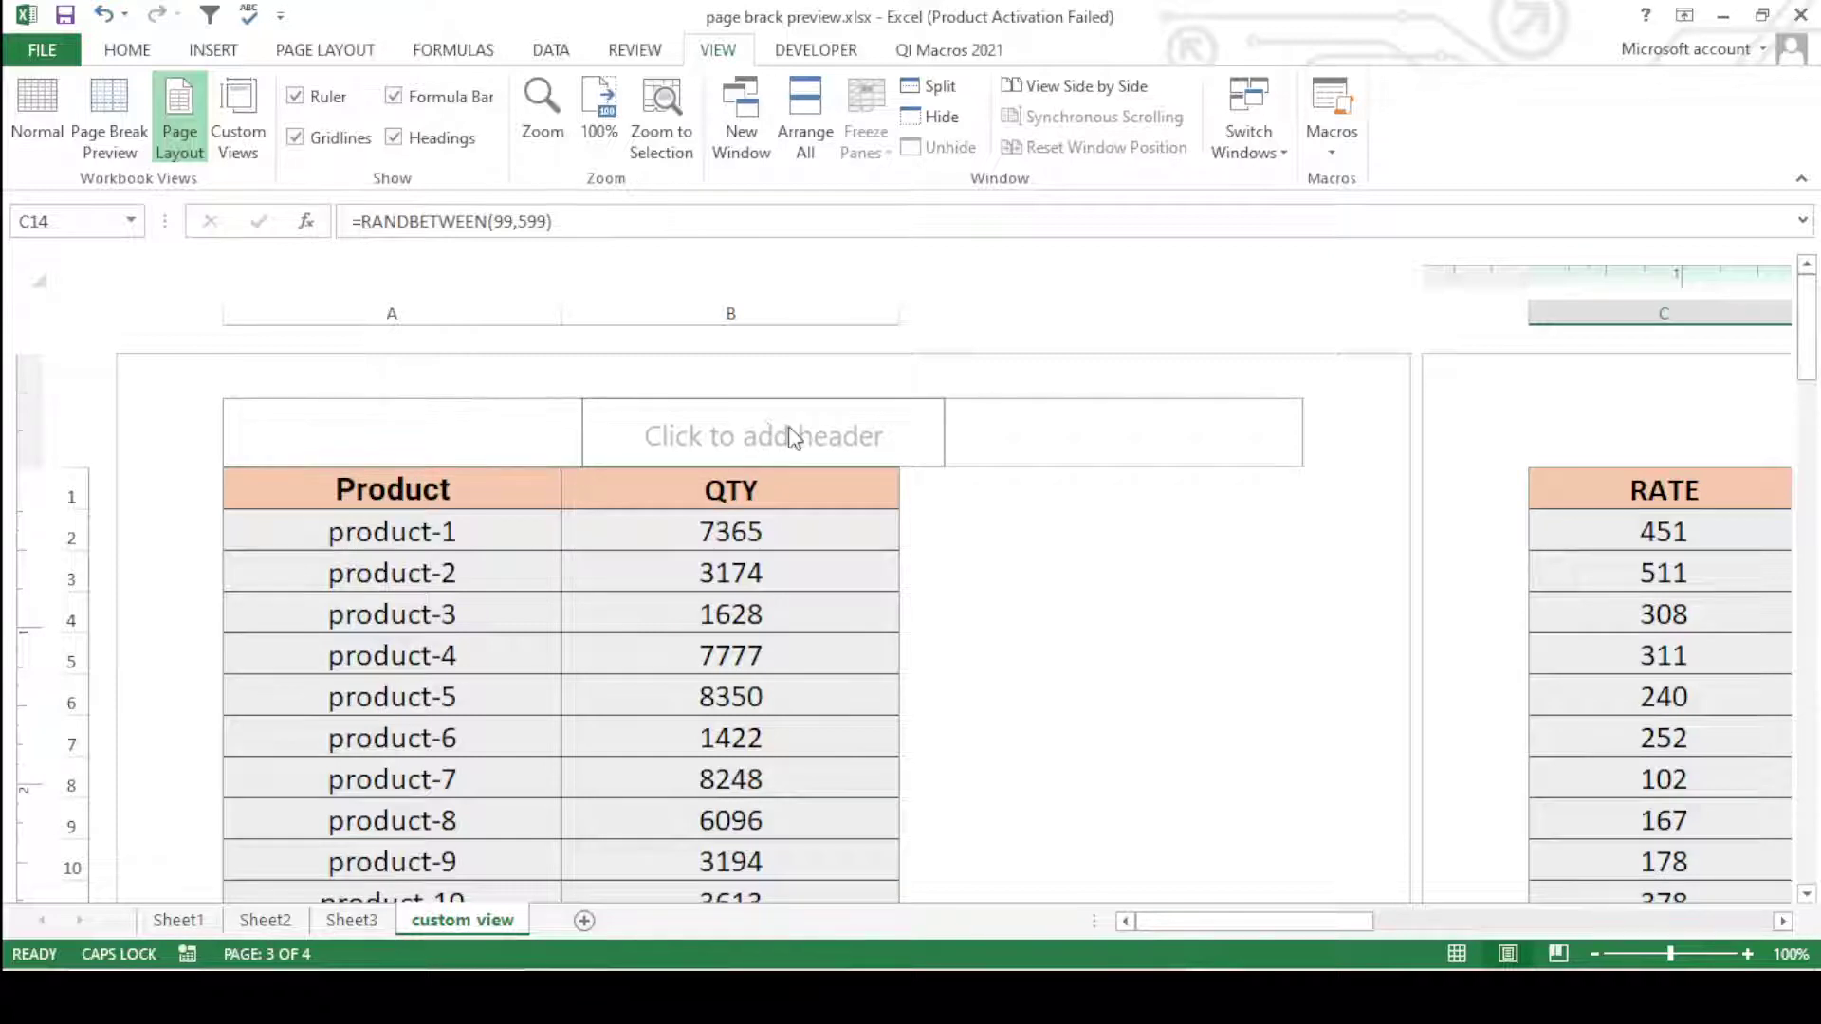
pyautogui.scroll(-3, 1065, 459)
pyautogui.scroll(-4, 1057, 475)
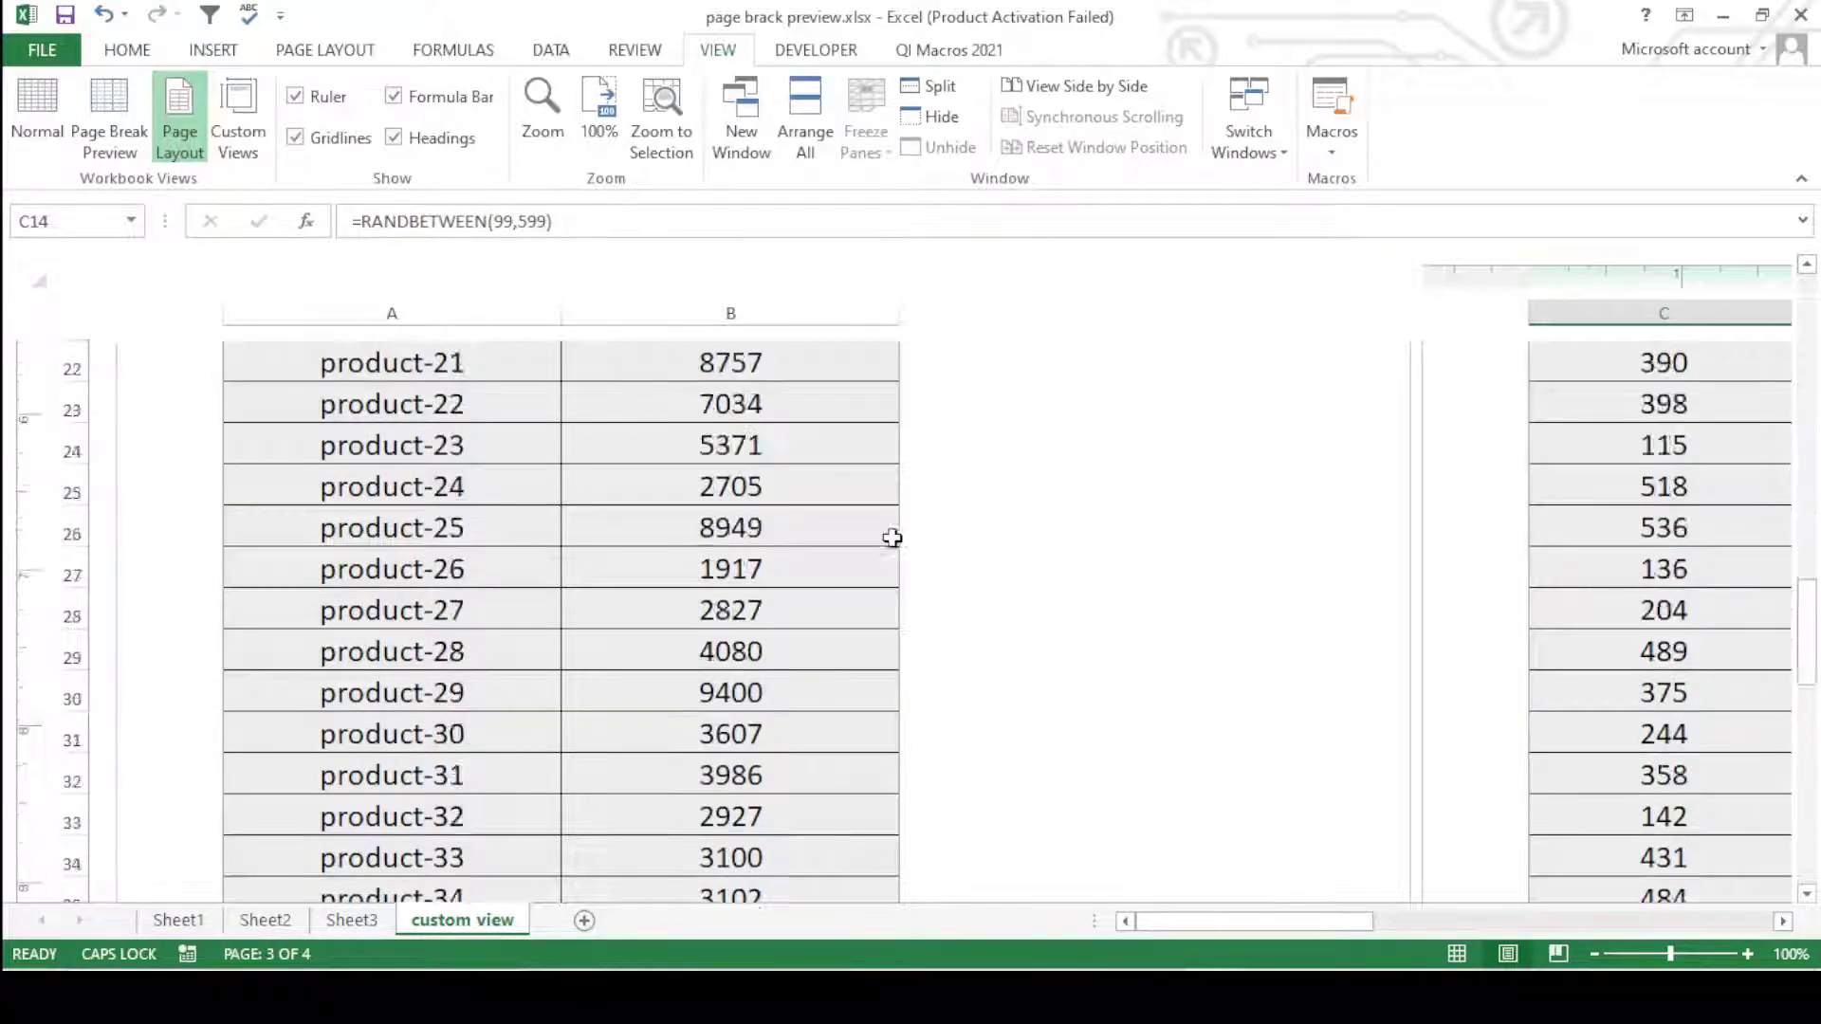
pyautogui.scroll(-3, 872, 538)
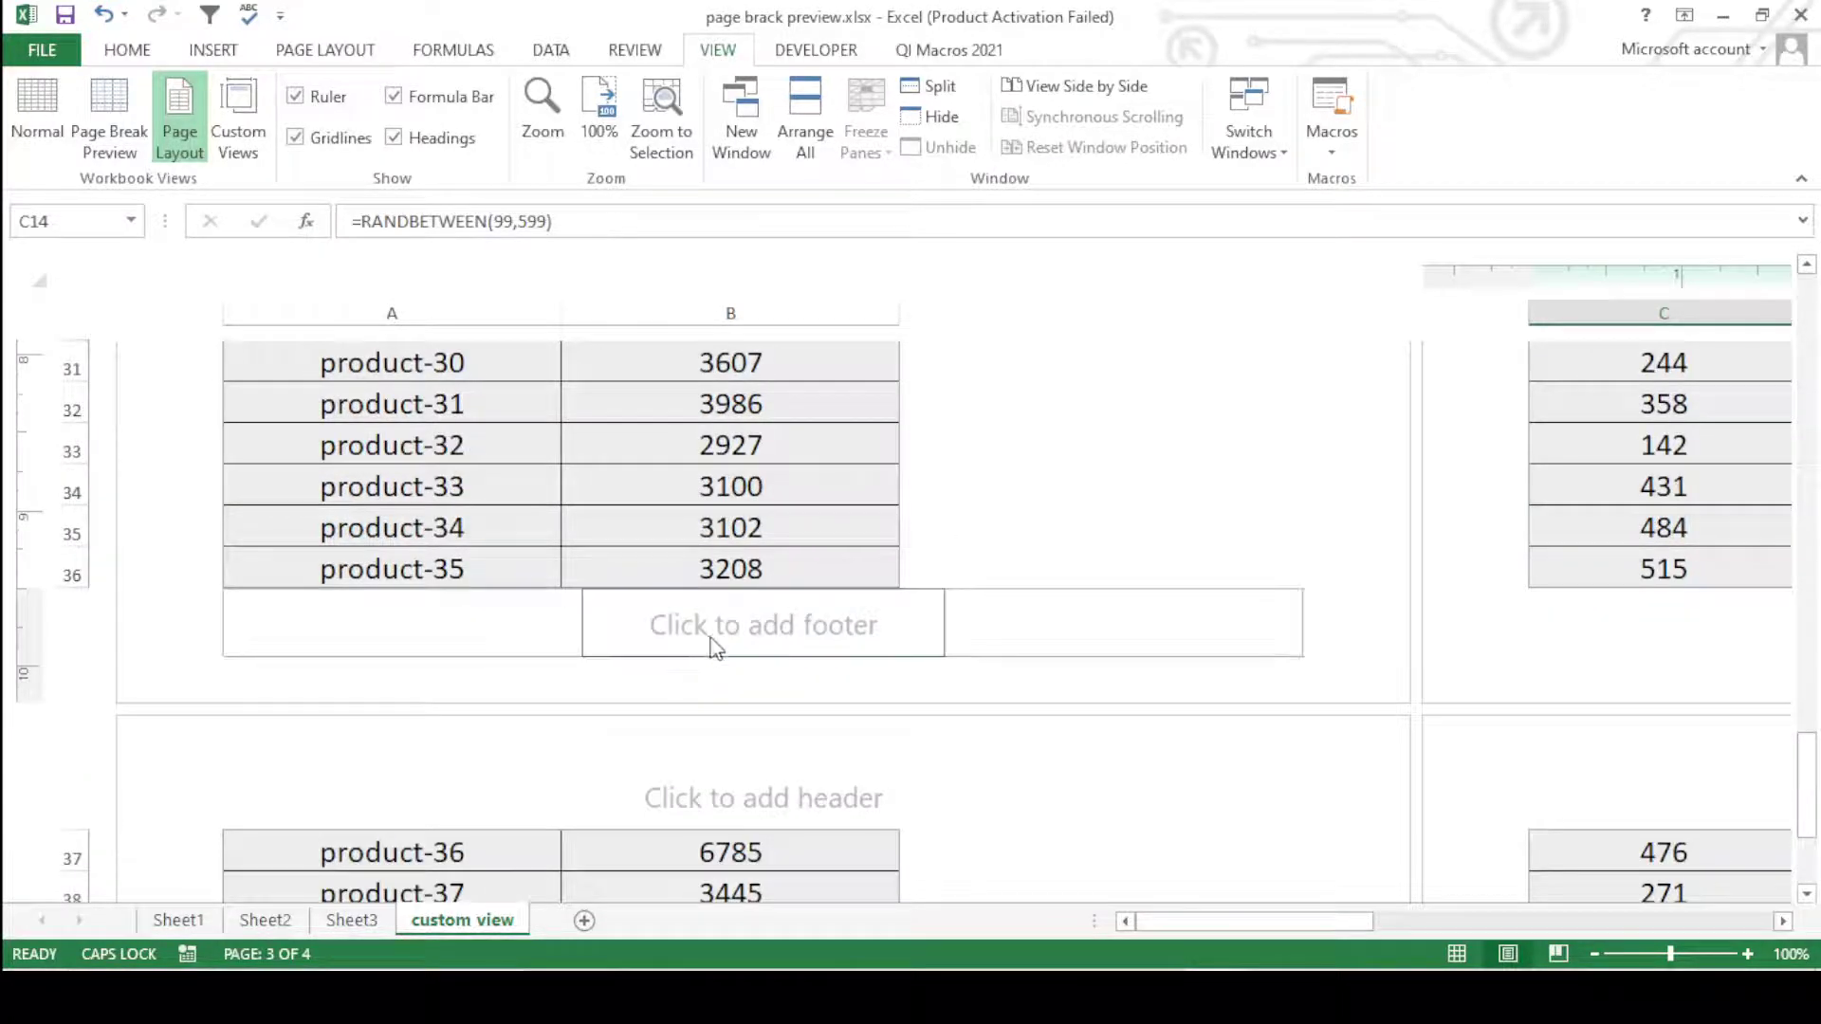
pyautogui.scroll(2, 761, 630)
pyautogui.scroll(9, 761, 594)
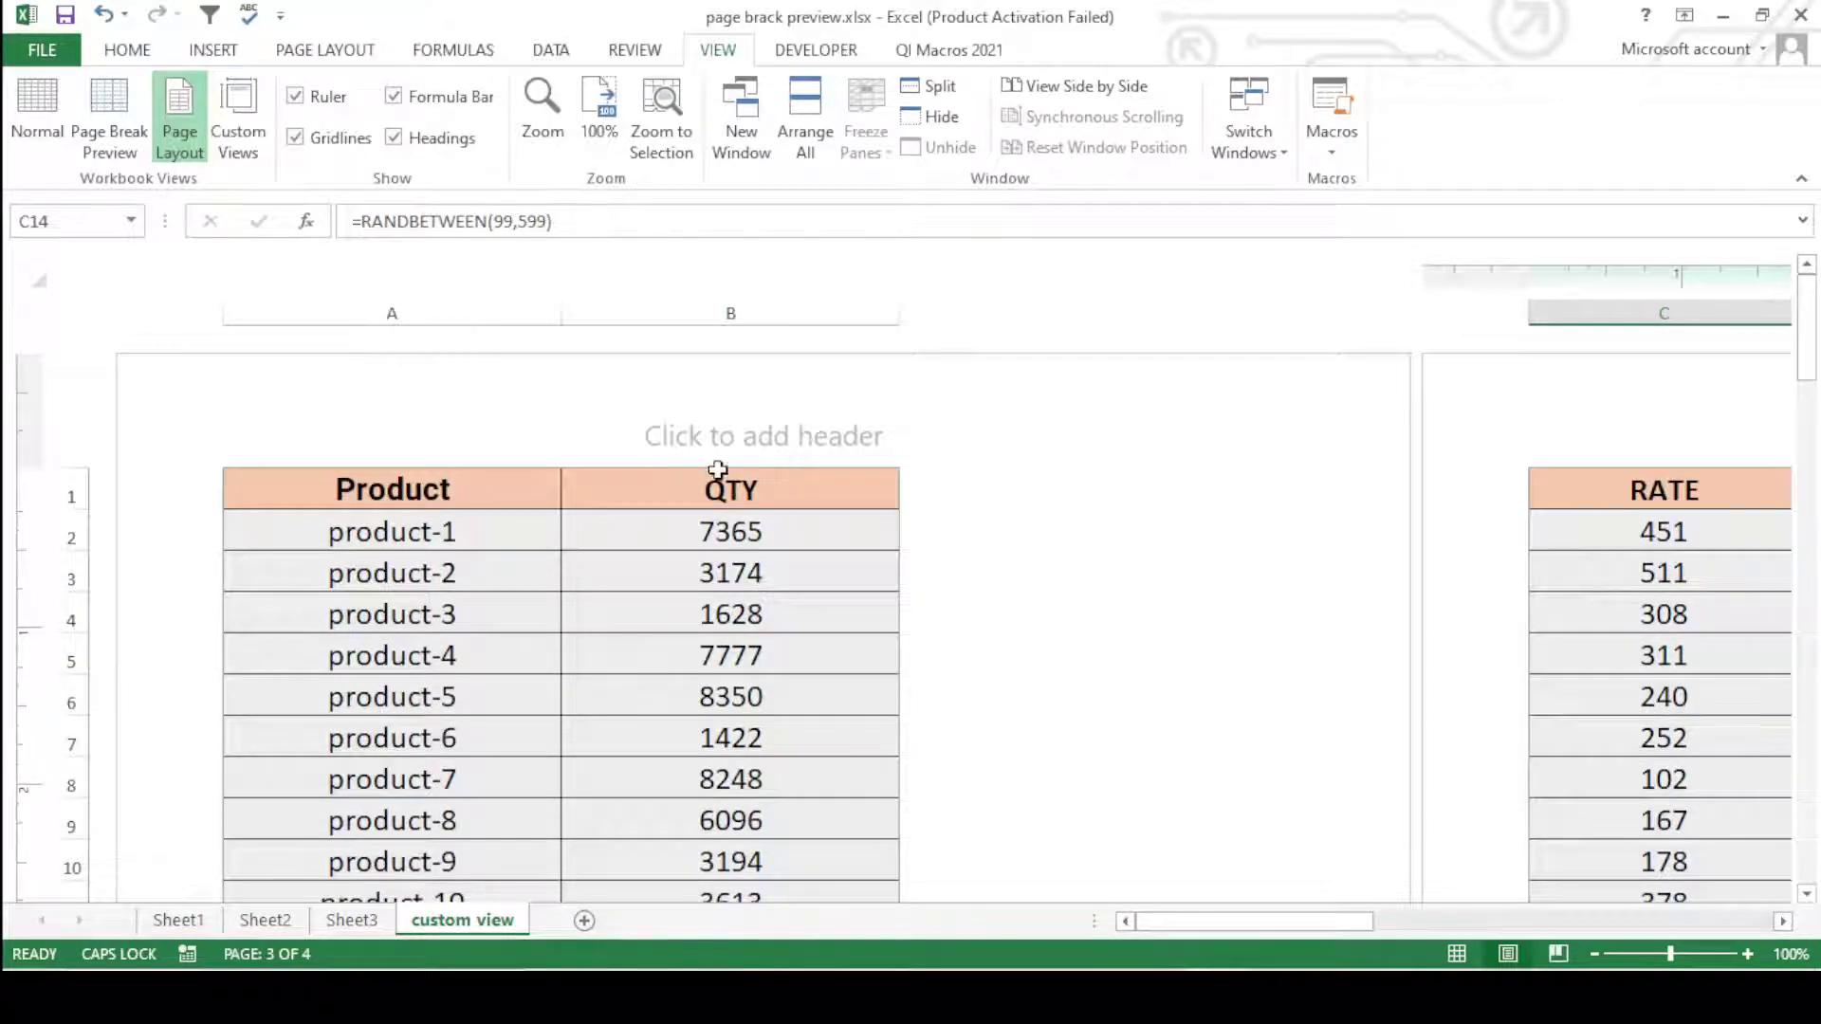
# - Enter a name as the centre page header text
pyautogui.click(754, 443)
pyautogui.write('MANO')
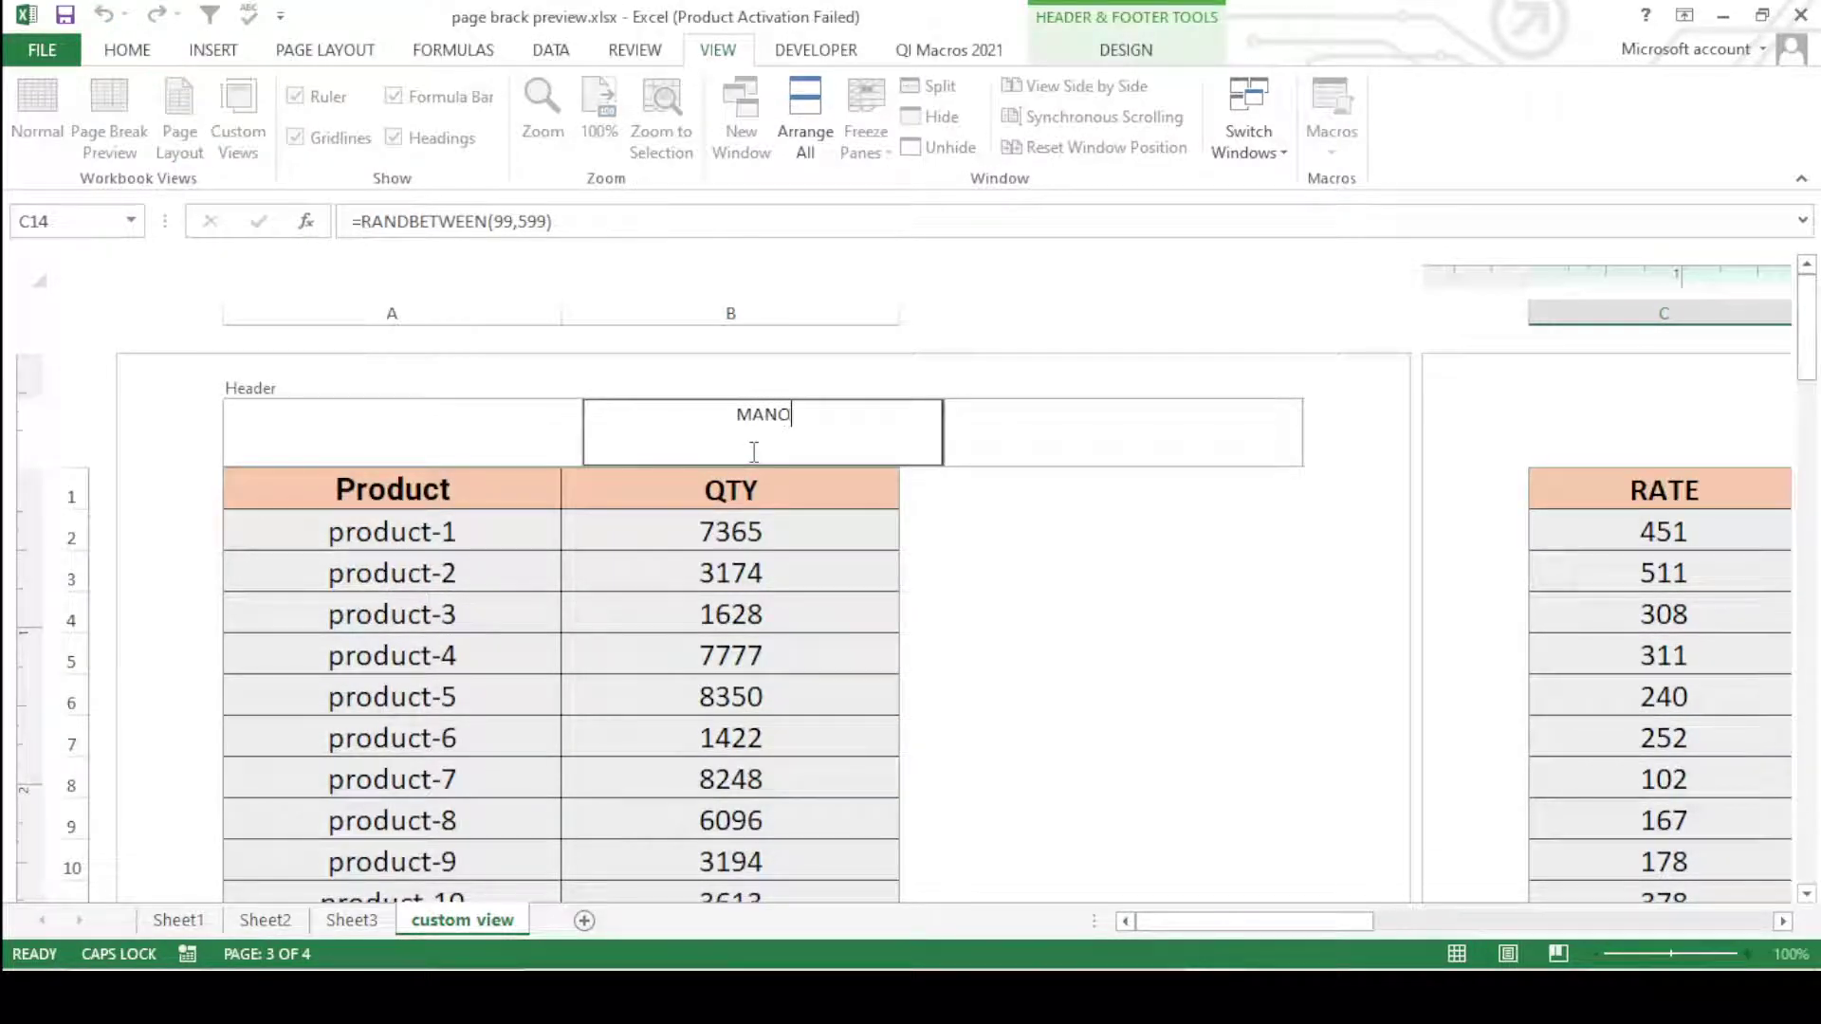
pyautogui.write('J')
pyautogui.click(1018, 427)
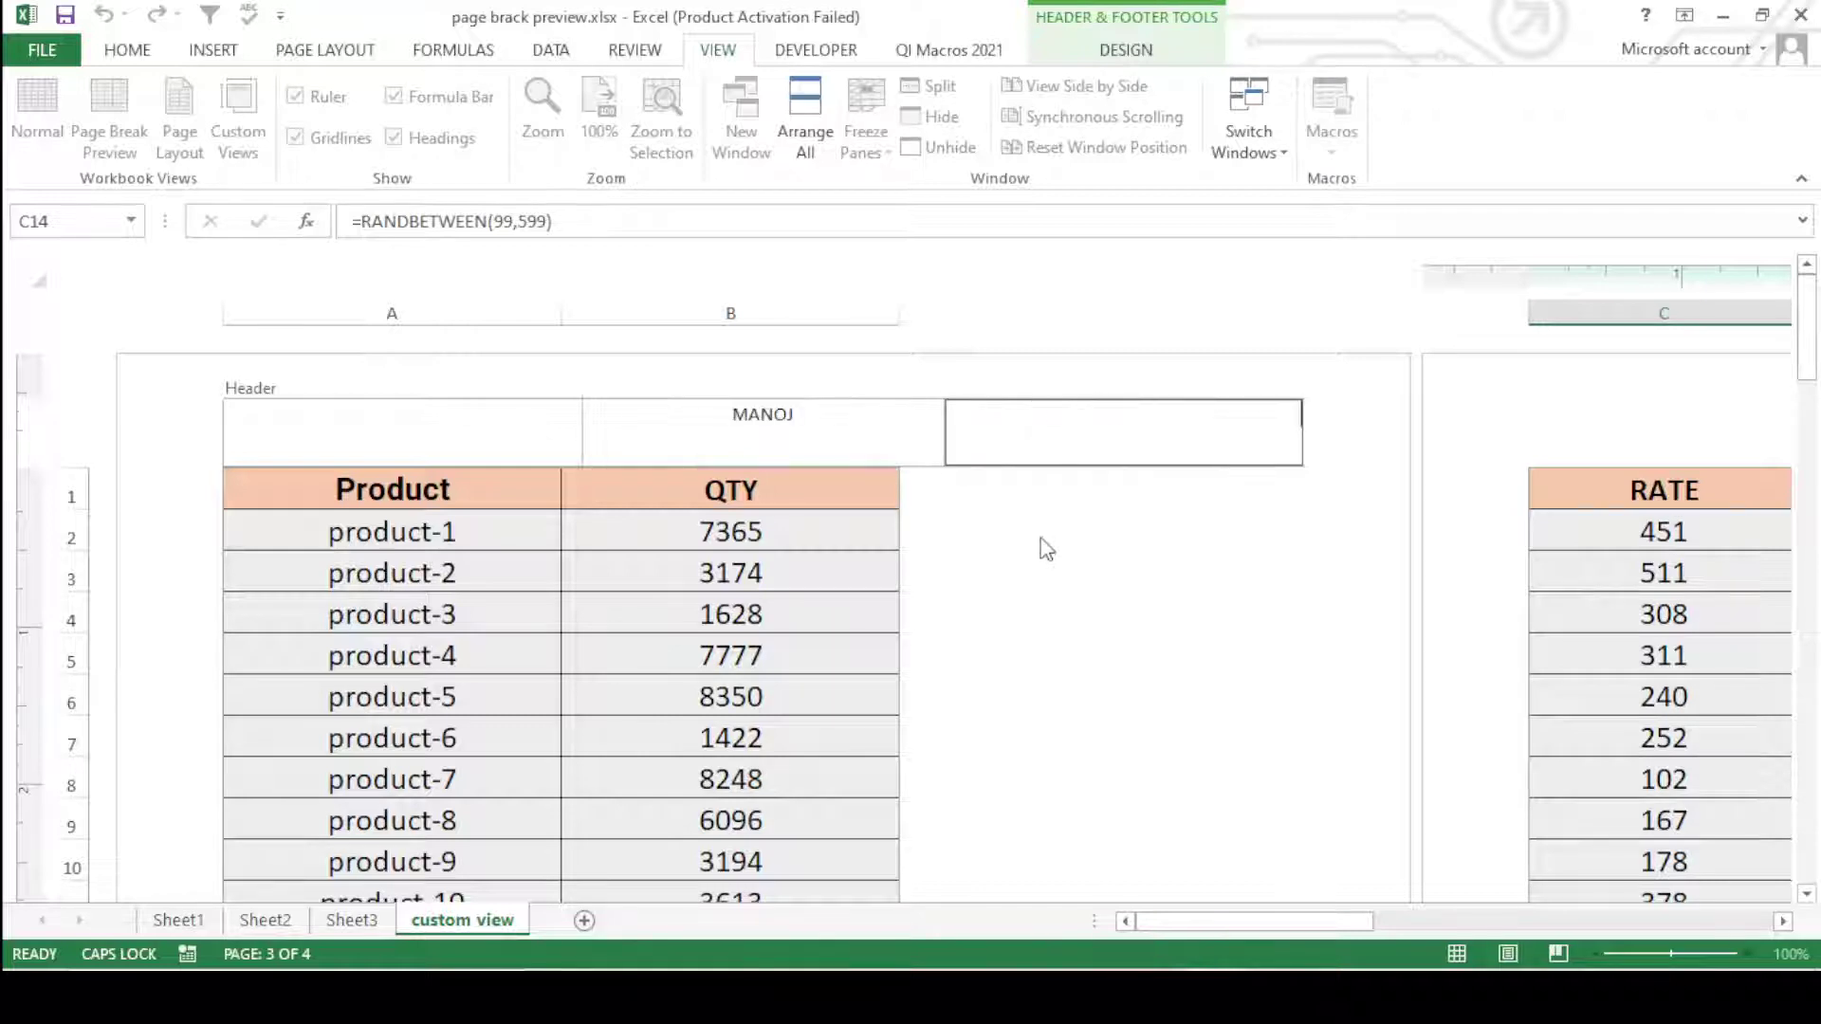
pyautogui.click(1138, 686)
pyautogui.scroll(-4, 752, 699)
pyautogui.scroll(-5, 752, 699)
pyautogui.scroll(-5, 749, 693)
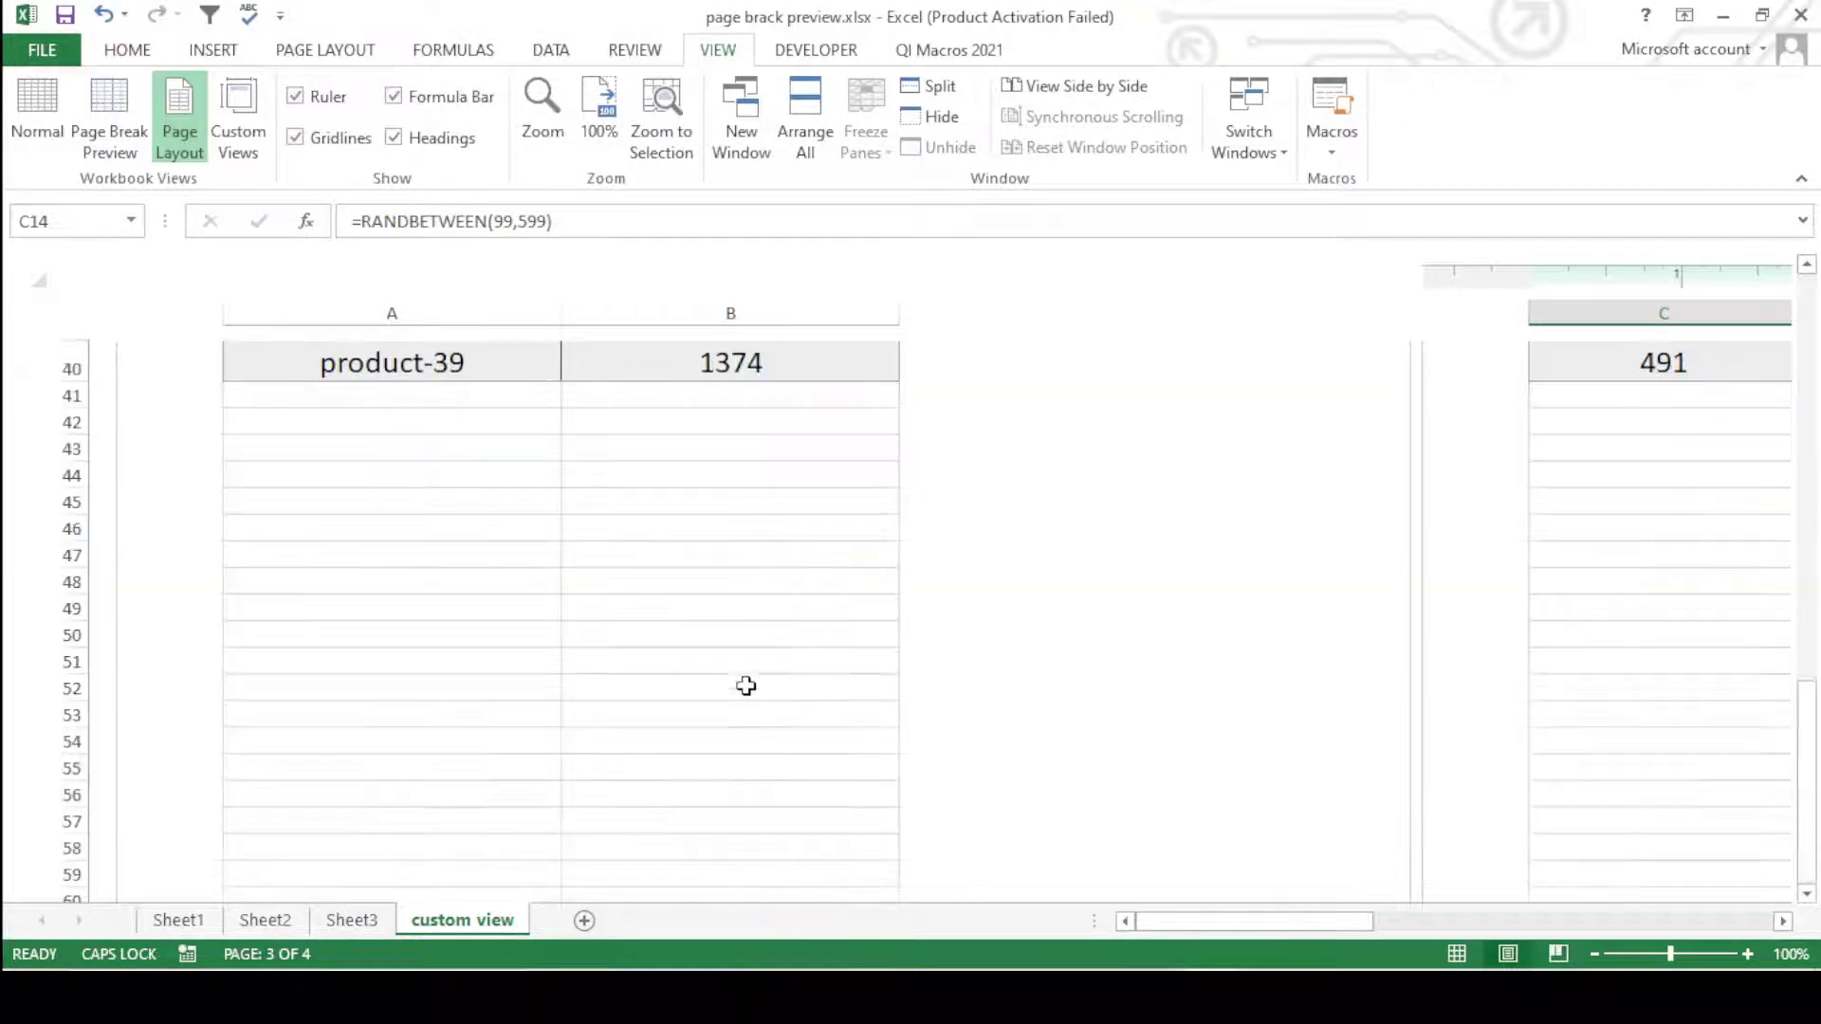
pyautogui.scroll(3, 759, 592)
# - Enter a name as the centre page footer text
pyautogui.click(770, 641)
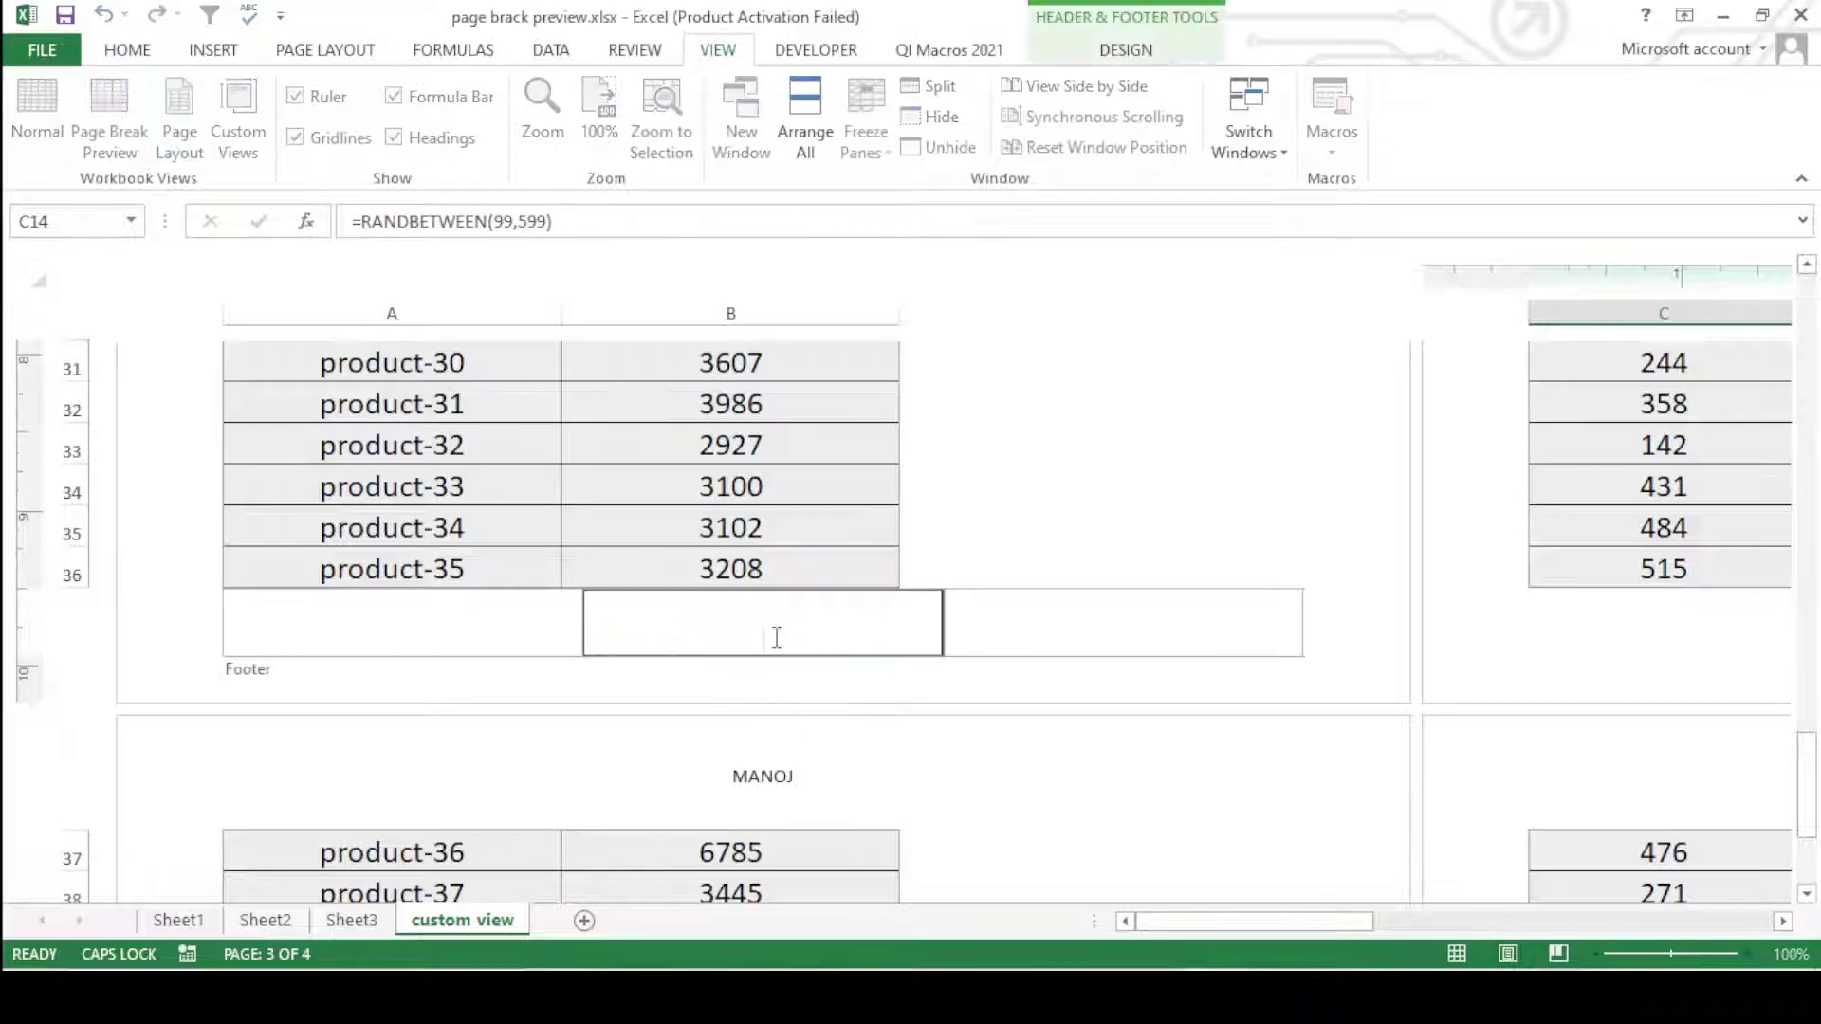
pyautogui.write('KUMAR')
pyautogui.click(1127, 699)
pyautogui.scroll(5, 721, 512)
pyautogui.scroll(5, 735, 488)
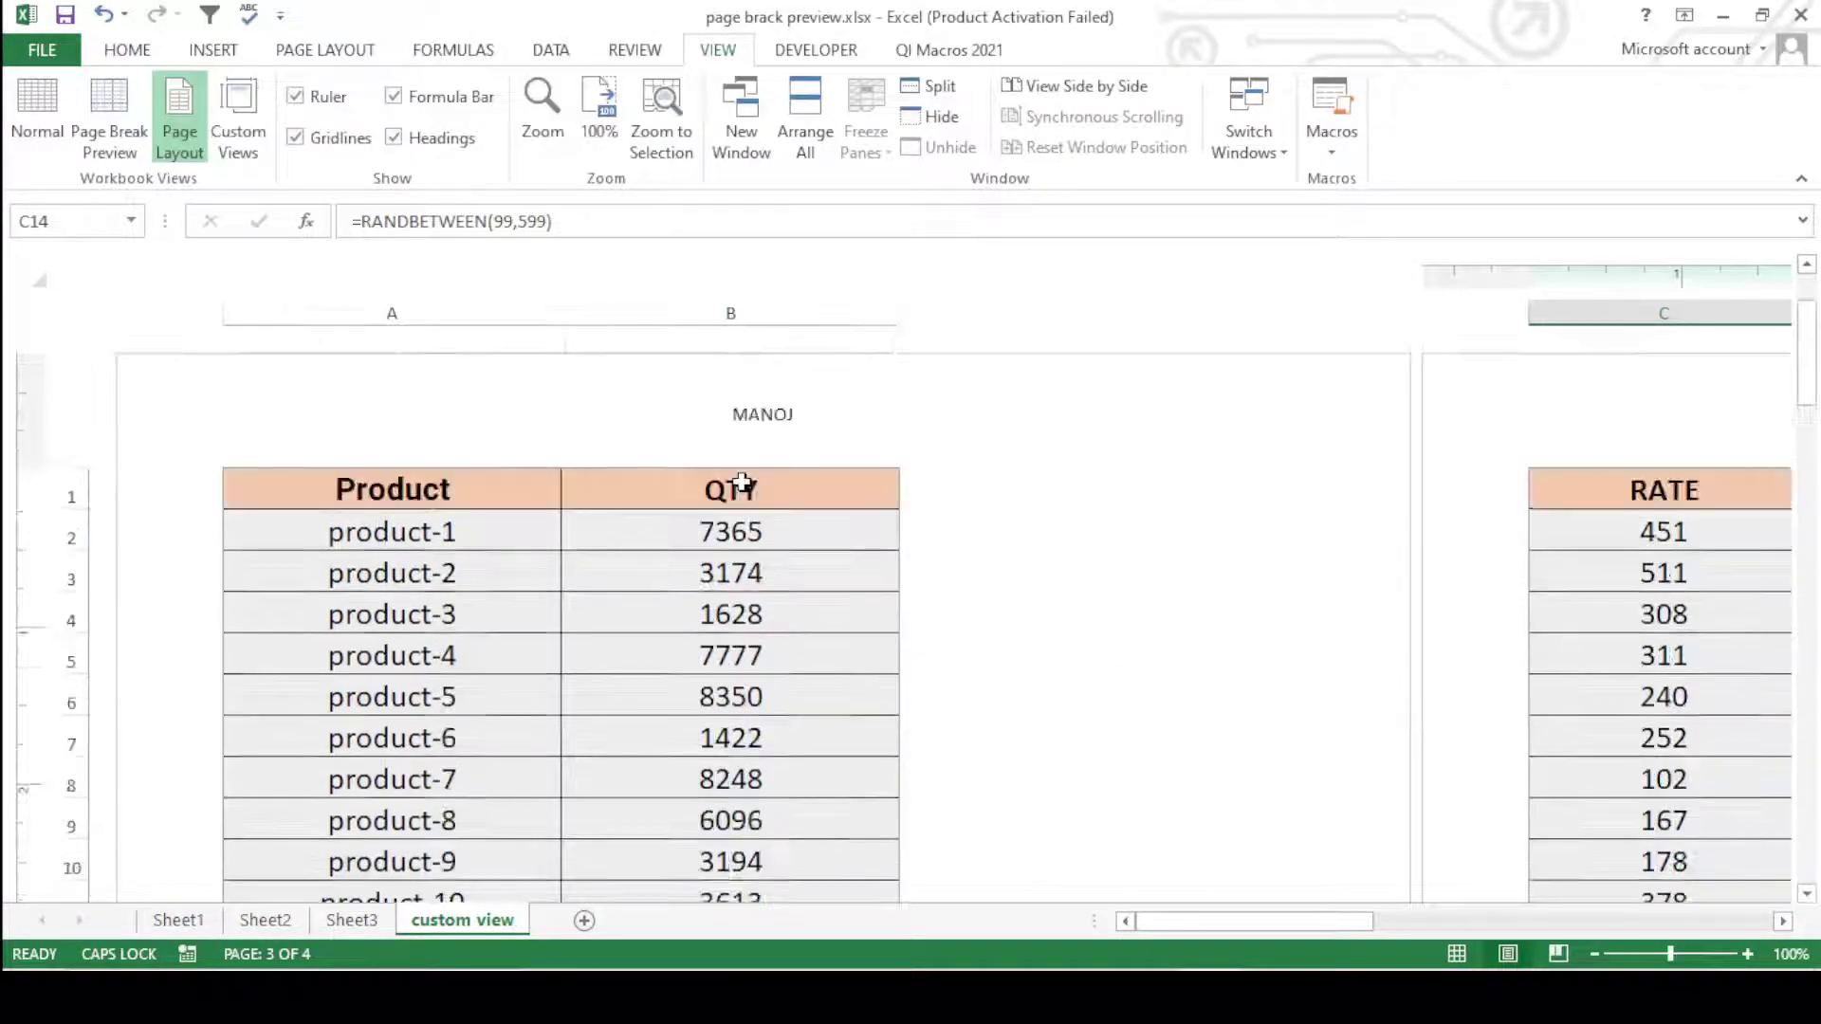
# - Recheck the centre header text and scroll the pages to review header and footer
pyautogui.click(771, 442)
pyautogui.click(993, 540)
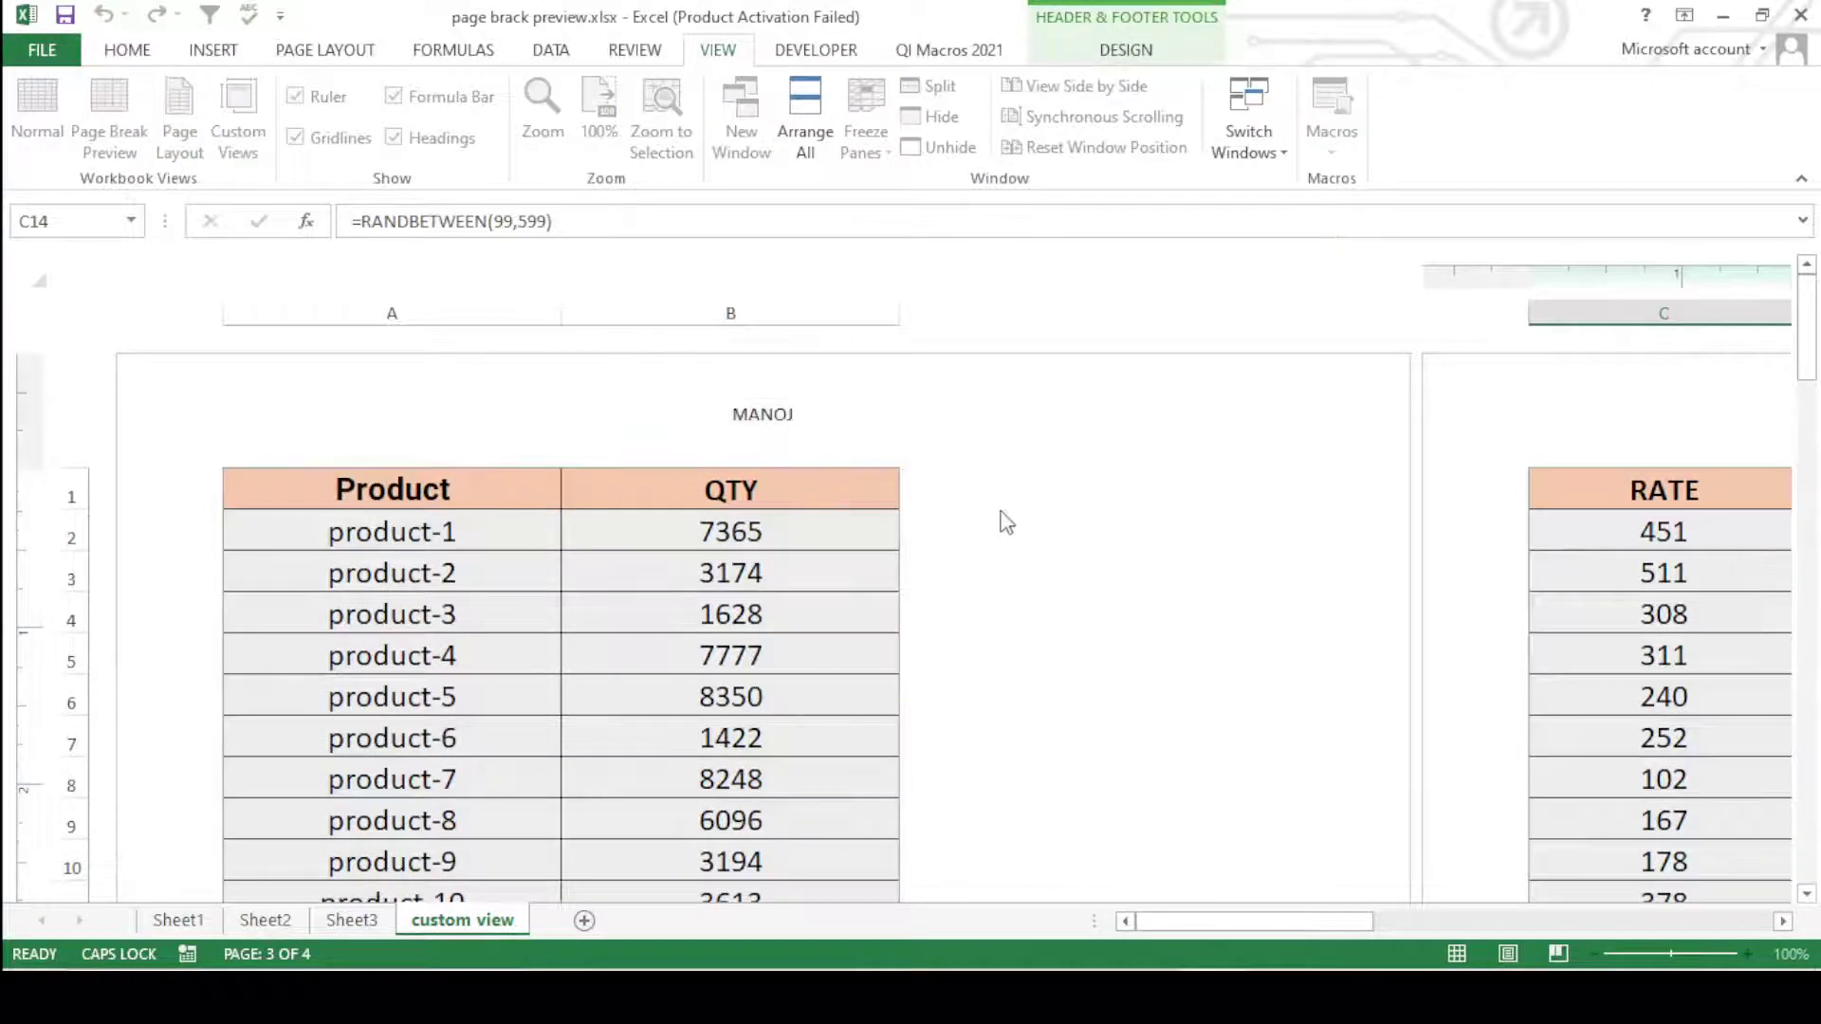
pyautogui.scroll(-2, 772, 475)
pyautogui.scroll(-5, 772, 475)
pyautogui.scroll(-3, 773, 477)
pyautogui.scroll(-4, 772, 476)
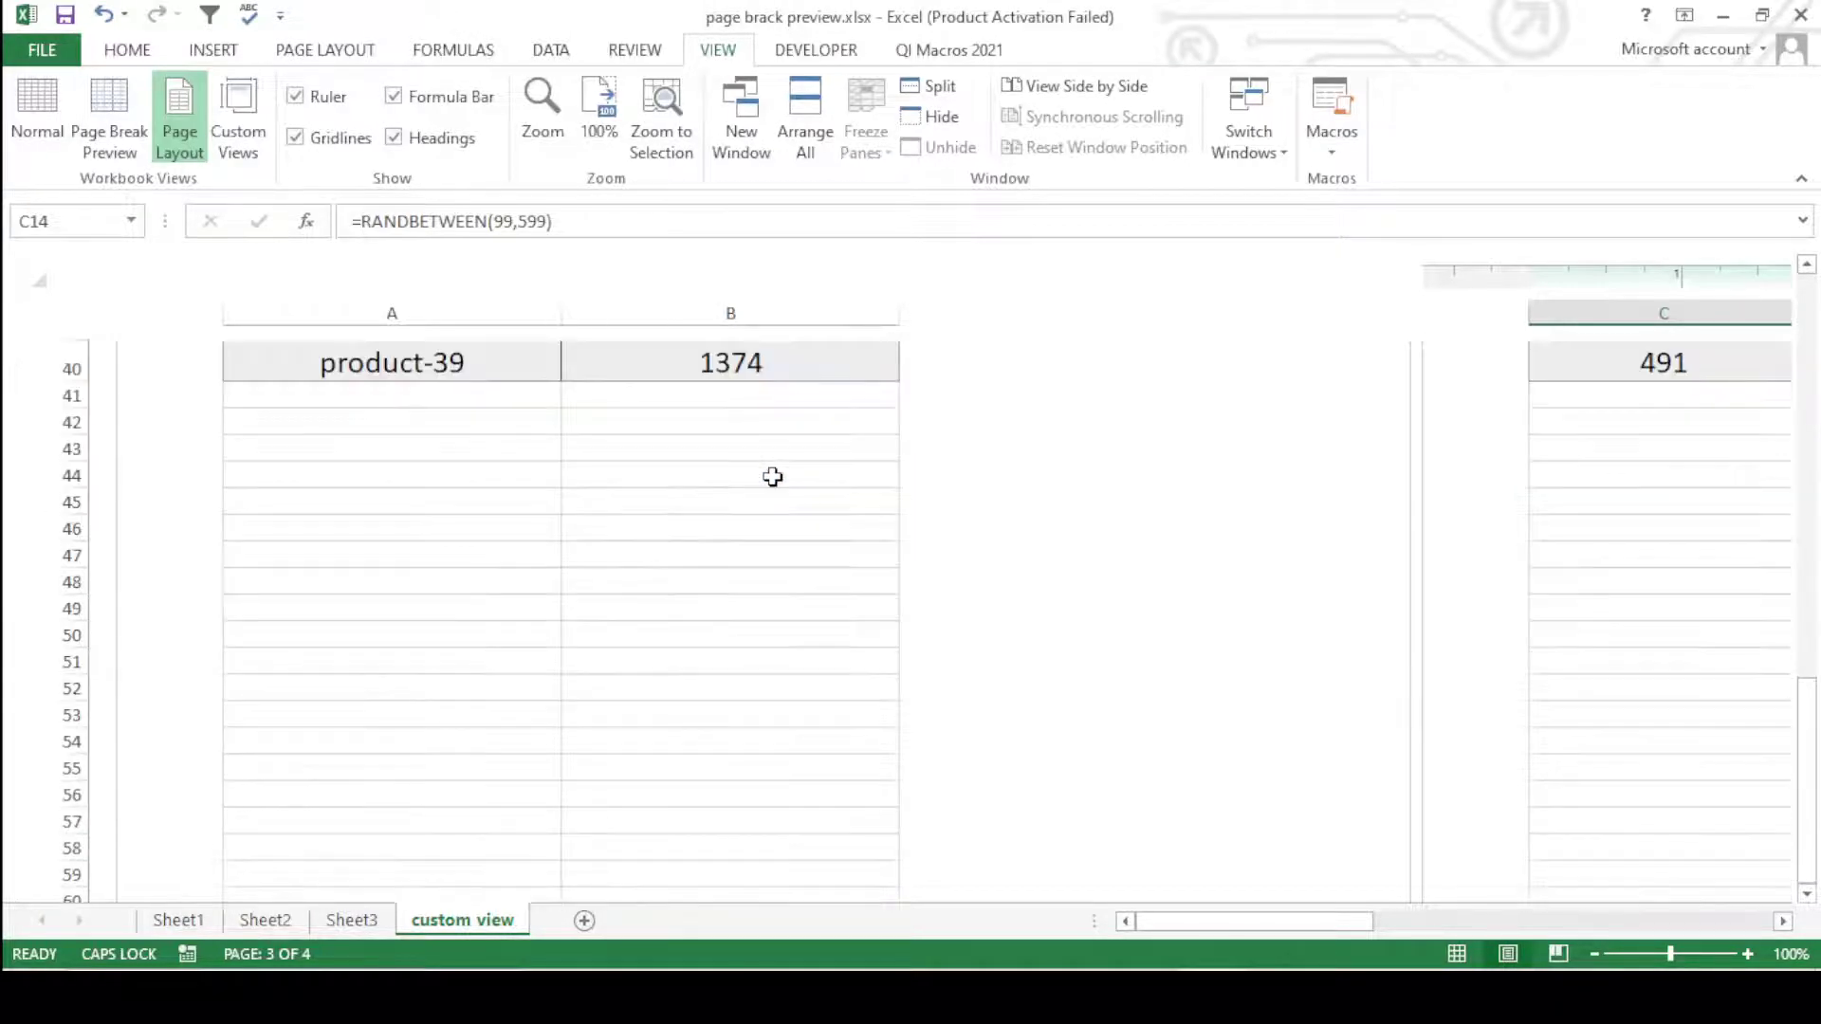
pyautogui.scroll(3, 750, 456)
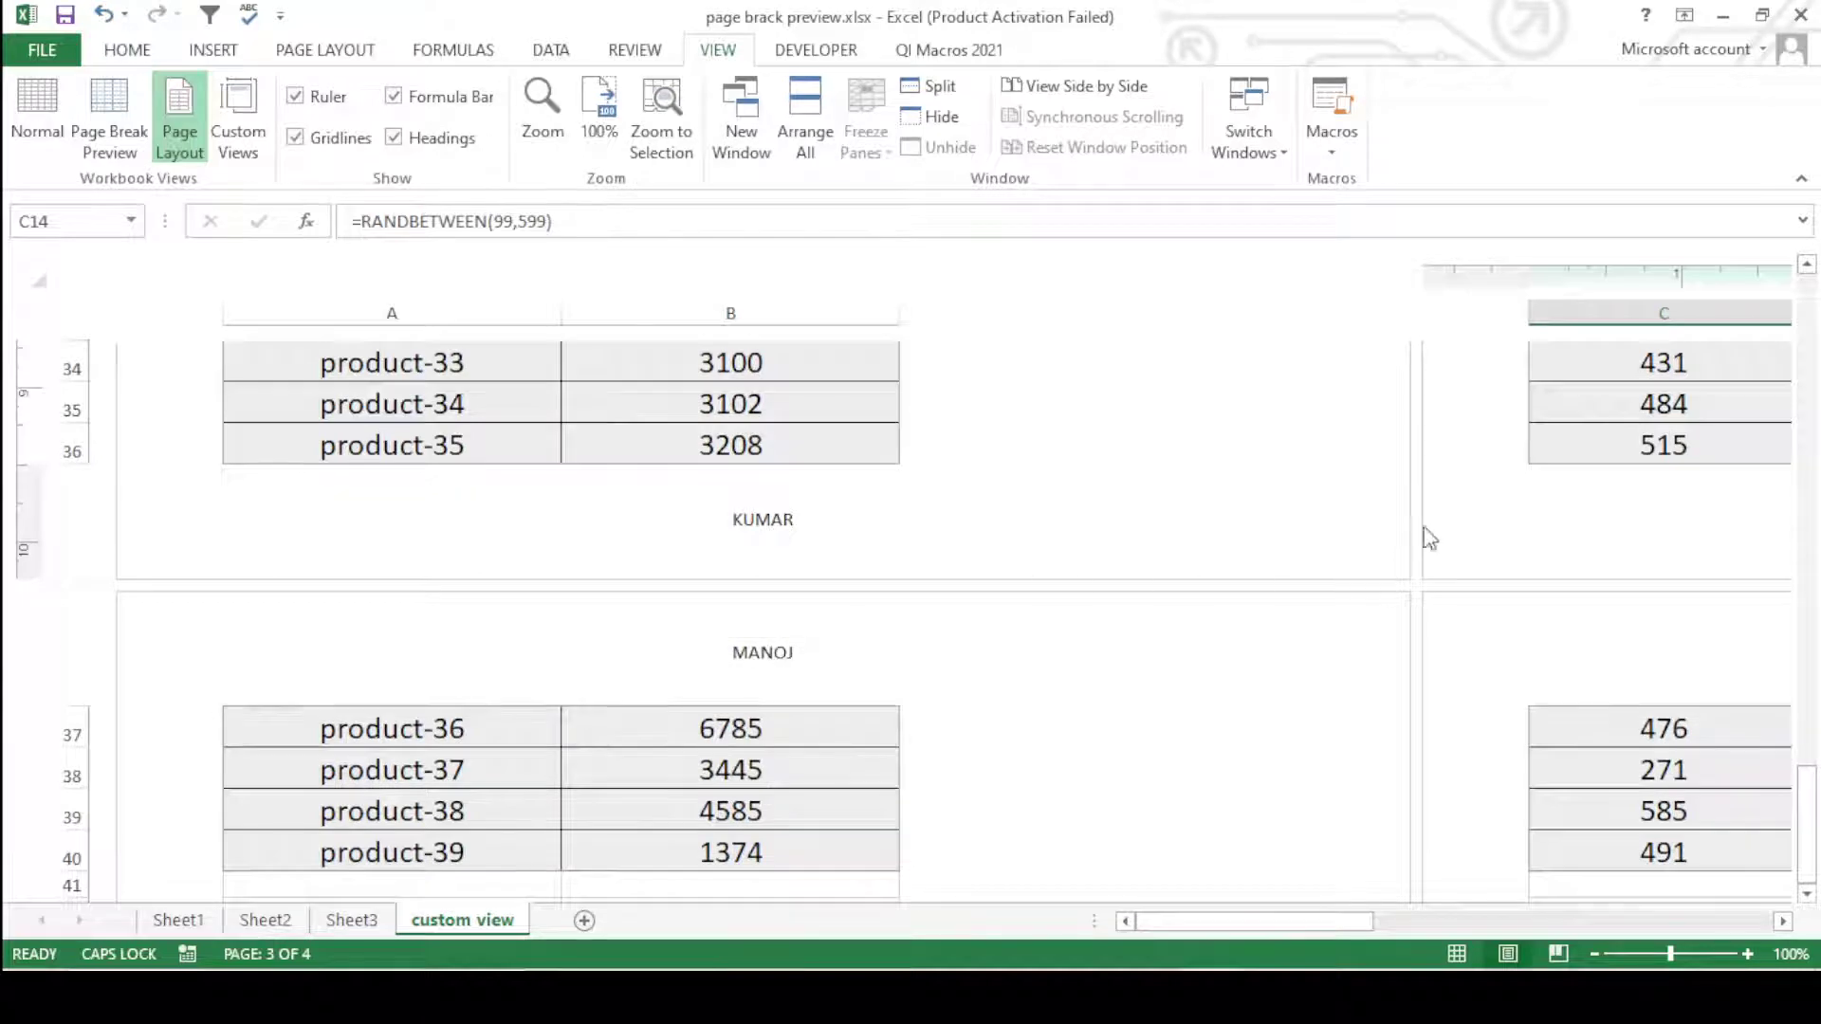
pyautogui.scroll(4, 1422, 532)
# - Return from Page Layout to Normal view and select empty cells beside the AMOUNT column
pyautogui.moveTo(1372, 918); pyautogui.dragTo(1571, 915)
pyautogui.scroll(4, 1414, 758)
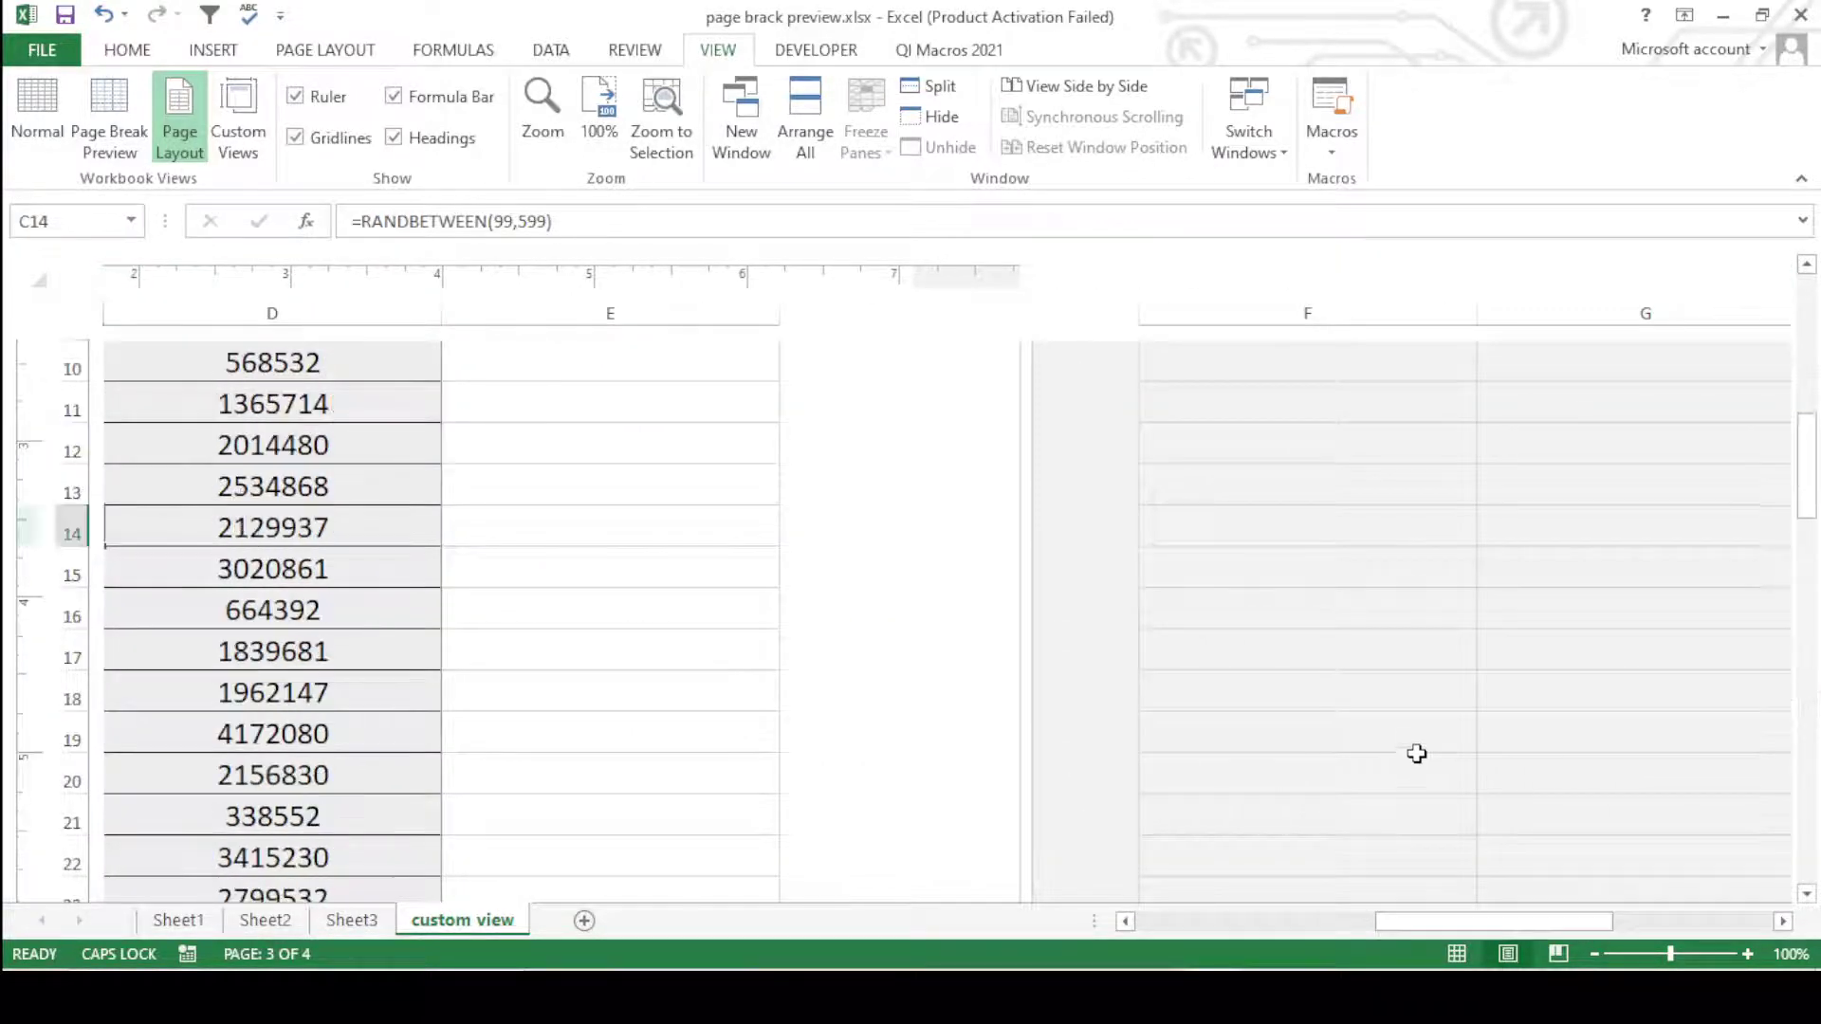
pyautogui.click(1421, 627)
pyautogui.scroll(4, 1382, 630)
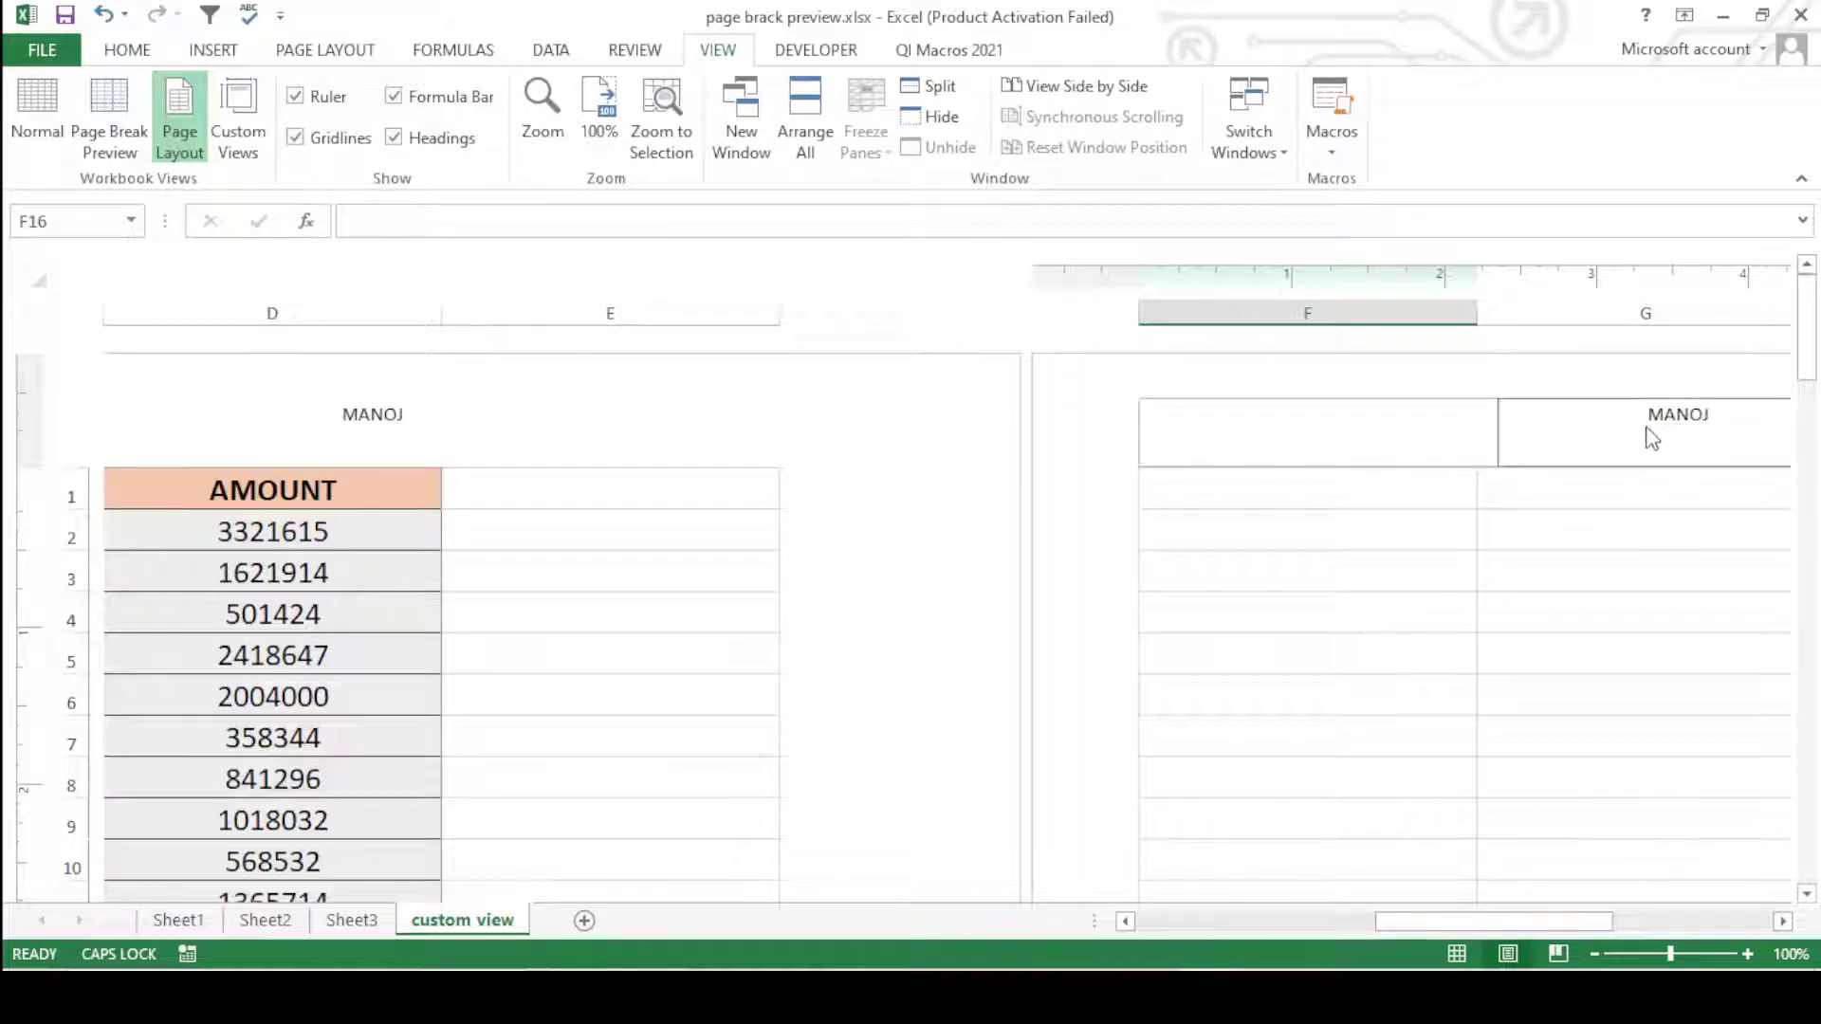
pyautogui.moveTo(1370, 922); pyautogui.dragTo(1139, 929)
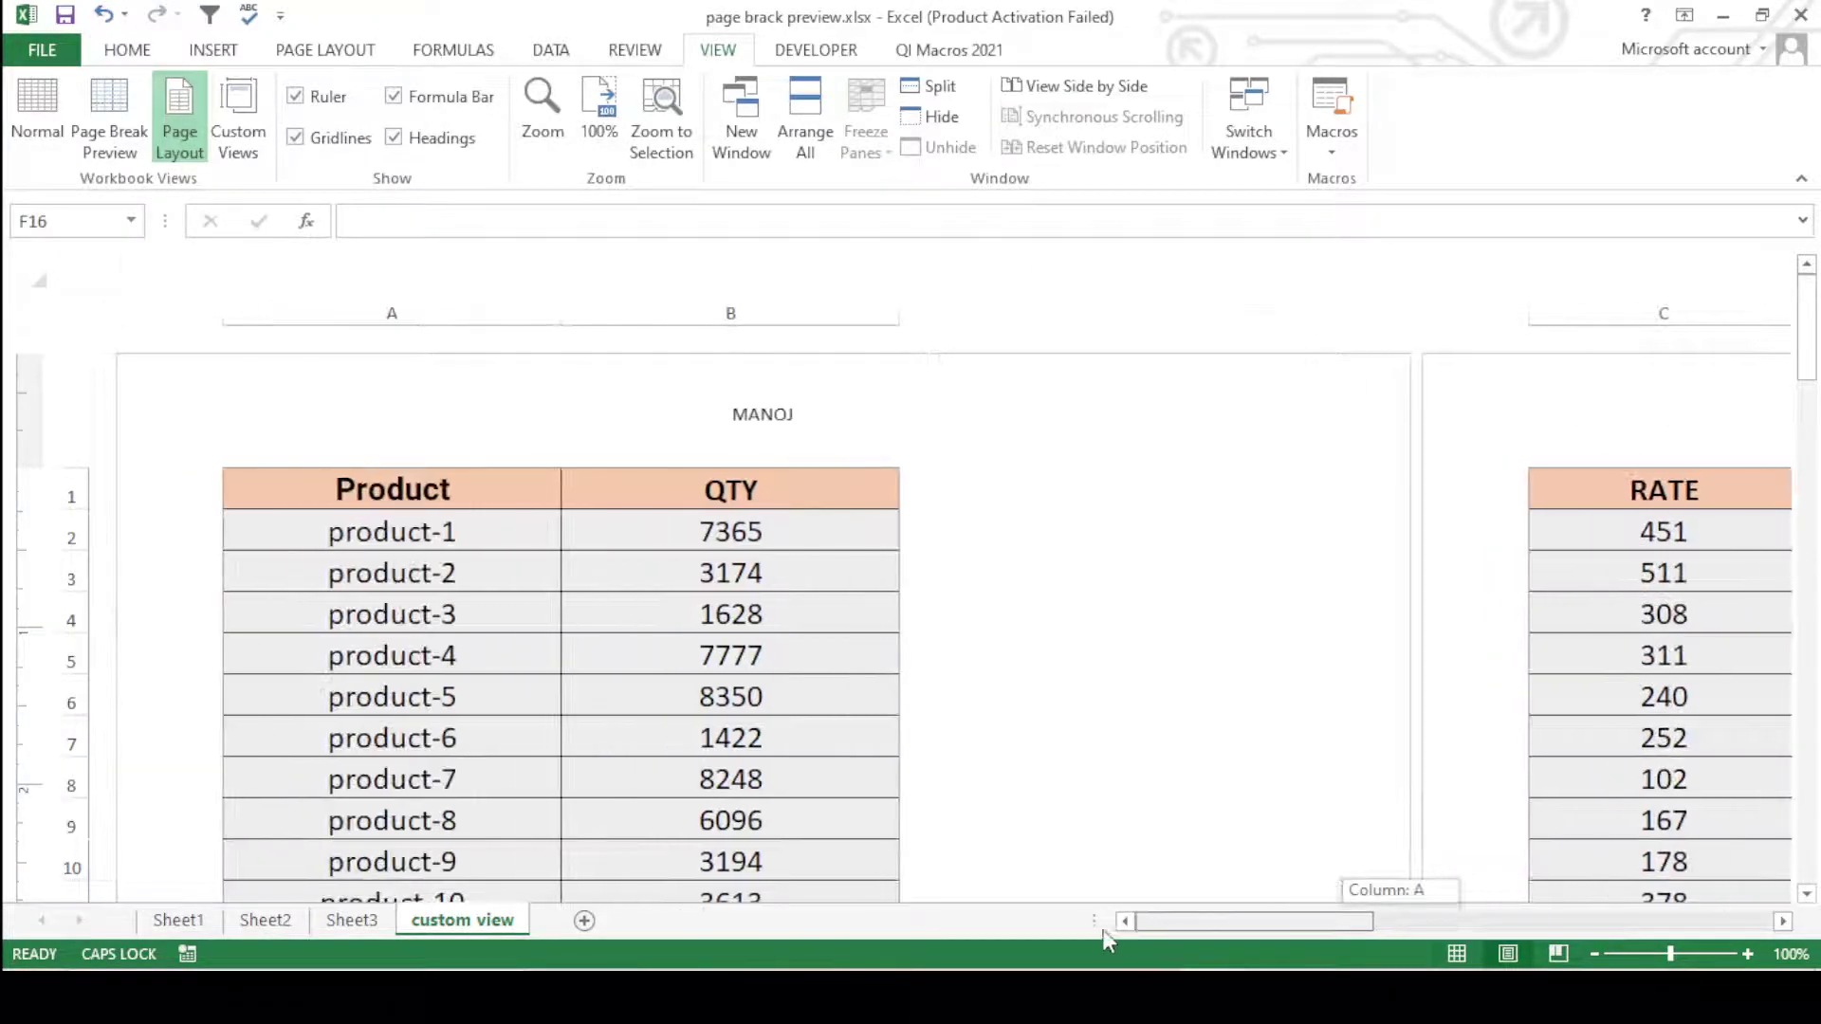
pyautogui.click(38, 112)
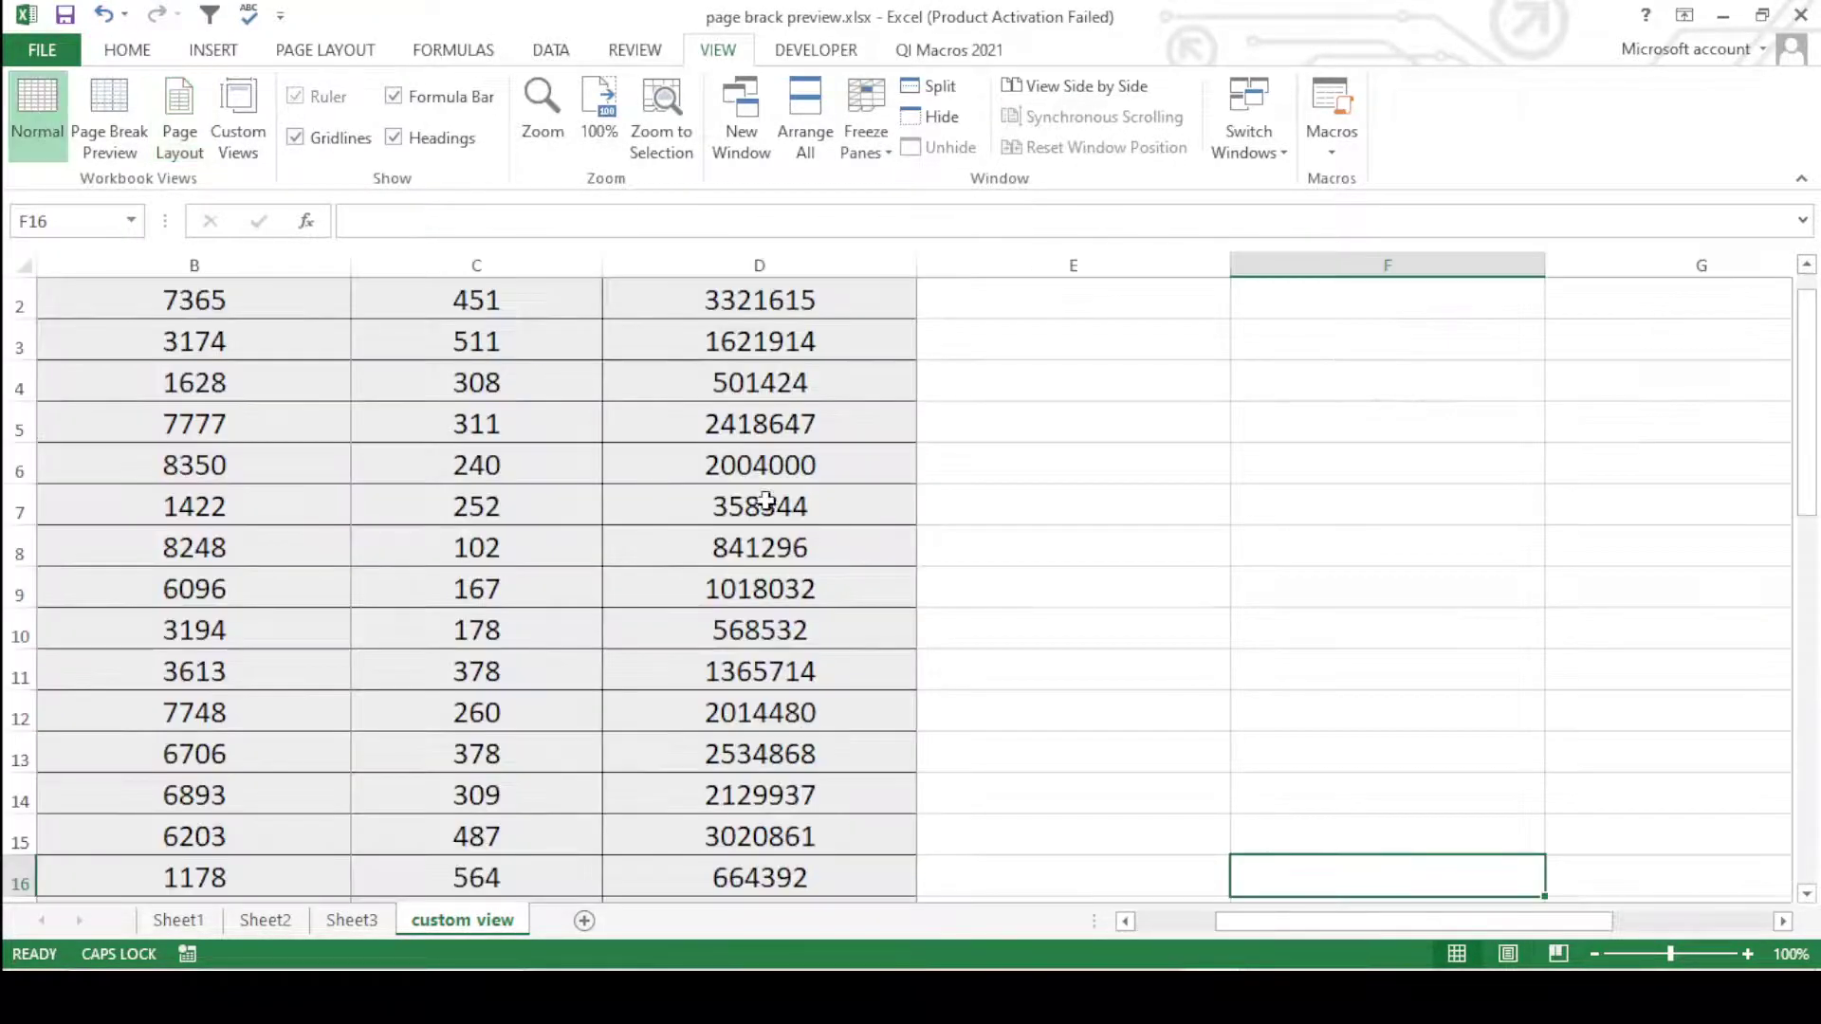
pyautogui.scroll(1, 766, 488)
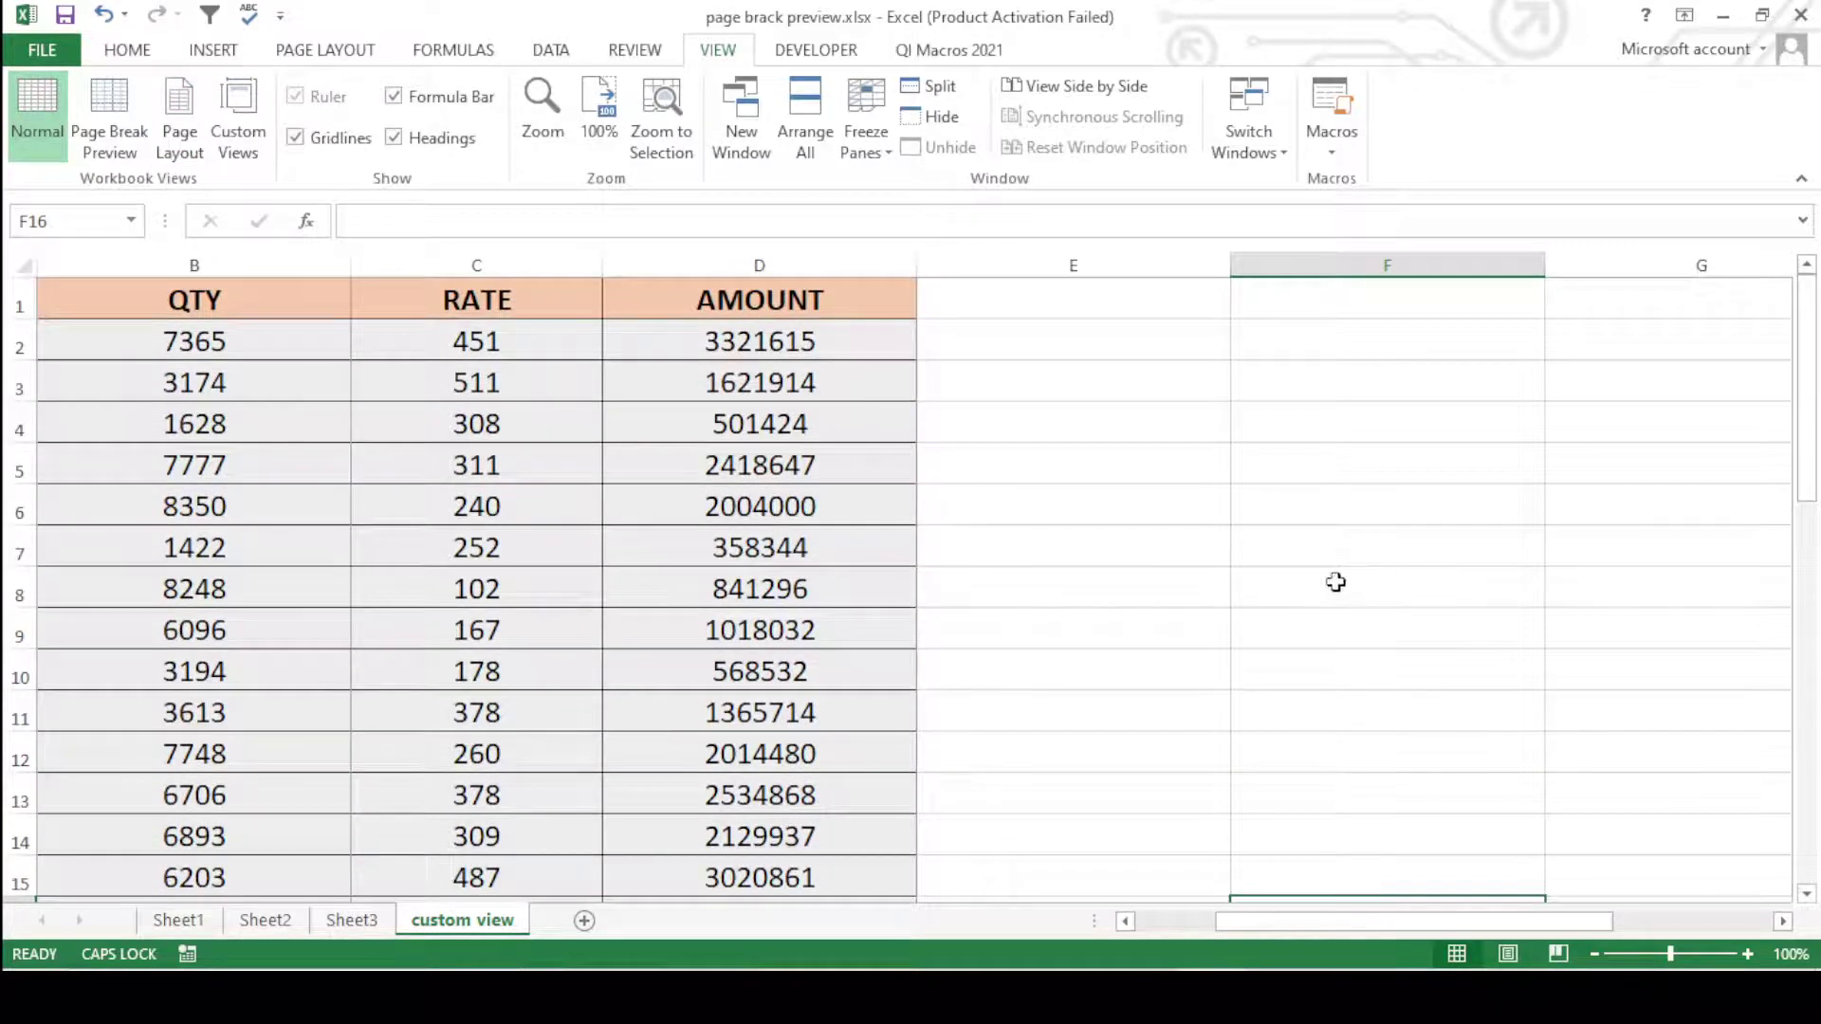
pyautogui.moveTo(1170, 583); pyautogui.dragTo(1091, 550)
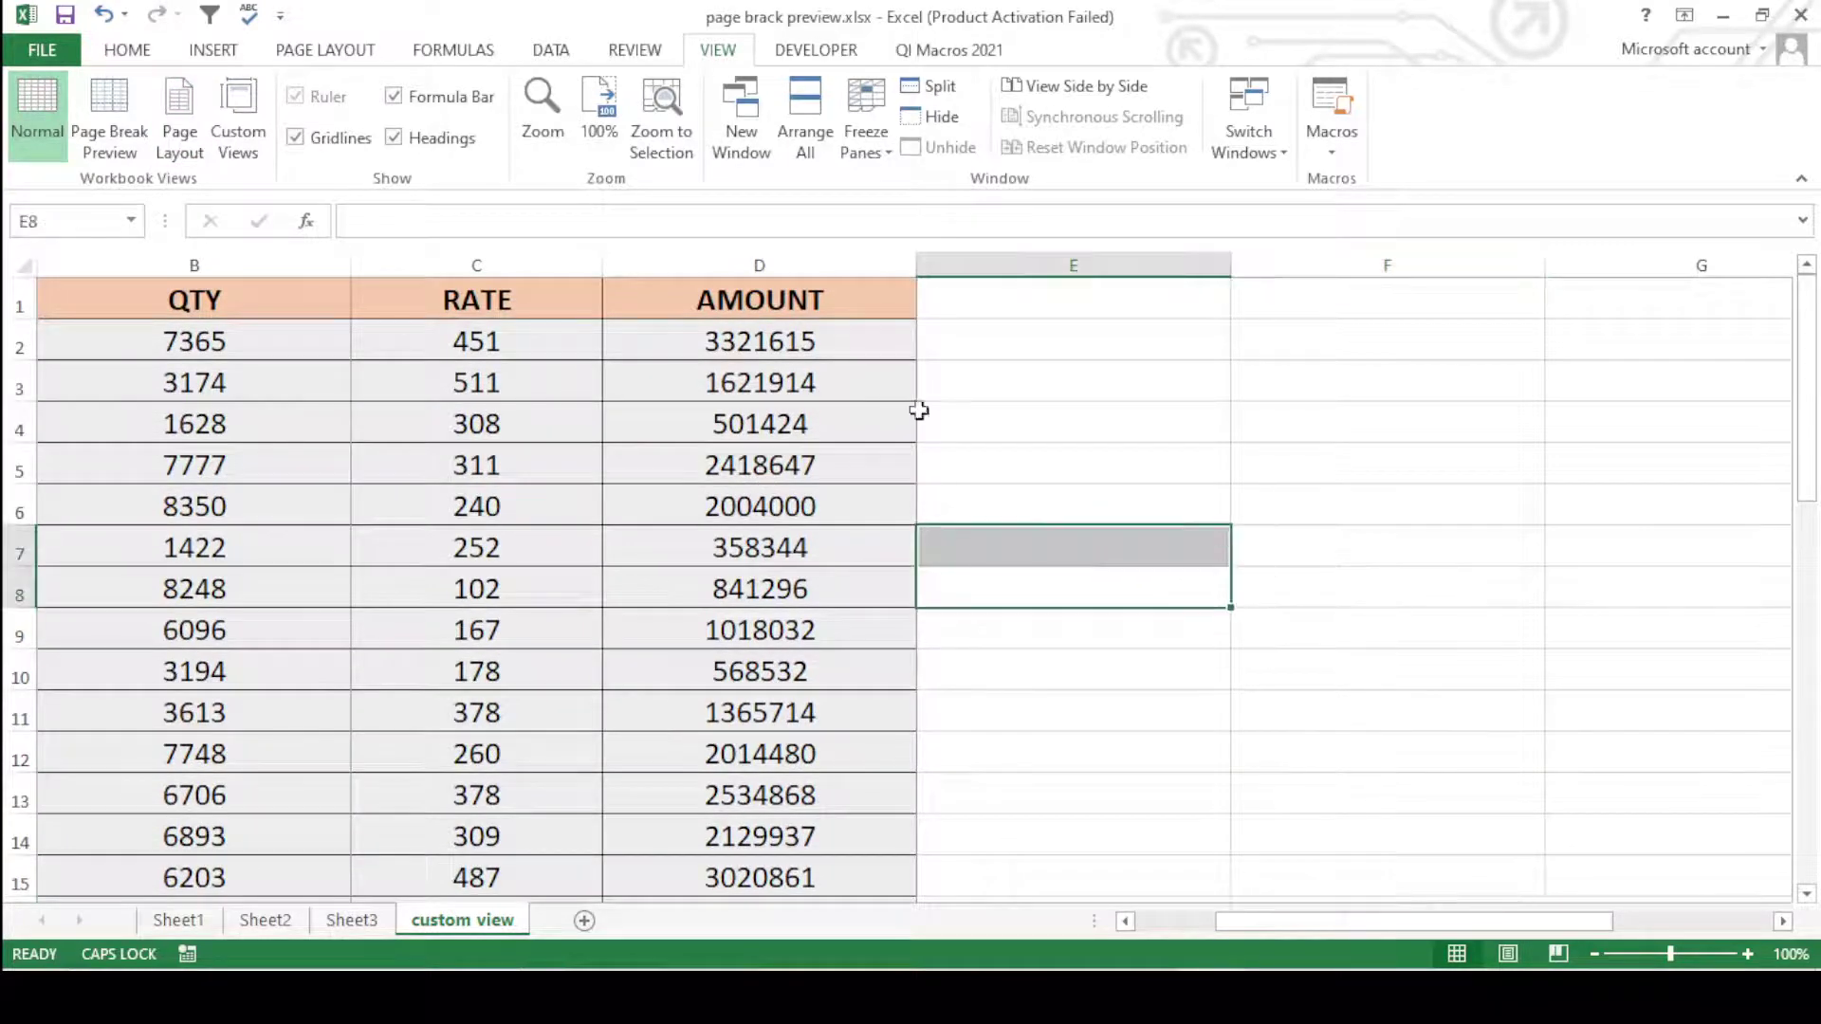
pyautogui.click(45, 52)
pyautogui.click(95, 375)
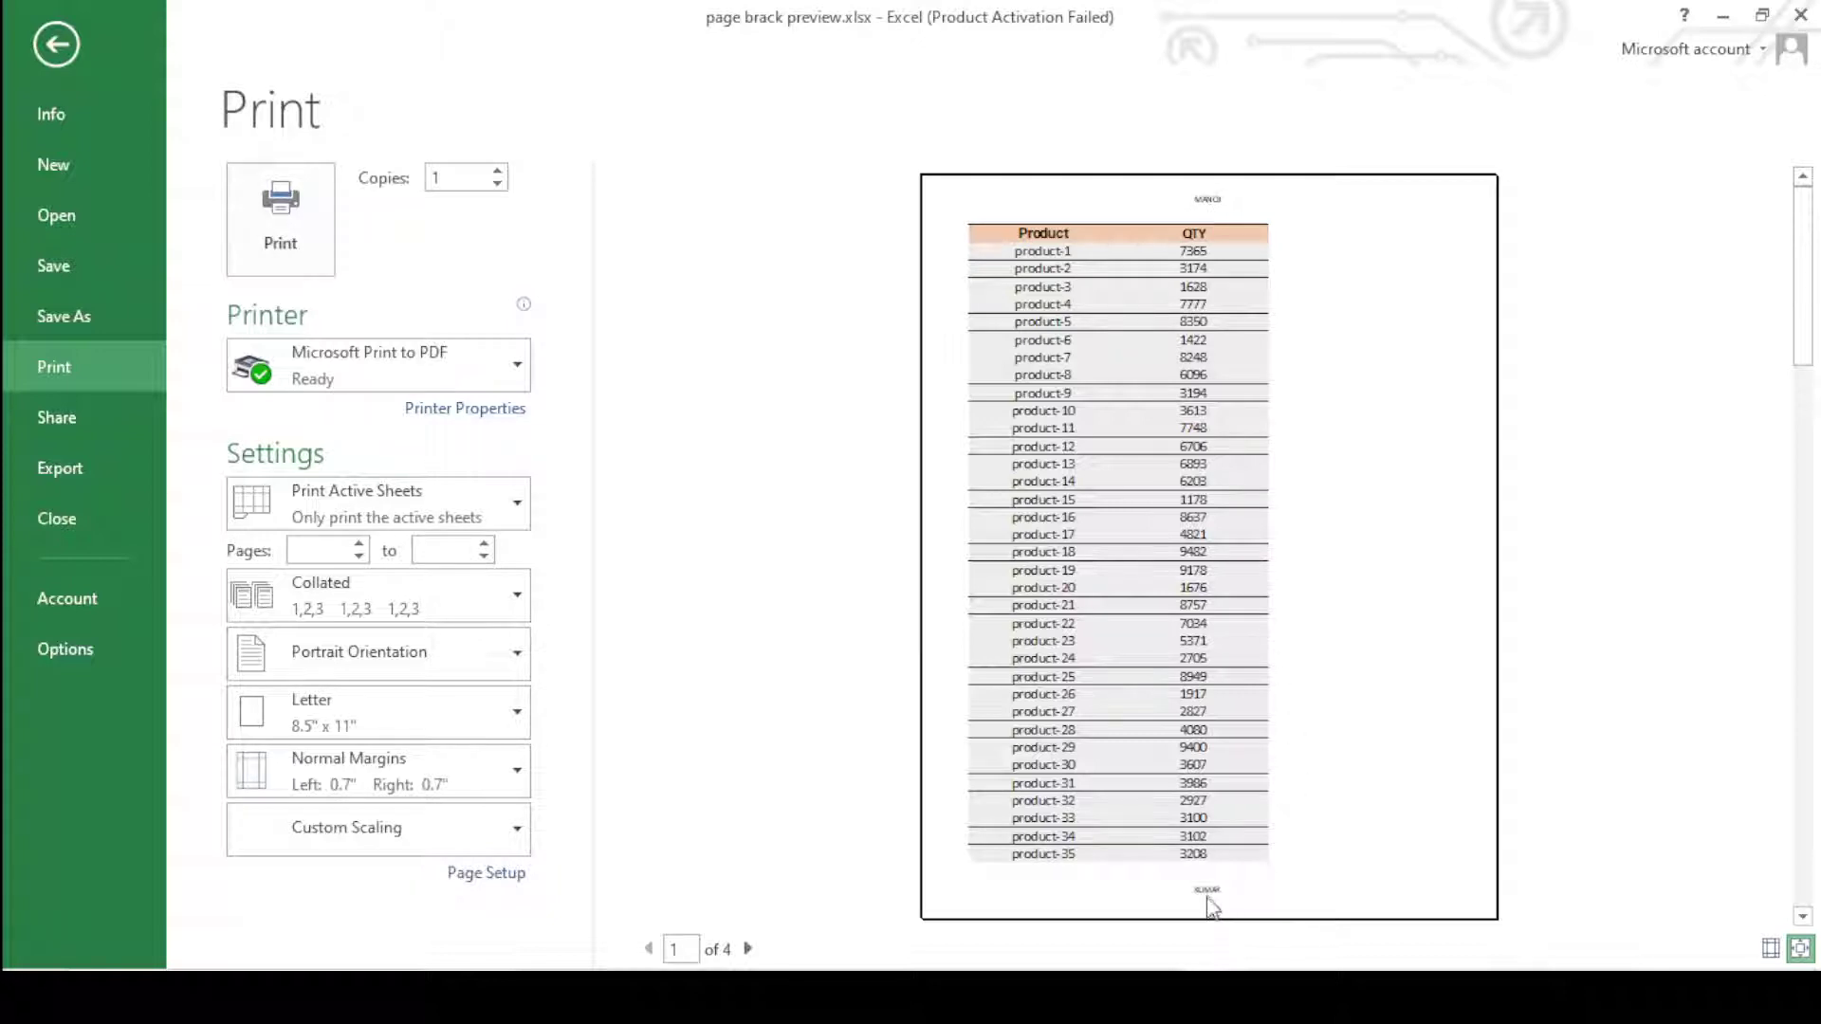
pyautogui.click(1801, 950)
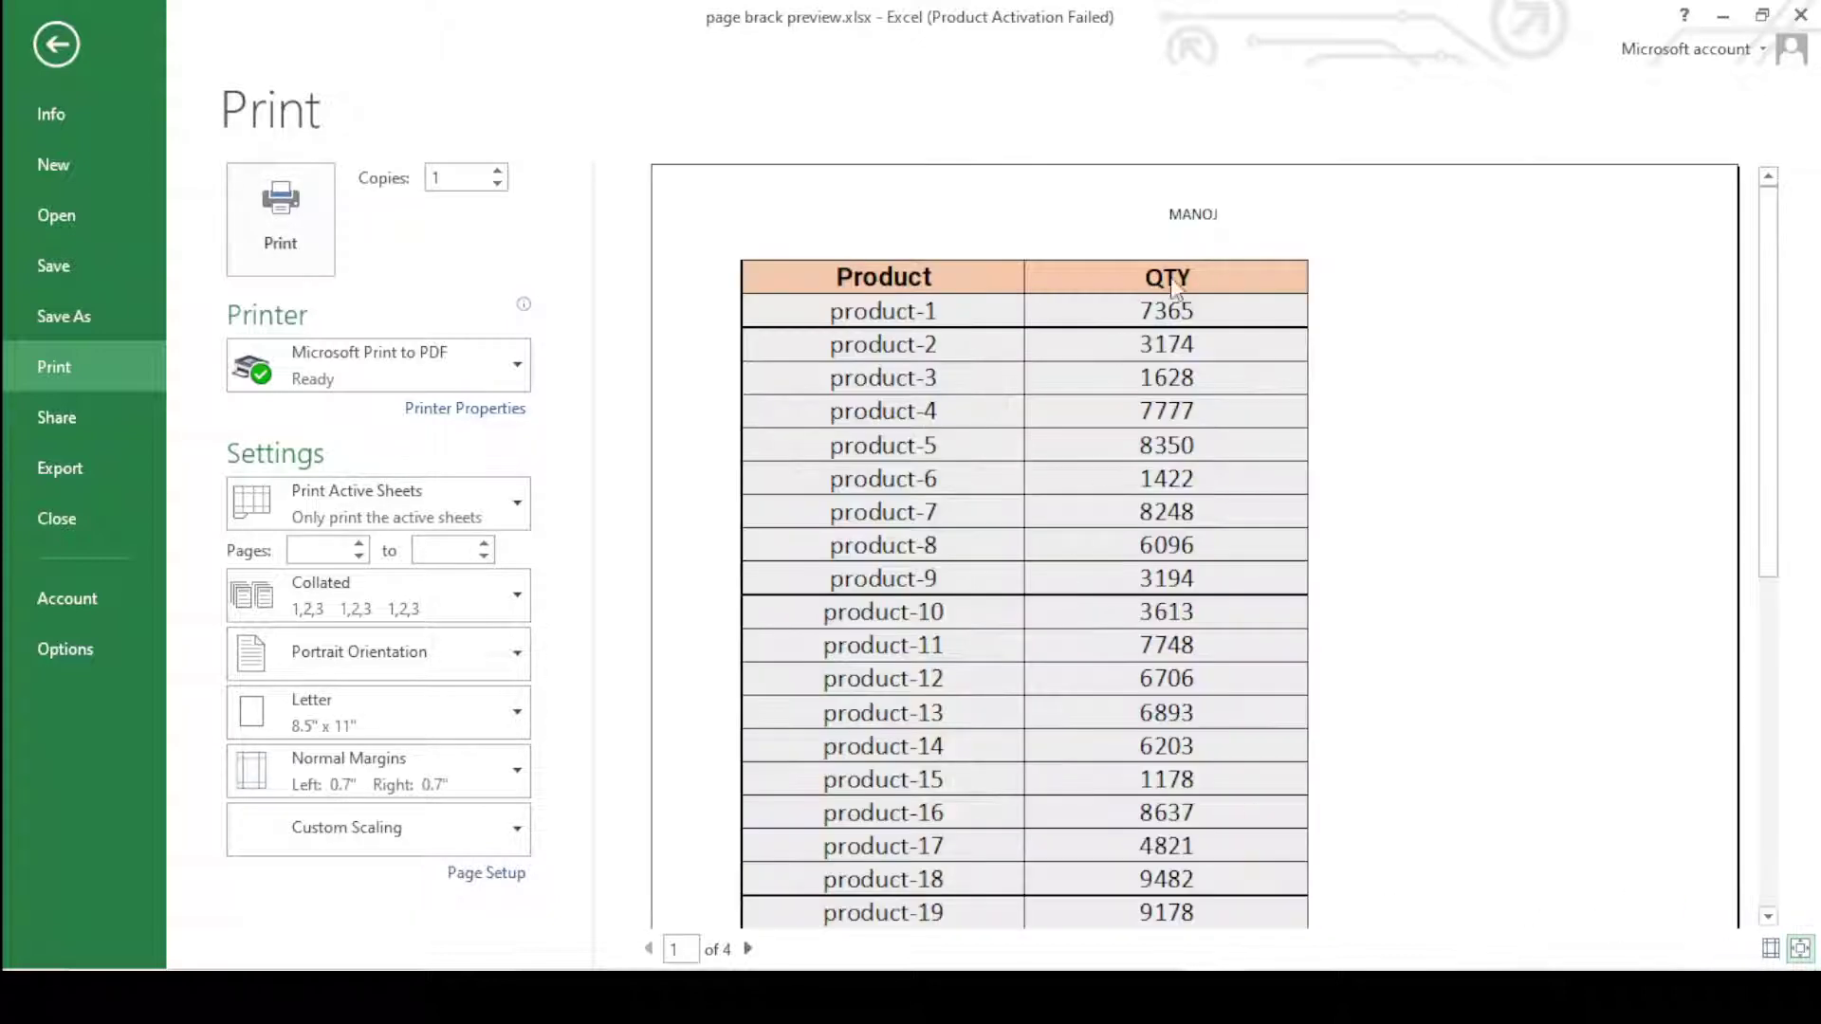
pyautogui.scroll(-2, 1237, 408)
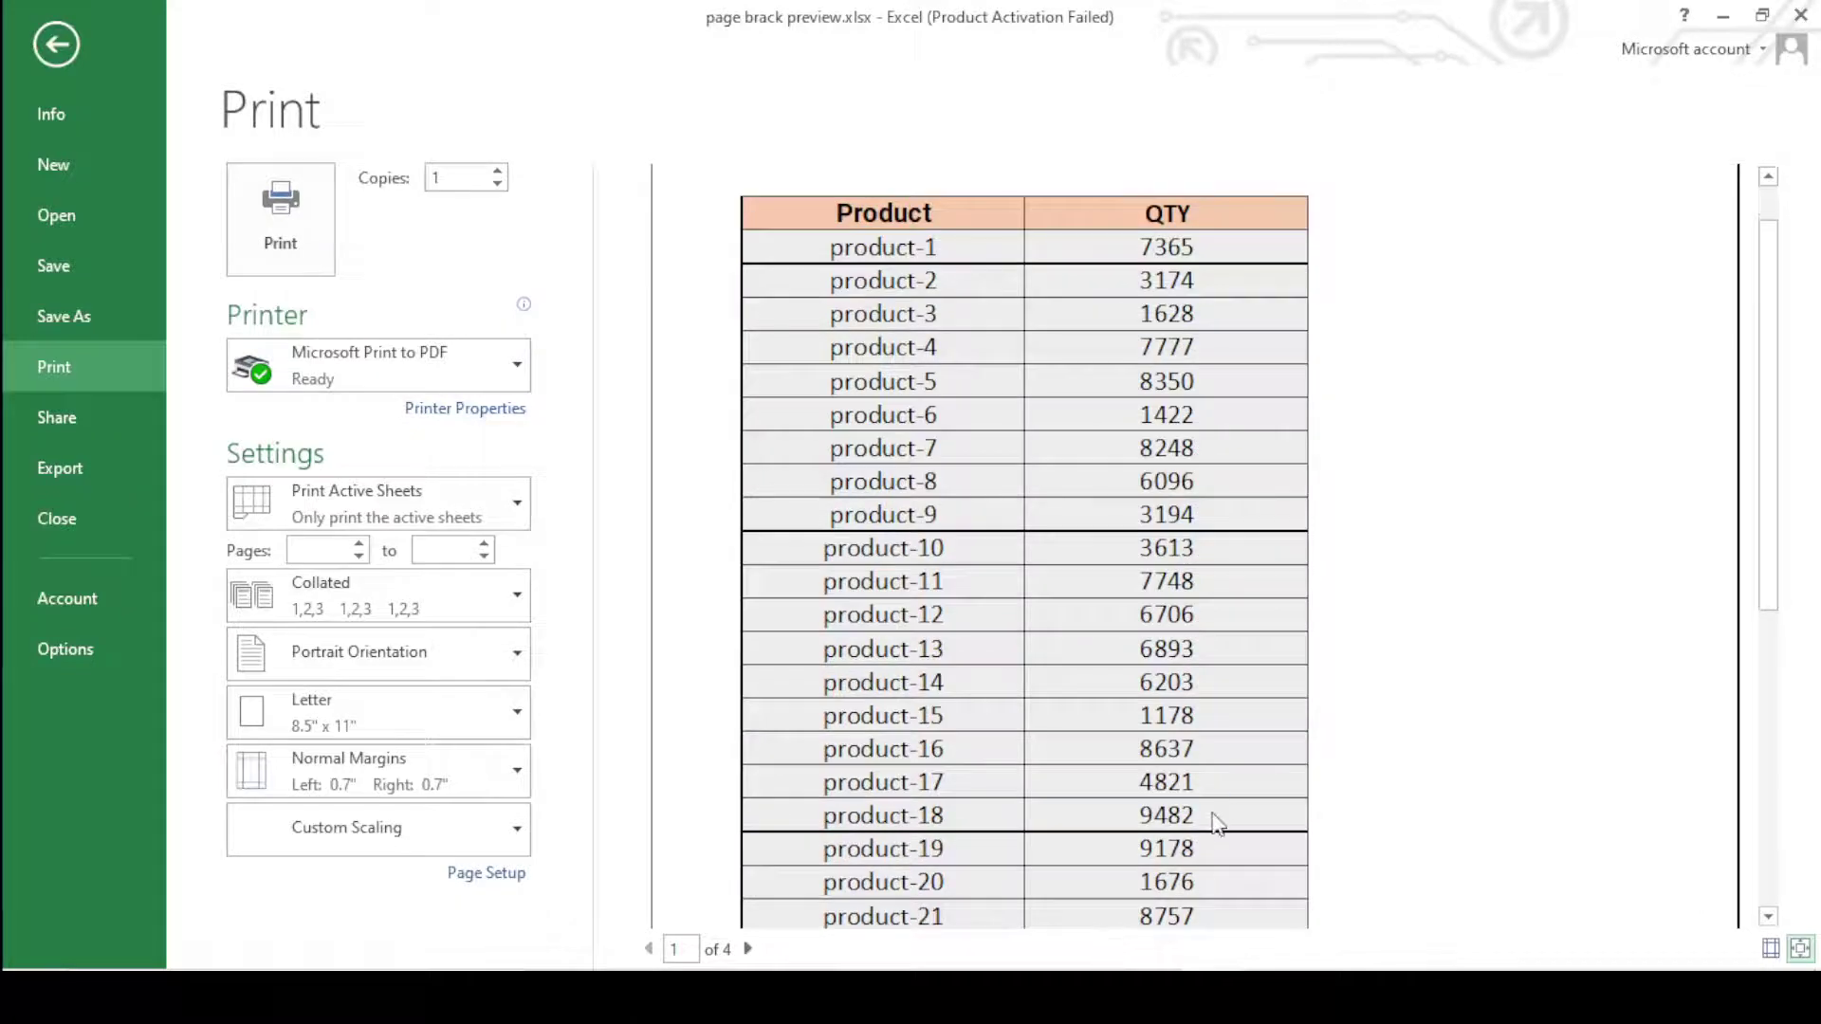
pyautogui.scroll(-4, 1215, 699)
pyautogui.scroll(-3, 1212, 797)
pyautogui.scroll(-3, 1181, 834)
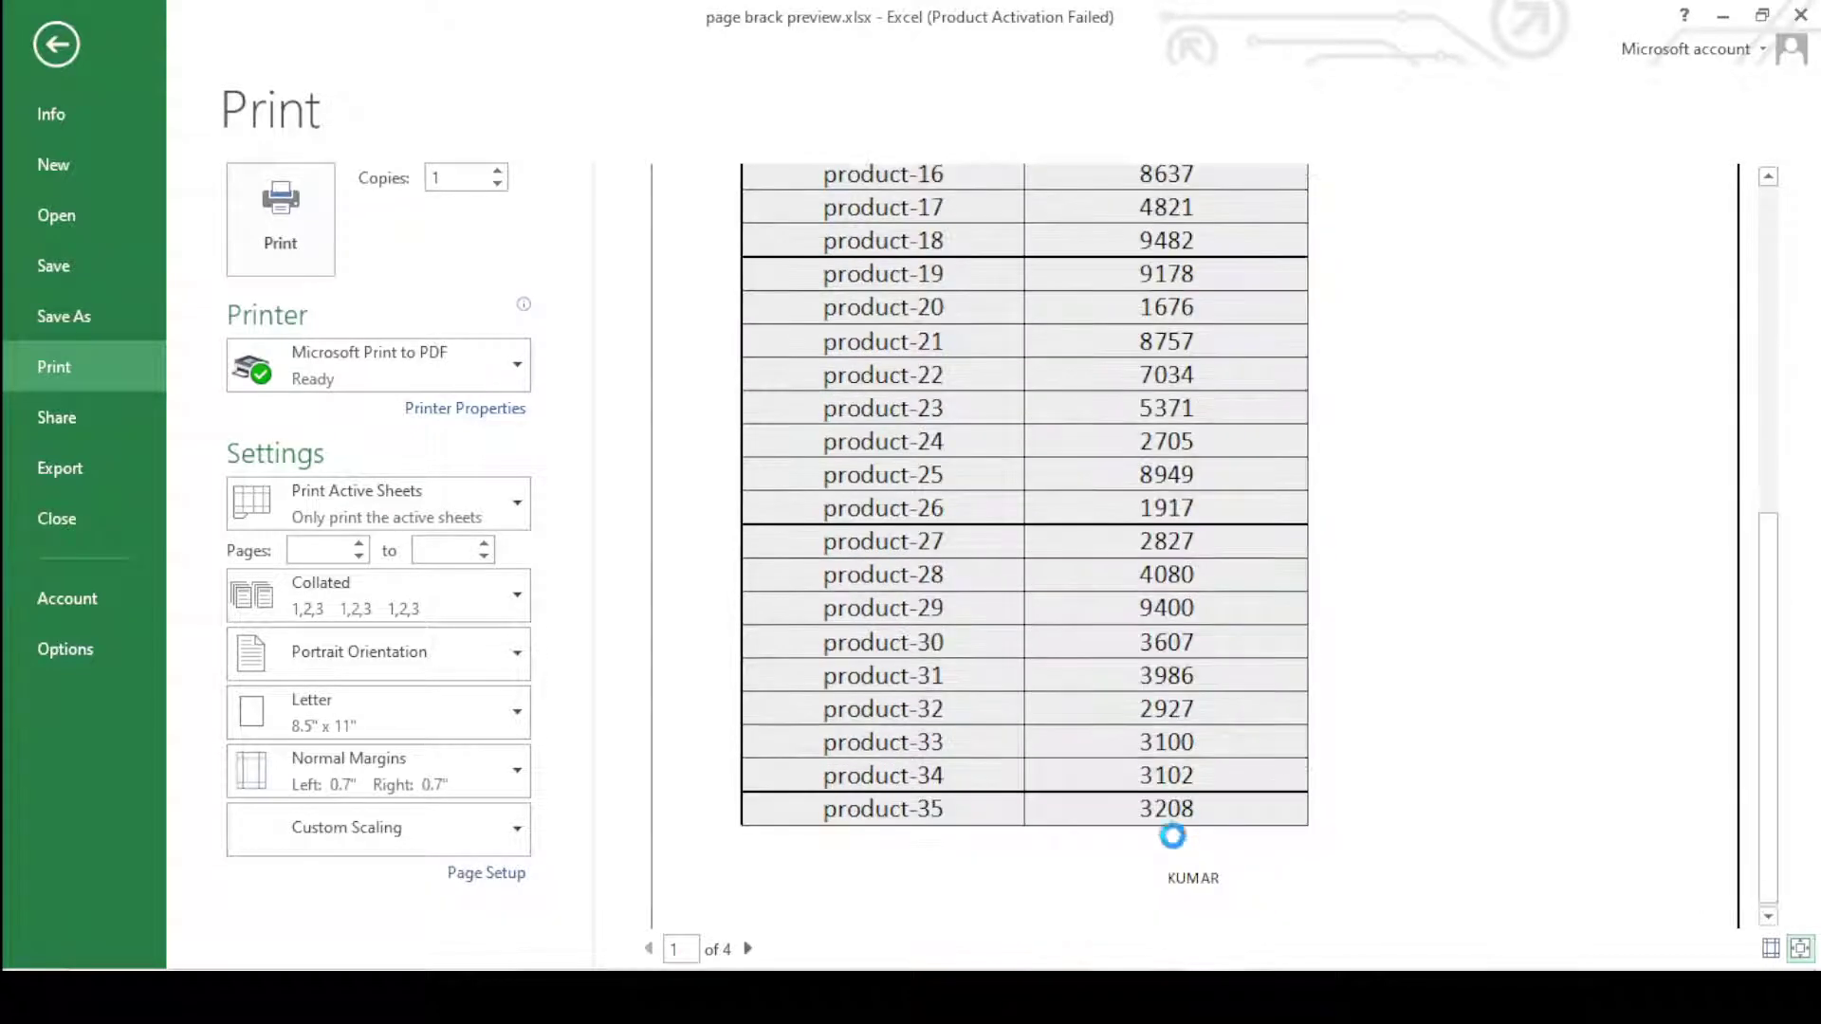
pyautogui.click(55, 45)
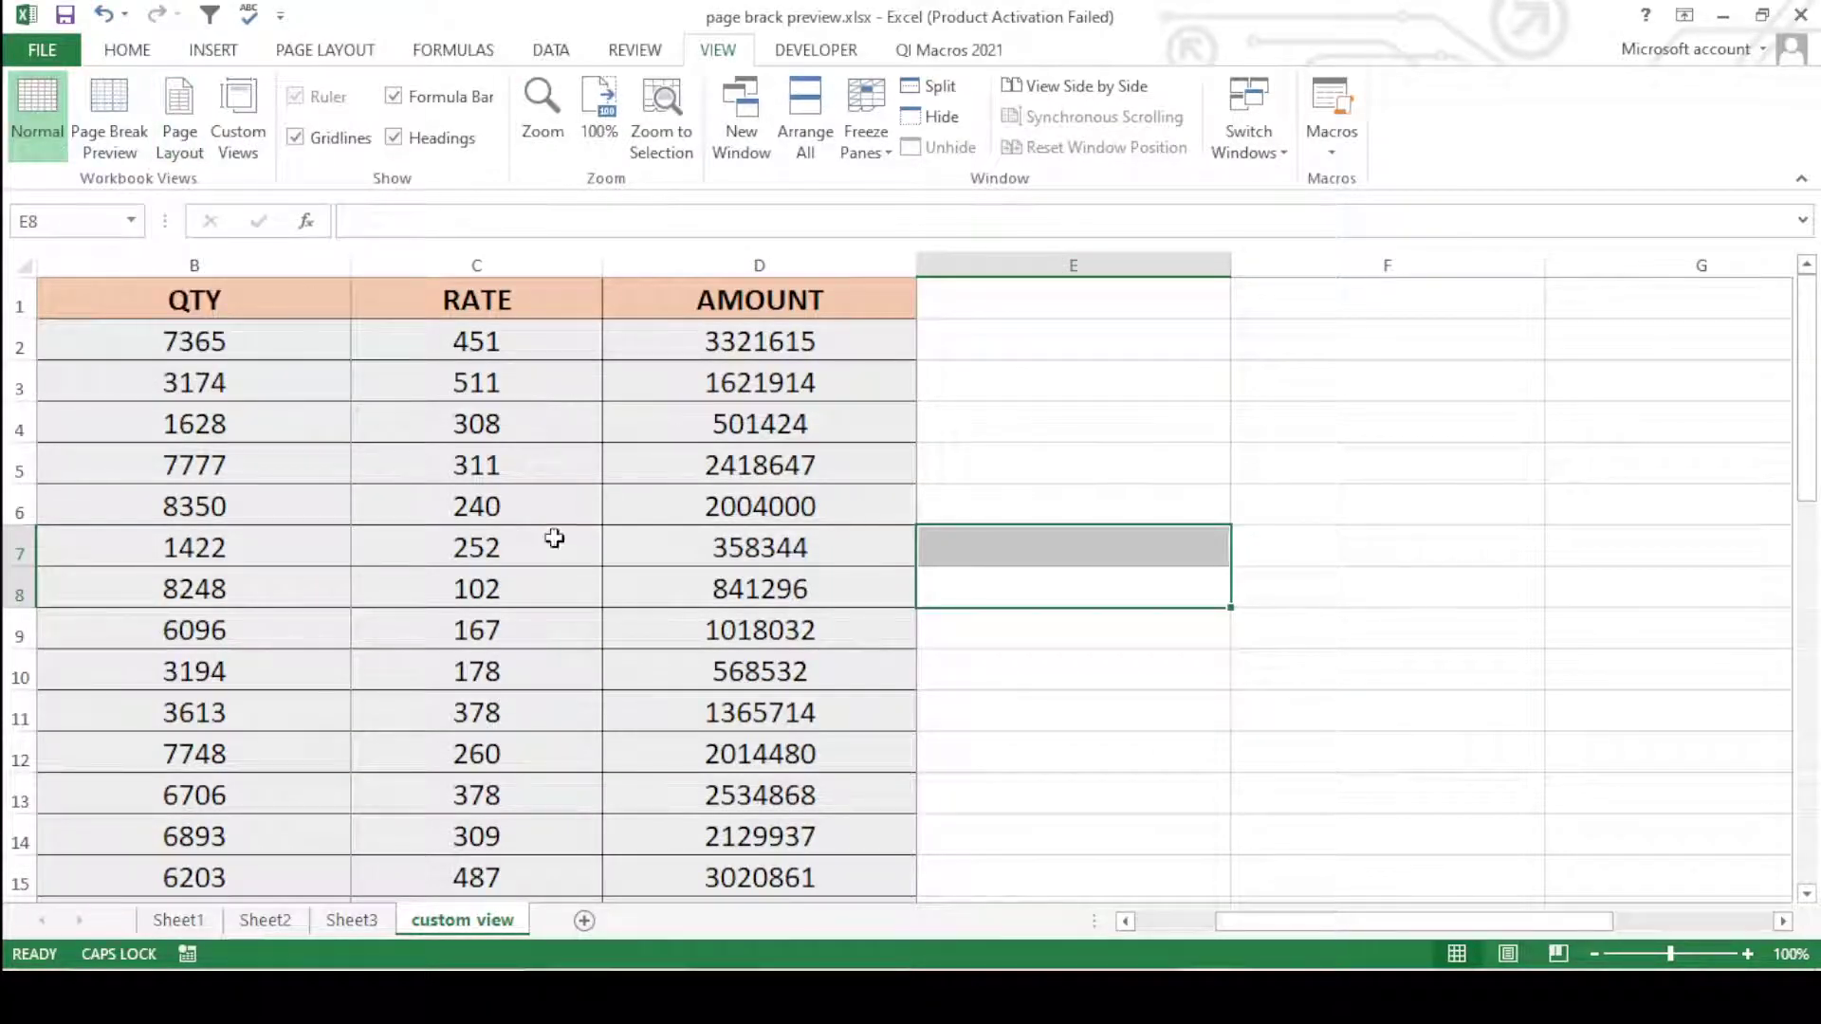
# - Select the whole worksheet and narrow every column at once
pyautogui.click(1109, 453)
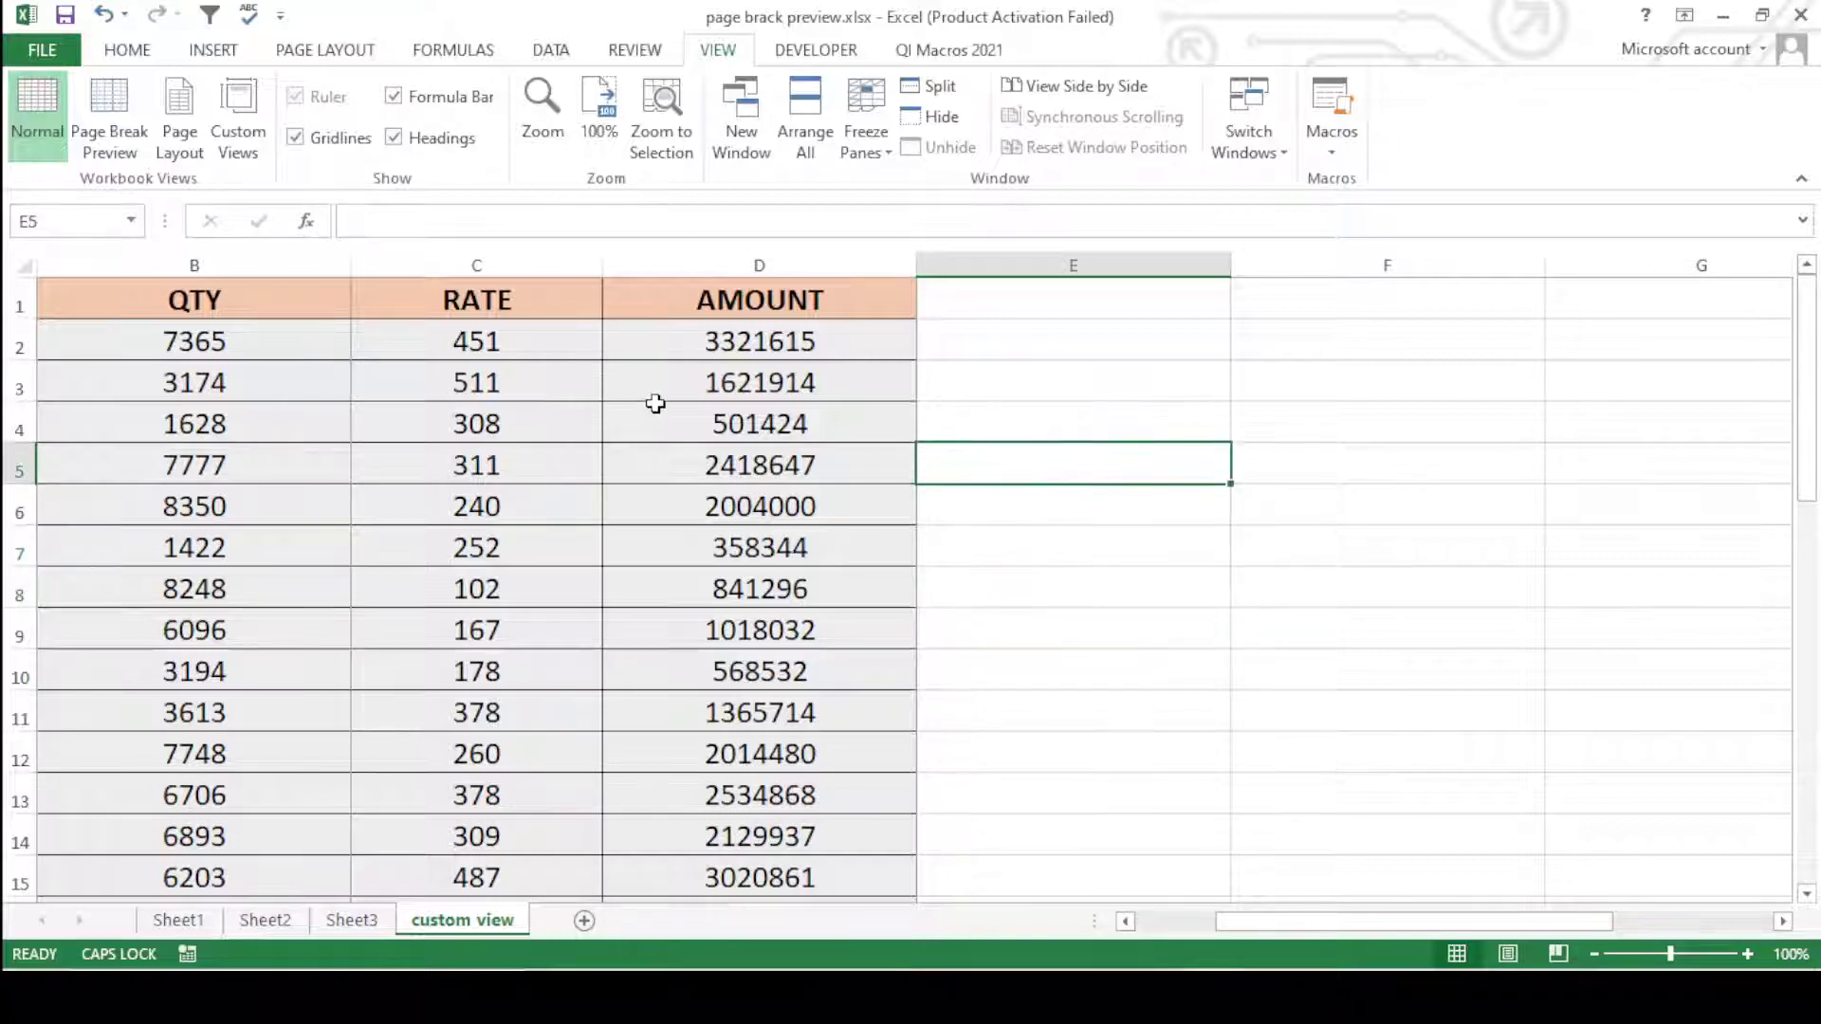
pyautogui.scroll(-2, 656, 403)
pyautogui.scroll(2, 655, 399)
pyautogui.click(31, 266)
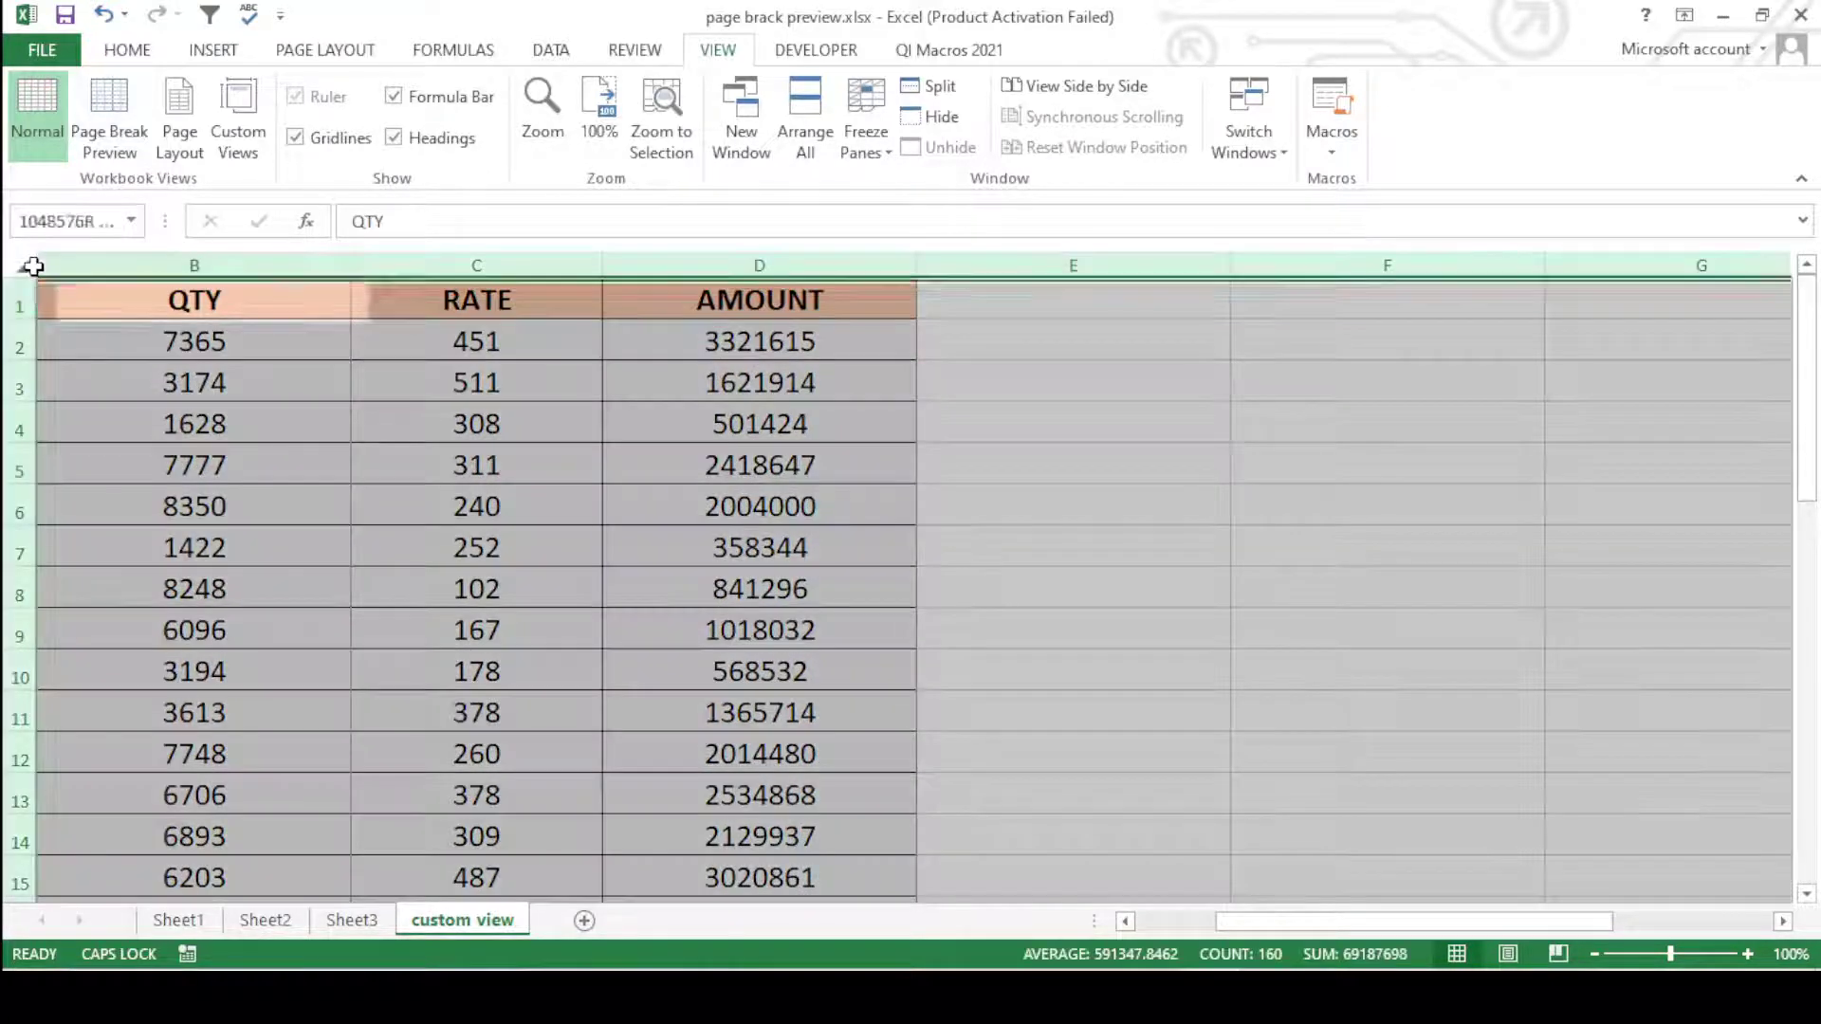
pyautogui.moveTo(34, 265); pyautogui.dragTo(349, 264)
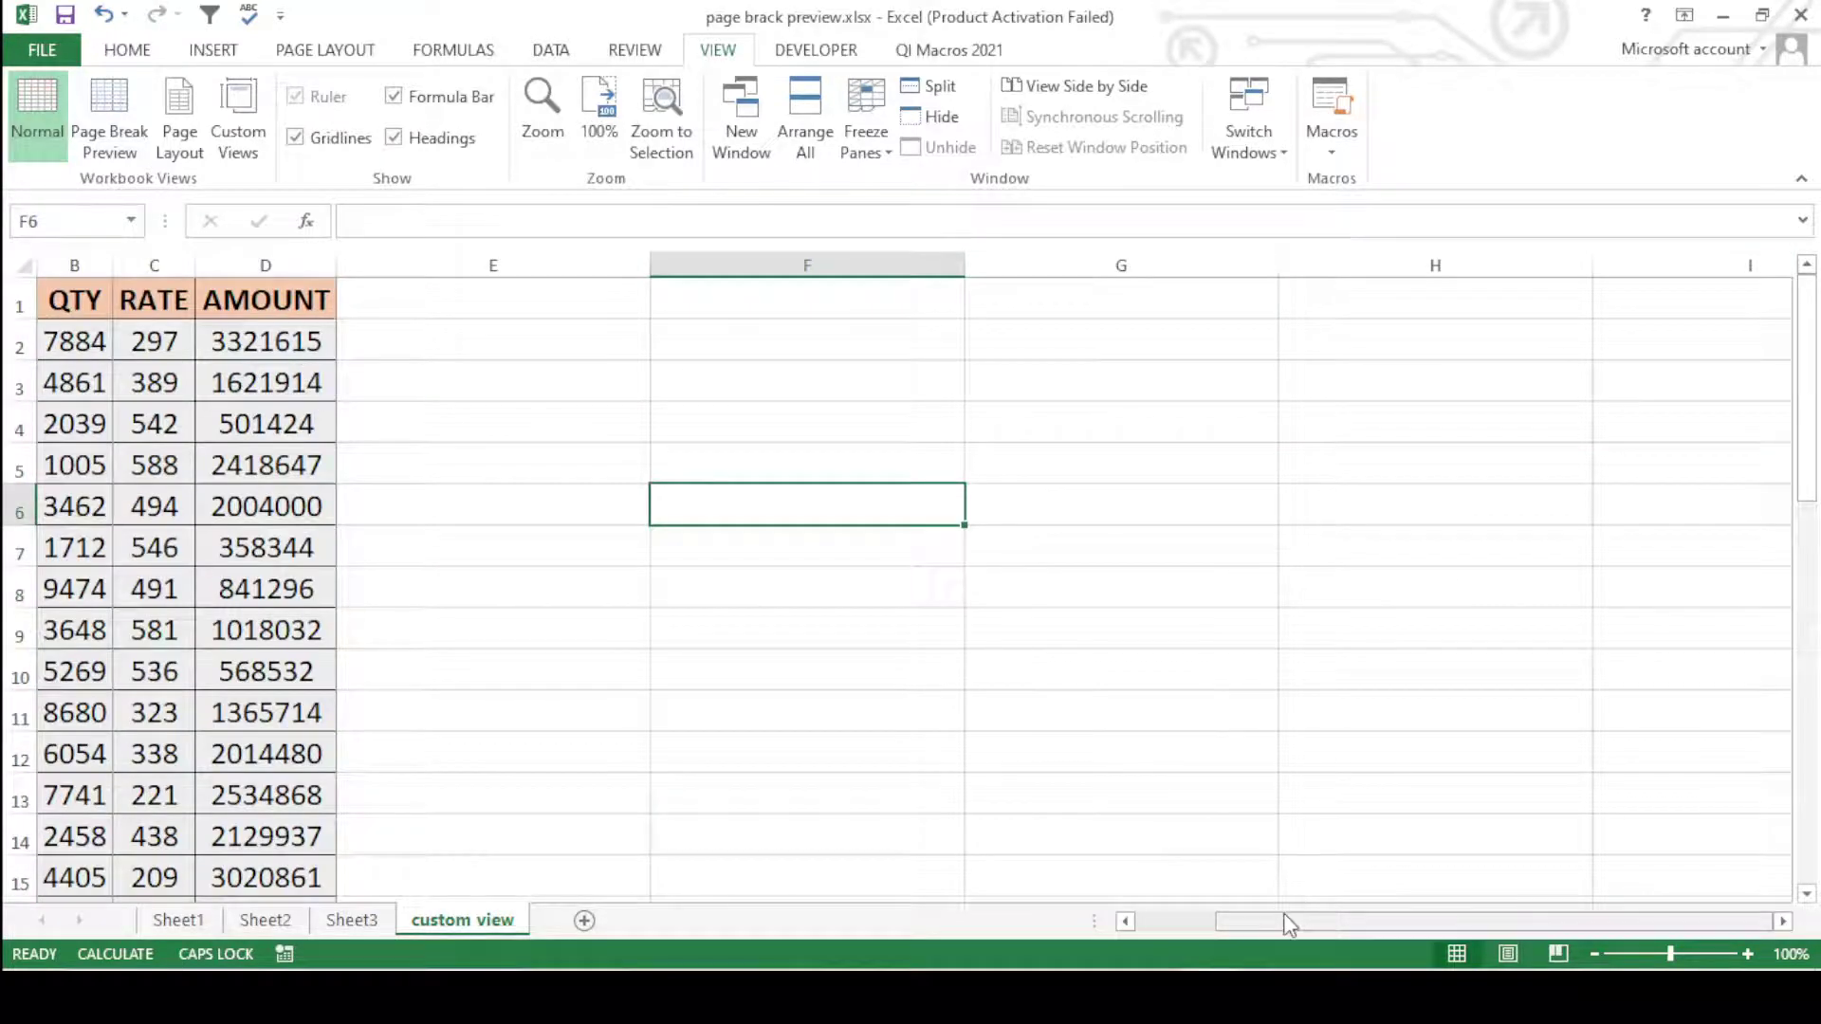
pyautogui.moveTo(1288, 925); pyautogui.dragTo(1089, 927)
pyautogui.click(650, 712)
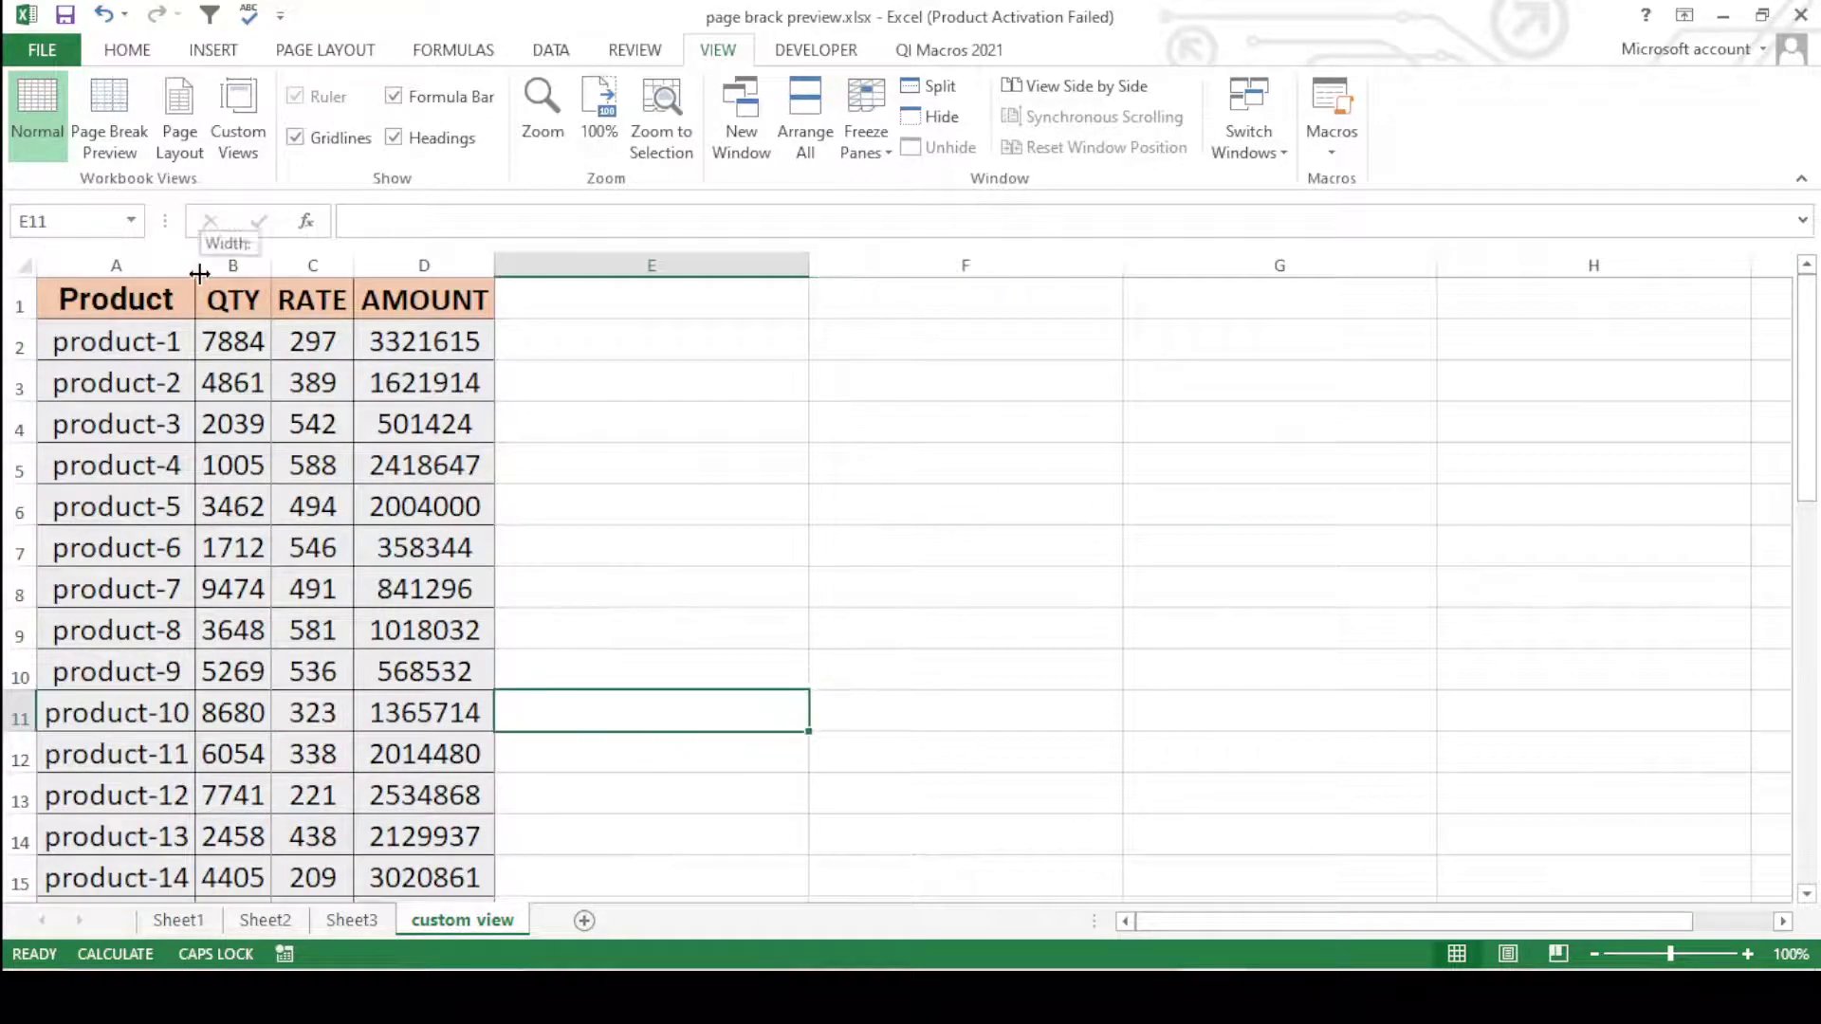
# - Widen column A to fit the product names and the AMOUNT column slightly
pyautogui.moveTo(199, 274); pyautogui.dragTo(498, 266)
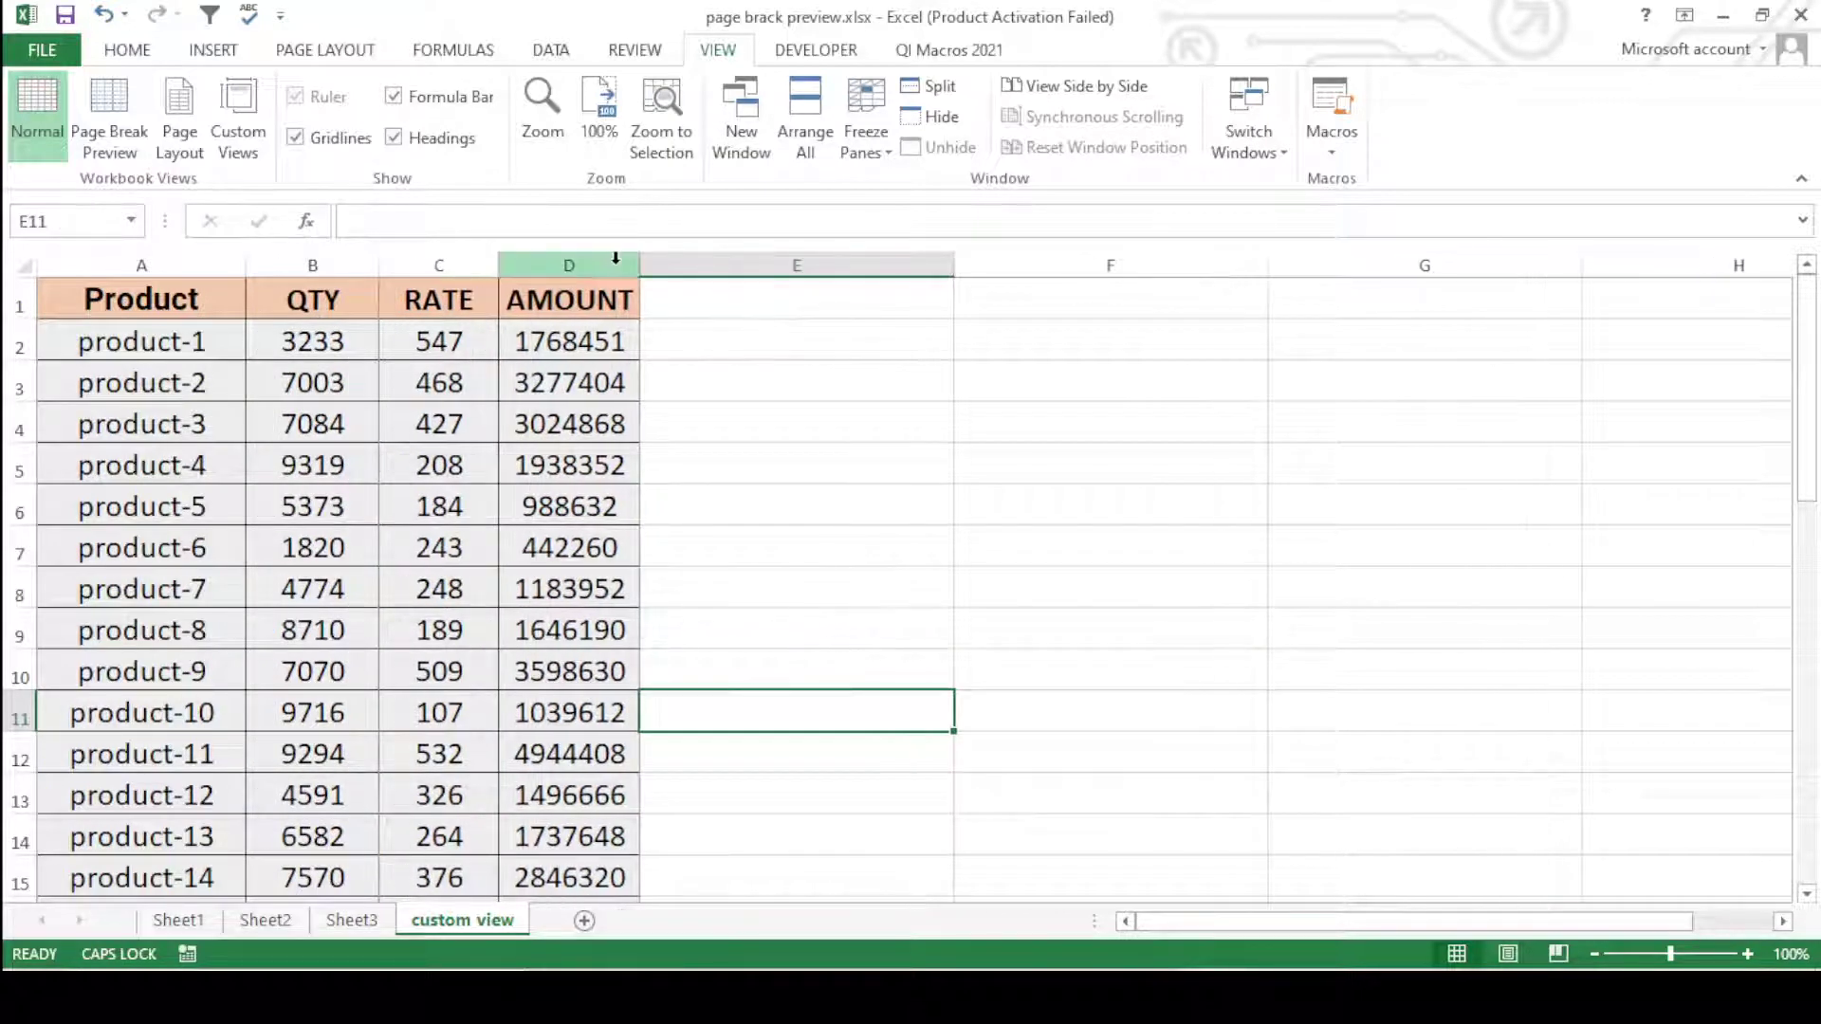
pyautogui.moveTo(639, 266); pyautogui.dragTo(668, 271)
pyautogui.click(825, 545)
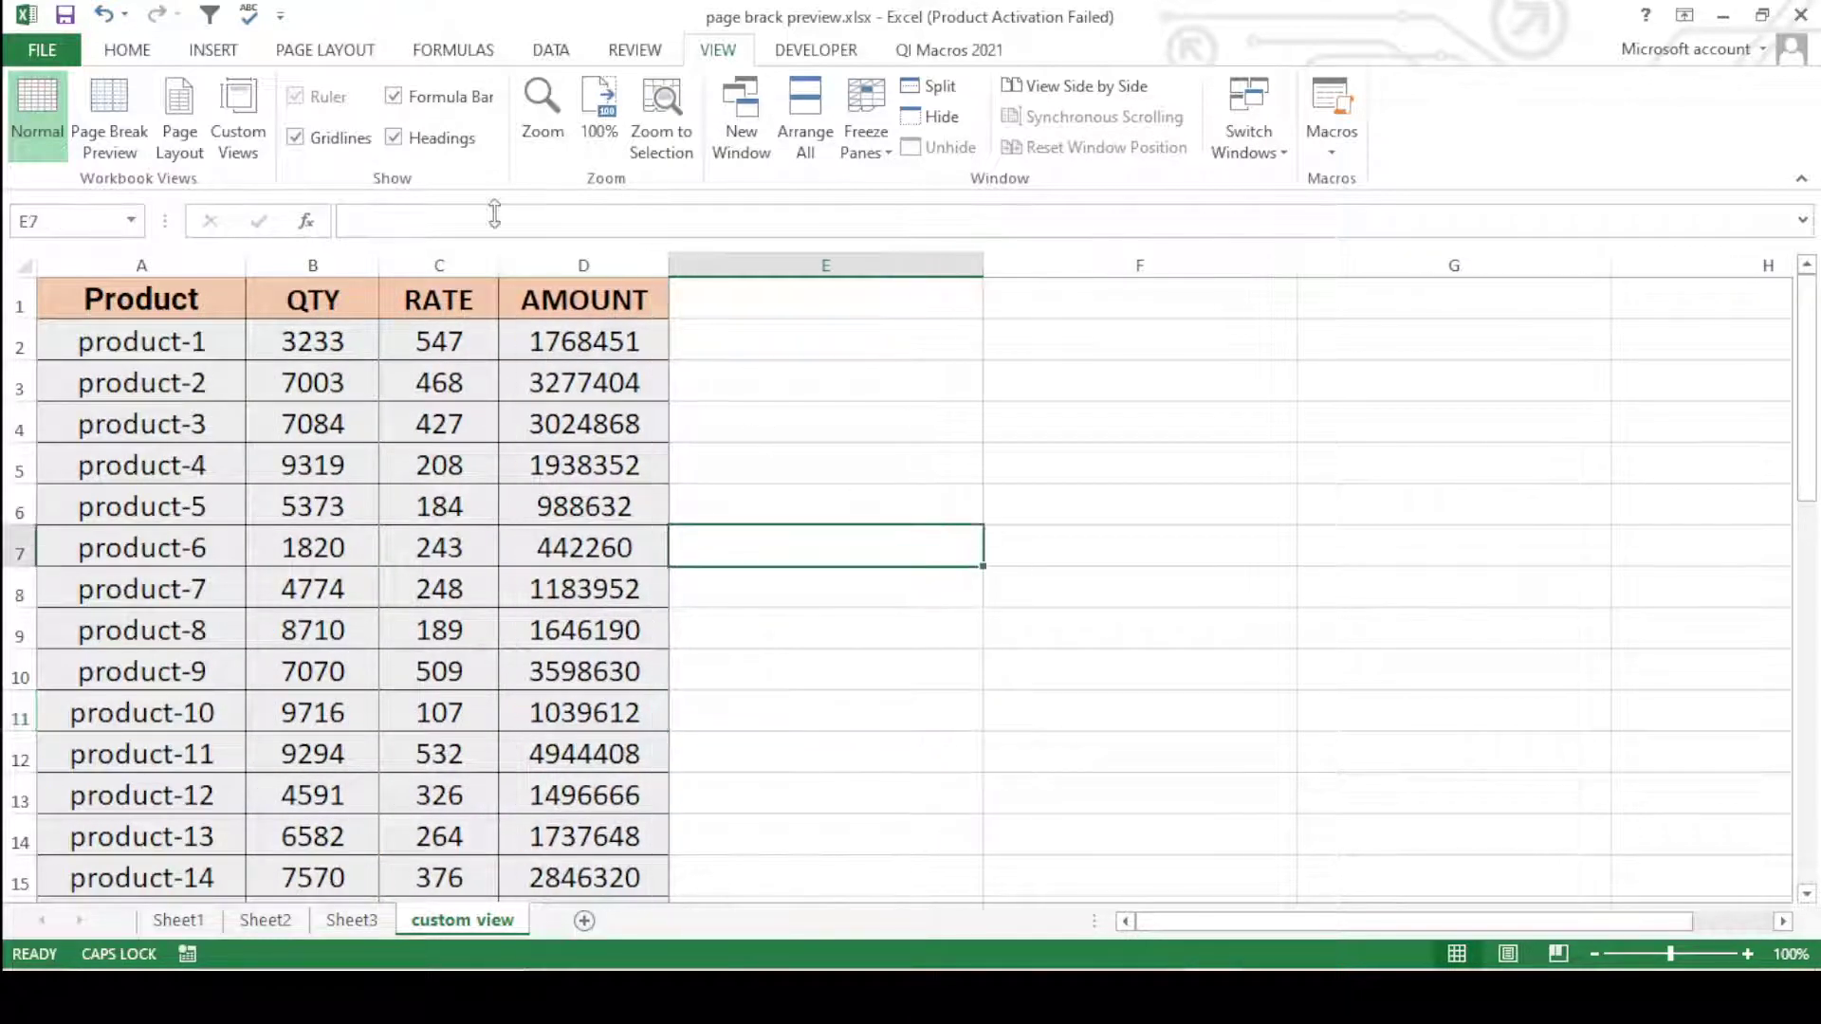
# - In Page Break Preview, remove the B–C column break and move the first page break a few rows up
pyautogui.click(95, 149)
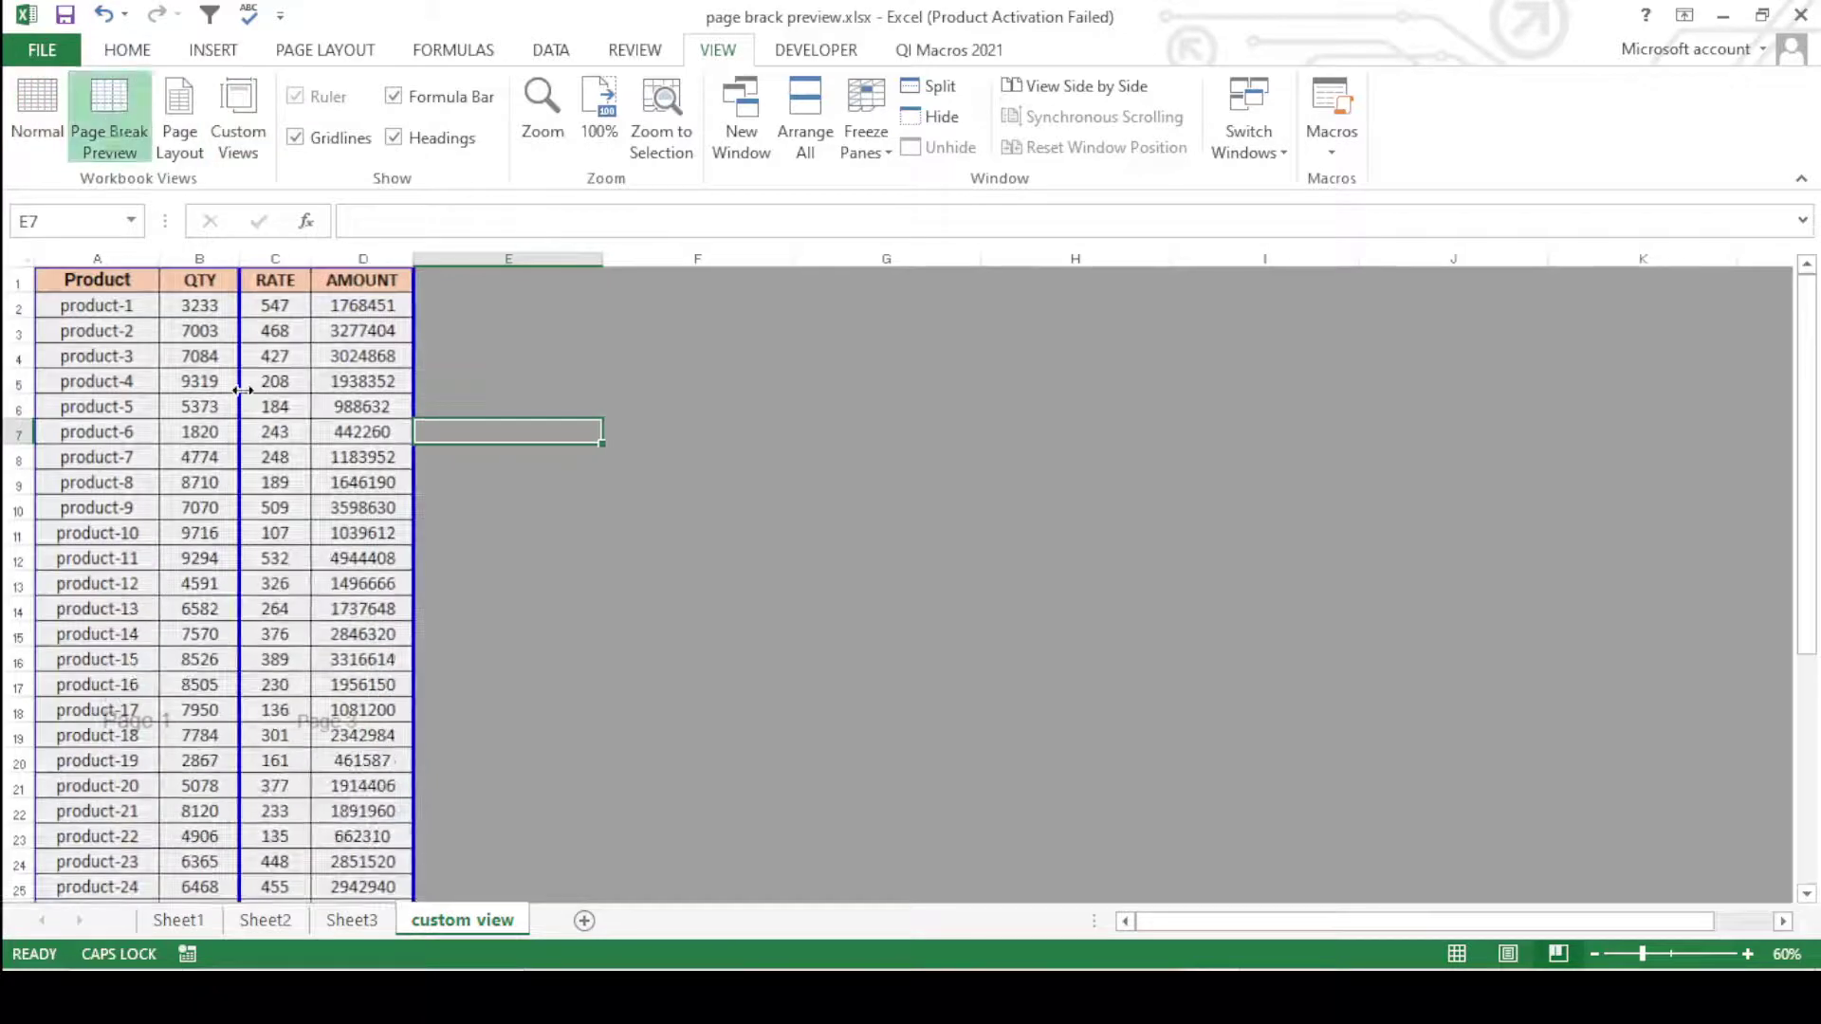
pyautogui.moveTo(242, 390); pyautogui.dragTo(417, 422)
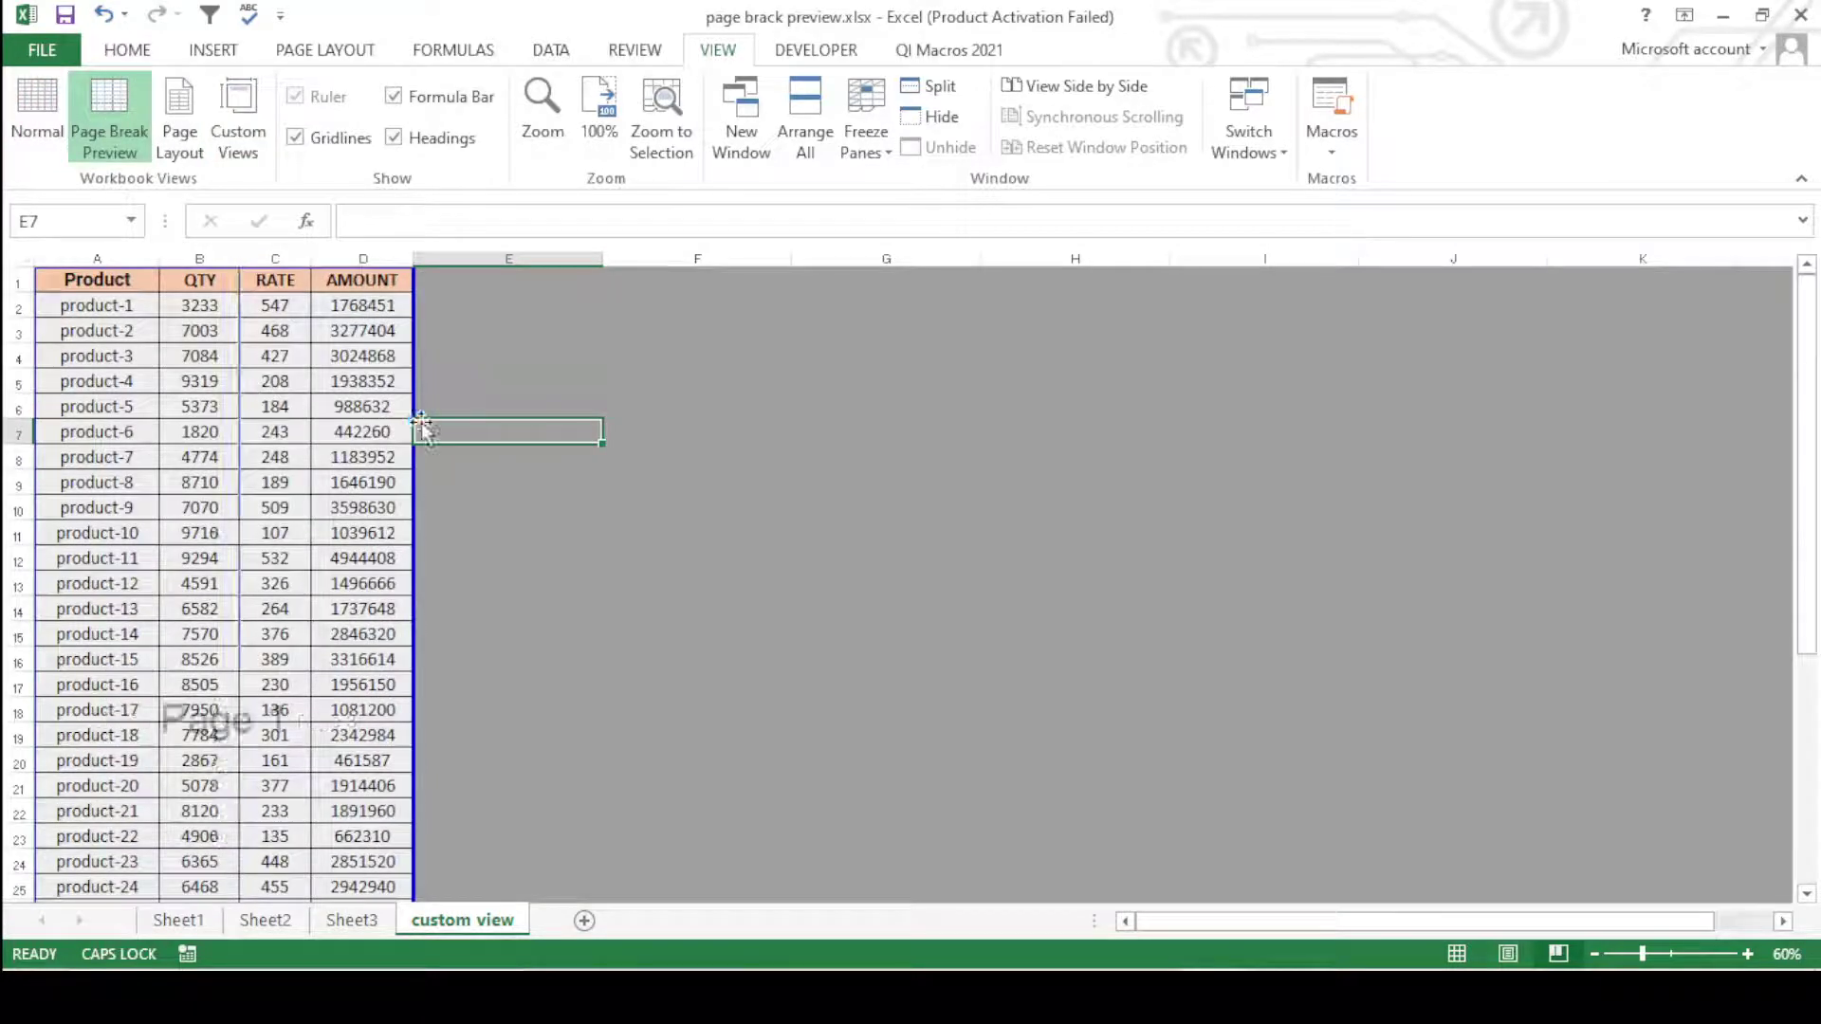
pyautogui.click(491, 633)
pyautogui.scroll(-3, 491, 640)
pyautogui.scroll(-4, 493, 646)
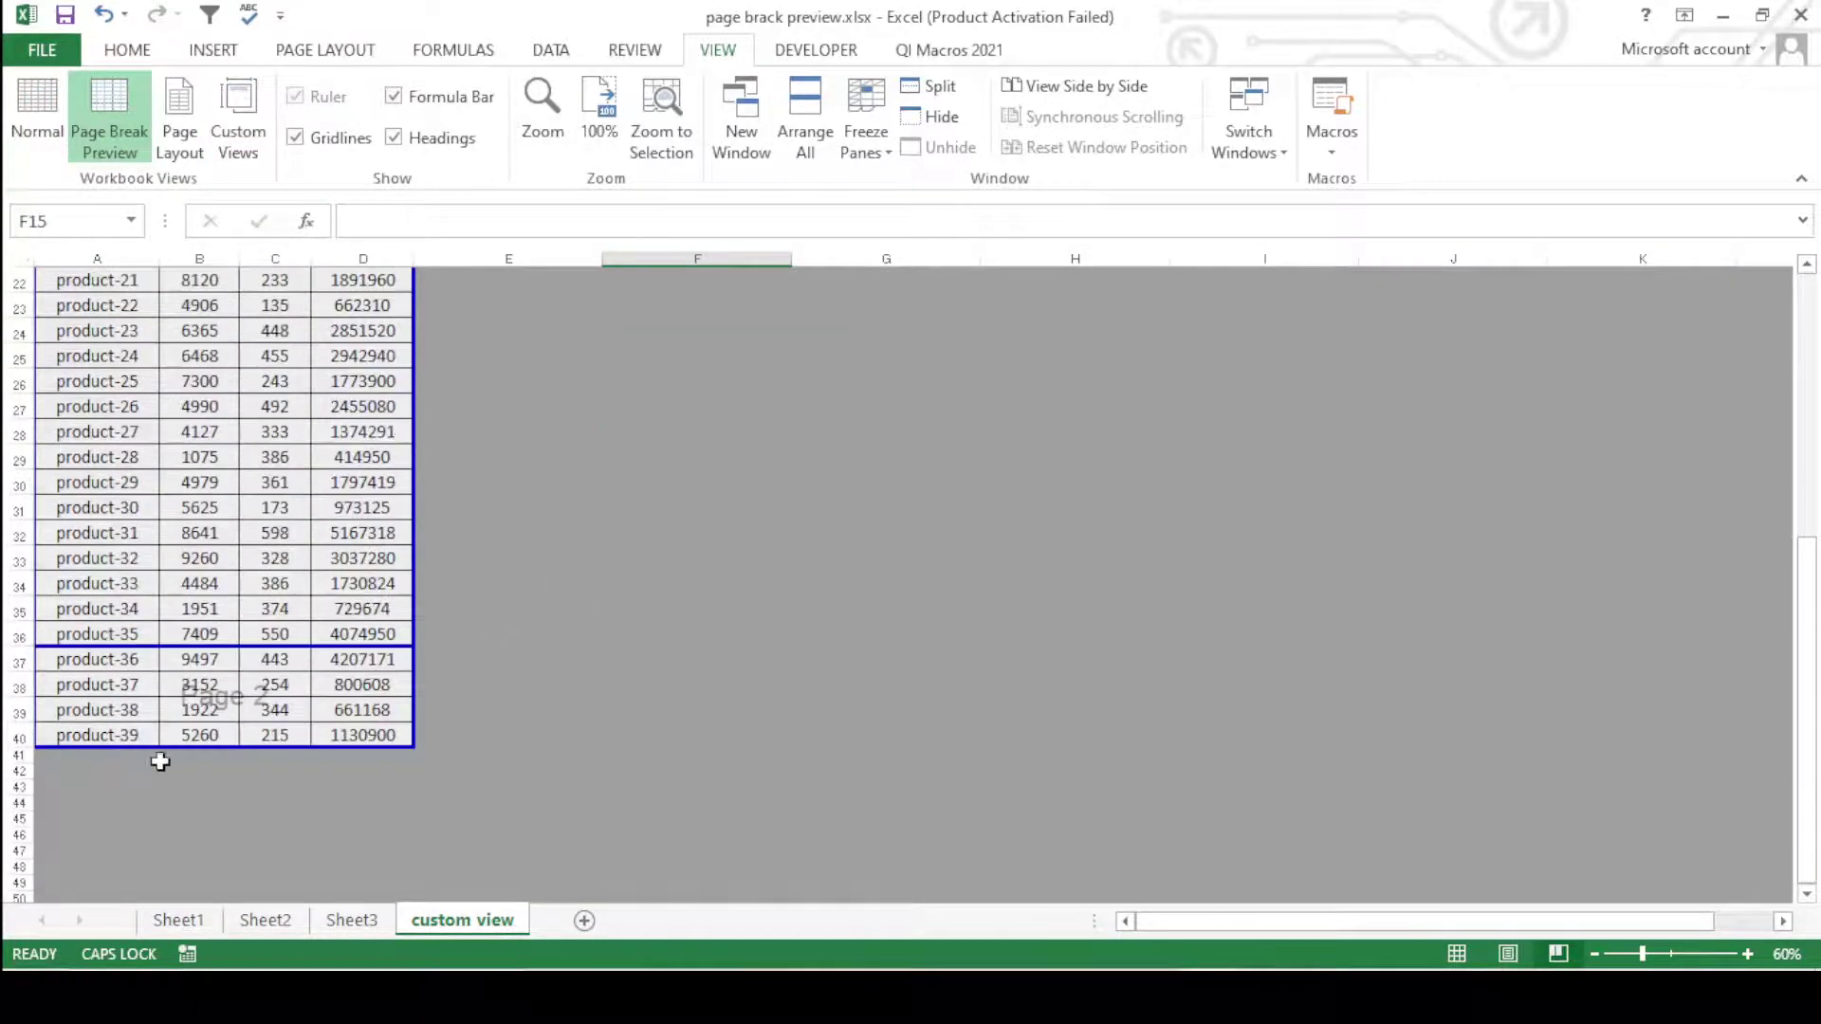
pyautogui.moveTo(251, 646); pyautogui.dragTo(256, 570)
pyautogui.click(834, 532)
pyautogui.scroll(4, 759, 605)
# - Look at the Page Layout themes list and close it without choosing a theme
pyautogui.click(326, 49)
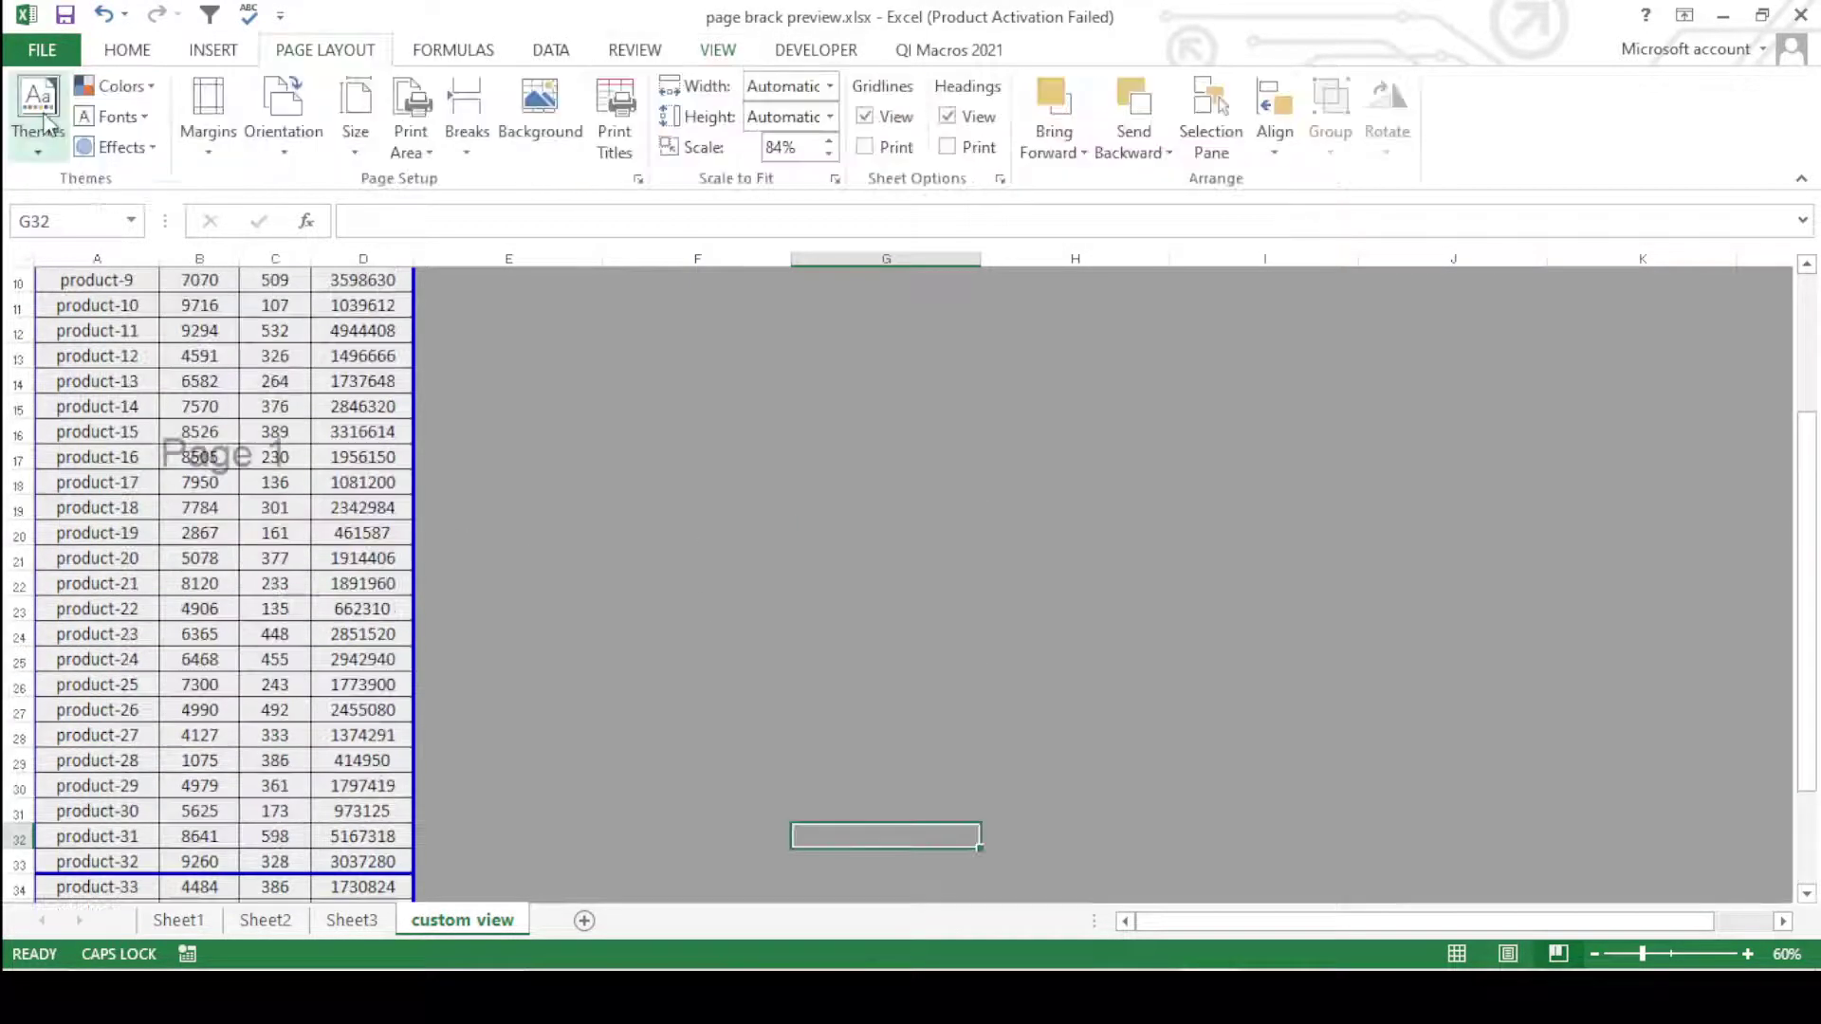
pyautogui.click(38, 109)
pyautogui.click(508, 268)
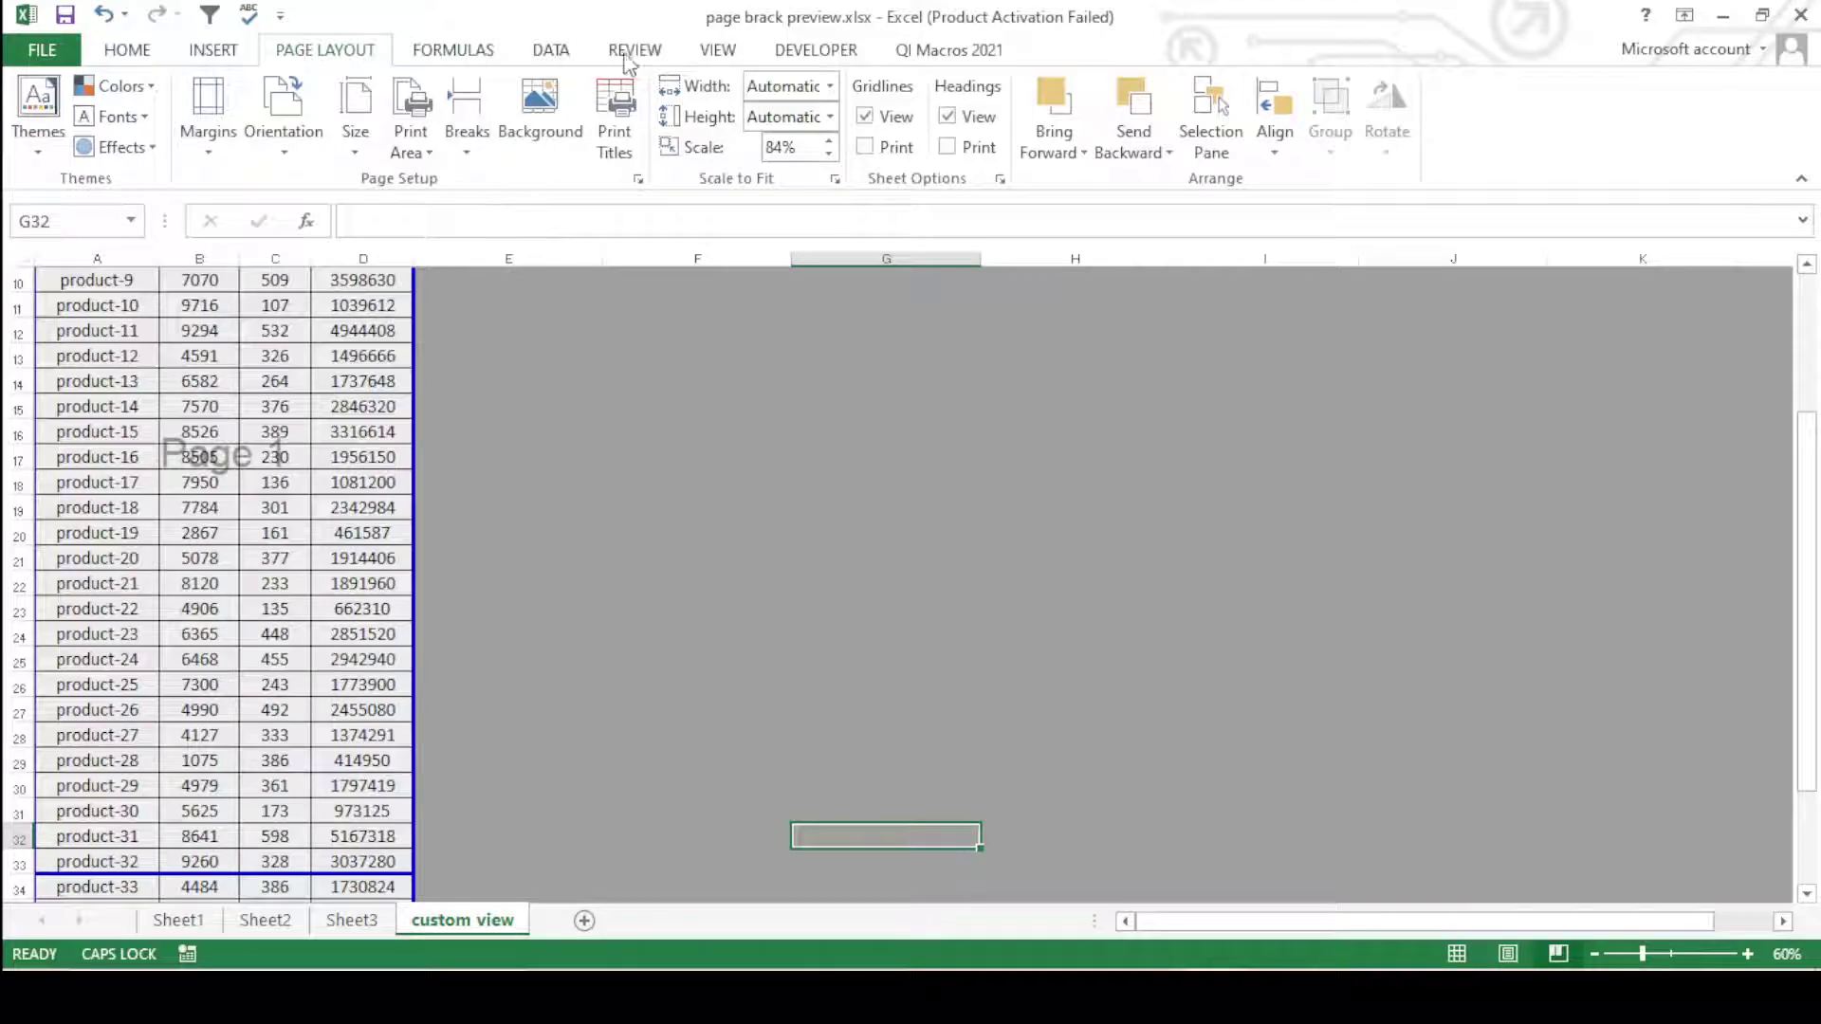
pyautogui.click(717, 52)
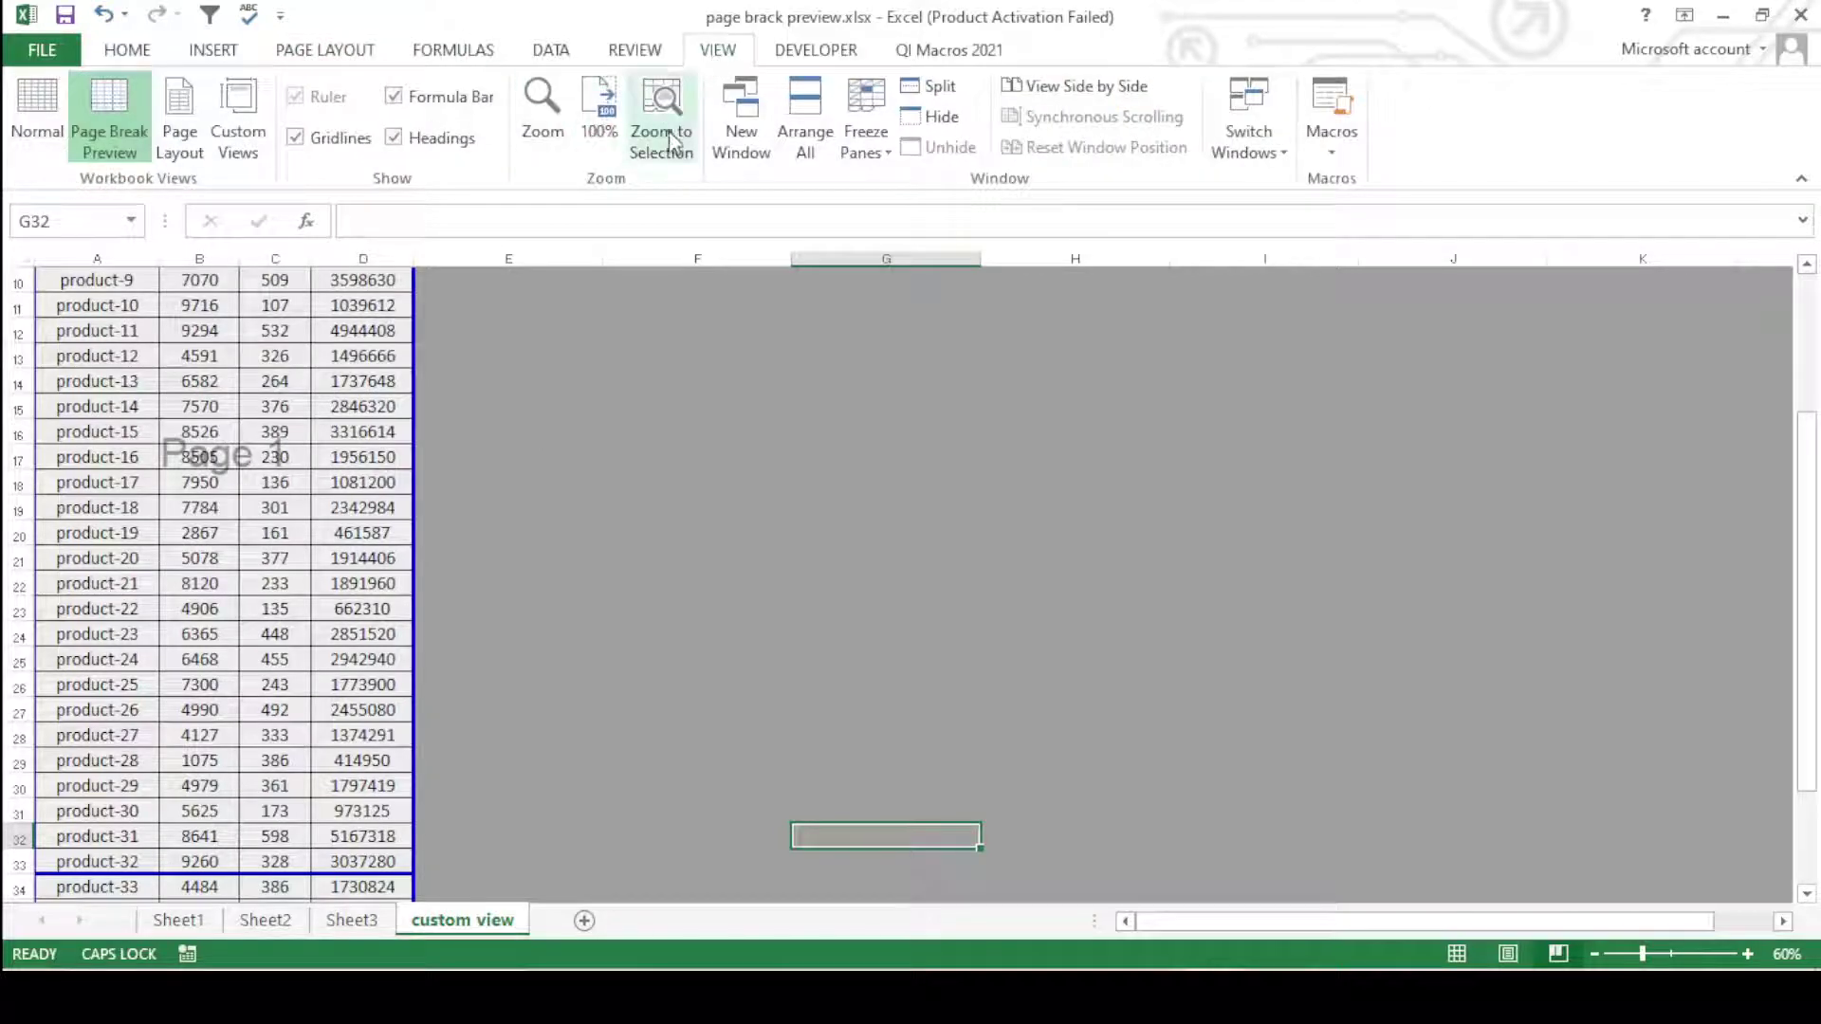
# - Switch the sheet from Page Break Preview back to Normal view
pyautogui.click(37, 114)
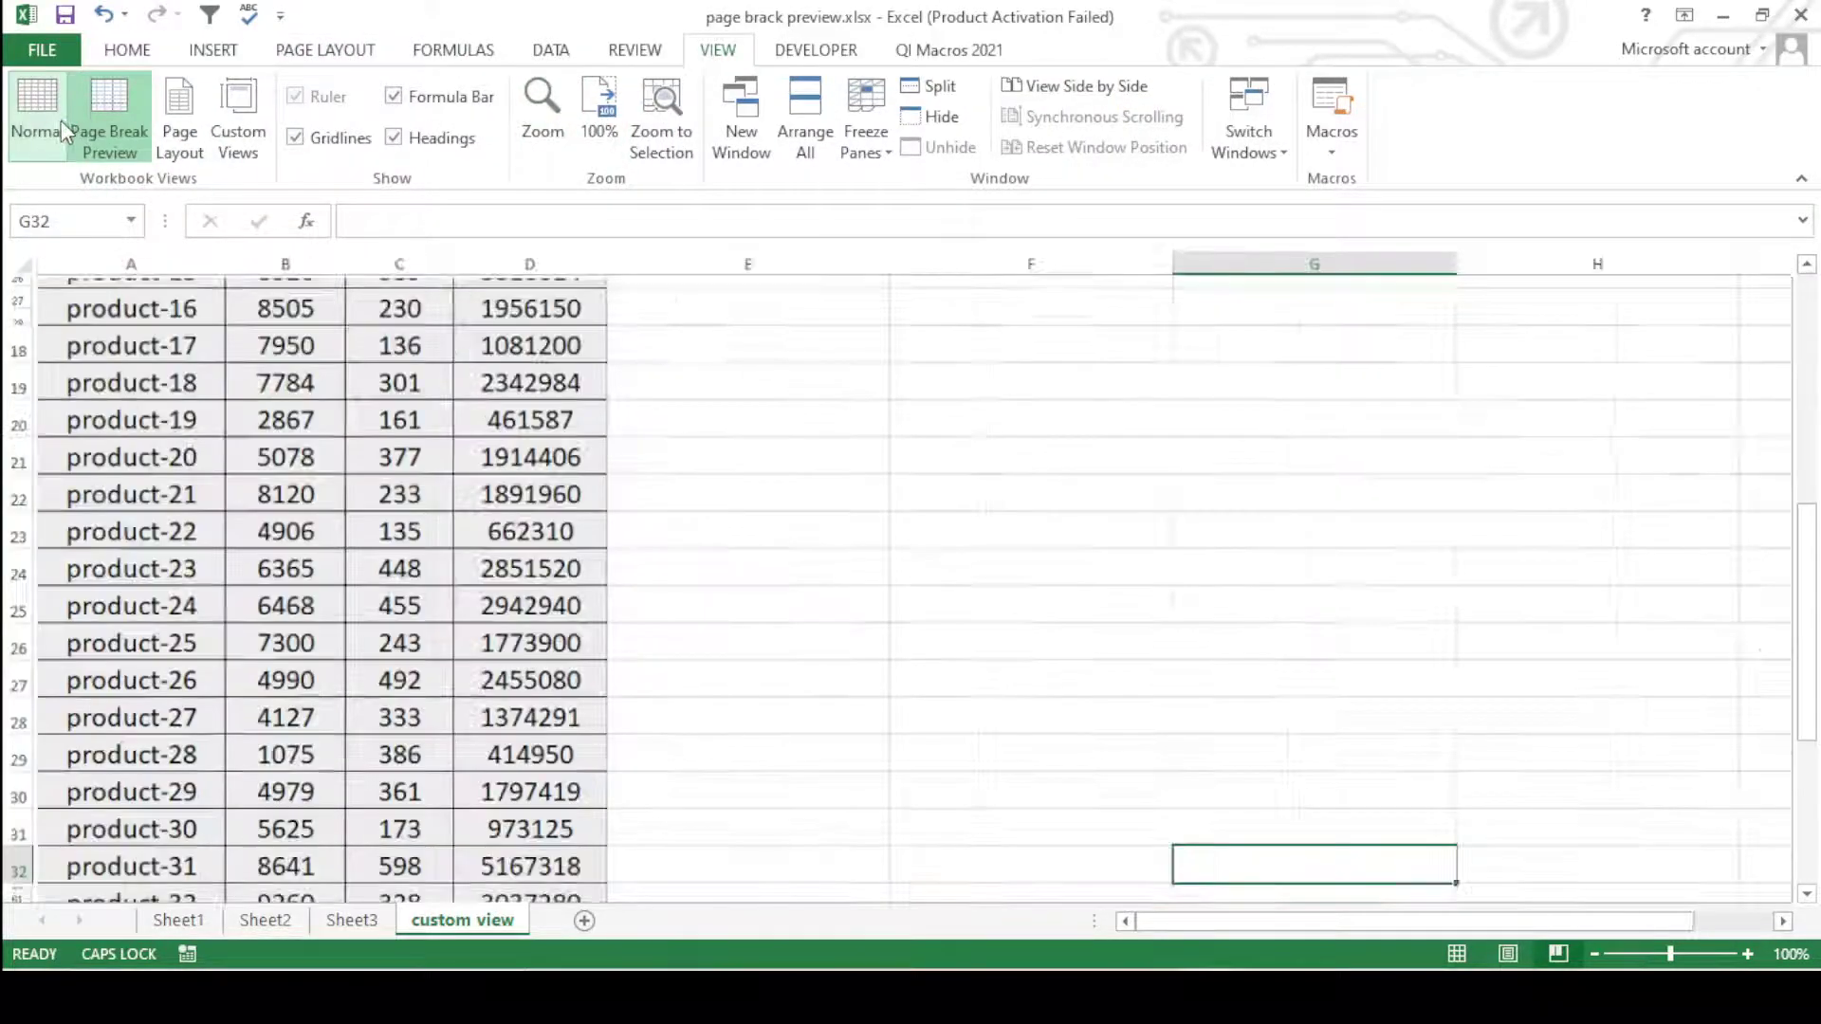
pyautogui.click(845, 550)
pyautogui.scroll(4, 196, 465)
pyautogui.scroll(2, 236, 512)
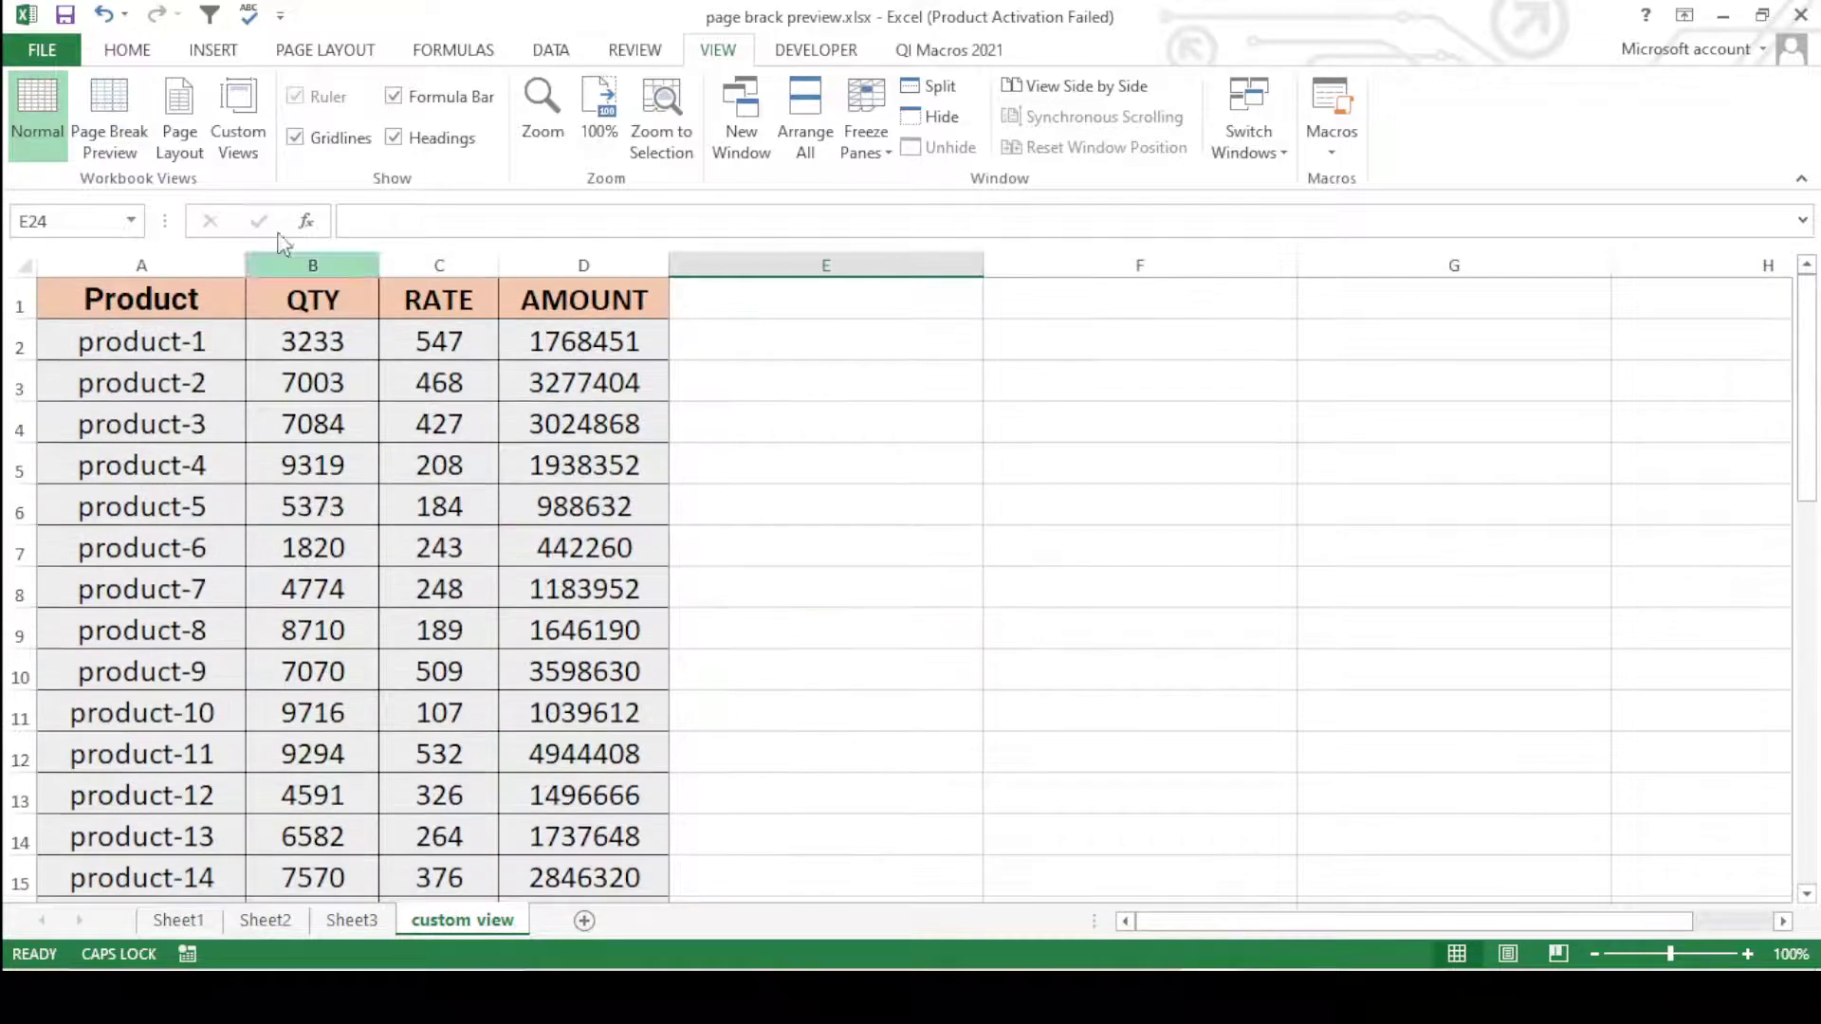
# - Review the four-column table across two pages in Page Layout view, then return to Normal view
pyautogui.click(180, 105)
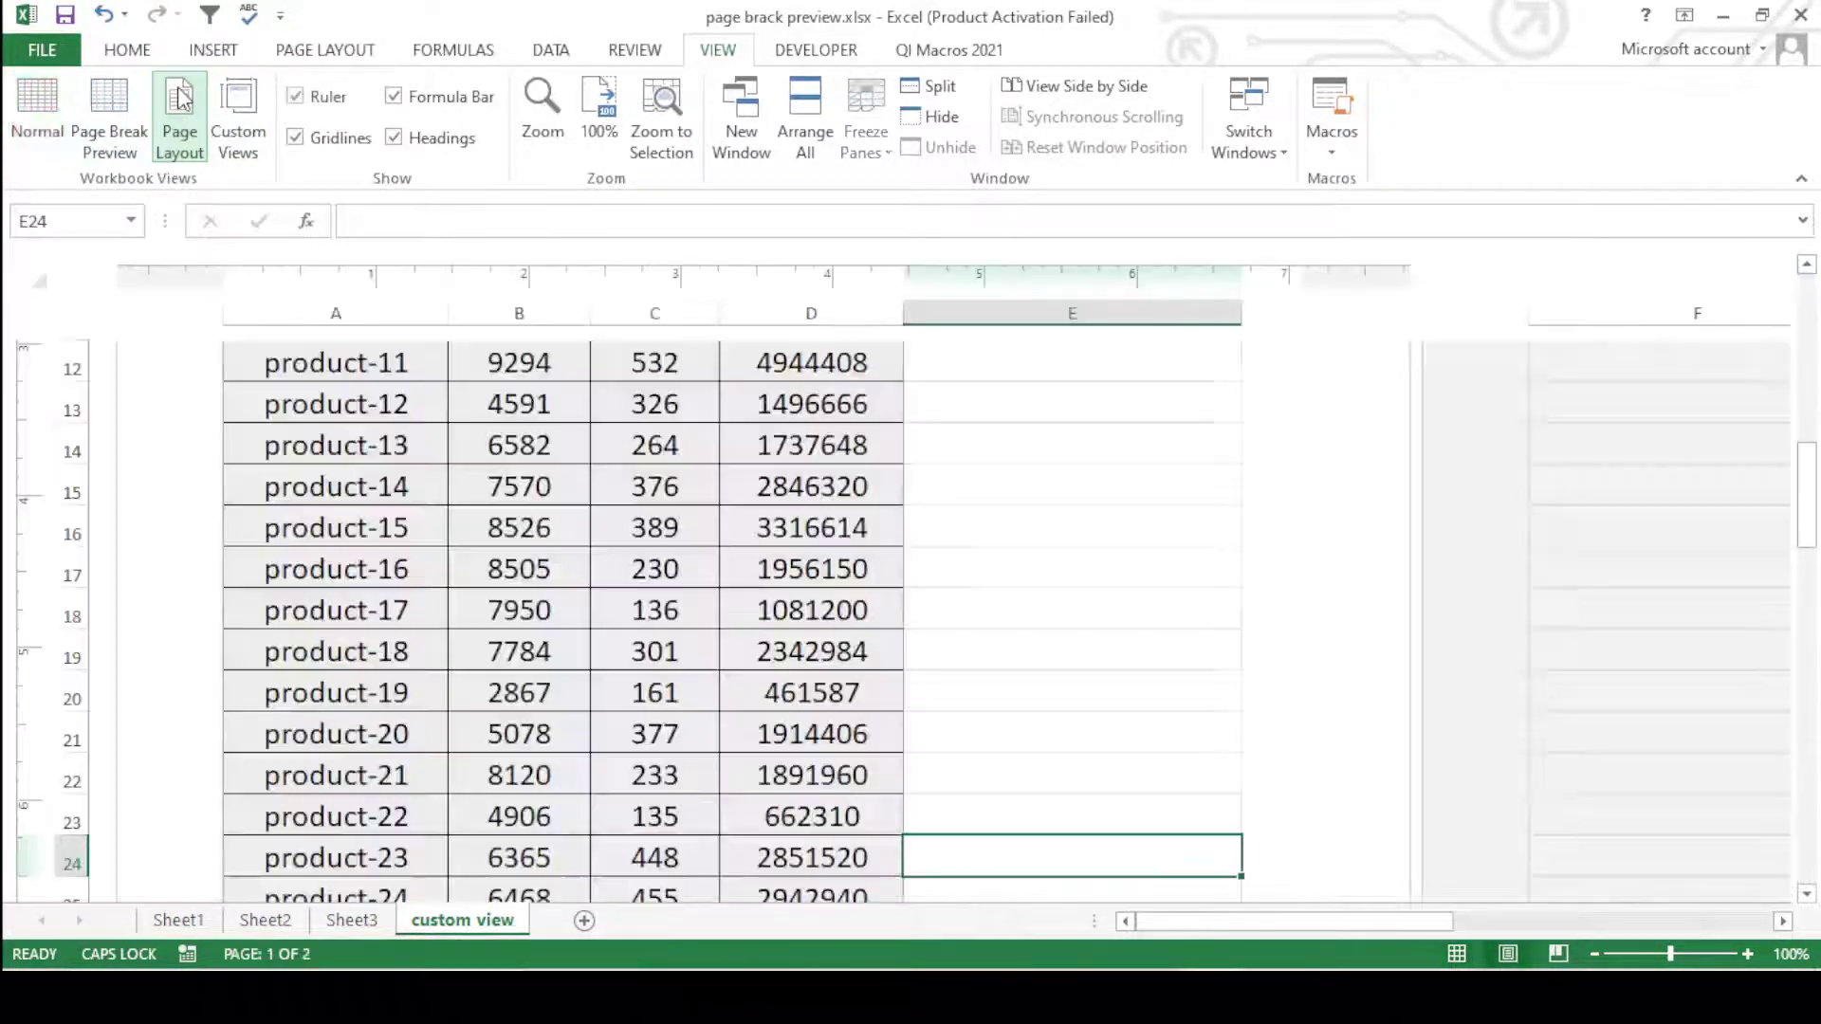
pyautogui.scroll(3, 655, 635)
pyautogui.scroll(2, 674, 607)
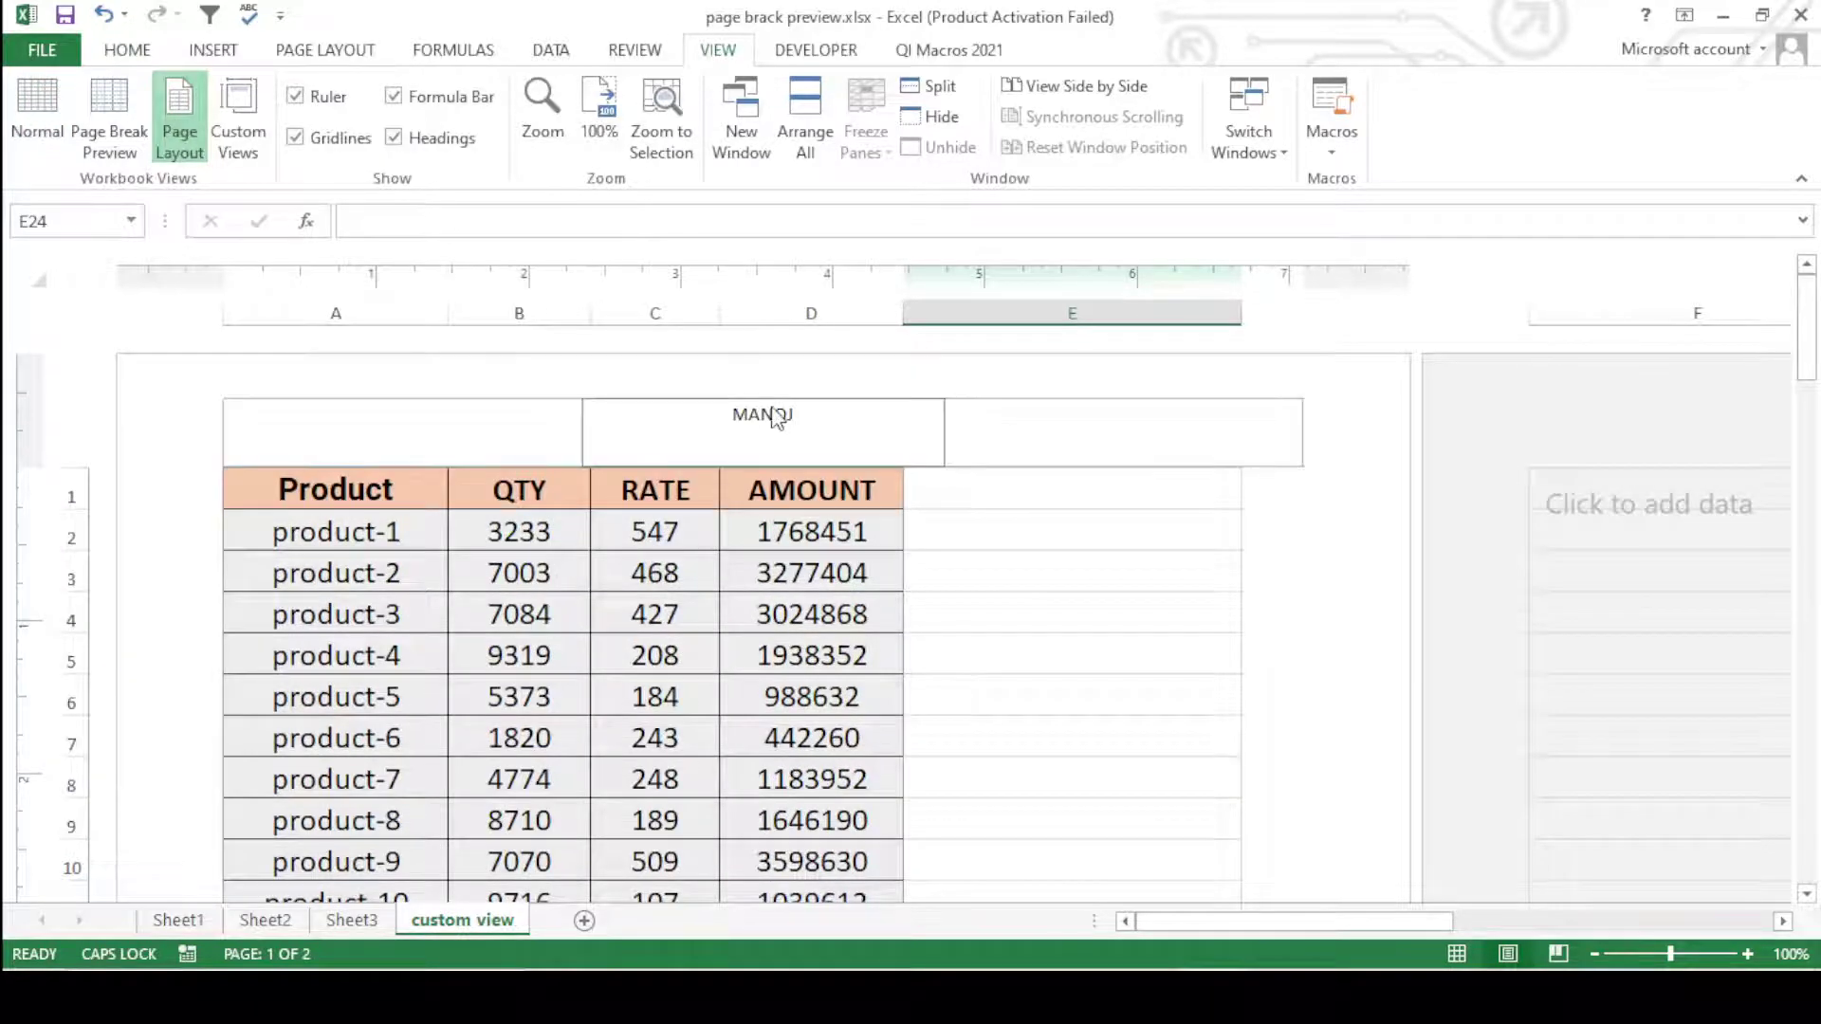
pyautogui.scroll(-5, 743, 862)
pyautogui.scroll(-5, 752, 822)
pyautogui.scroll(-3, 752, 822)
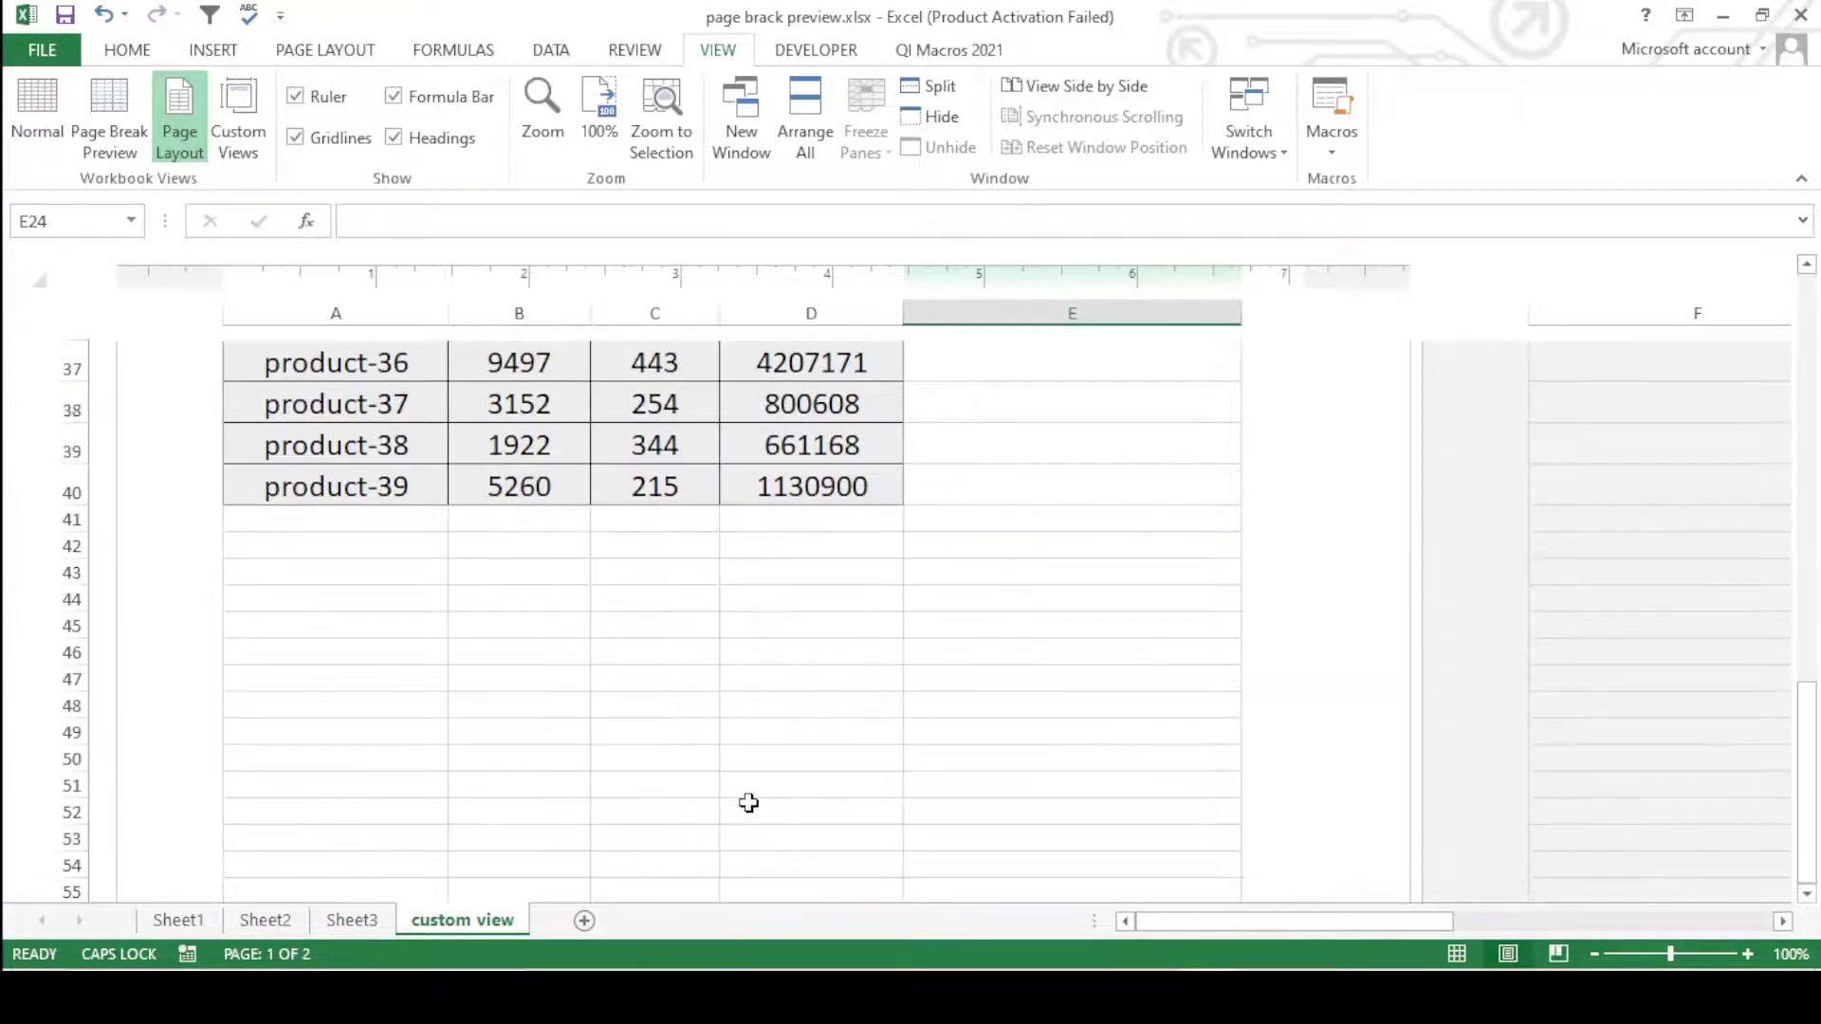
pyautogui.scroll(5, 748, 800)
pyautogui.scroll(5, 712, 768)
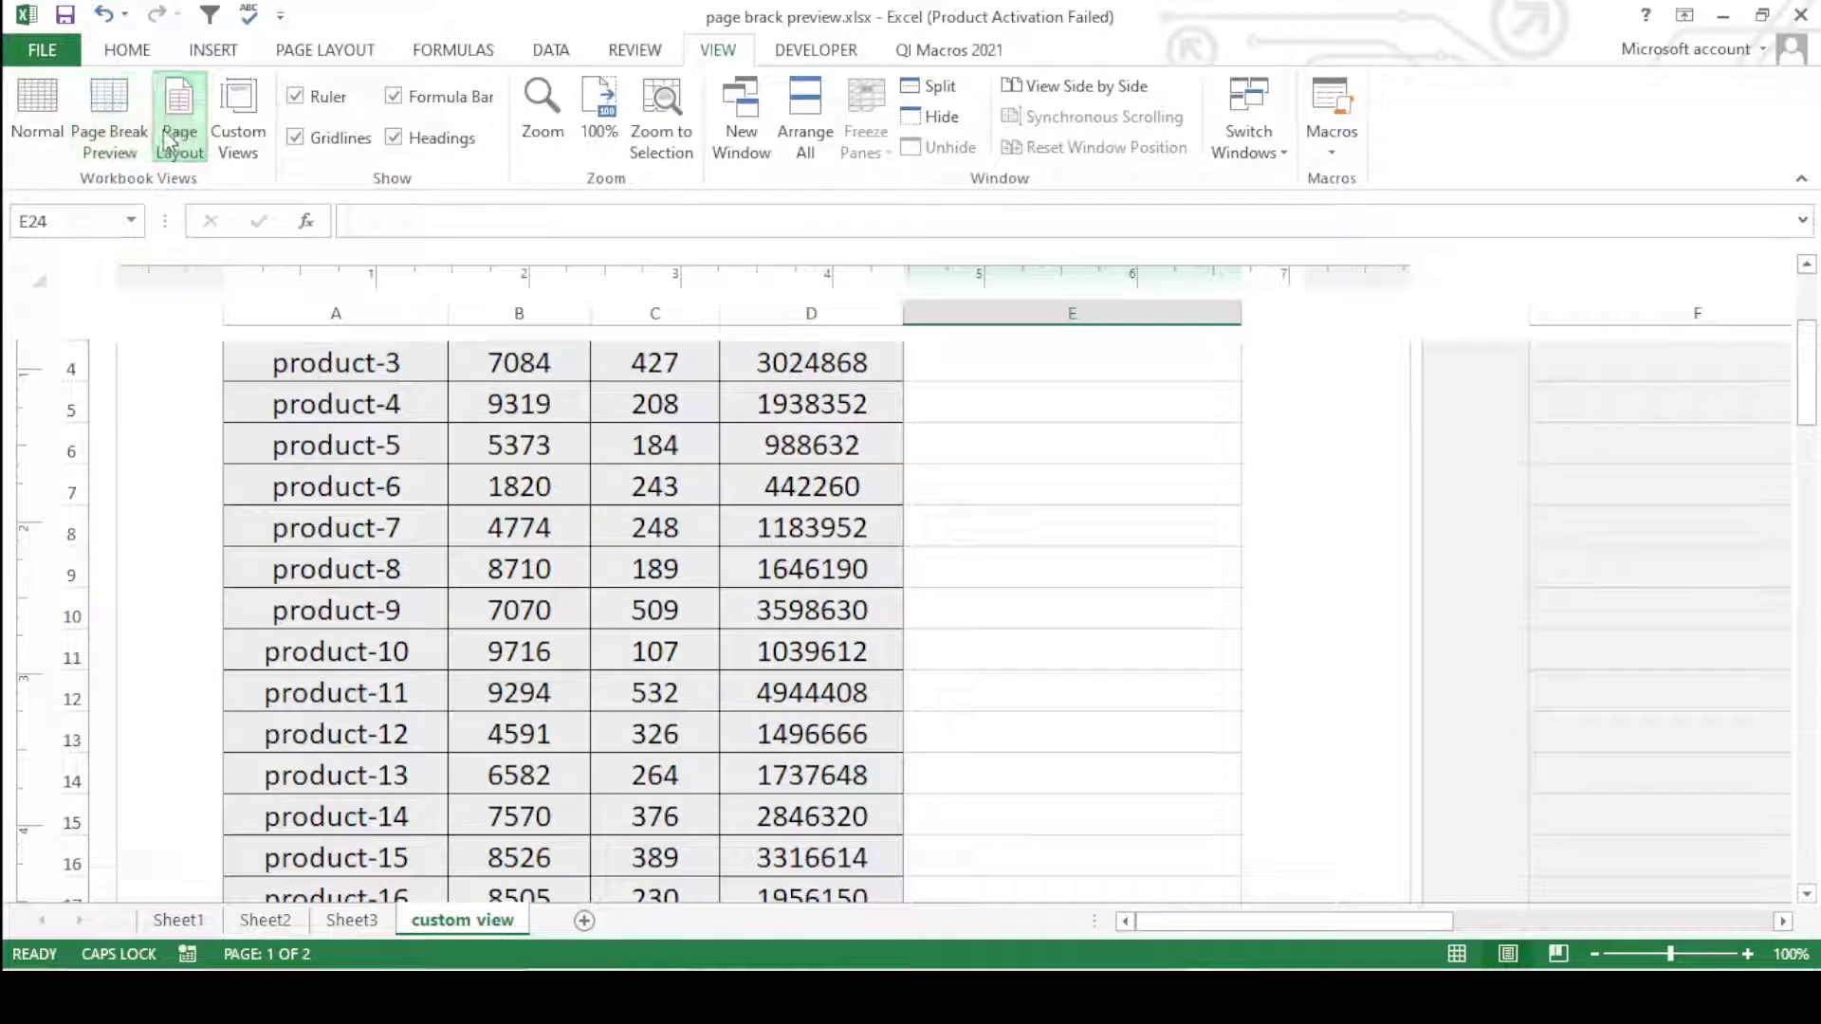
pyautogui.click(190, 143)
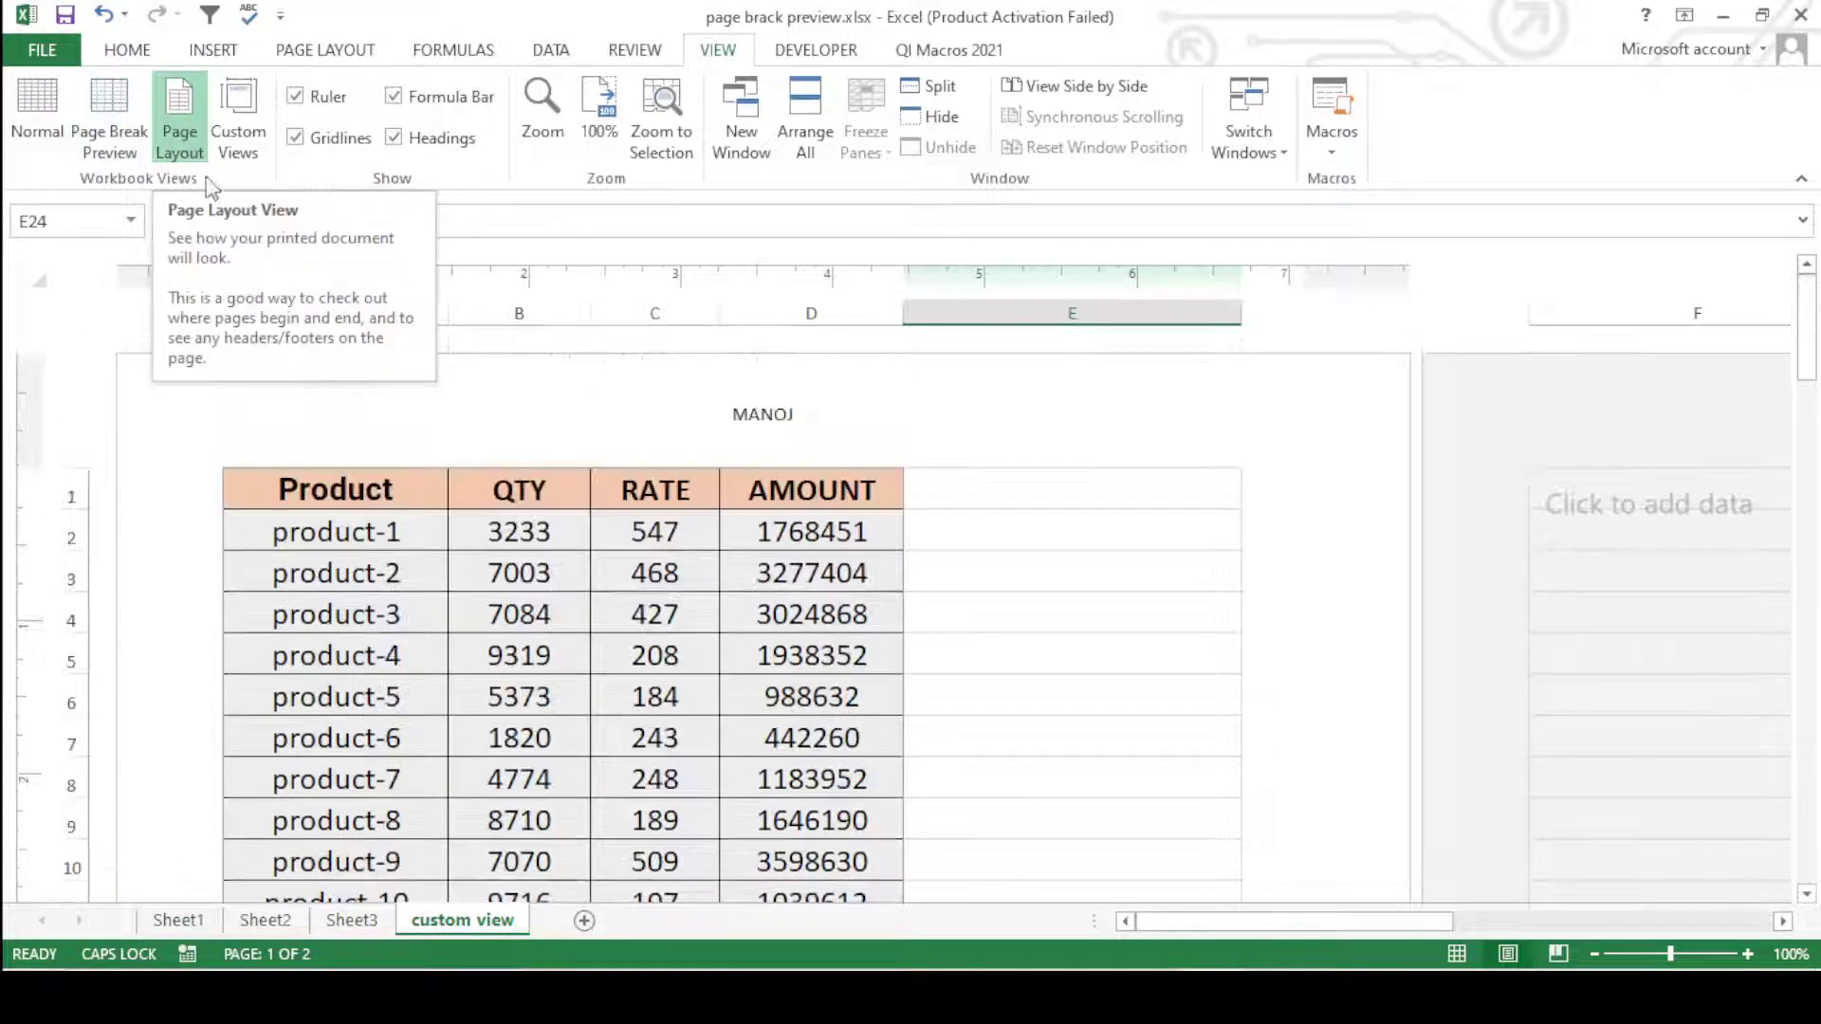
pyautogui.click(57, 130)
# - Inspect the table and the =RANDBETWEEN(99,599) formula behind a RATE value
pyautogui.click(866, 536)
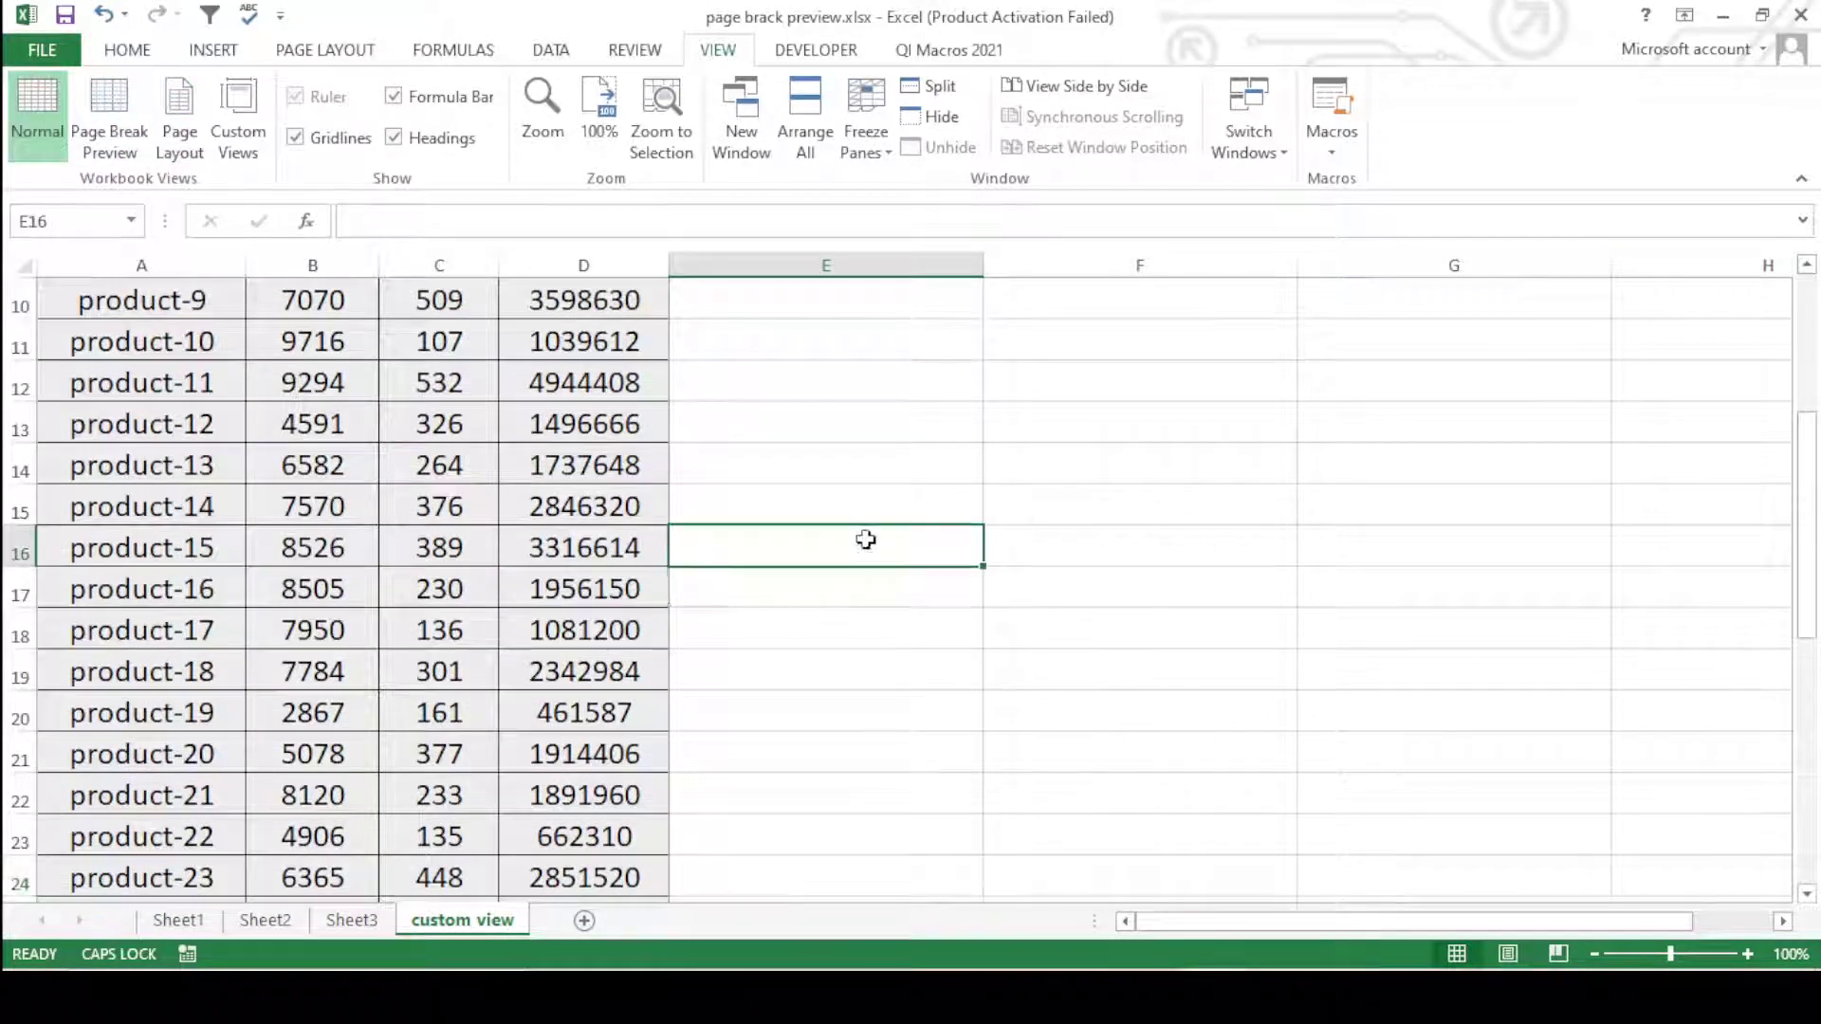
pyautogui.scroll(3, 662, 636)
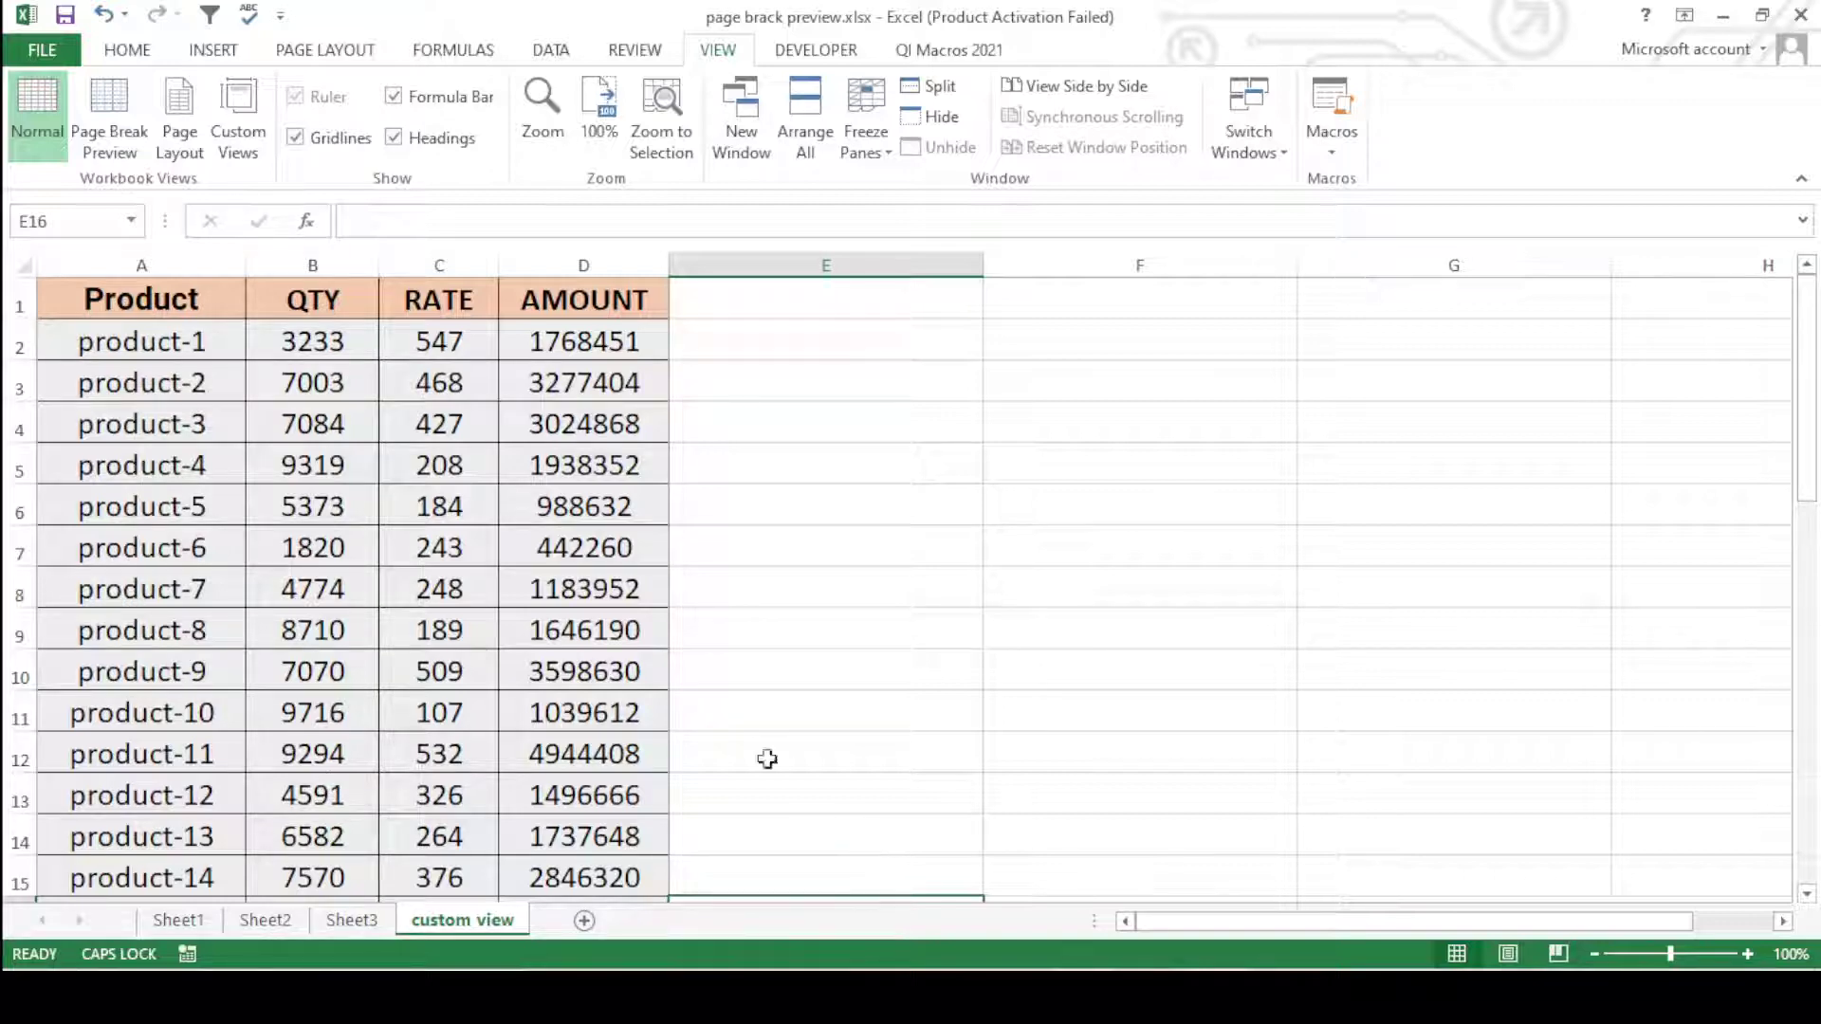
pyautogui.click(765, 679)
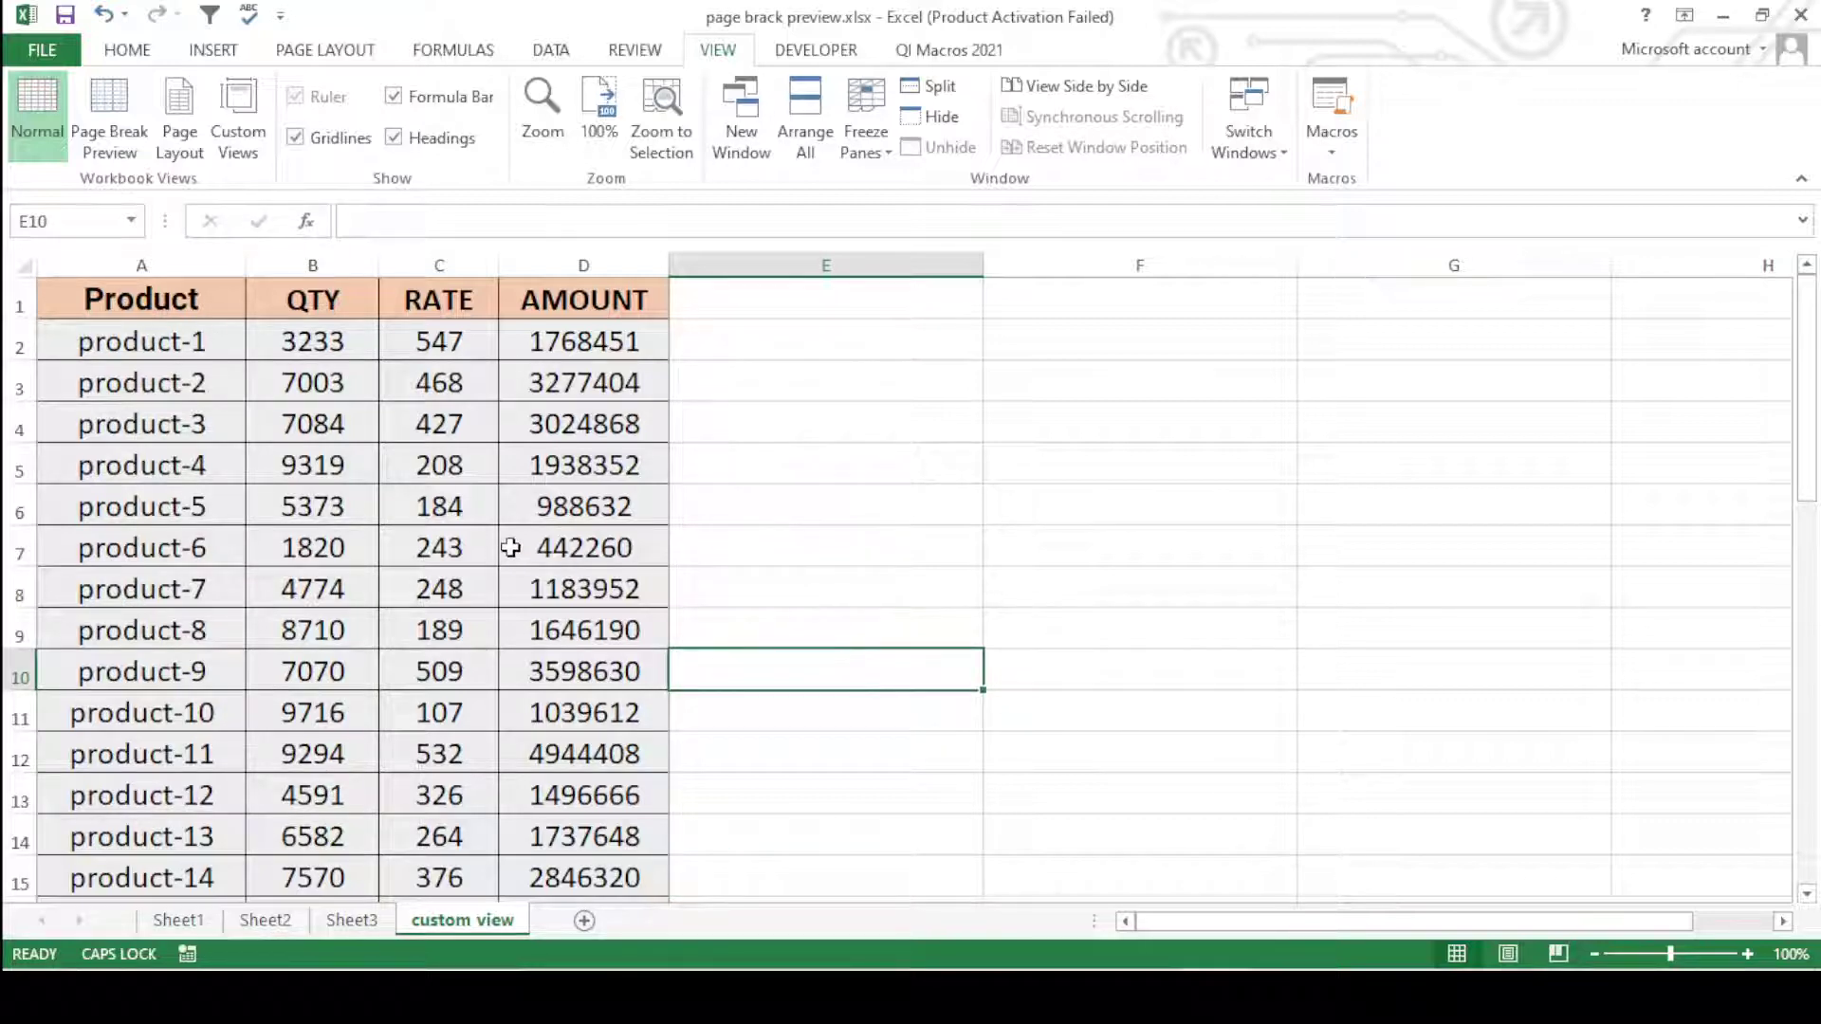
pyautogui.scroll(-3, 510, 548)
pyautogui.scroll(-4, 512, 531)
pyautogui.scroll(-2, 512, 531)
pyautogui.scroll(4, 523, 513)
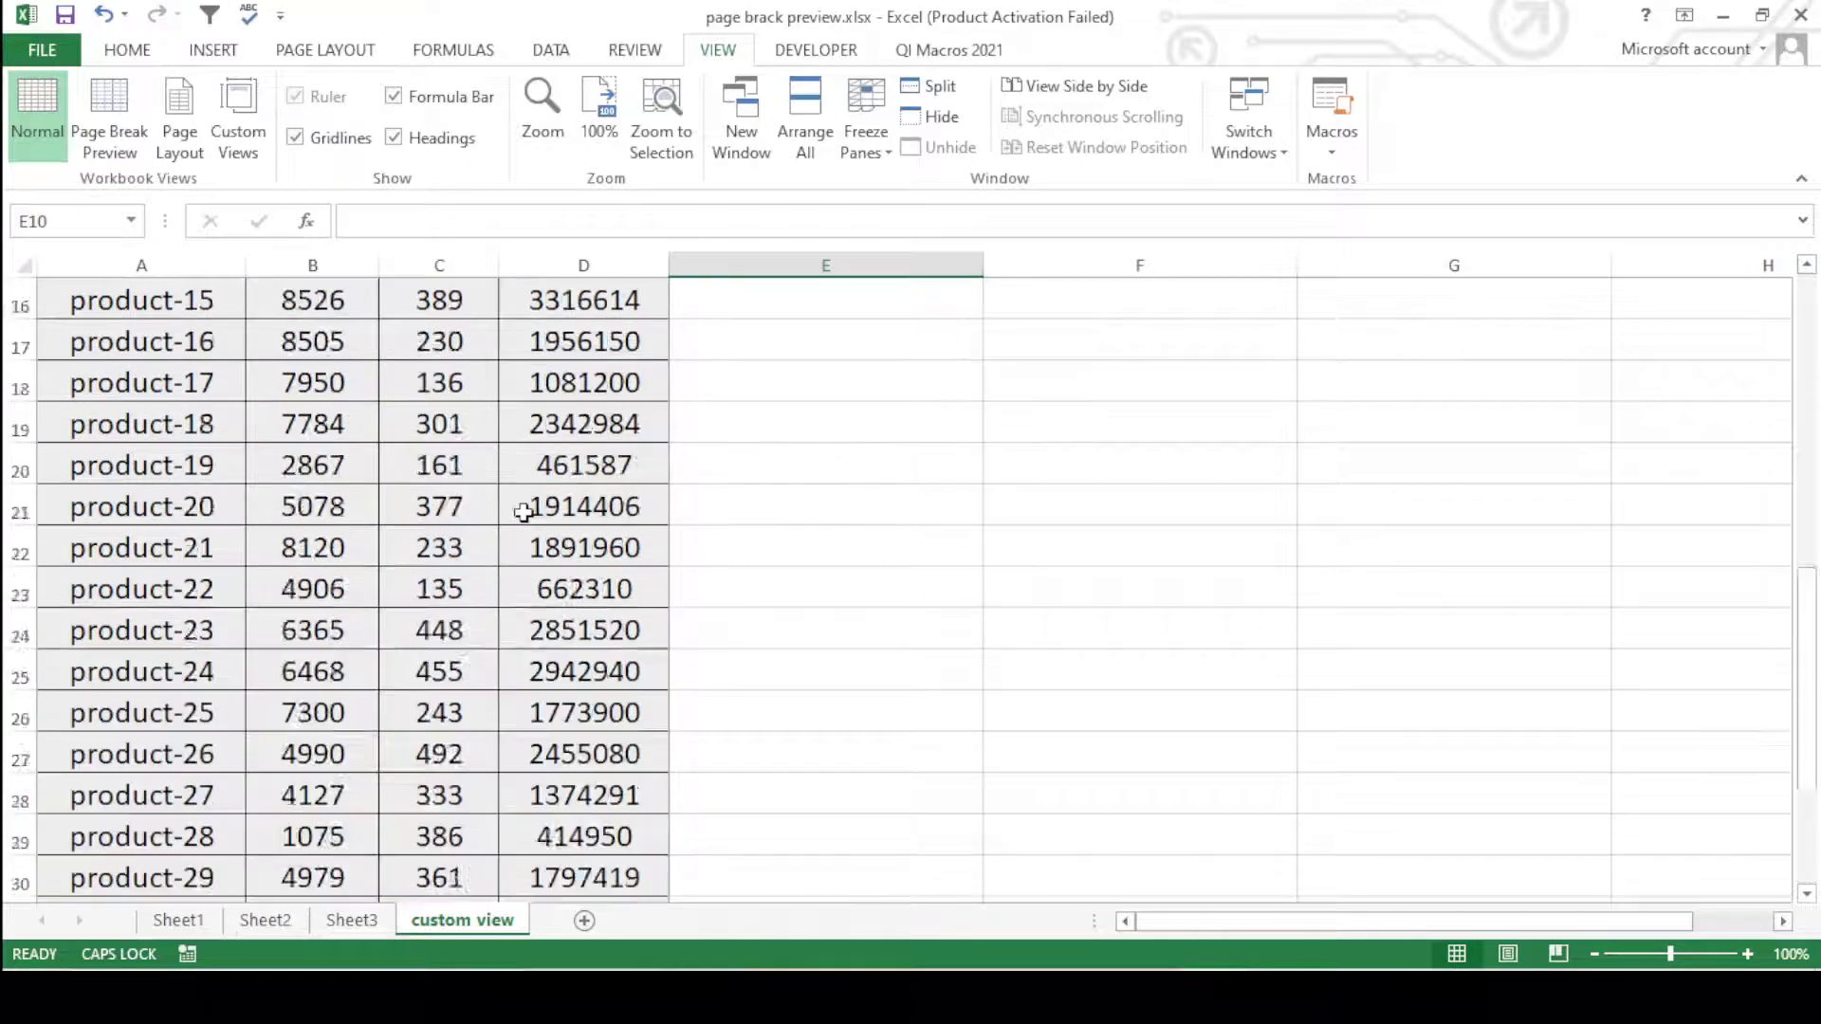
pyautogui.scroll(4, 523, 512)
pyautogui.scroll(1, 537, 500)
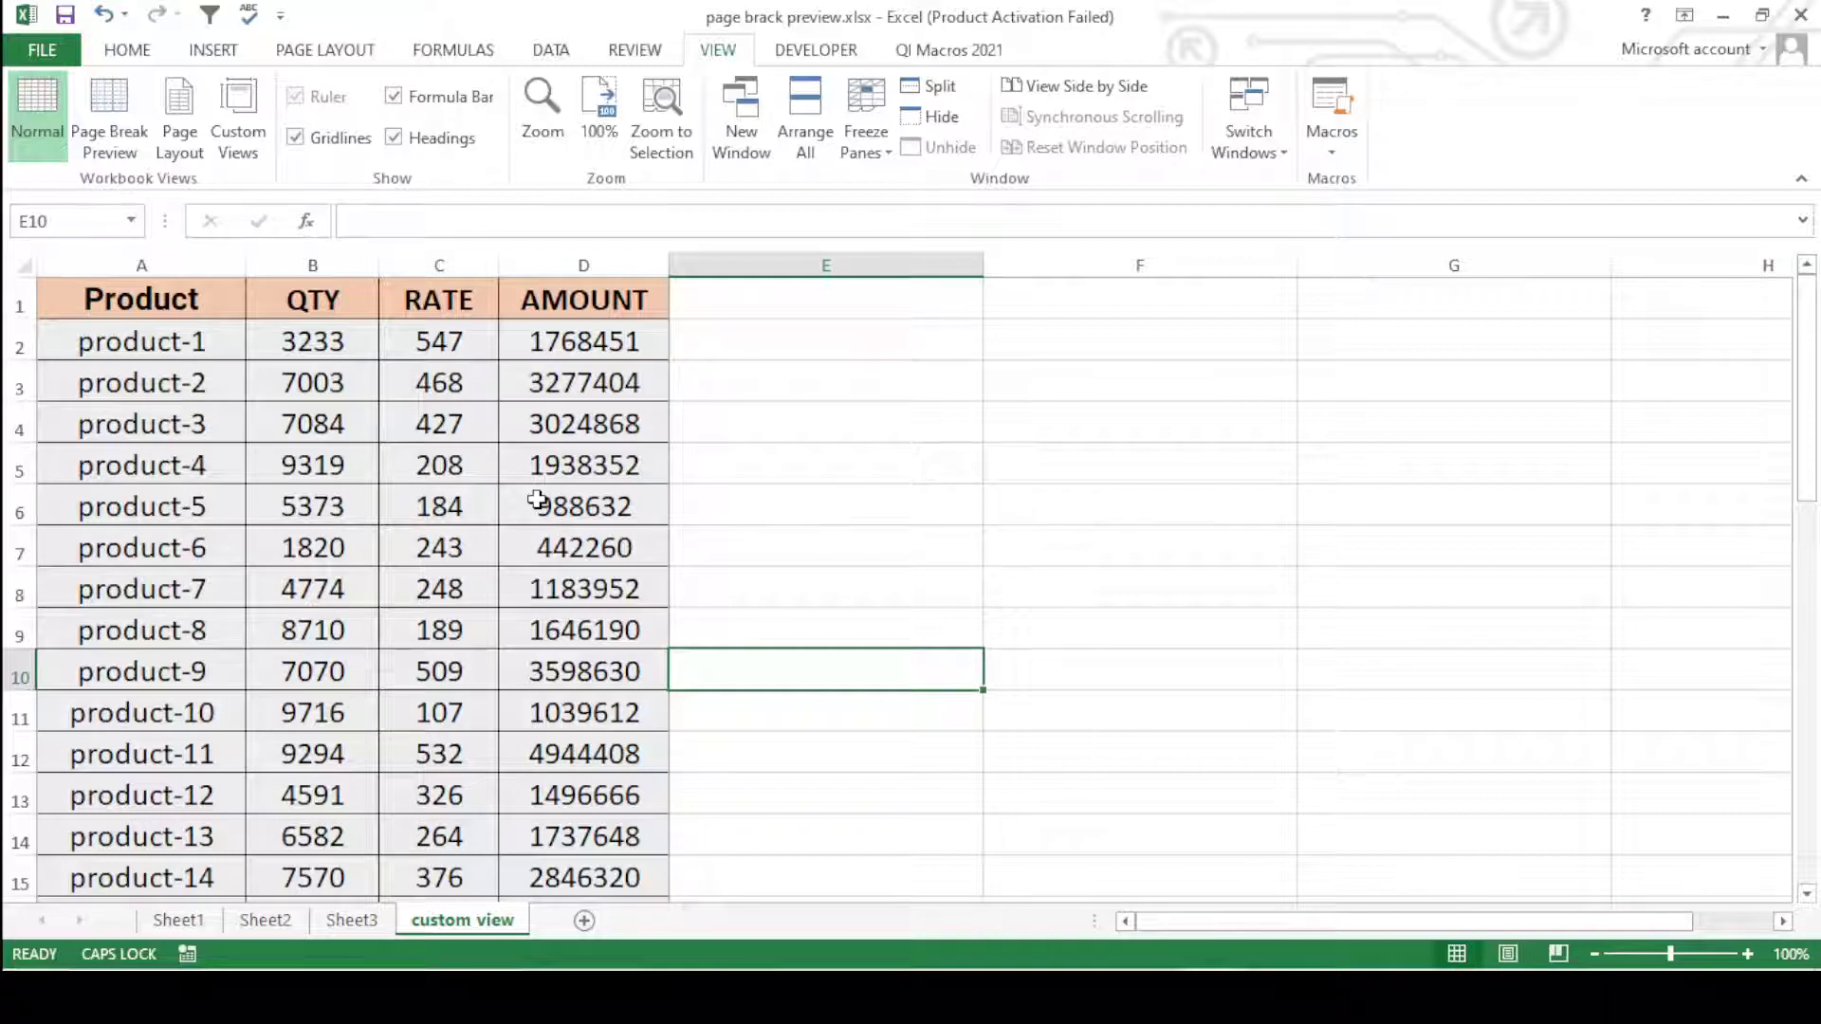
pyautogui.click(690, 550)
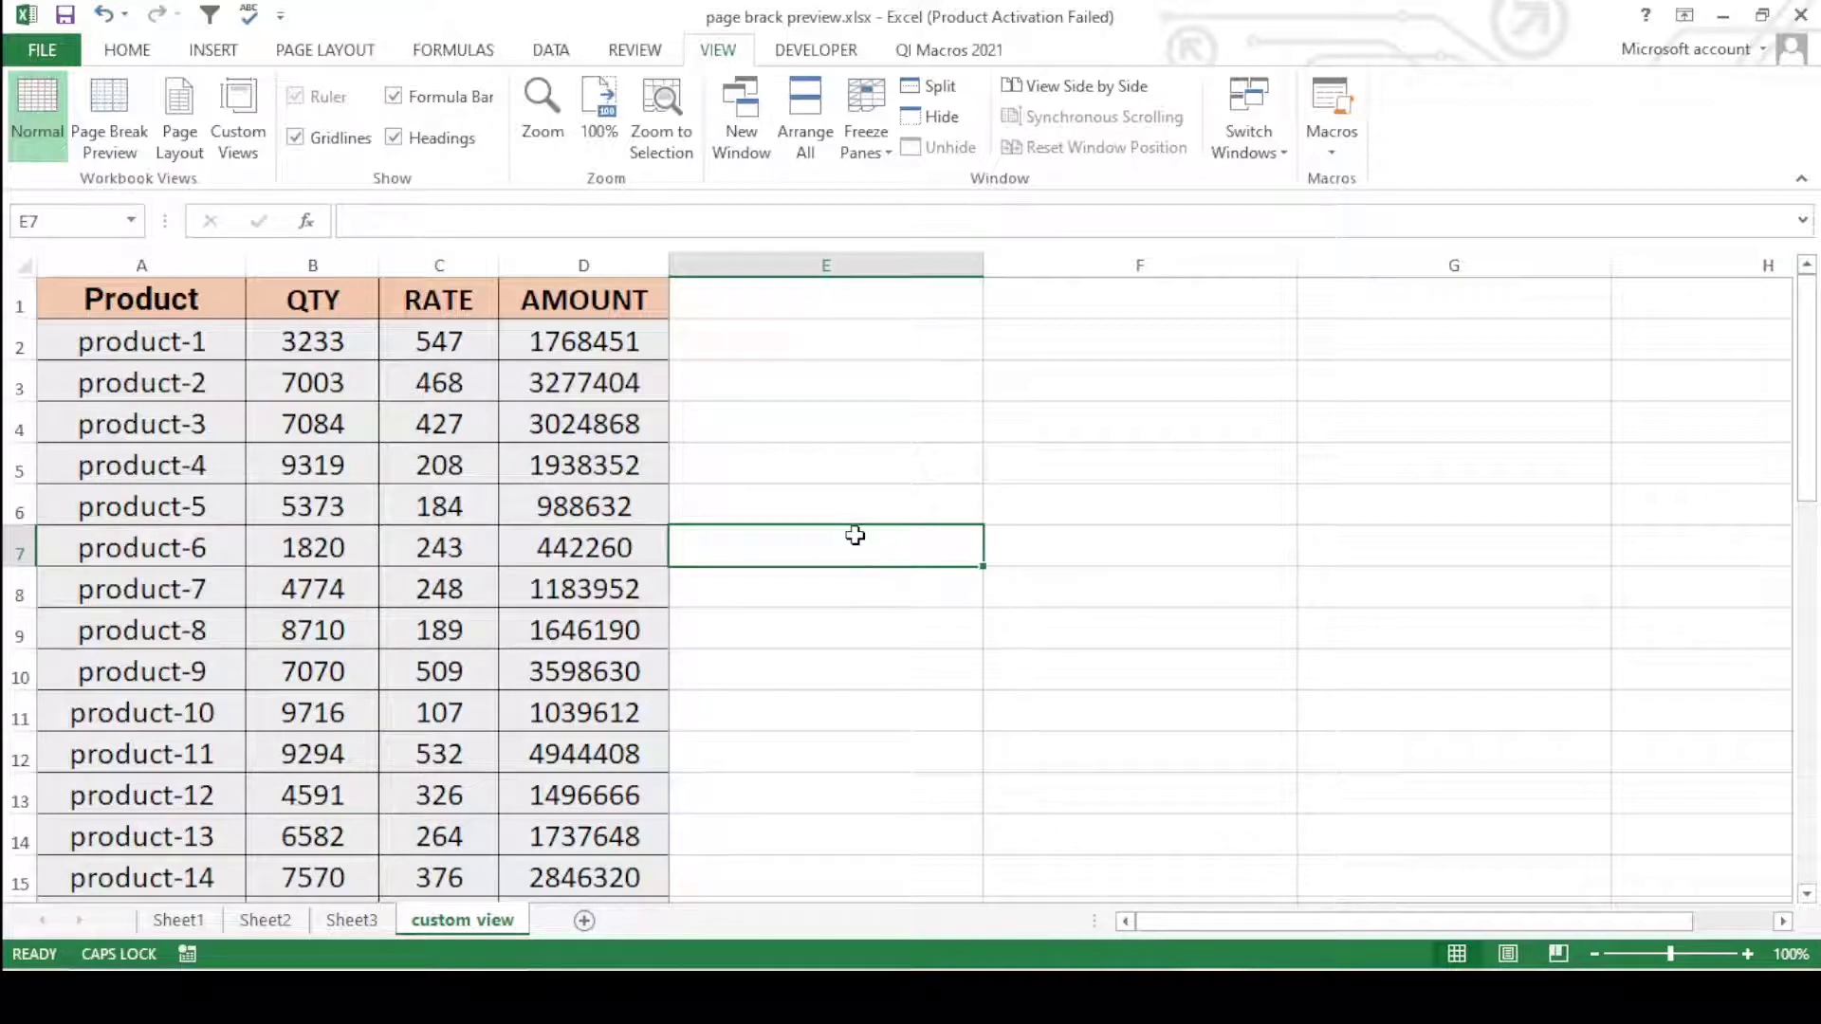
pyautogui.click(401, 502)
# - Select the whole sheet and raise the zoom to 120%
pyautogui.click(28, 270)
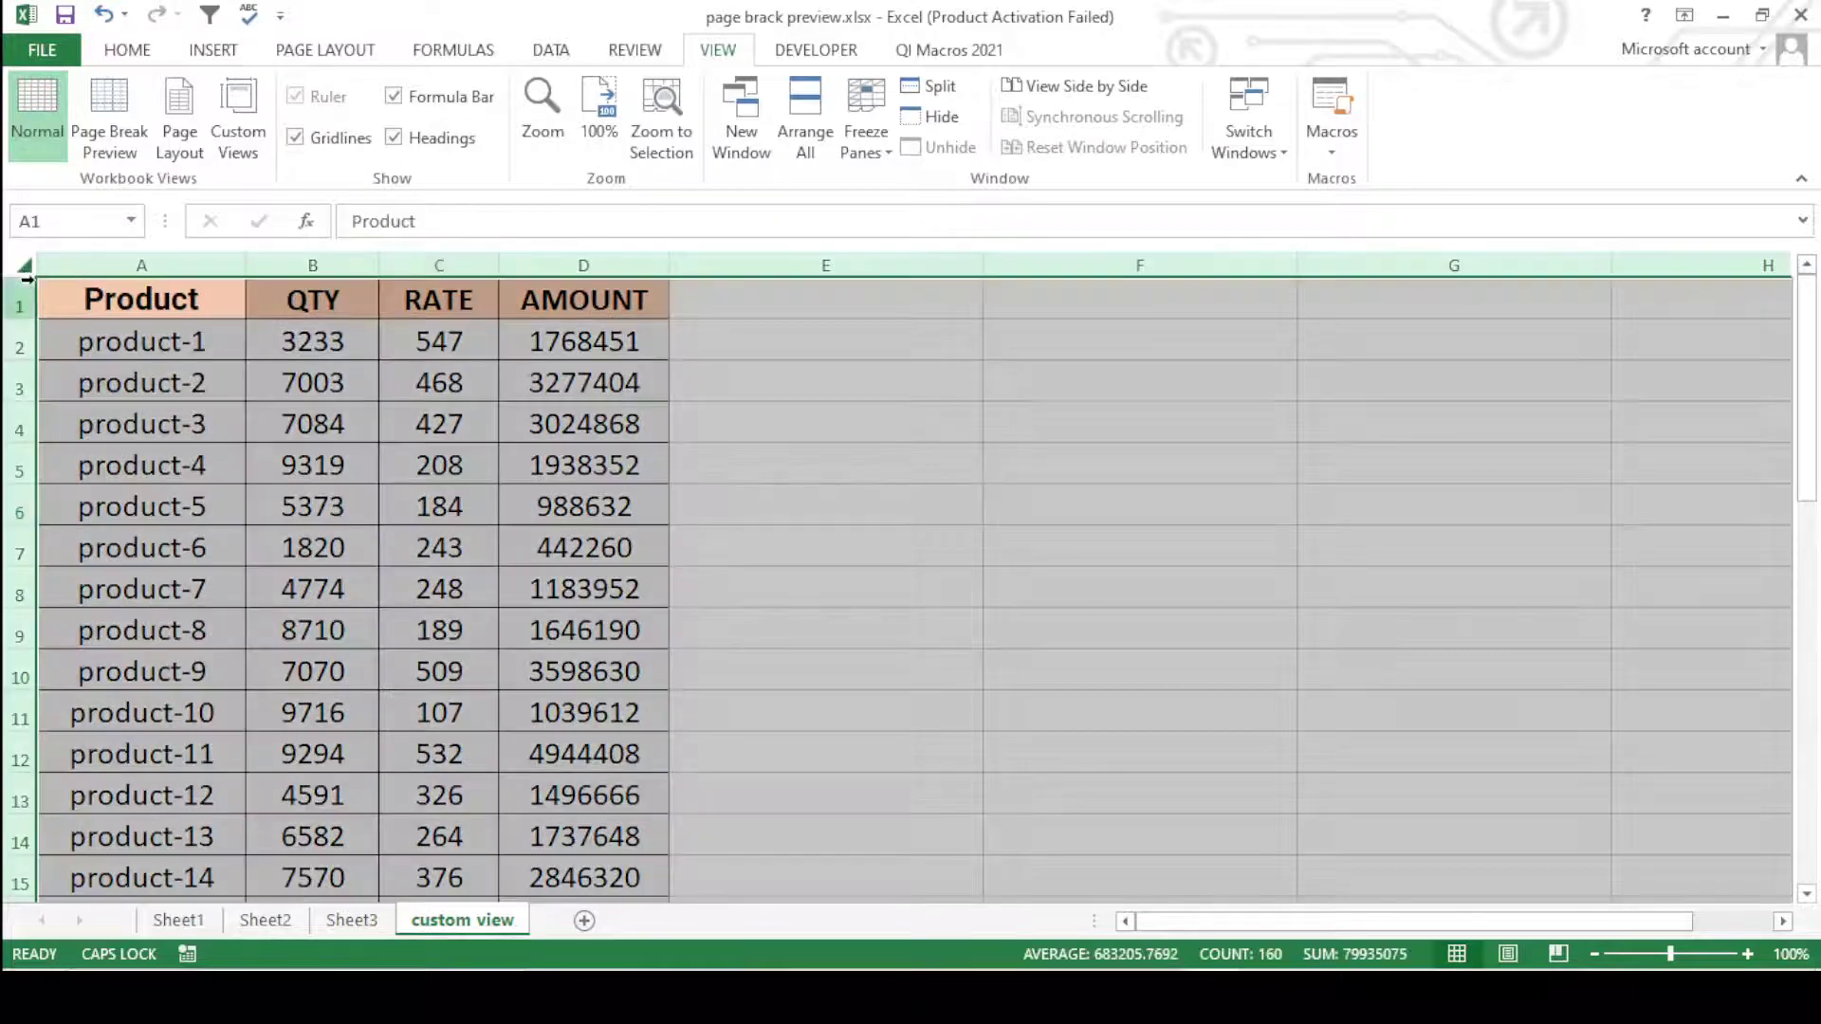
pyautogui.click(1747, 954)
pyautogui.click(1748, 954)
pyautogui.click(1370, 750)
pyautogui.scroll(-3, 294, 567)
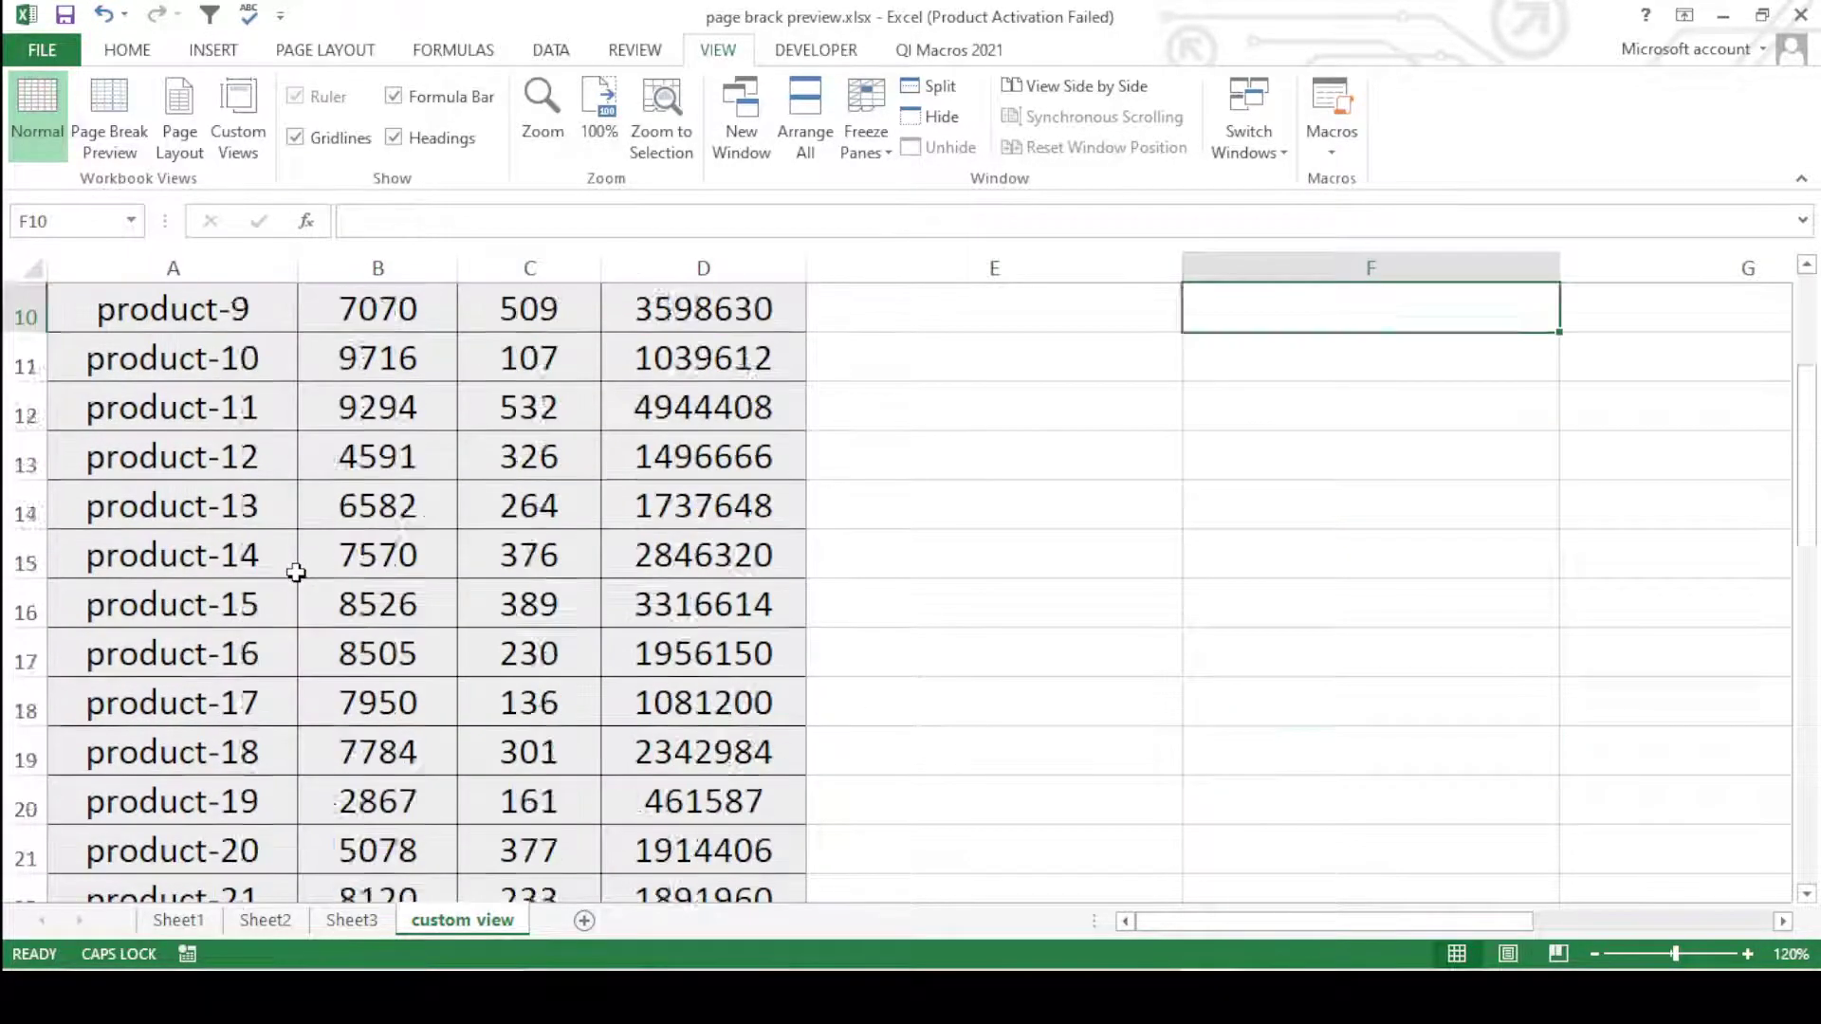
pyautogui.scroll(-1, 294, 567)
pyautogui.scroll(4, 294, 567)
pyautogui.click(520, 541)
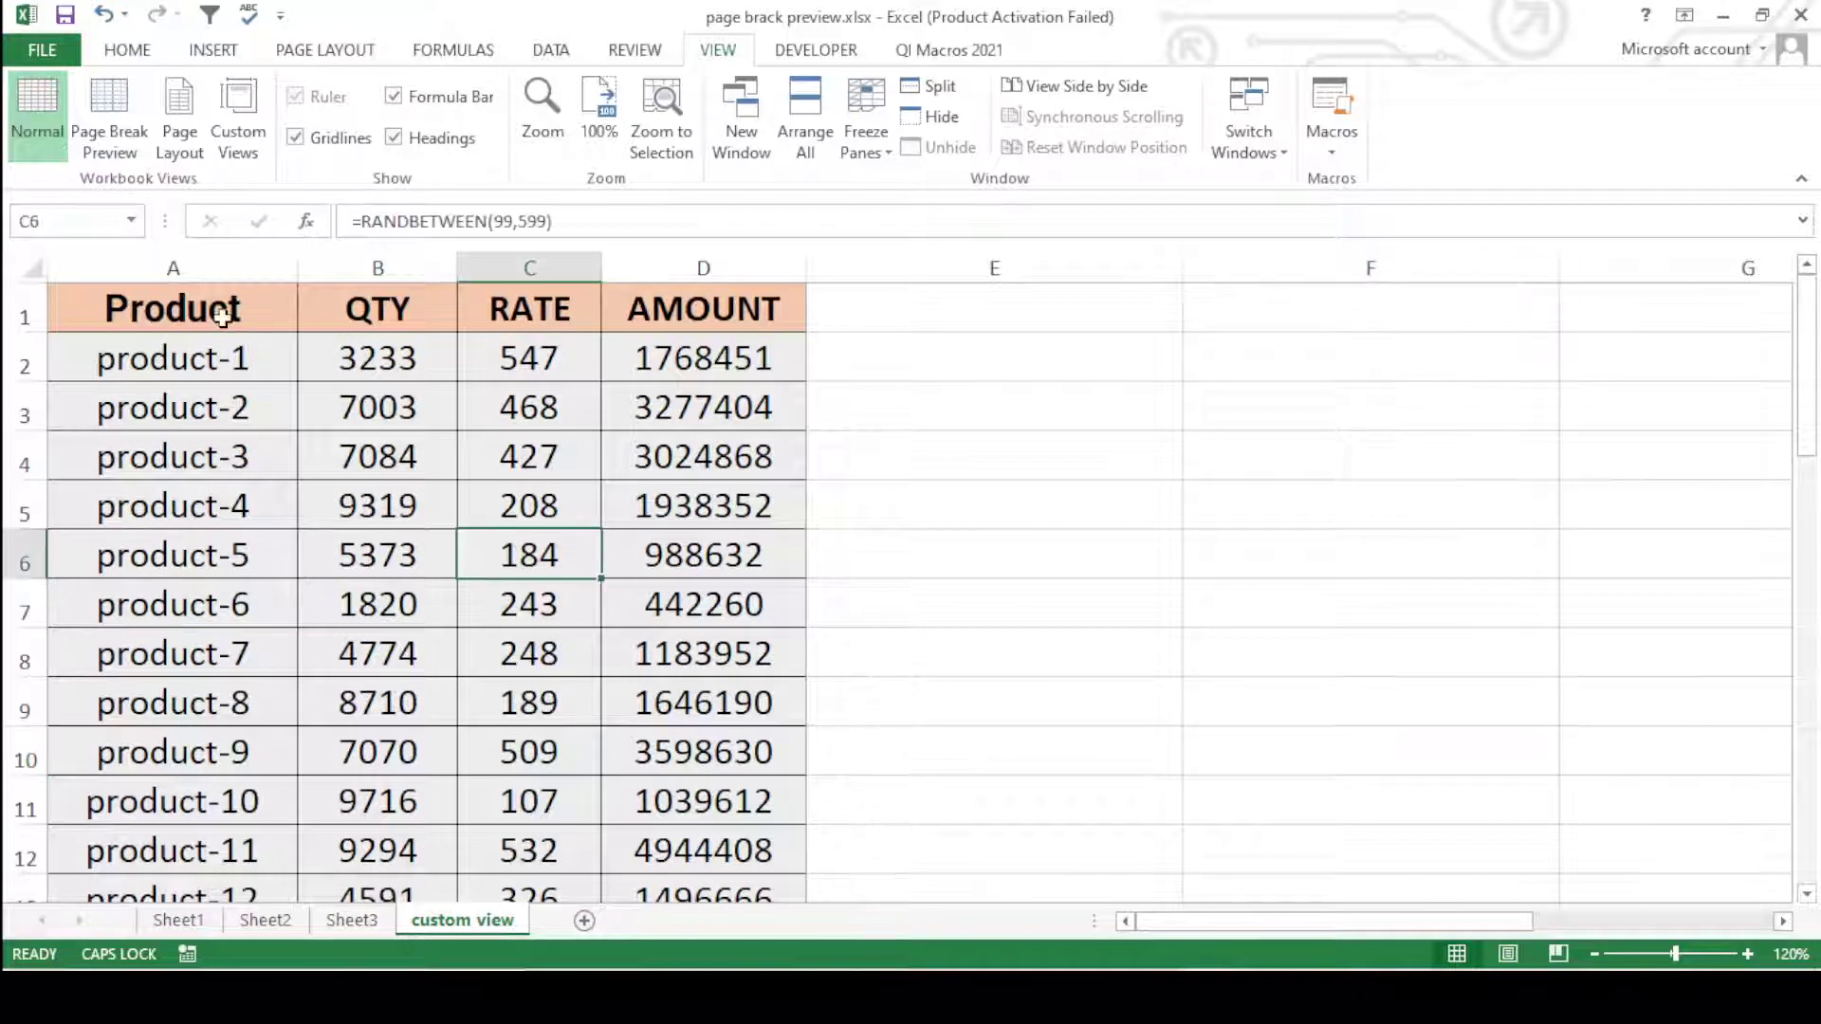
# - Widen columns A through D, bringing RATE to 21.00 and widening AMOUNT
pyautogui.moveTo(297, 270); pyautogui.dragTo(336, 270)
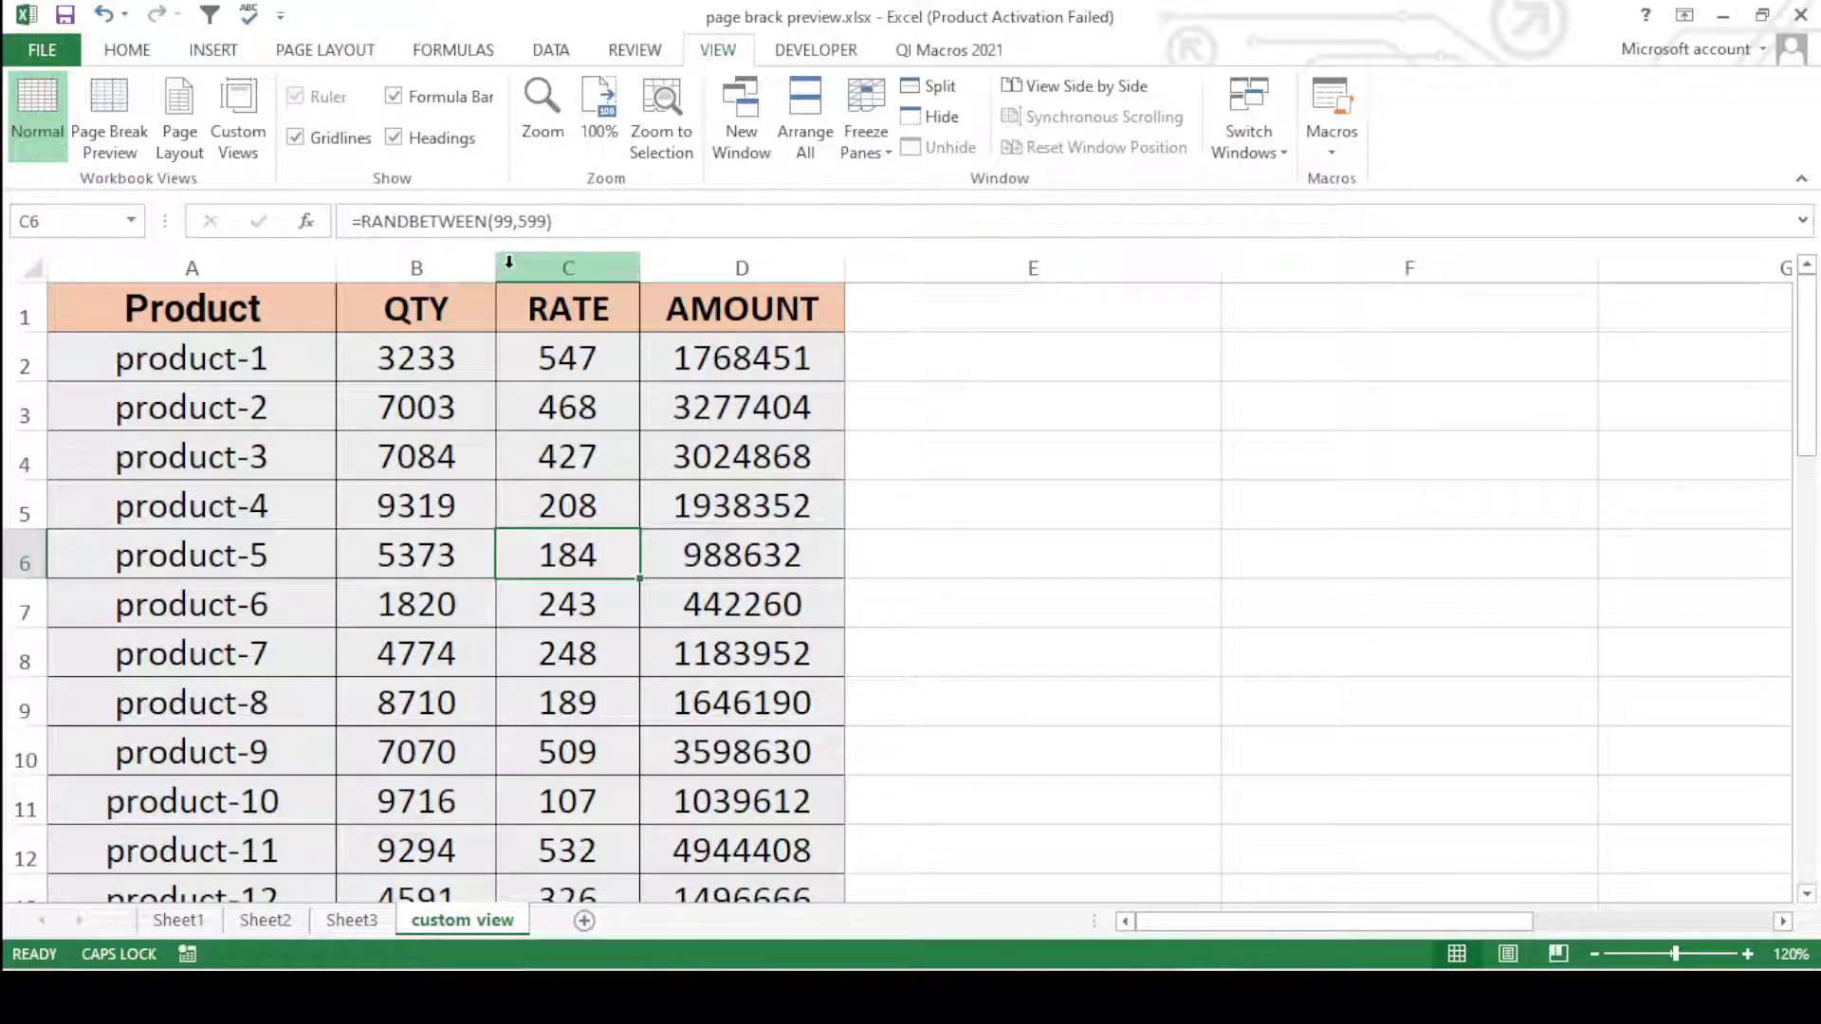
pyautogui.click(559, 268)
pyautogui.moveTo(495, 269); pyautogui.dragTo(521, 269)
pyautogui.moveTo(666, 285); pyautogui.dragTo(688, 284)
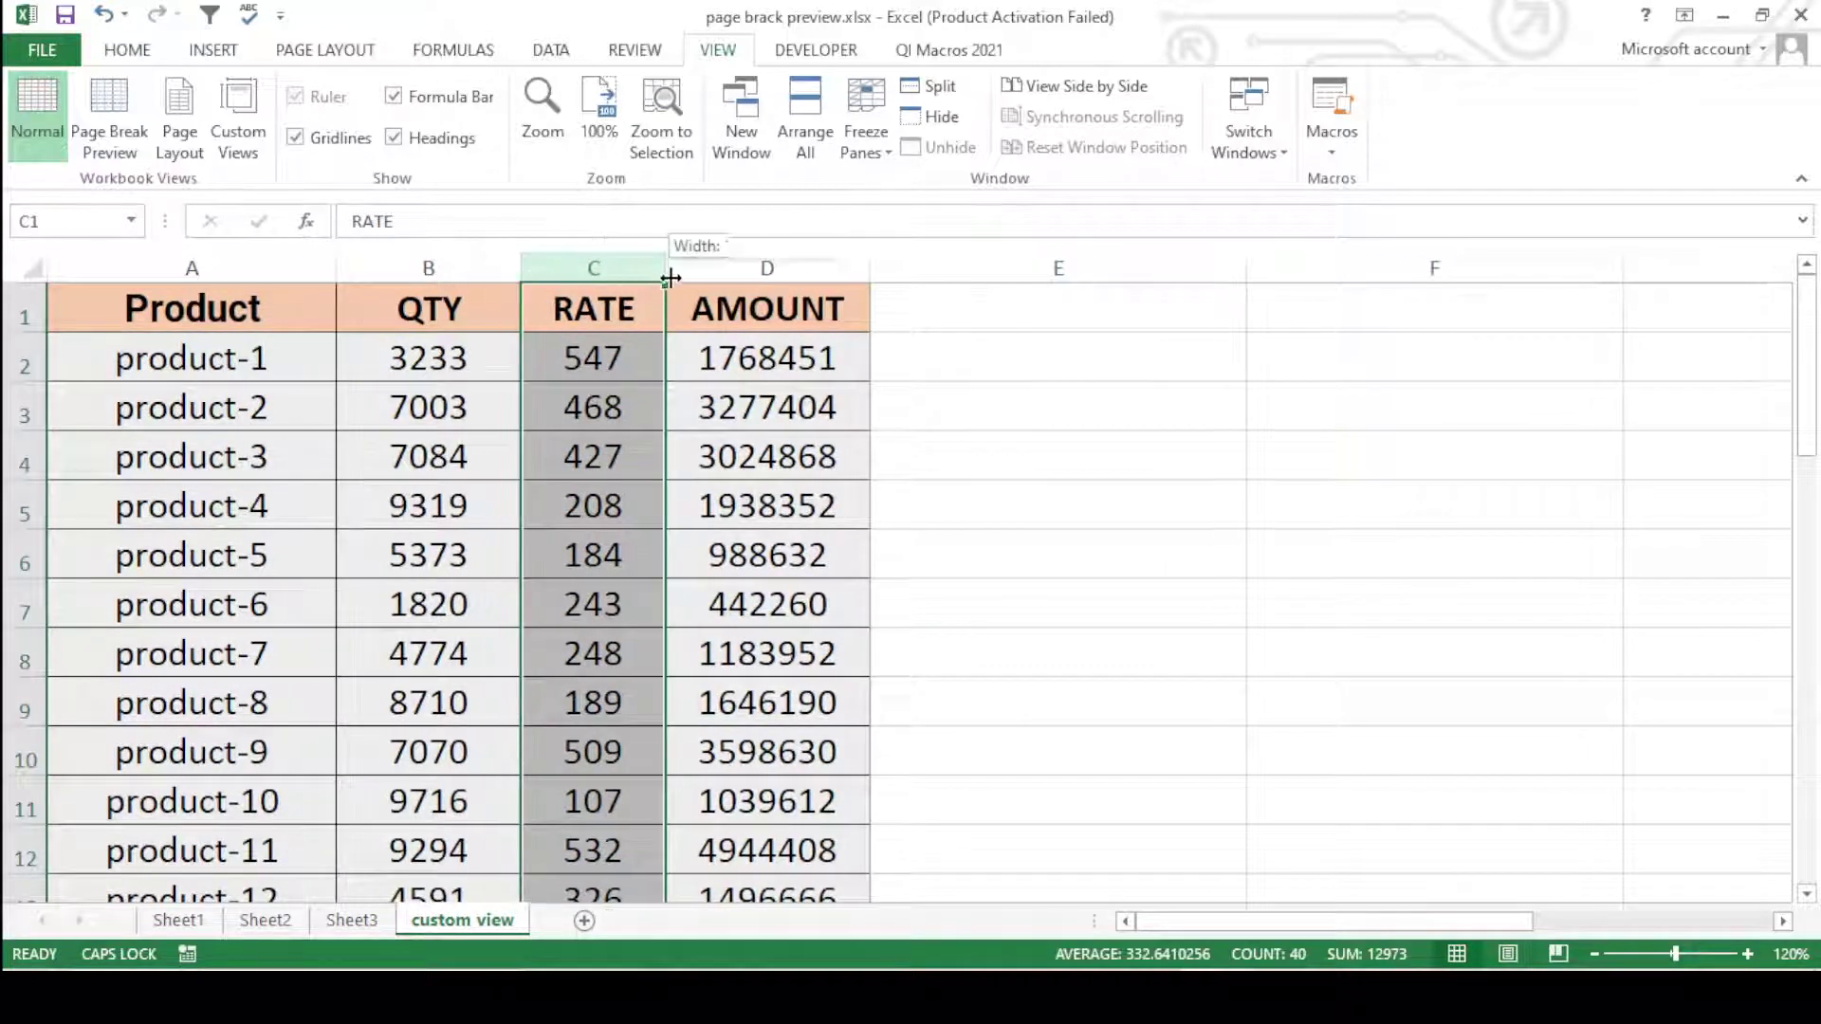
pyautogui.moveTo(892, 284); pyautogui.dragTo(928, 285)
pyautogui.click(1057, 464)
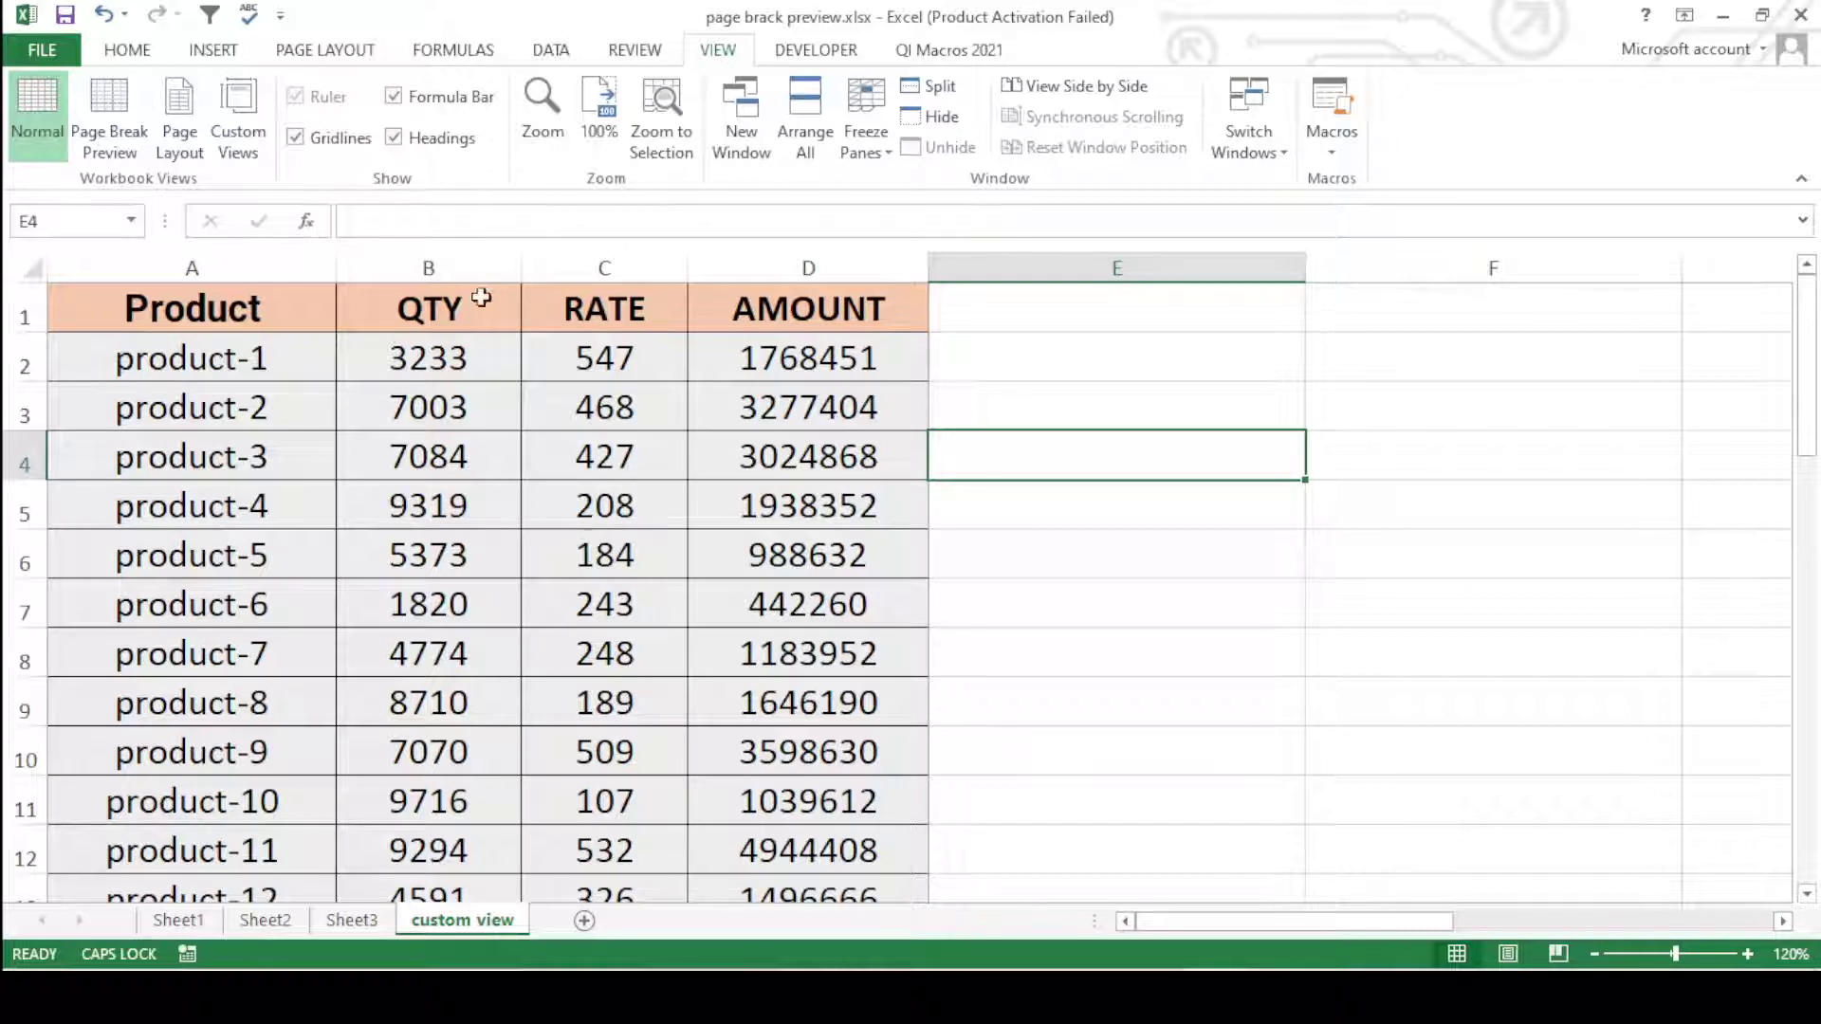
# - Check the product-1 cell, the AMOUNT QTY×RATE formula and the QTY header
pyautogui.click(236, 344)
pyautogui.click(842, 406)
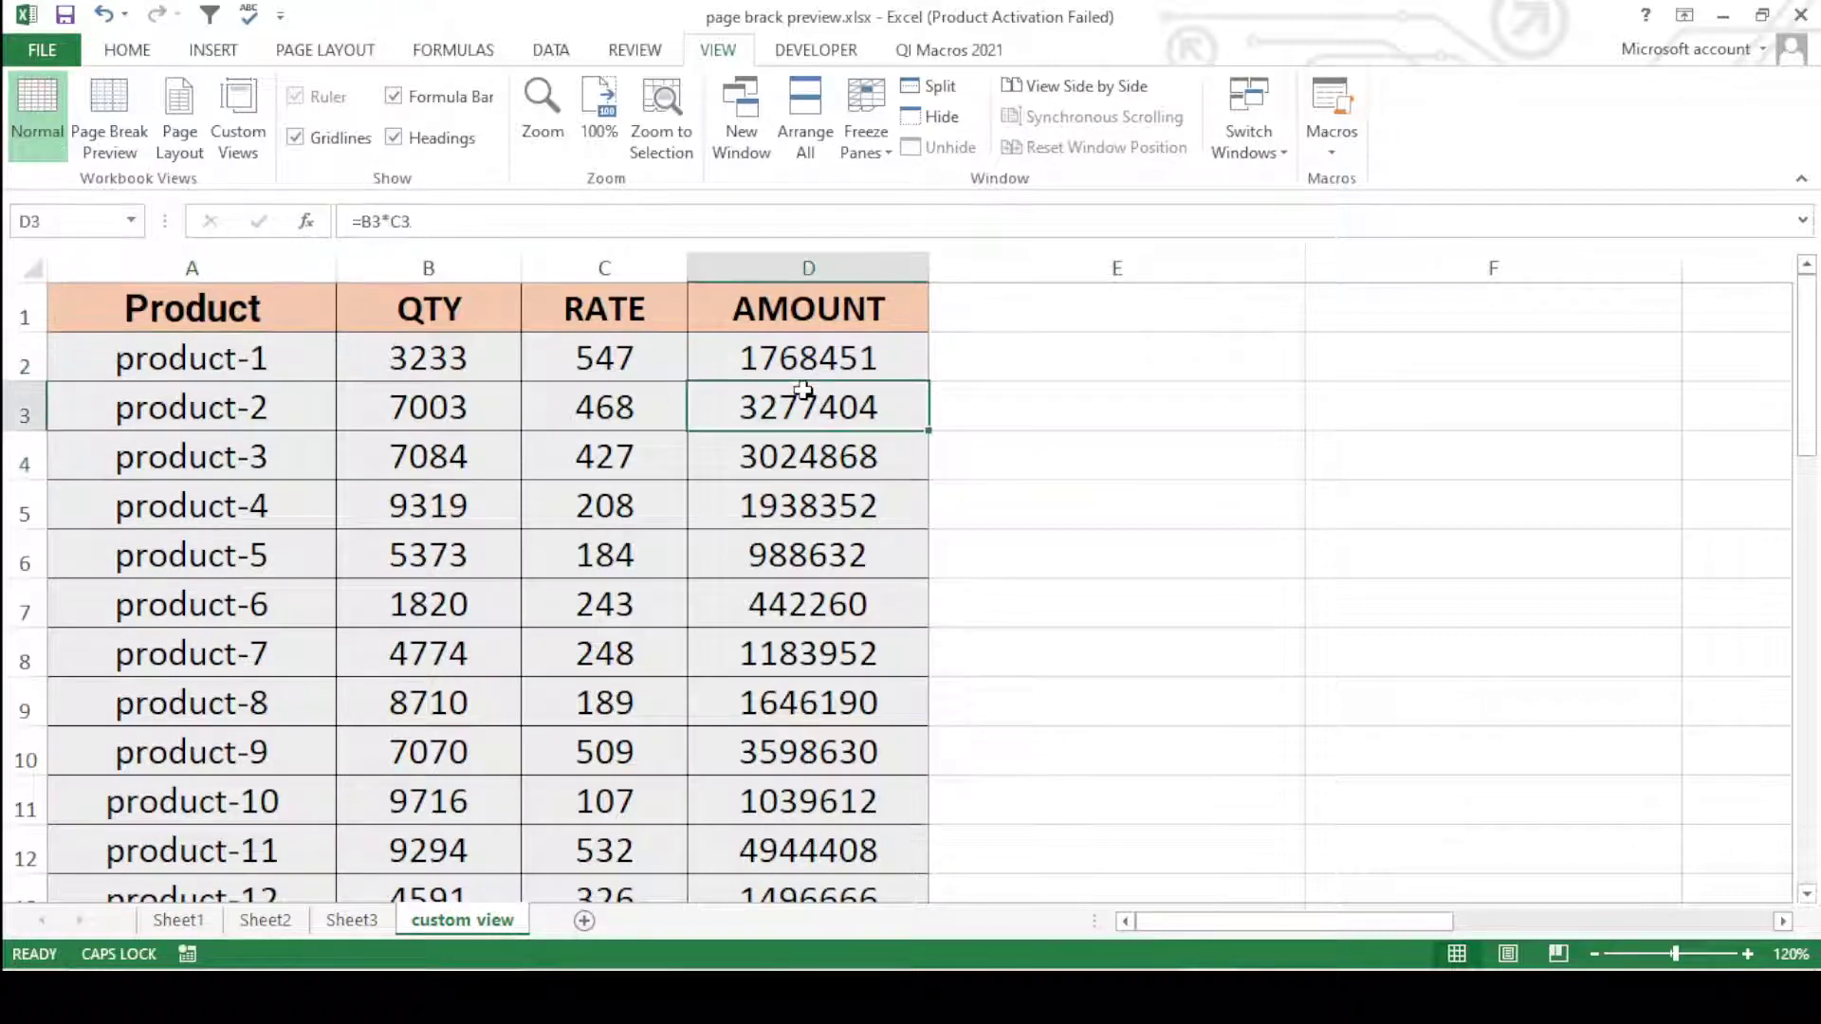
pyautogui.click(488, 289)
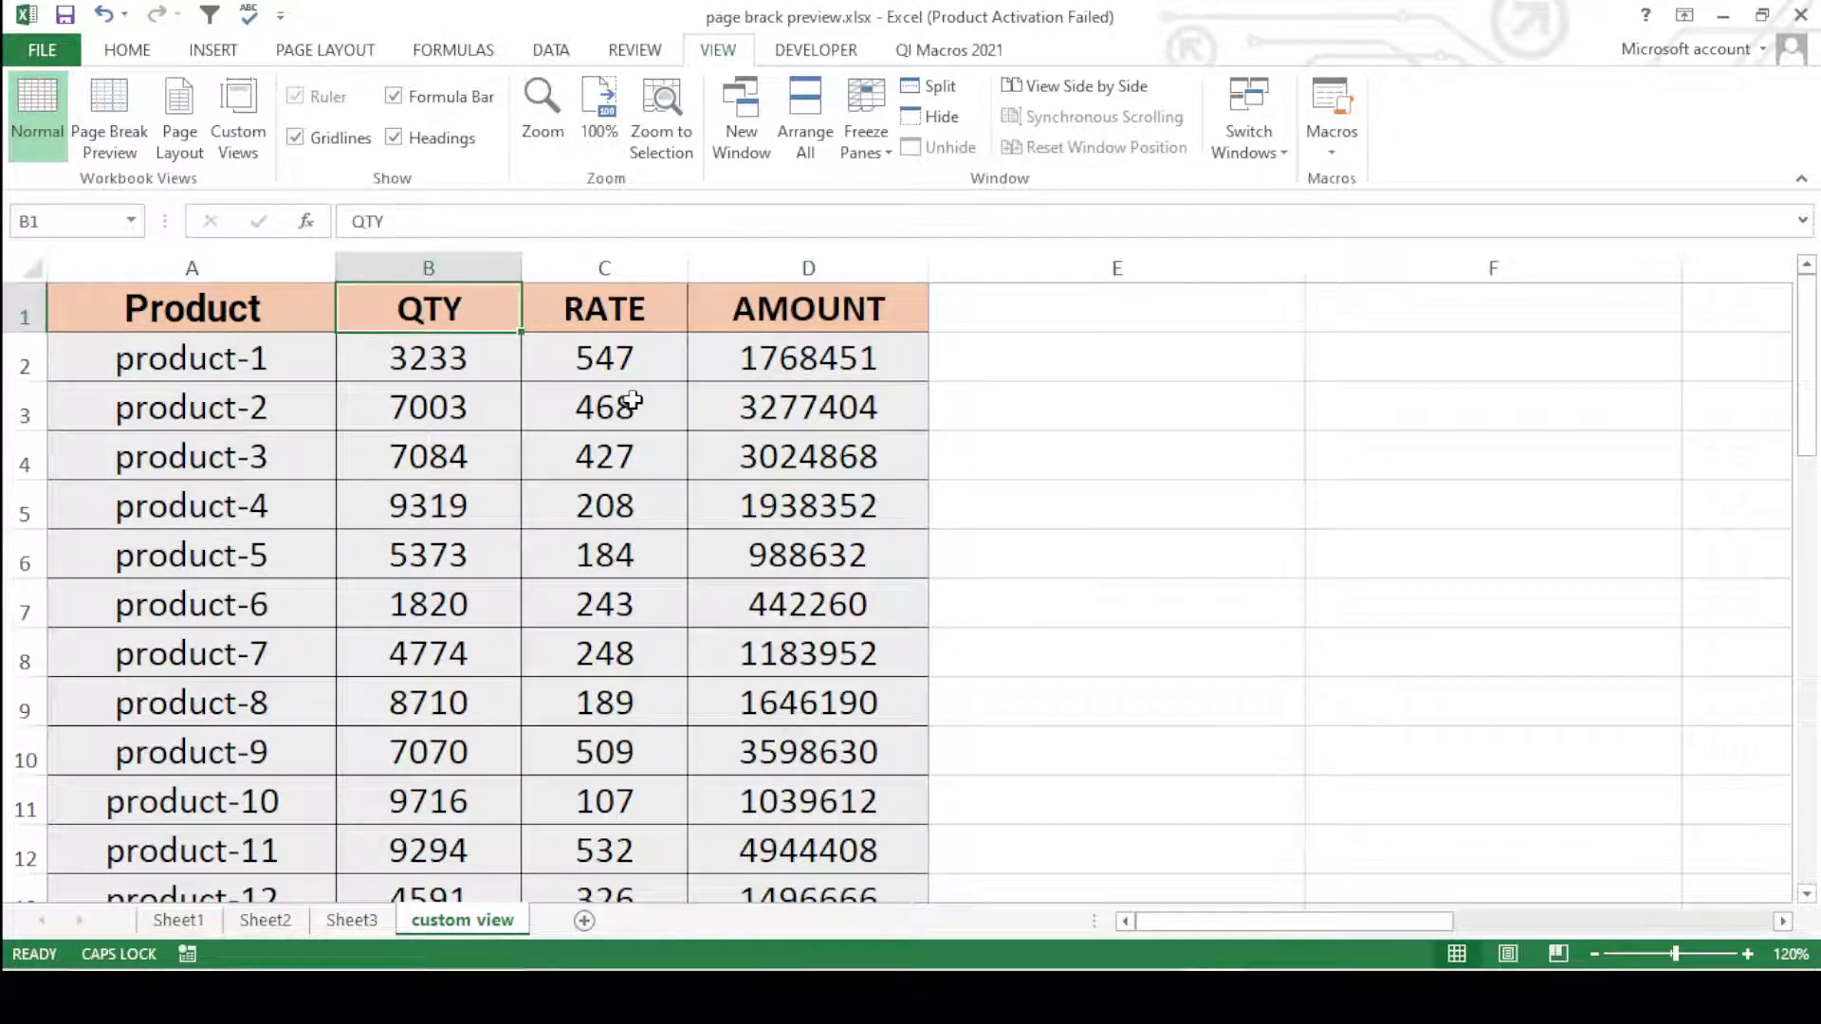
pyautogui.click(630, 402)
pyautogui.click(1028, 512)
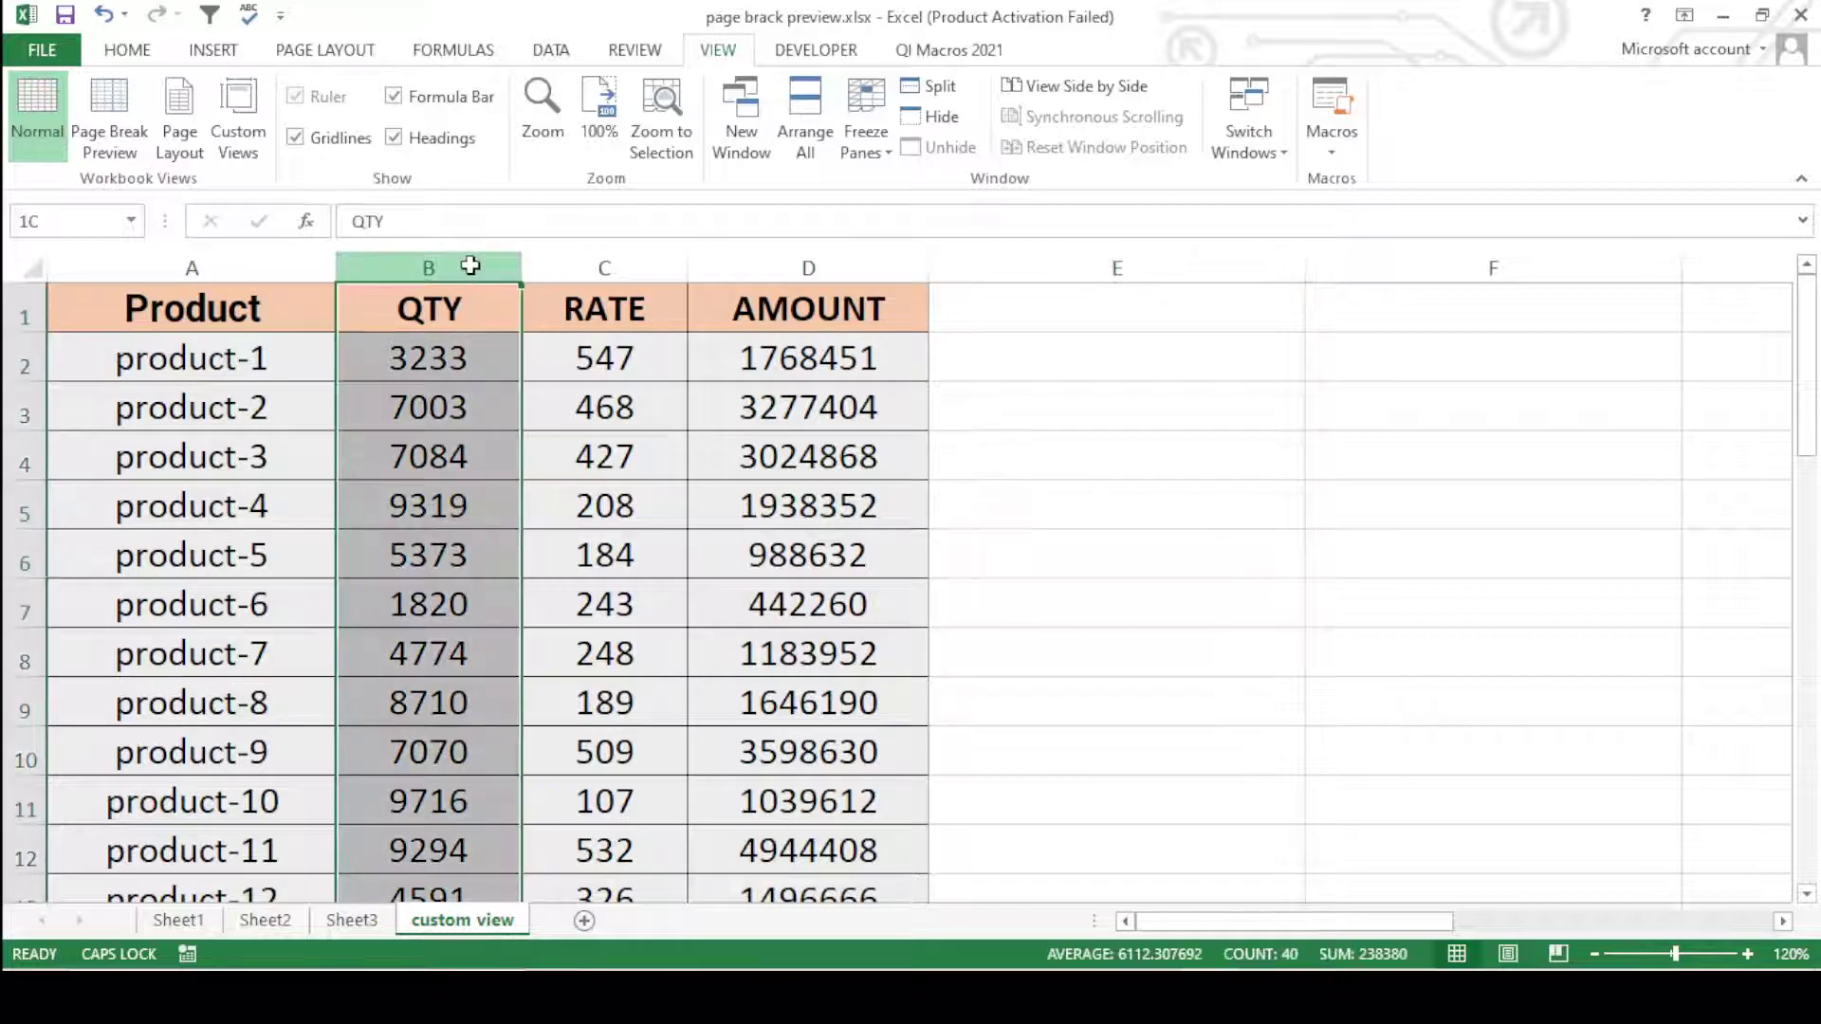
# - Hide columns B:C (QTY and RATE), leaving Product and AMOUNT visible
pyautogui.moveTo(469, 266); pyautogui.dragTo(541, 270)
pyautogui.rightClick(510, 393)
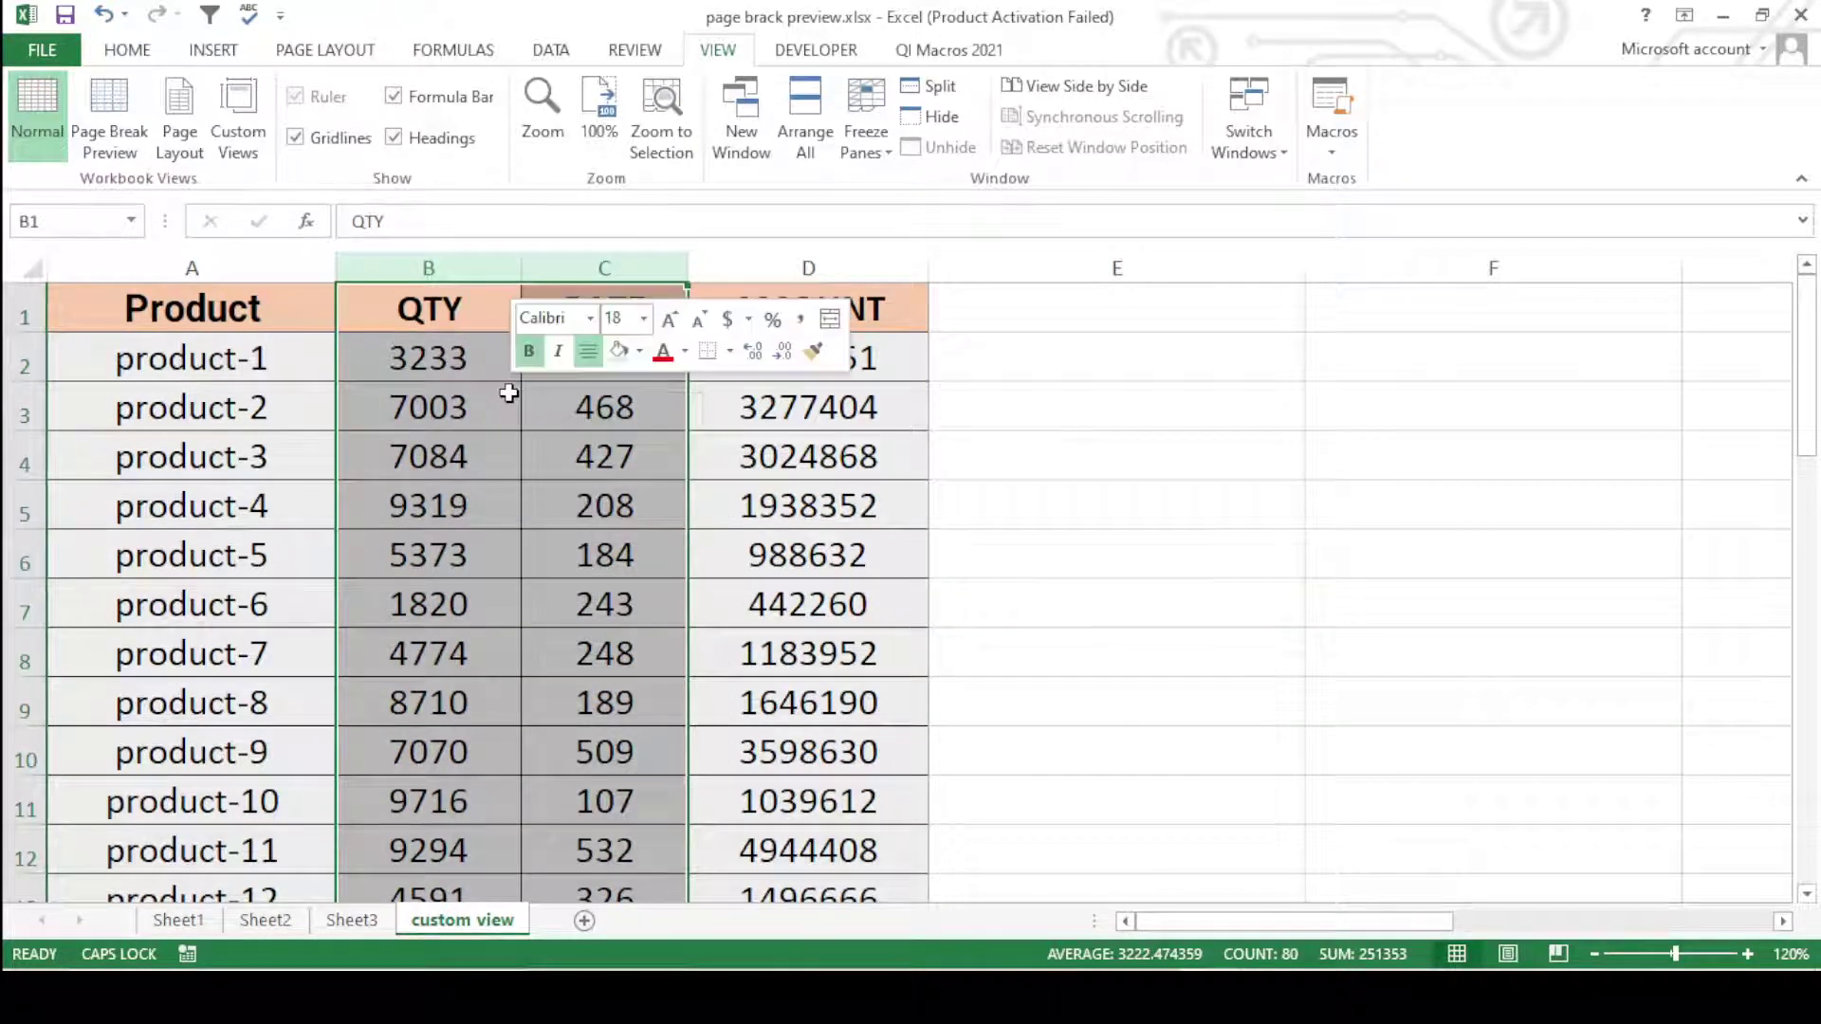
pyautogui.click(574, 743)
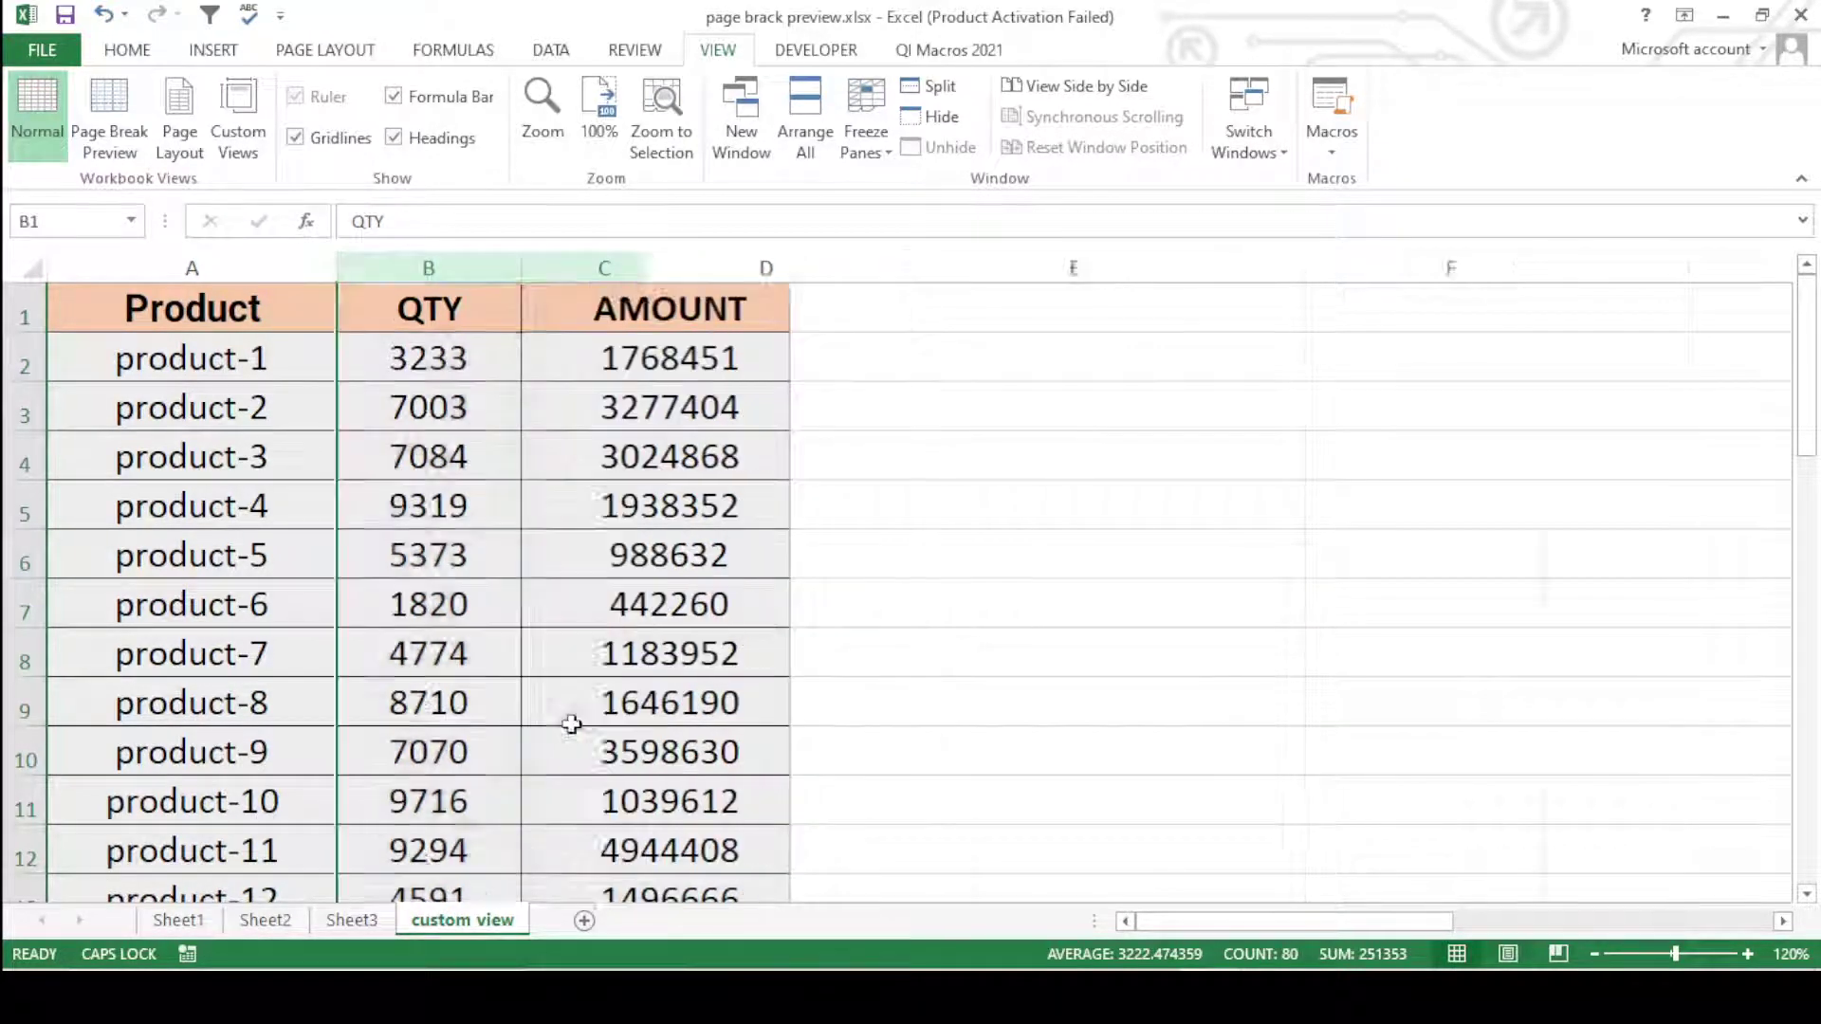
pyautogui.click(825, 664)
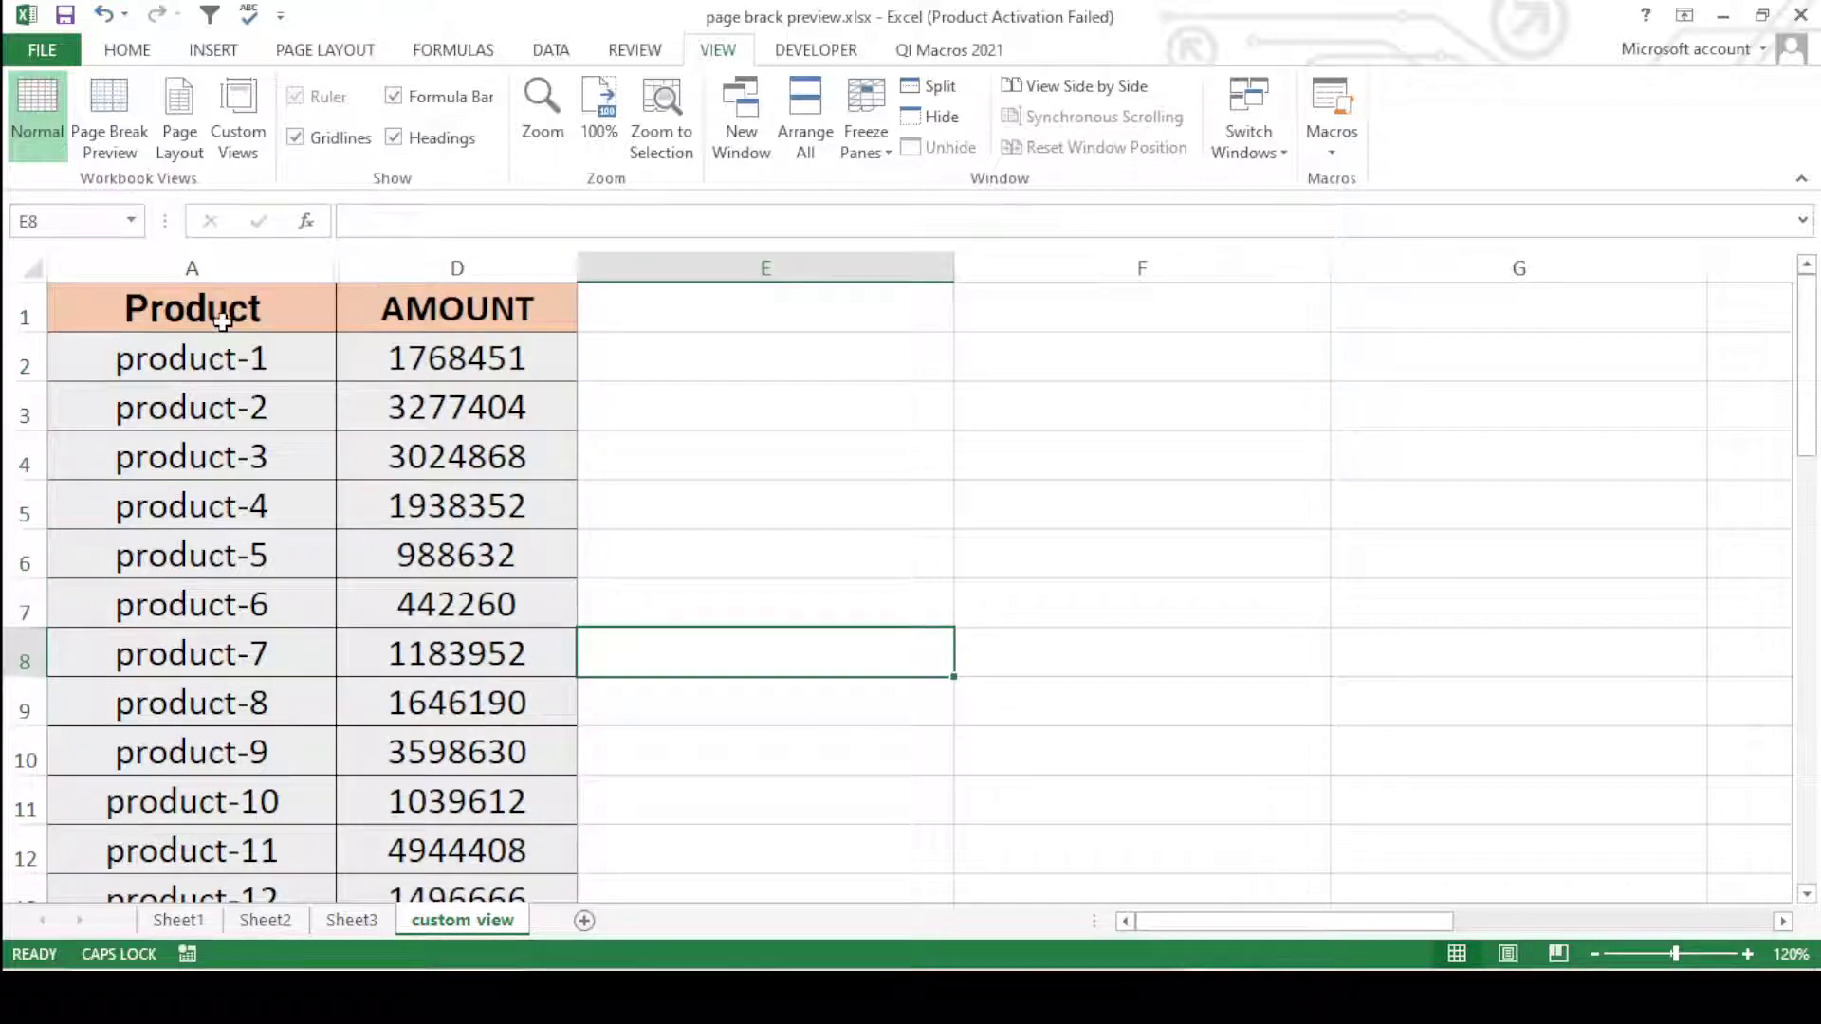
pyautogui.click(231, 311)
pyautogui.click(499, 314)
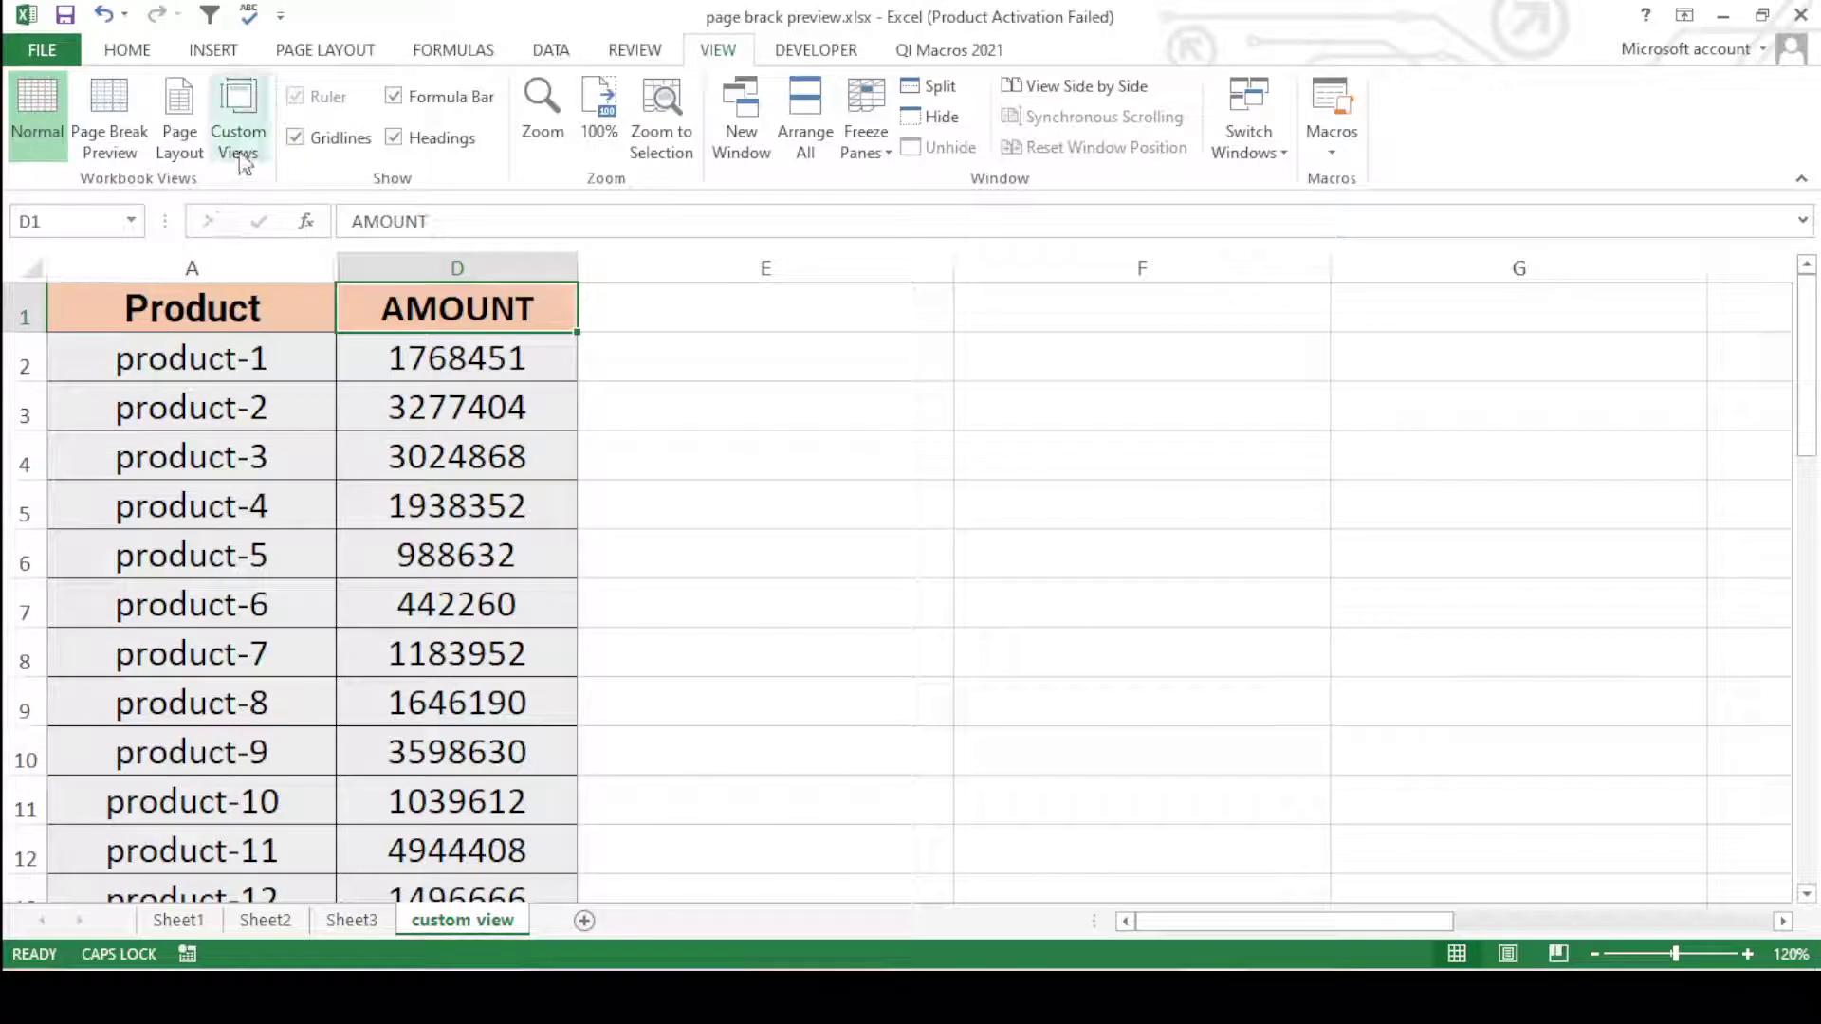
# - Add a custom view named AMOUNT, keeping print settings and hidden columns included
pyautogui.click(244, 119)
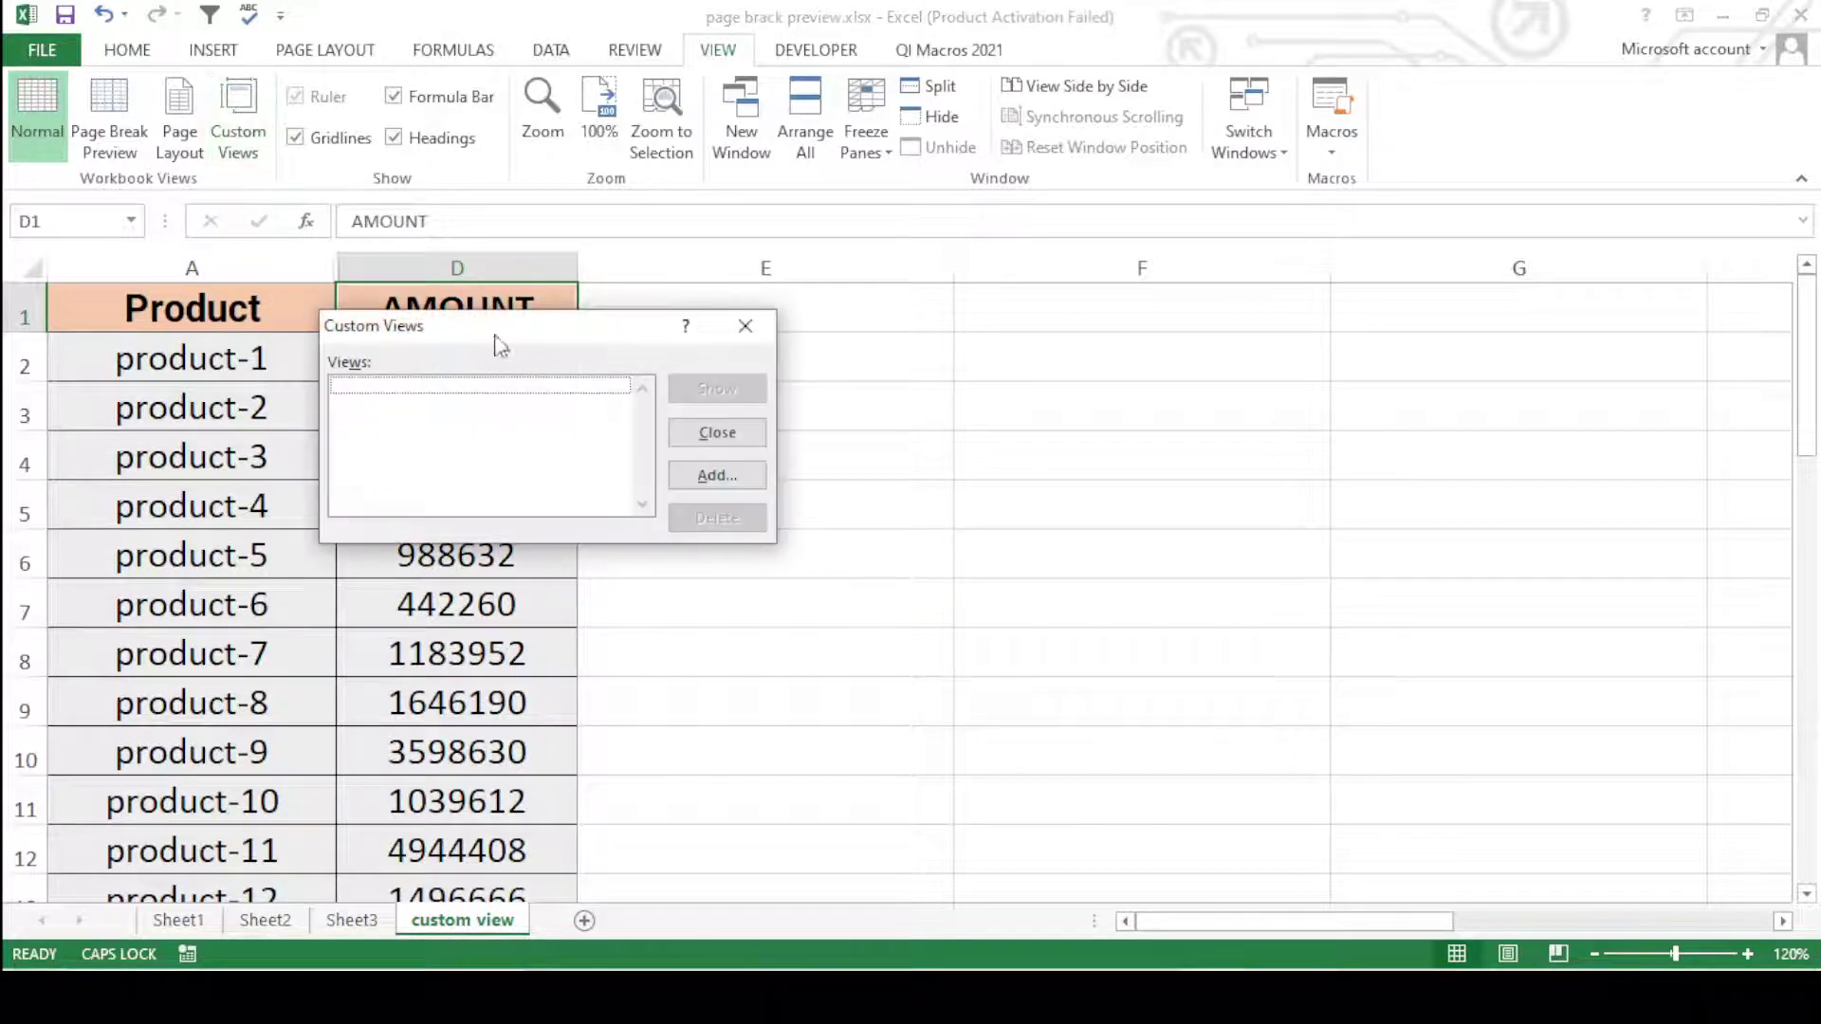
pyautogui.moveTo(495, 339); pyautogui.dragTo(812, 296)
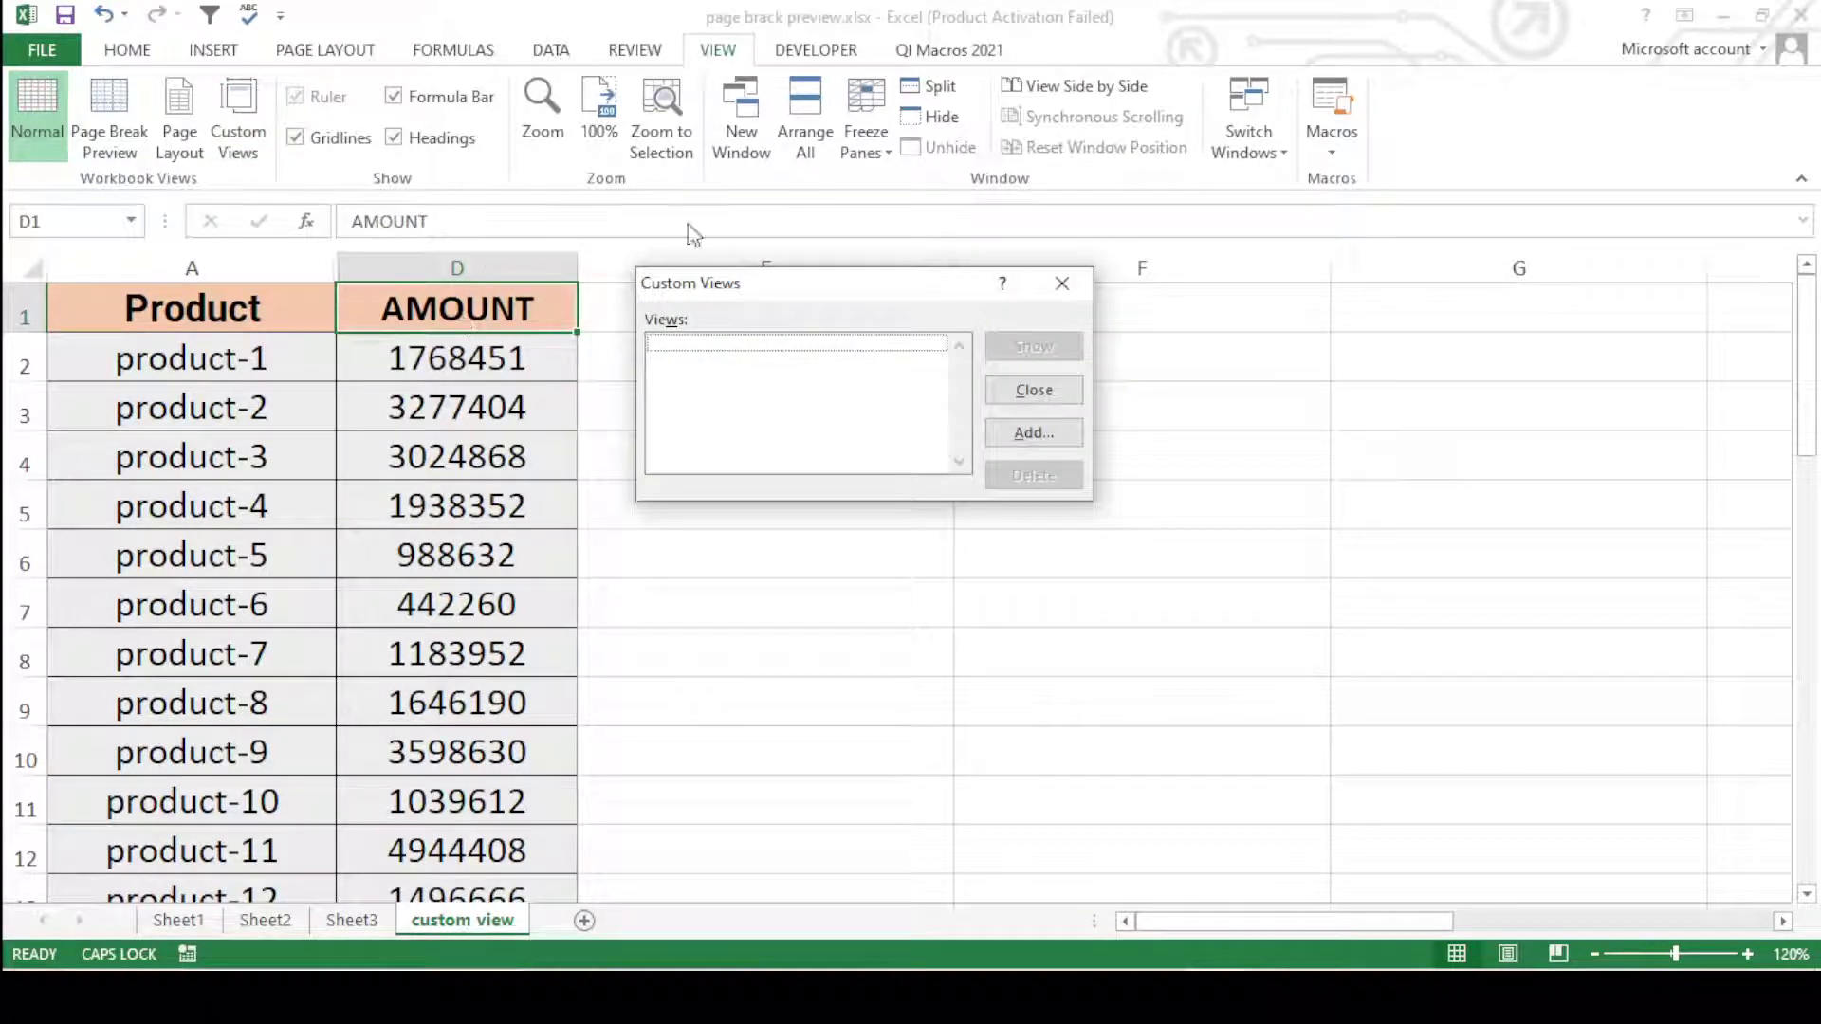
pyautogui.click(1034, 434)
pyautogui.write('AM')
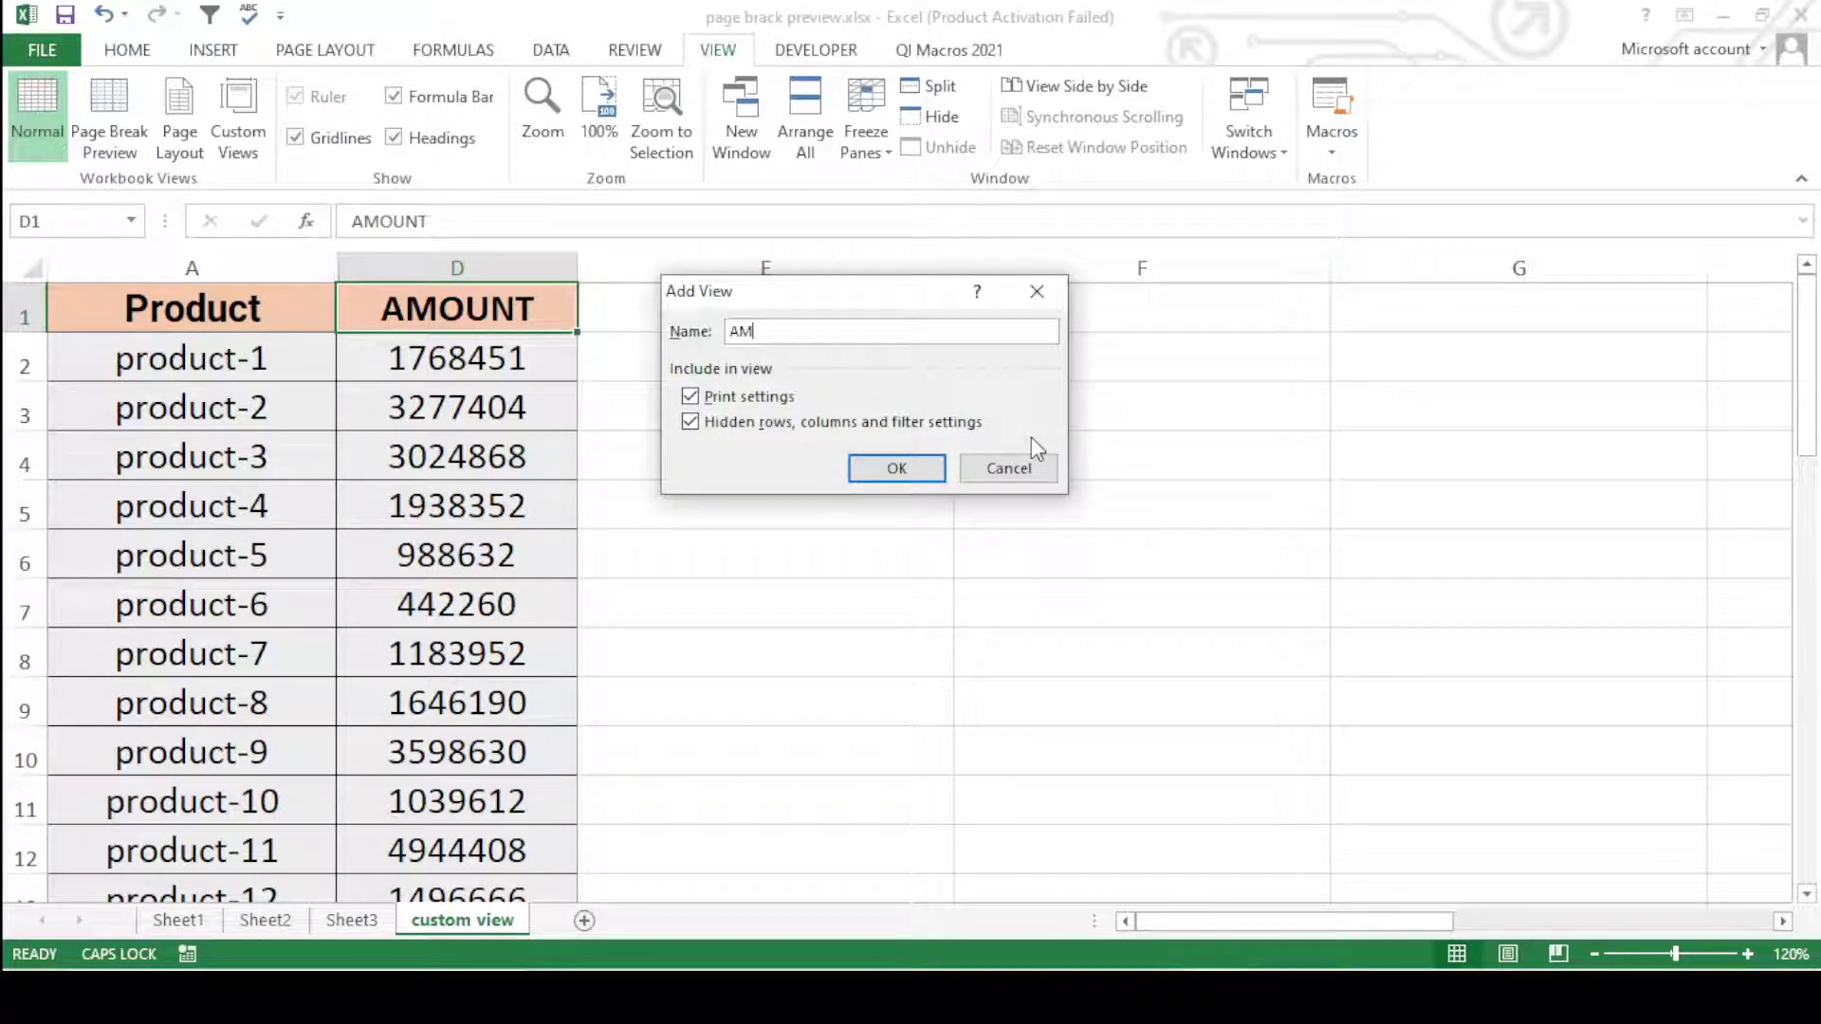
pyautogui.write('OUNT')
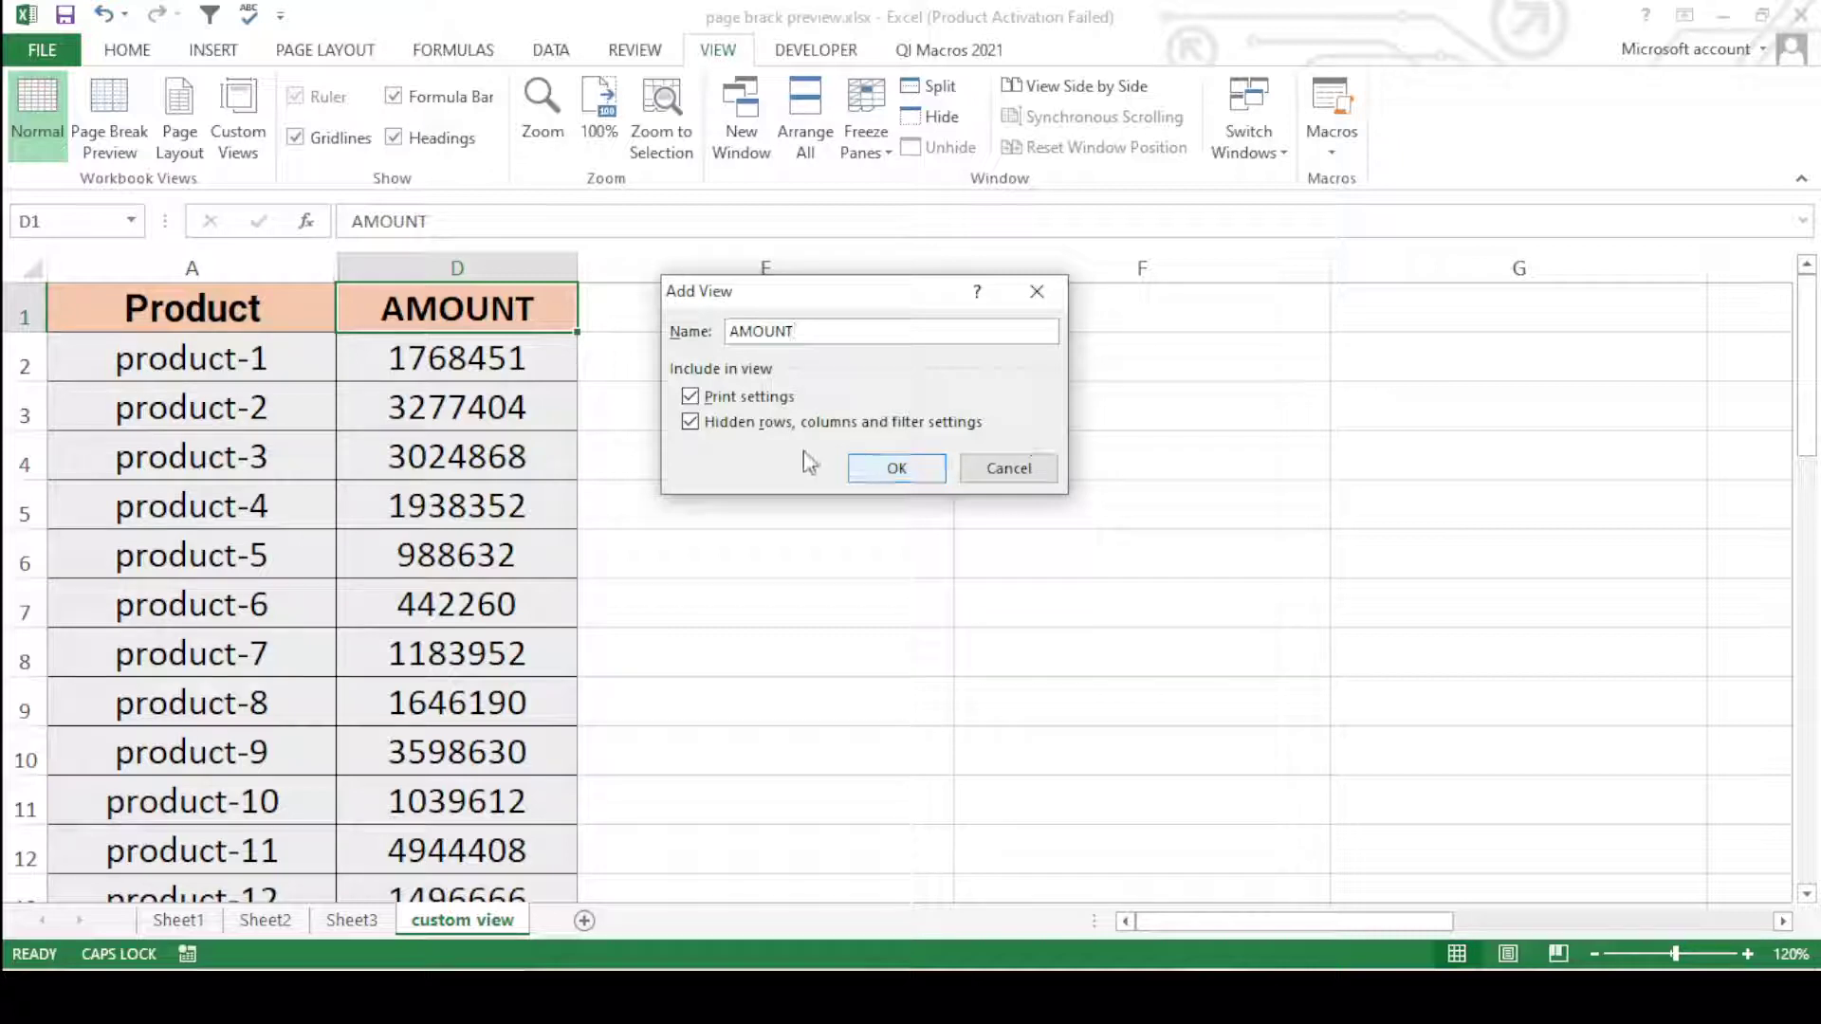
pyautogui.click(858, 461)
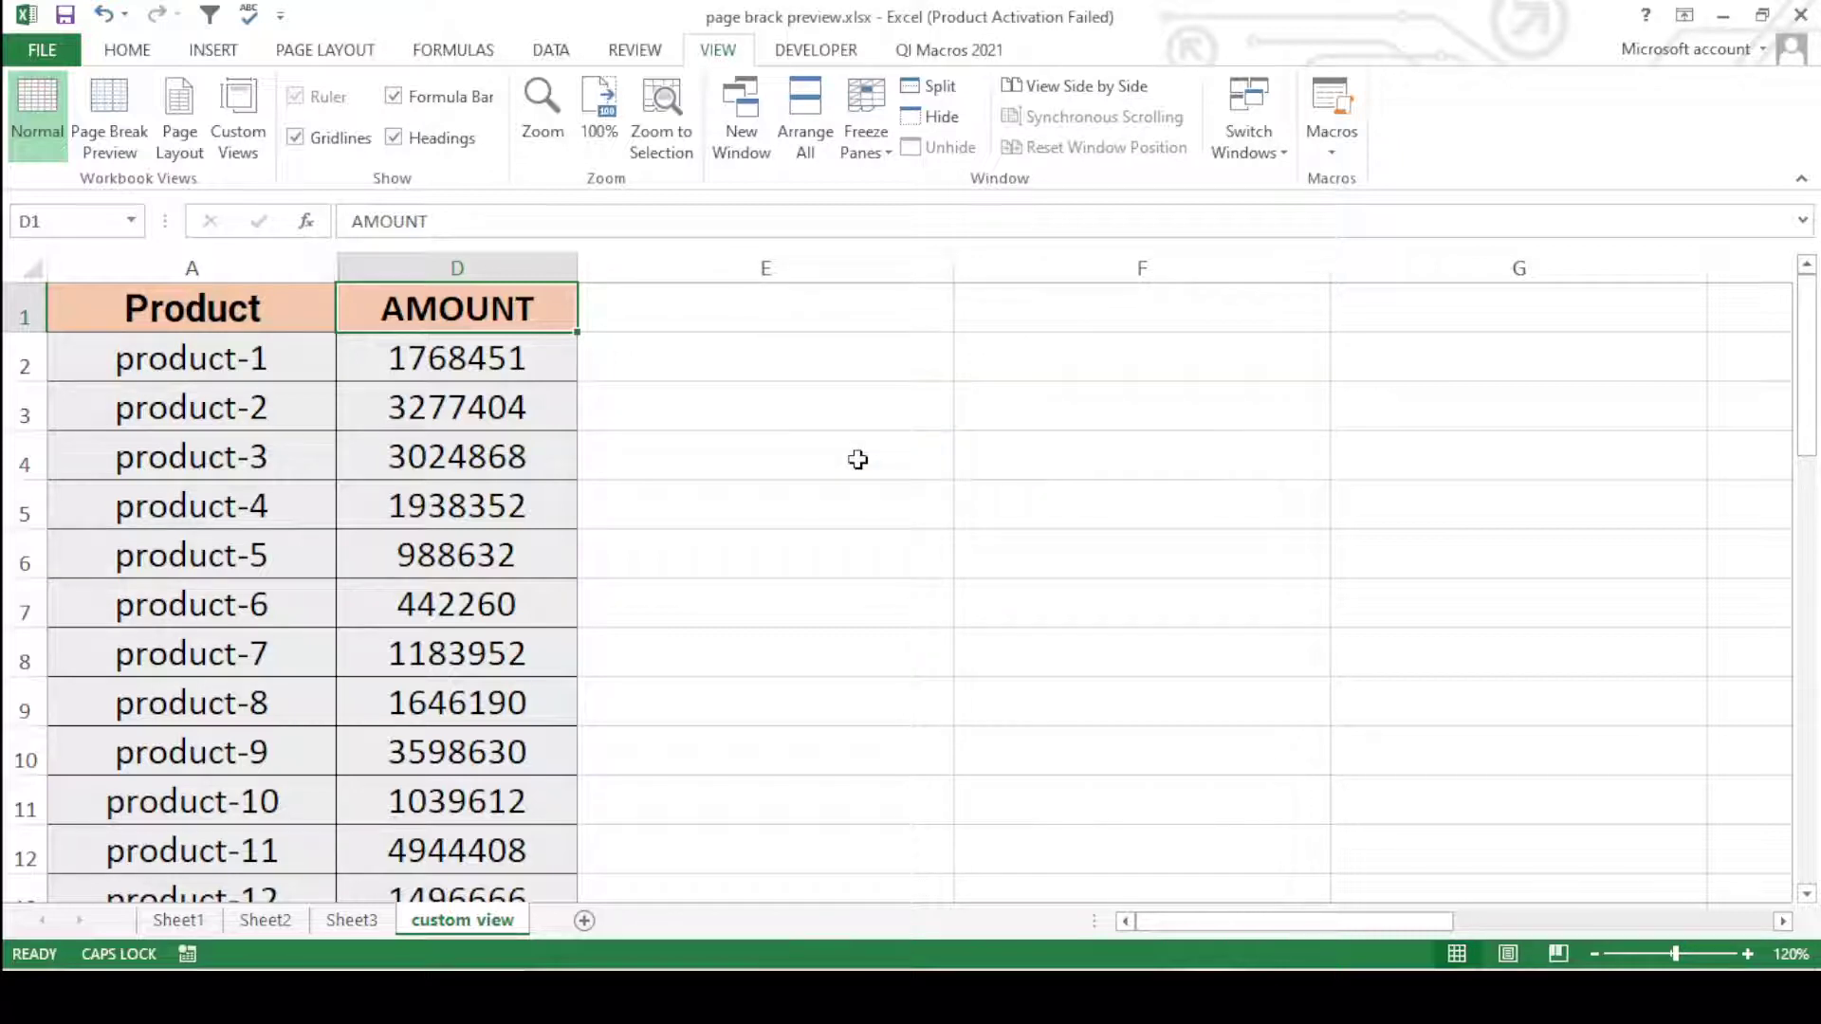
pyautogui.click(661, 498)
# - Unhide the QTY and RATE columns and check the AMOUNT and QTY formulas
pyautogui.moveTo(301, 256); pyautogui.dragTo(365, 261)
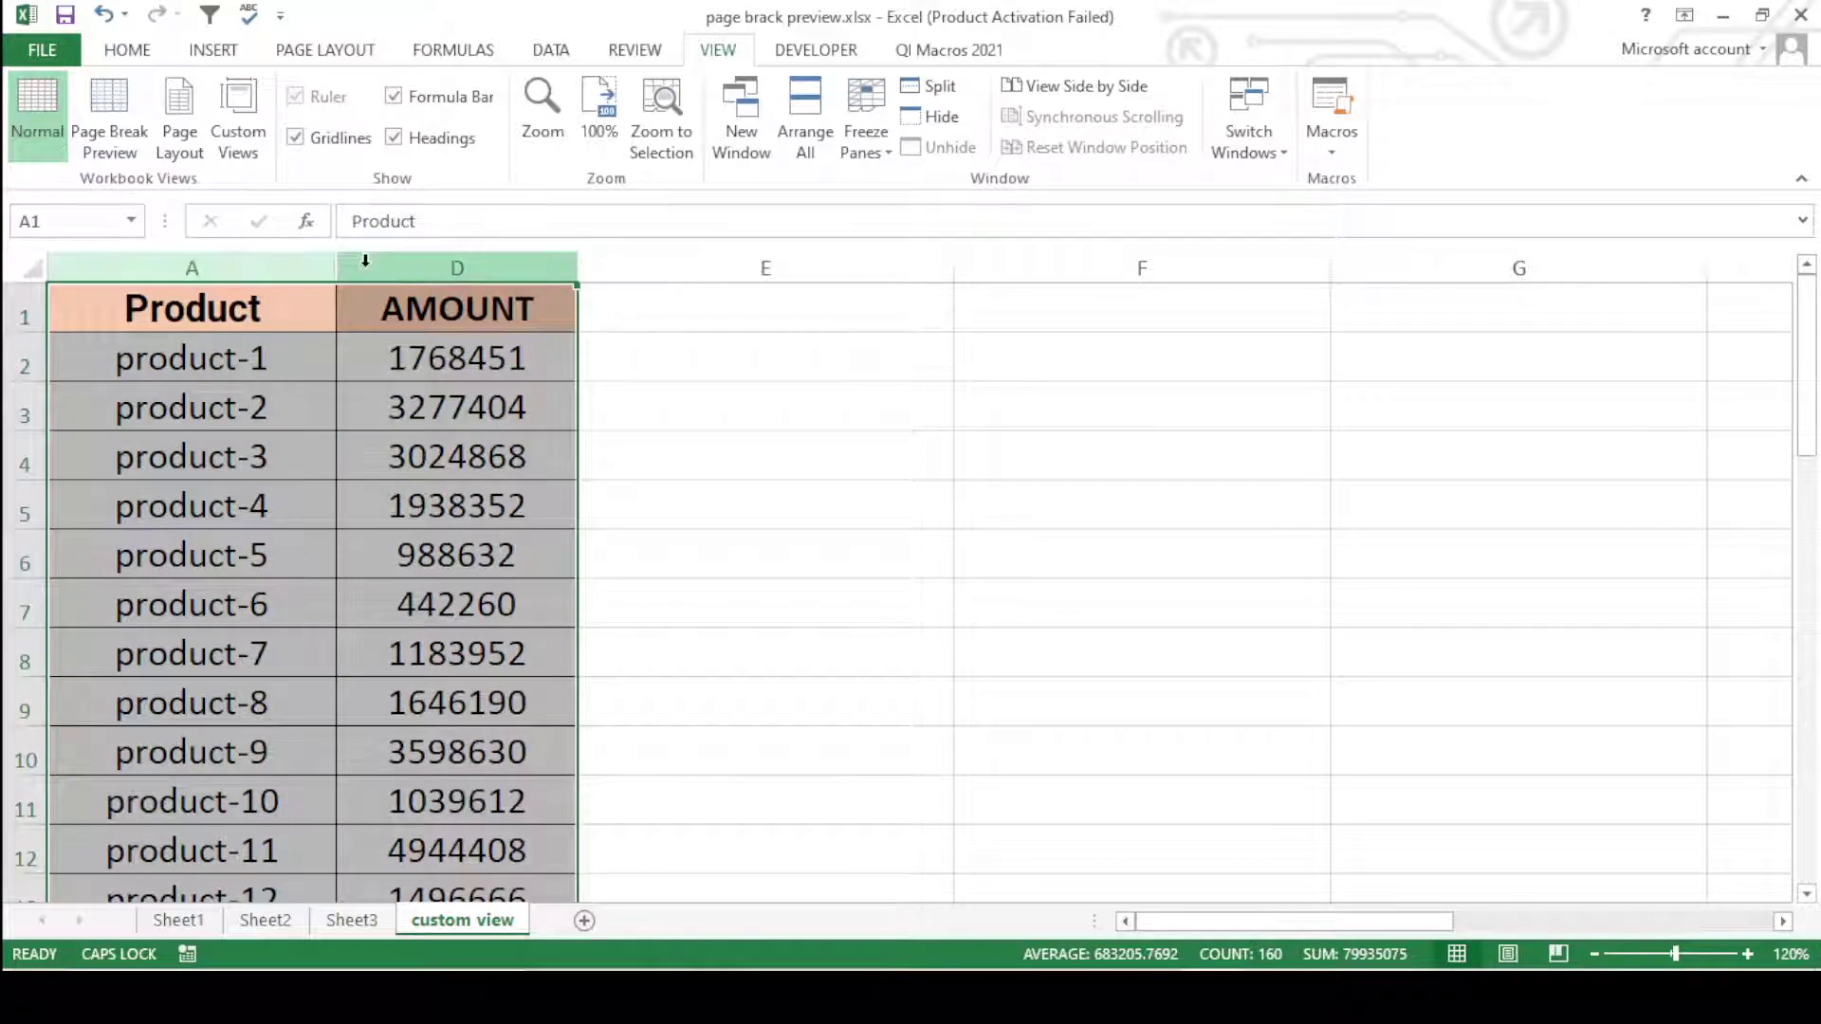
pyautogui.rightClick(365, 260)
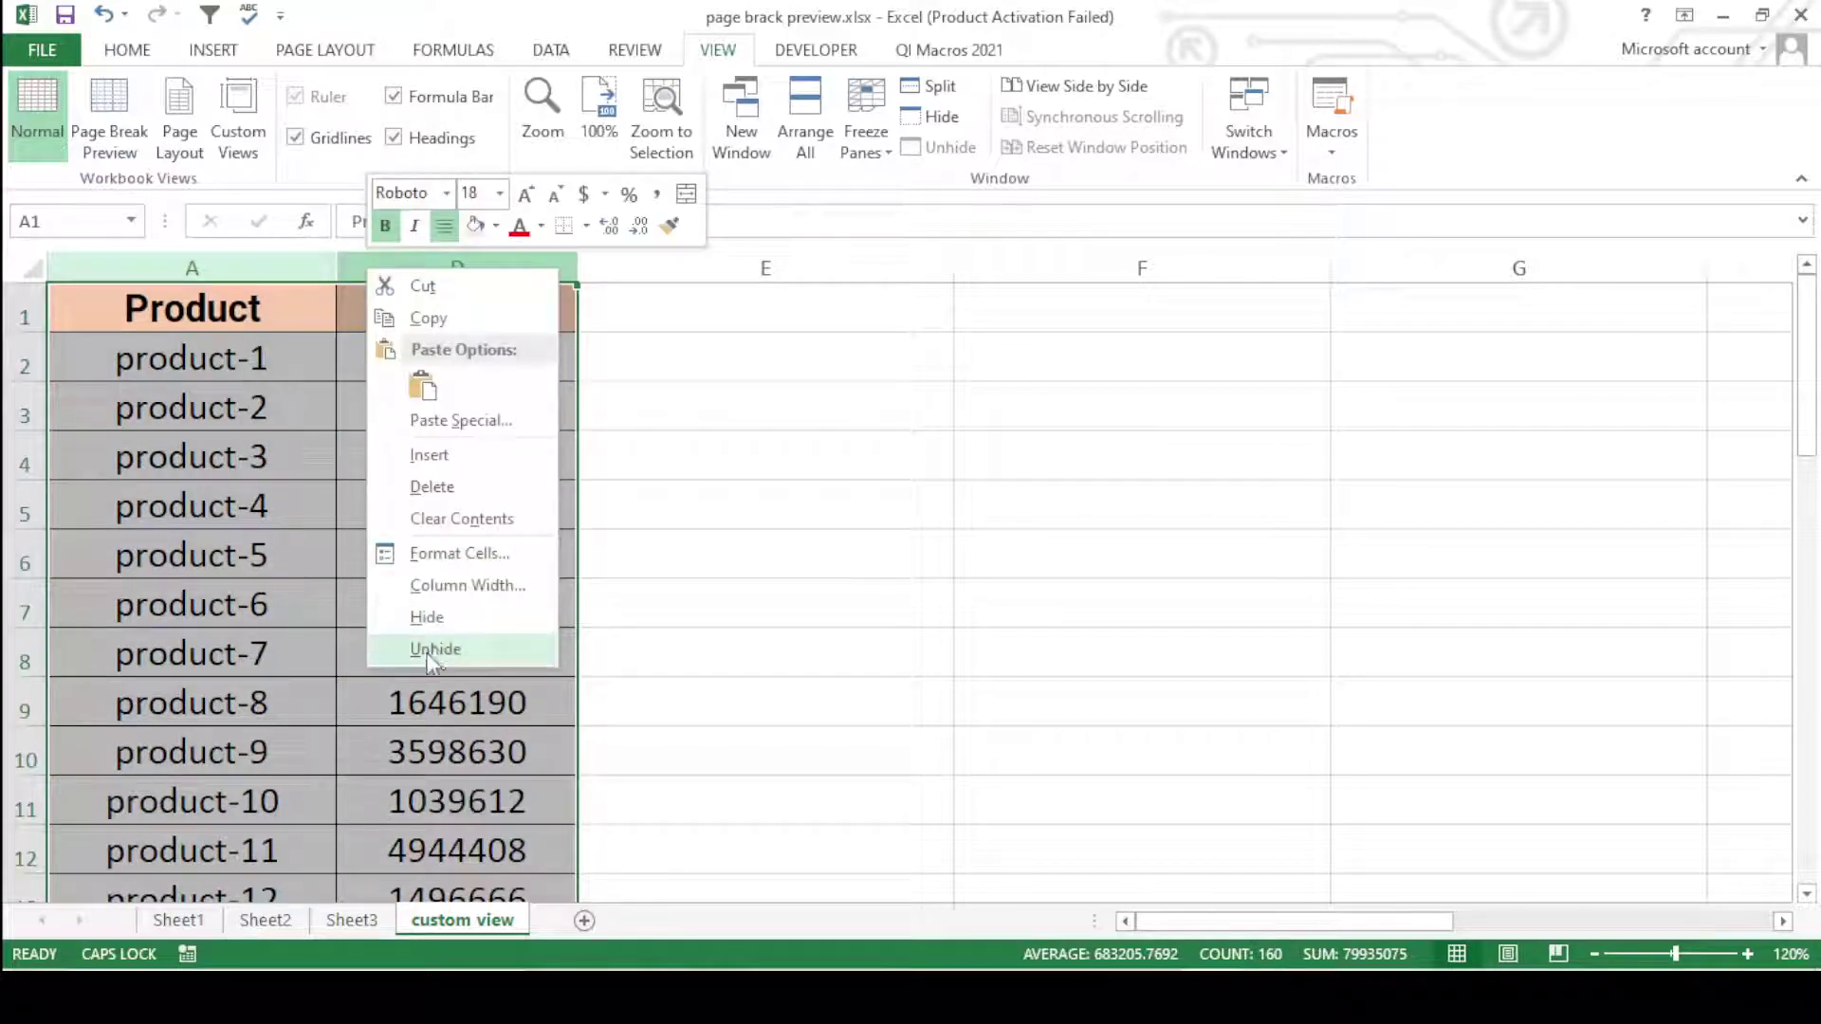
pyautogui.click(434, 648)
pyautogui.click(807, 597)
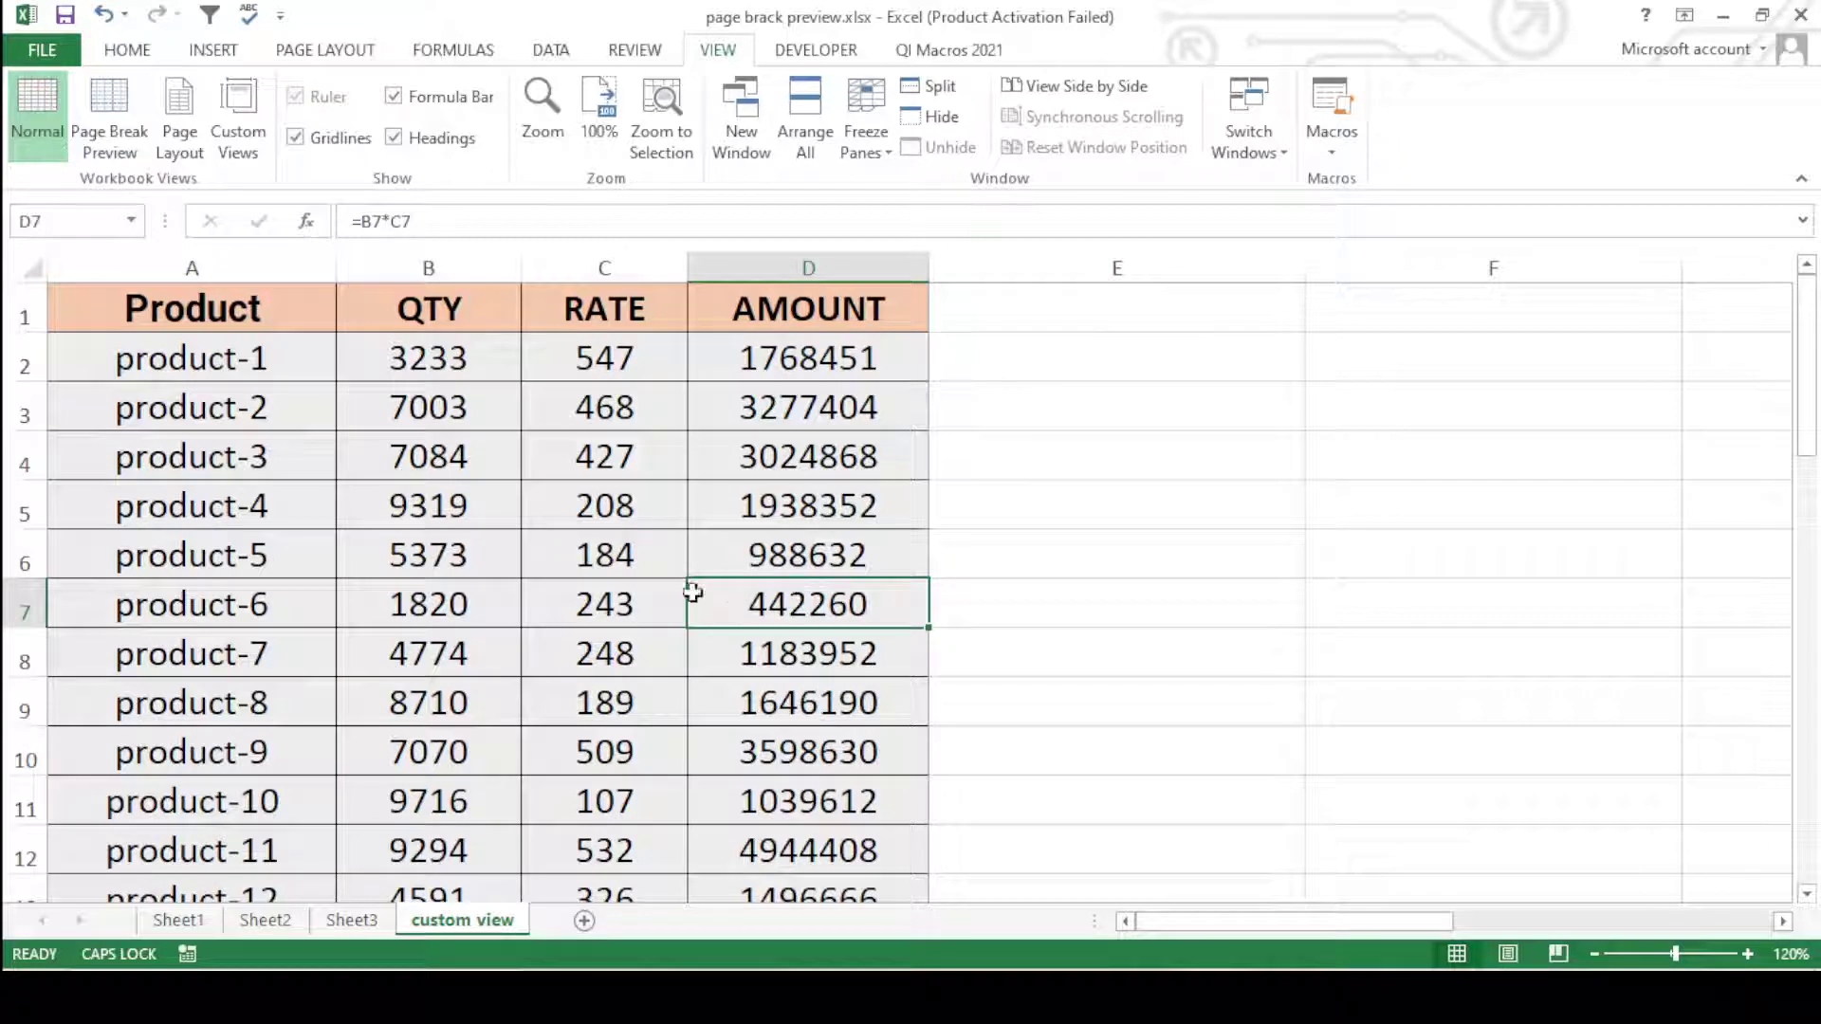
pyautogui.click(233, 346)
pyautogui.click(438, 406)
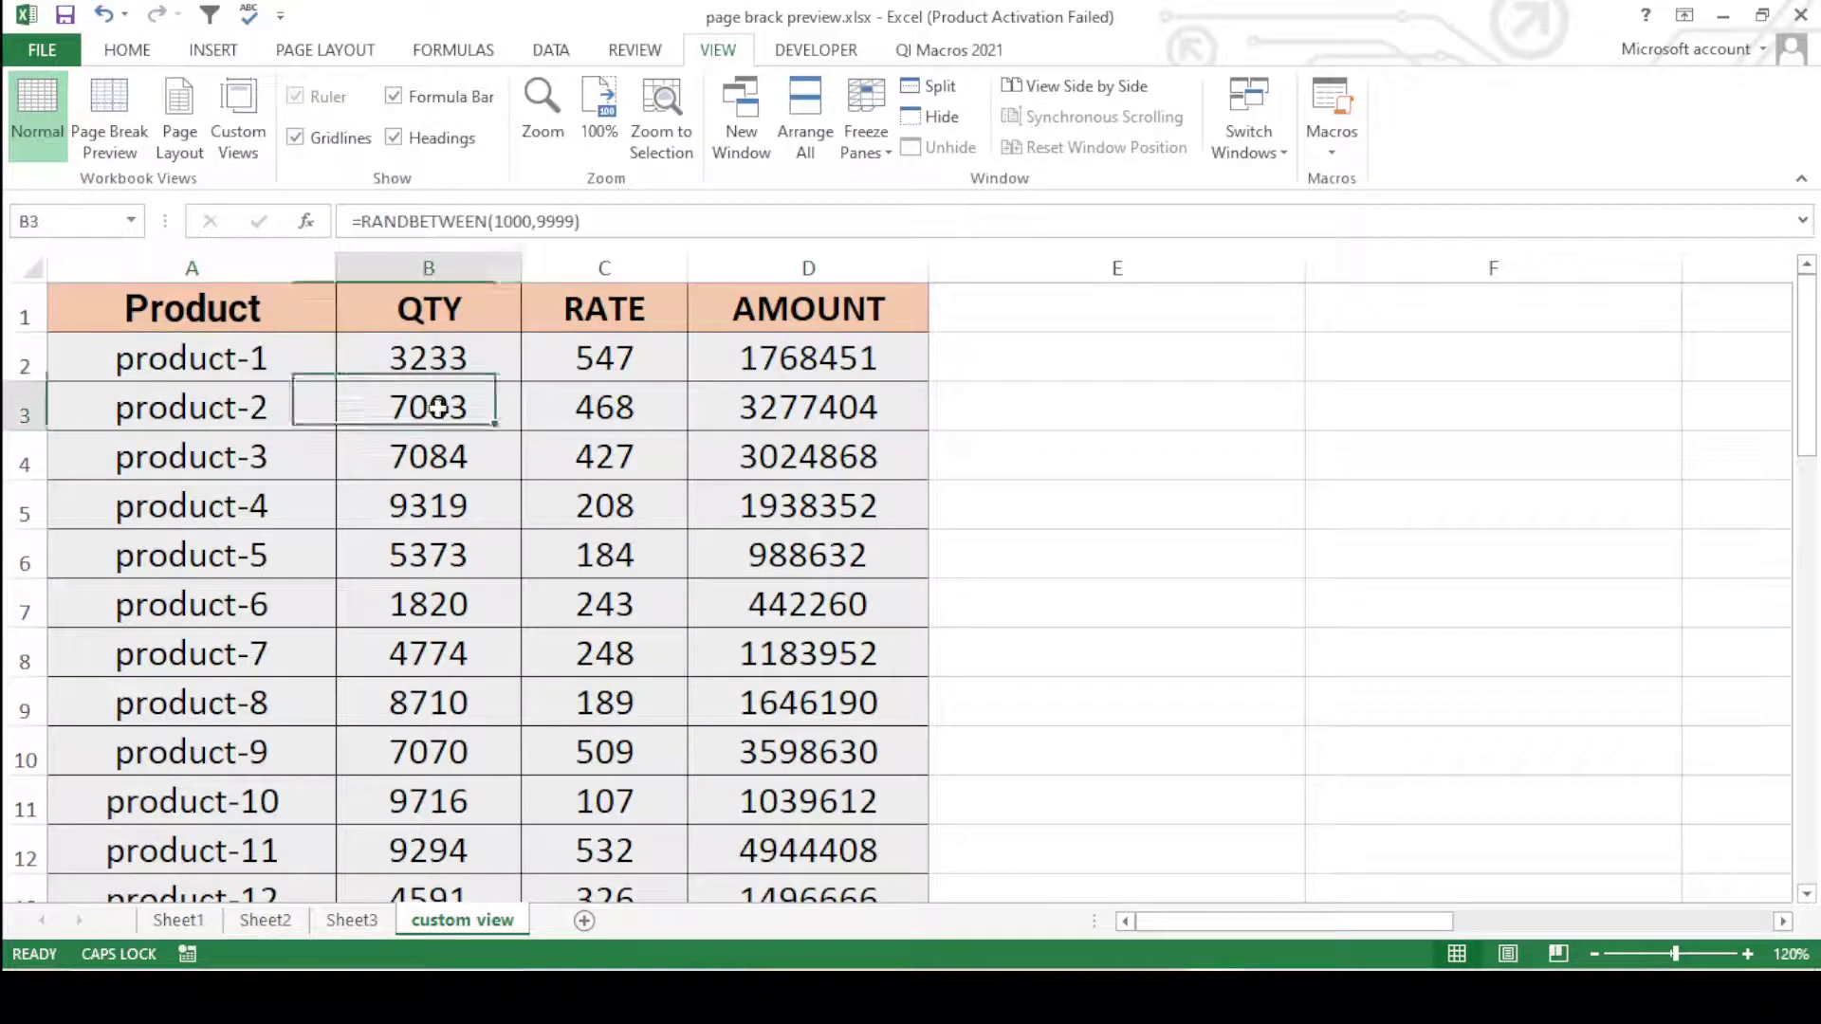
# - Hide columns C:D (RATE and AMOUNT), leaving Product and QTY
pyautogui.moveTo(604, 268); pyautogui.dragTo(808, 268)
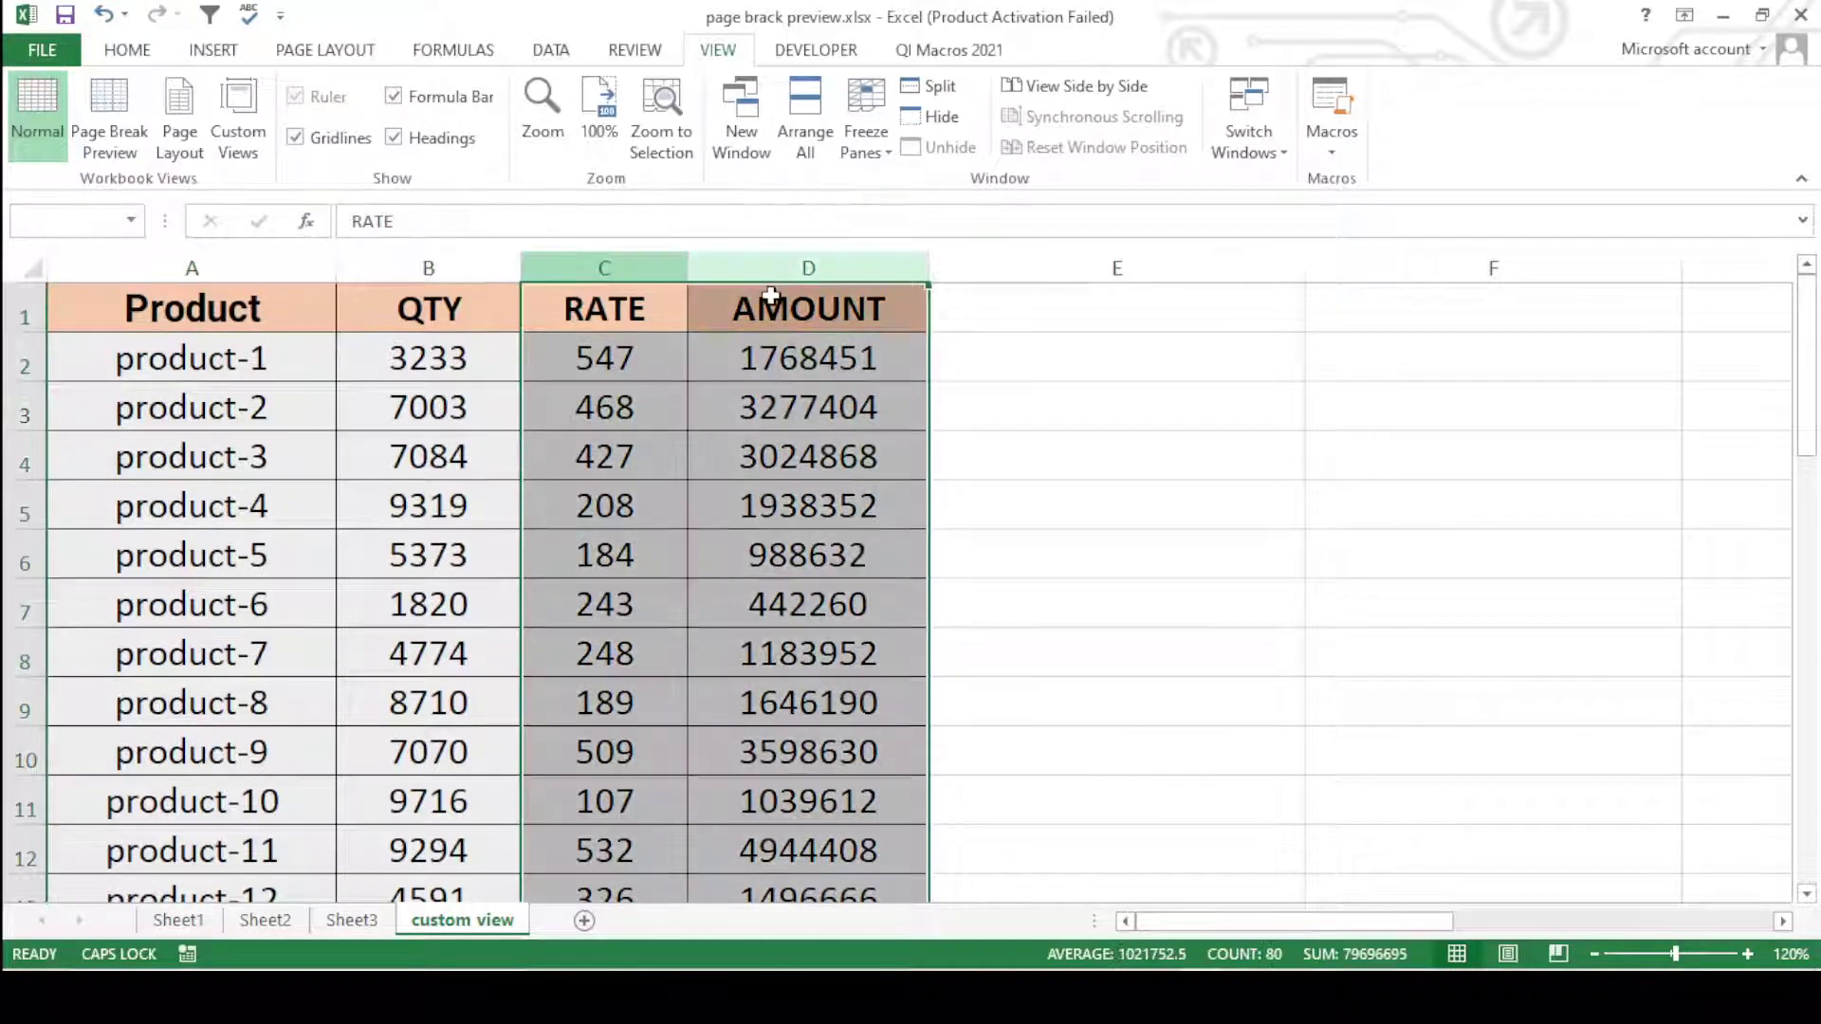
pyautogui.rightClick(715, 408)
pyautogui.click(773, 757)
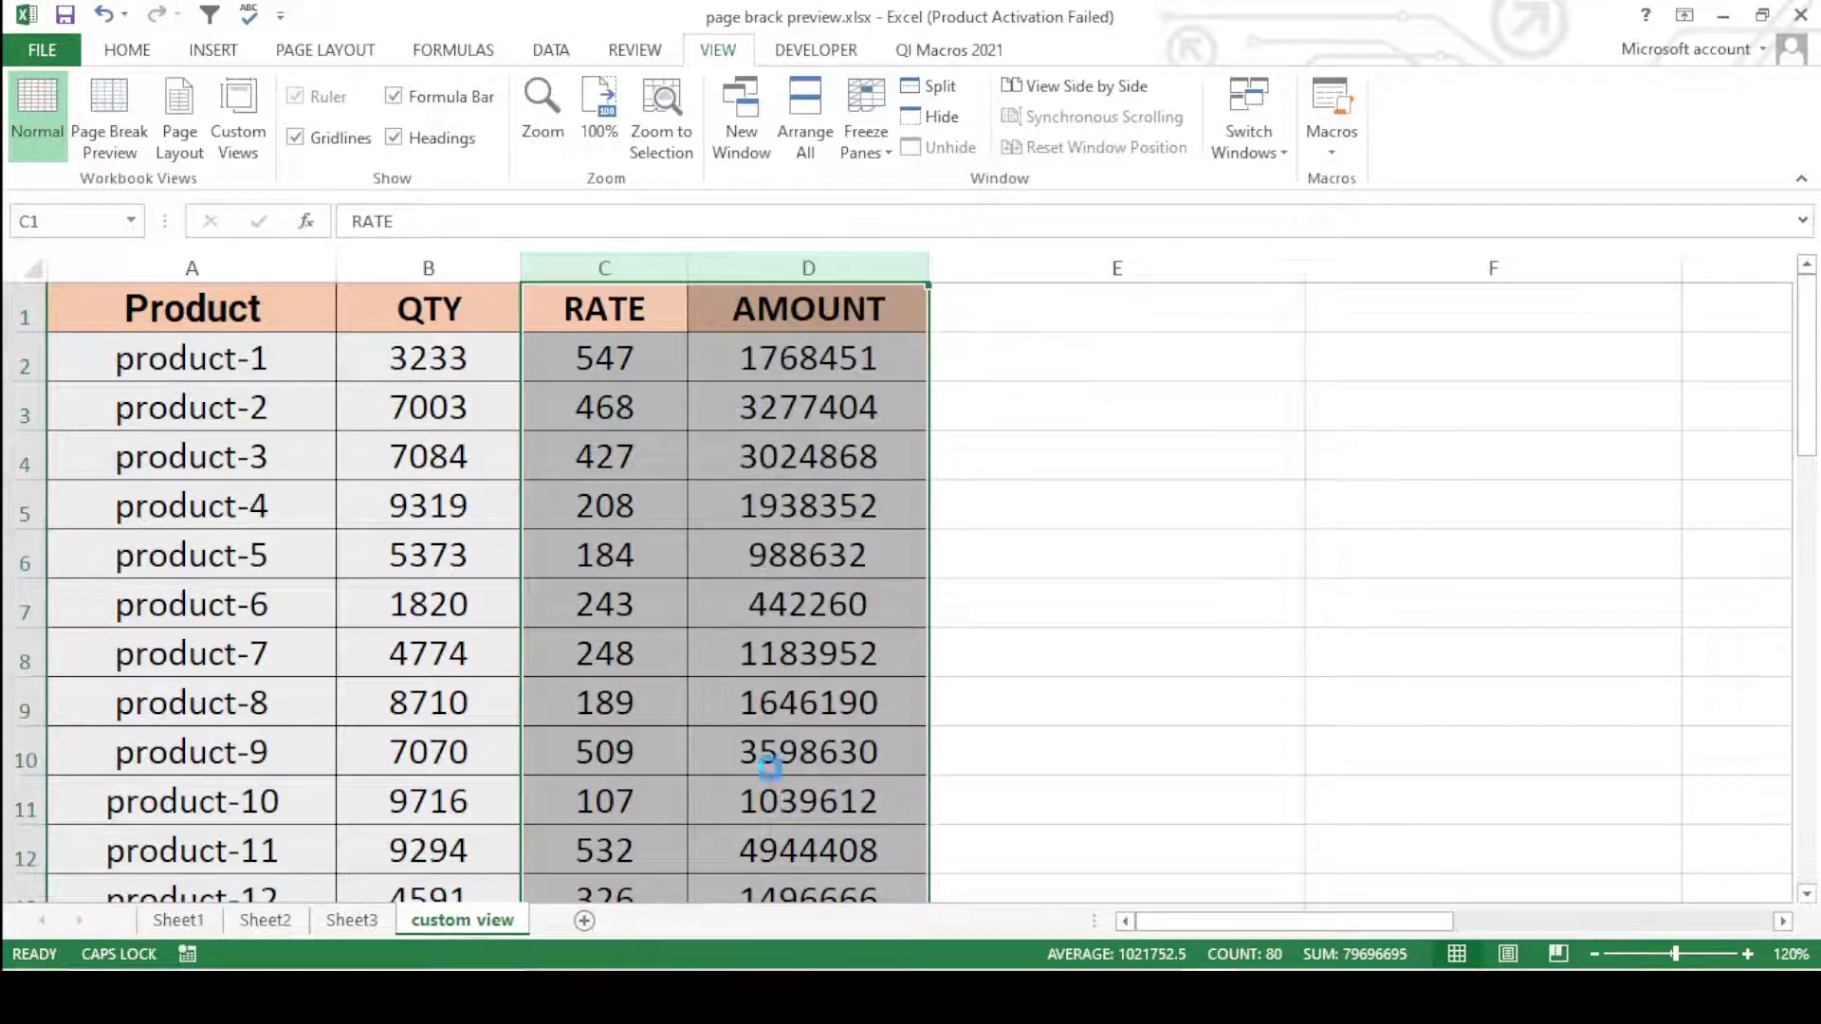
pyautogui.click(649, 609)
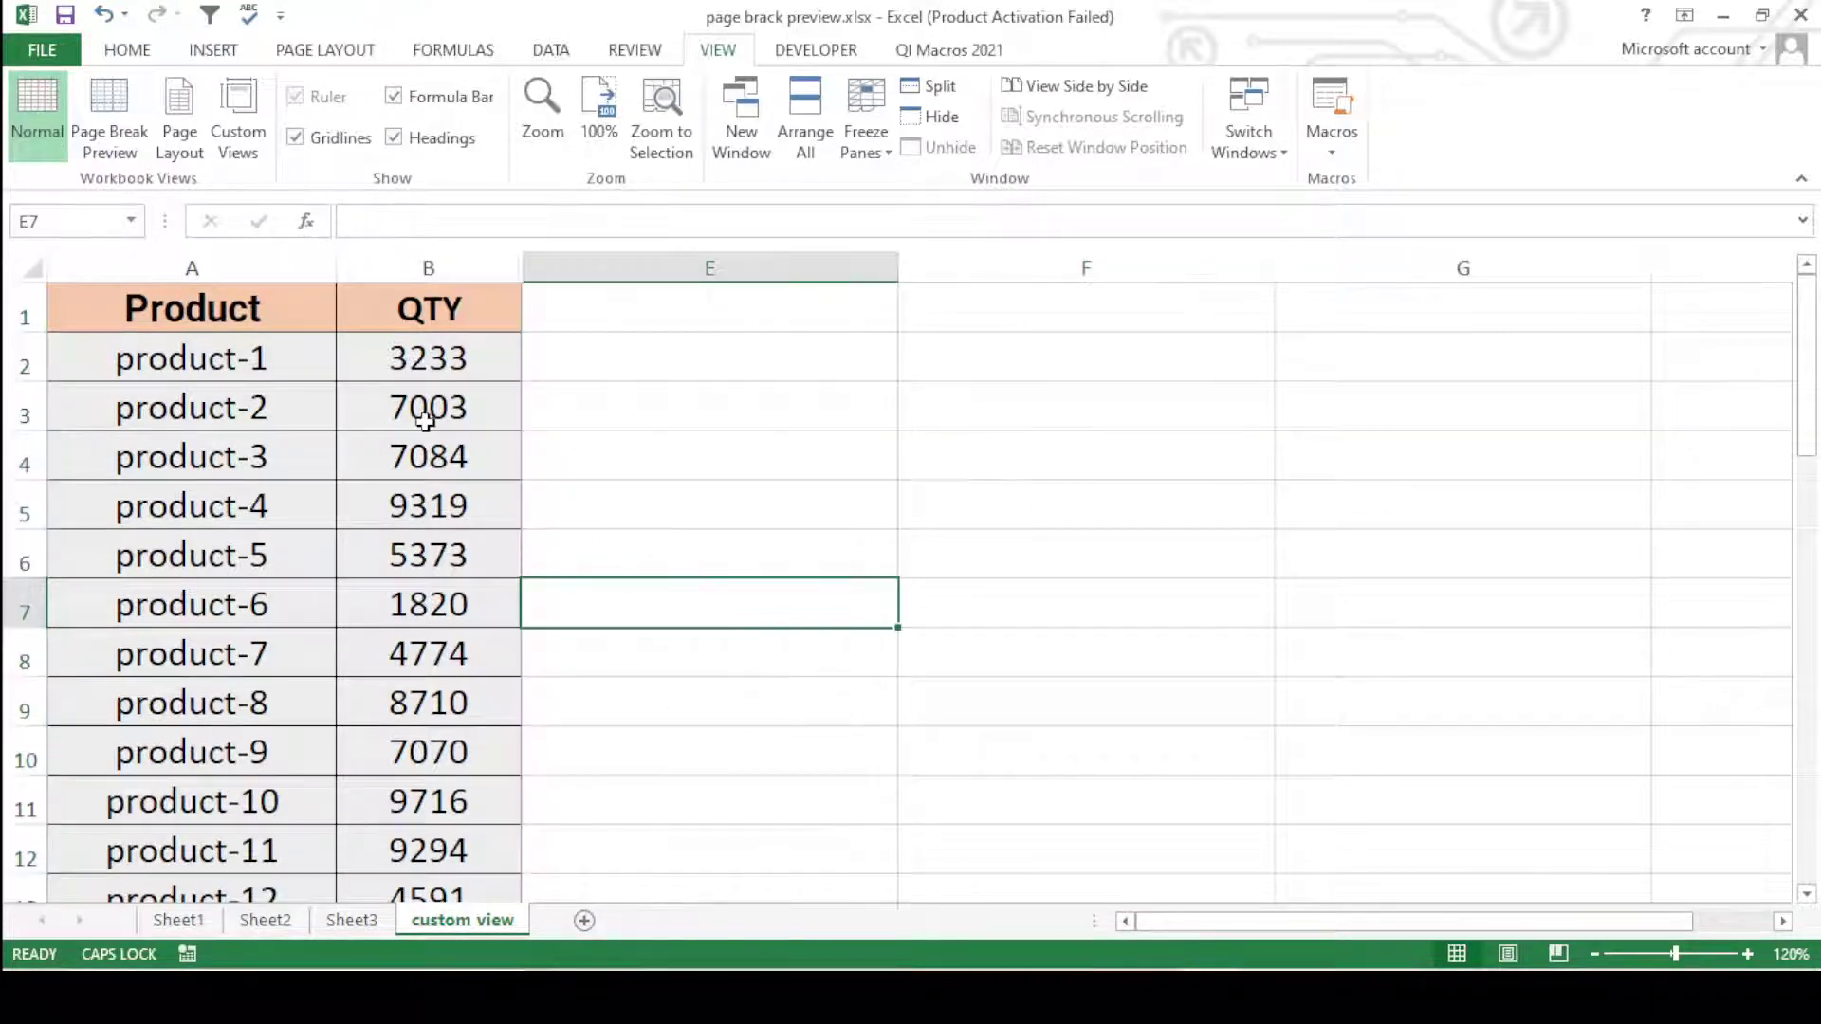
# - Add a second custom view named QTY for the Product-and-QTY layout
pyautogui.click(239, 120)
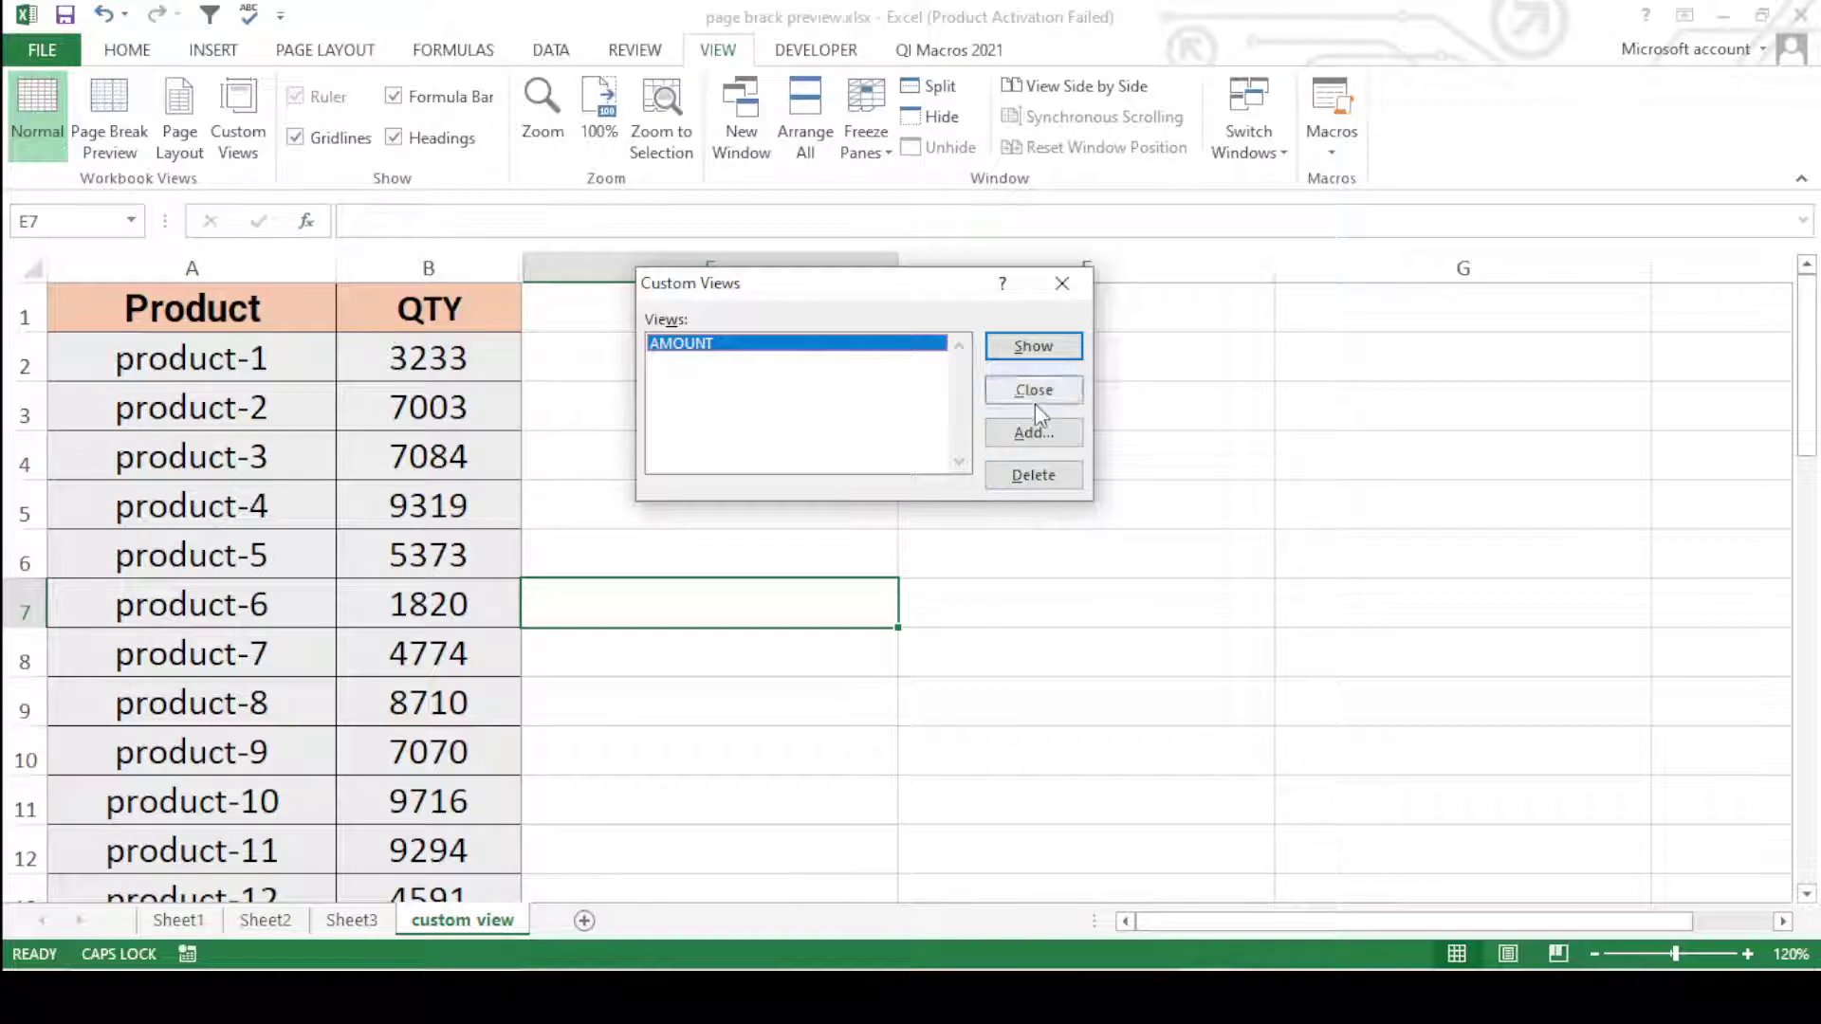
pyautogui.click(1034, 434)
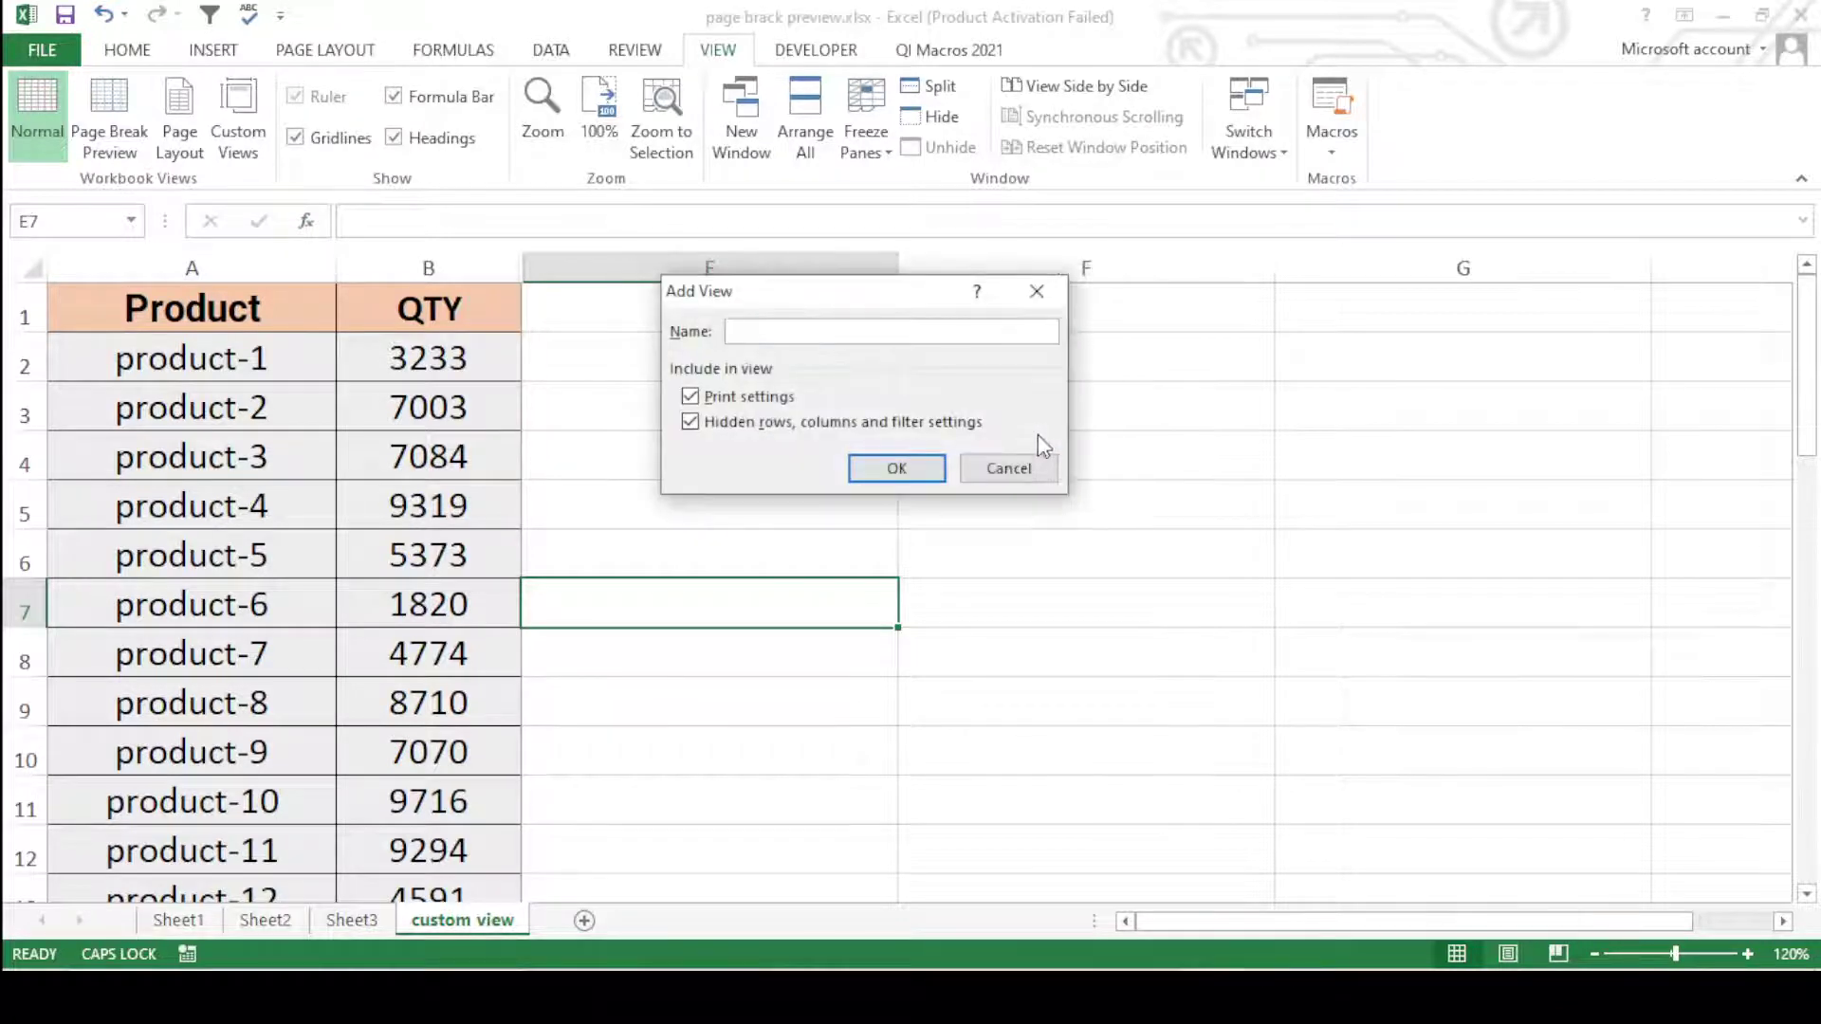
pyautogui.write('QTY')
pyautogui.click(903, 470)
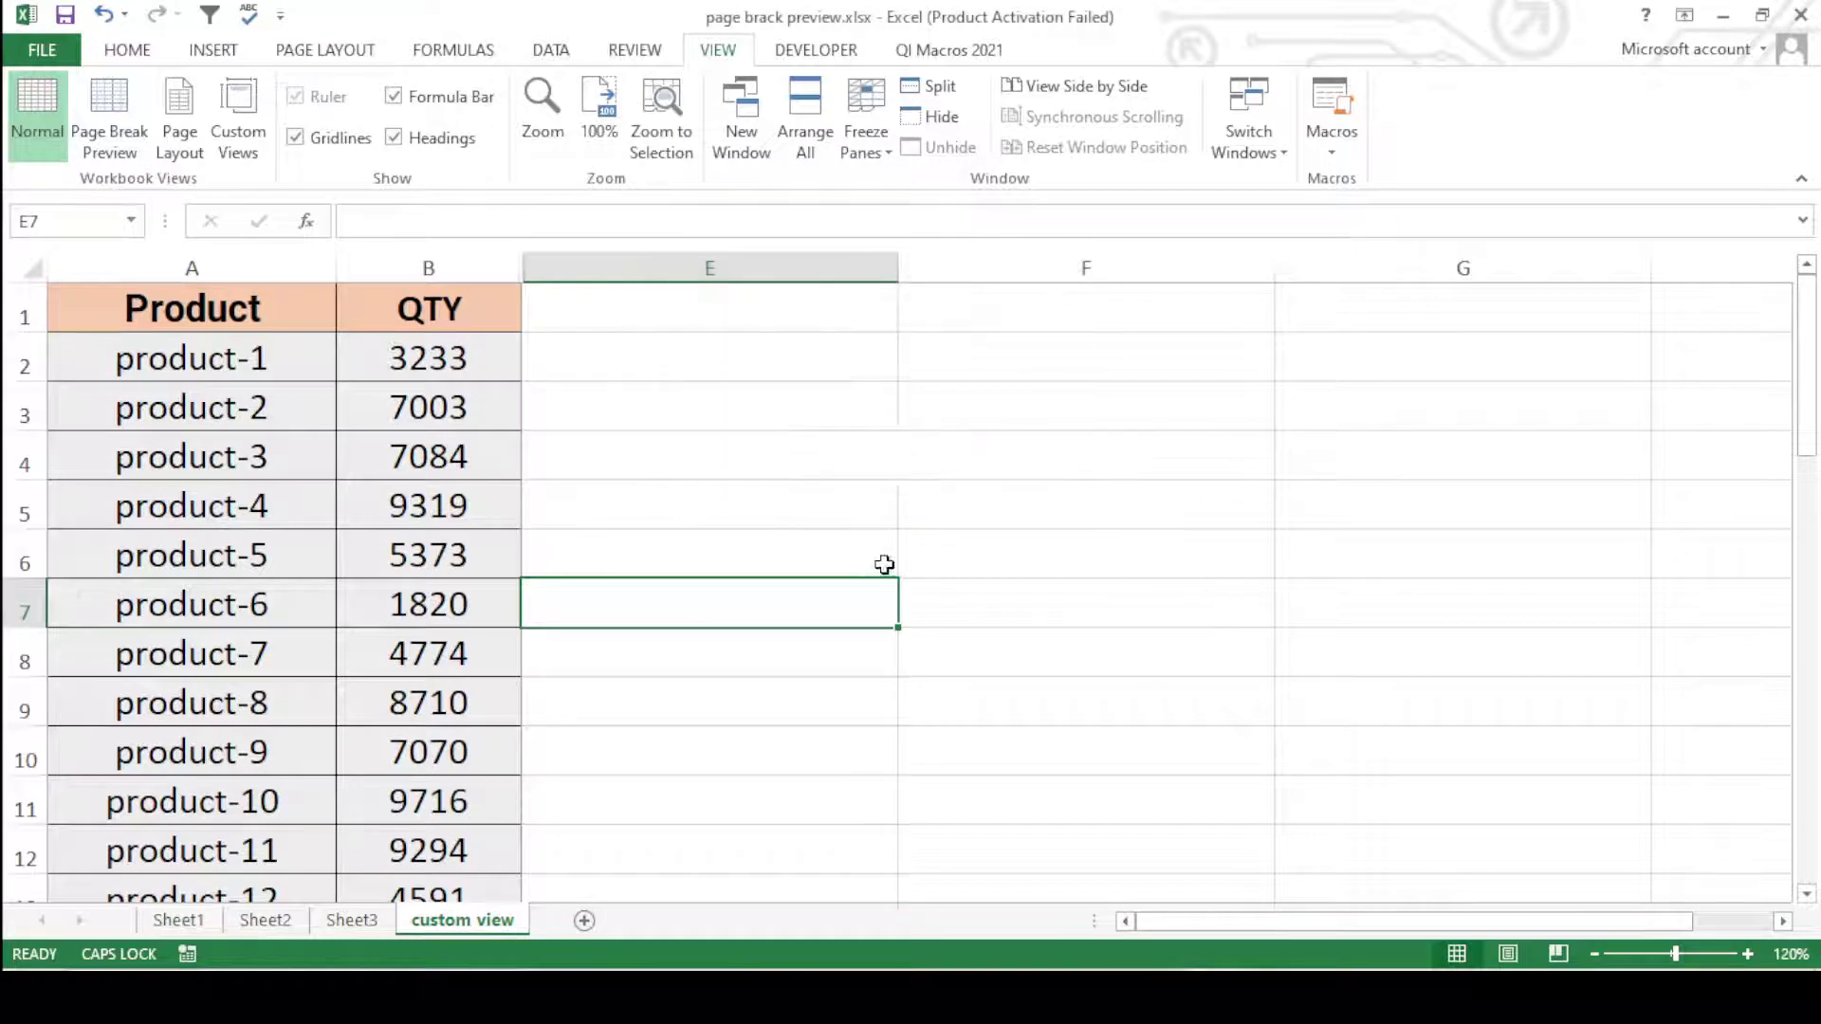
pyautogui.click(720, 472)
# - Unhide RATE and AMOUNT across columns B:E and check the AMOUNT and QTY formulas
pyautogui.moveTo(429, 268); pyautogui.dragTo(548, 269)
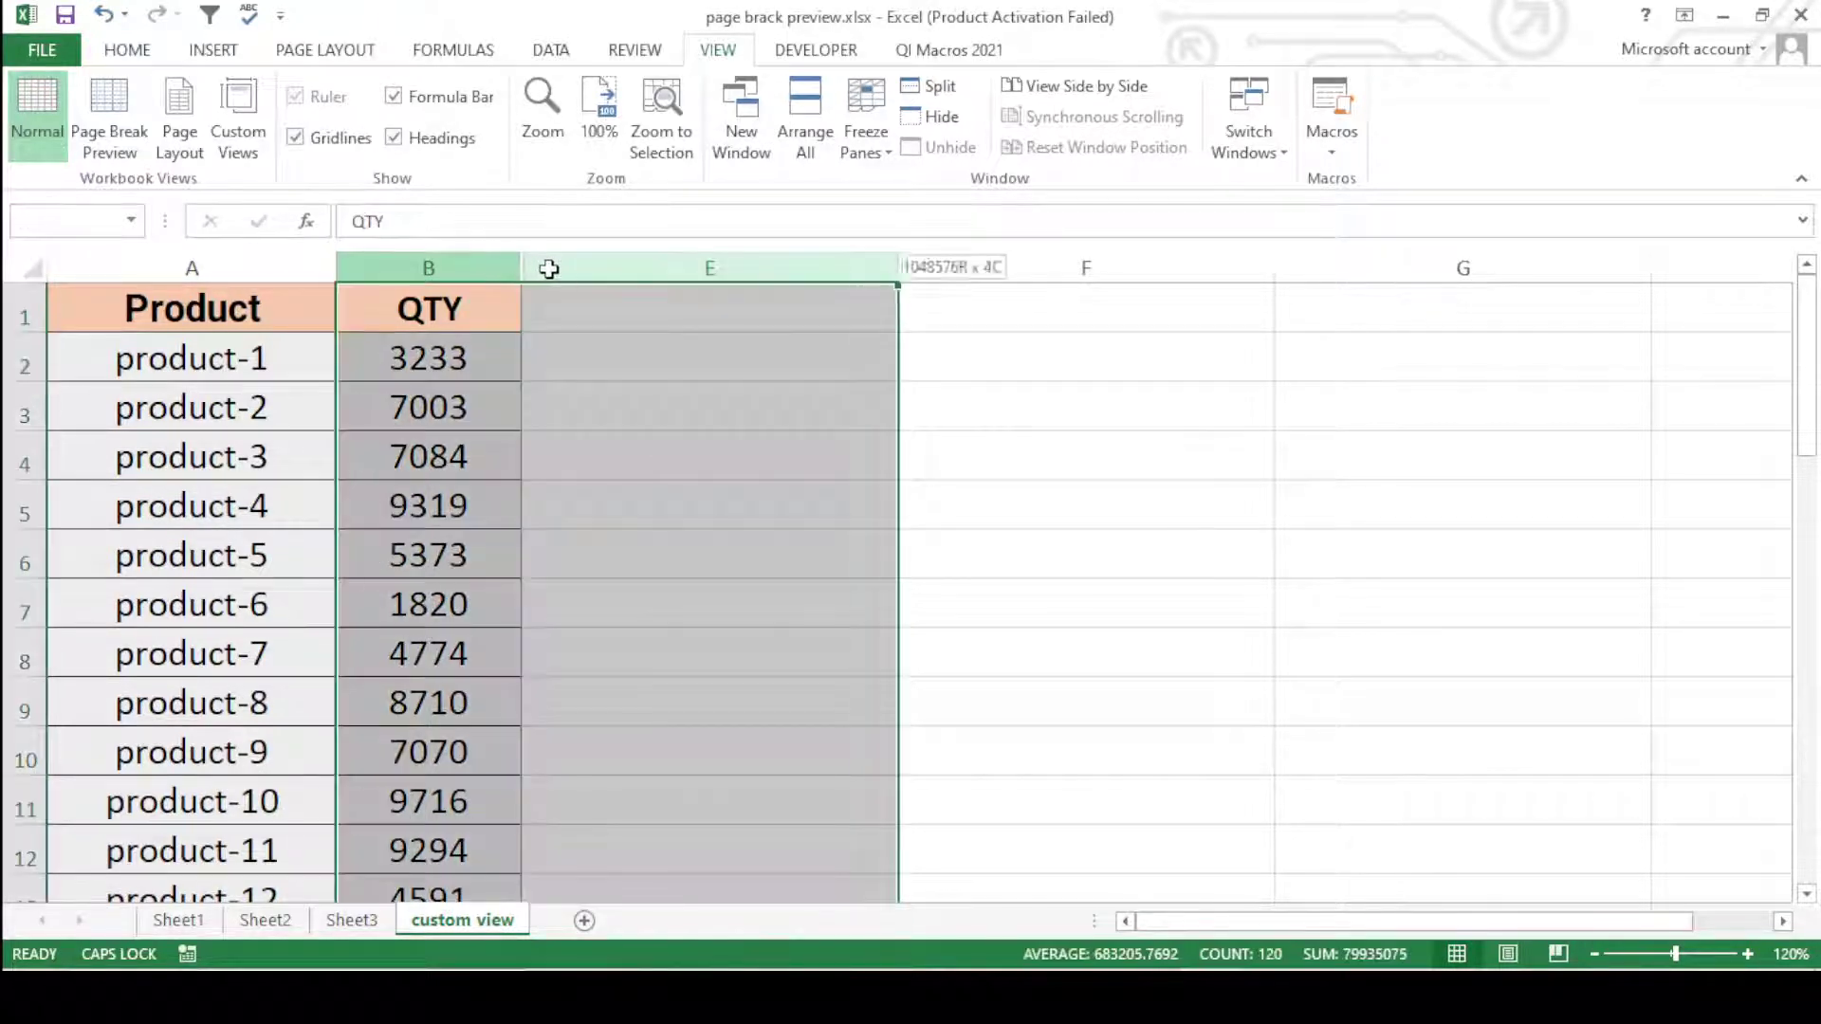
pyautogui.rightClick(554, 359)
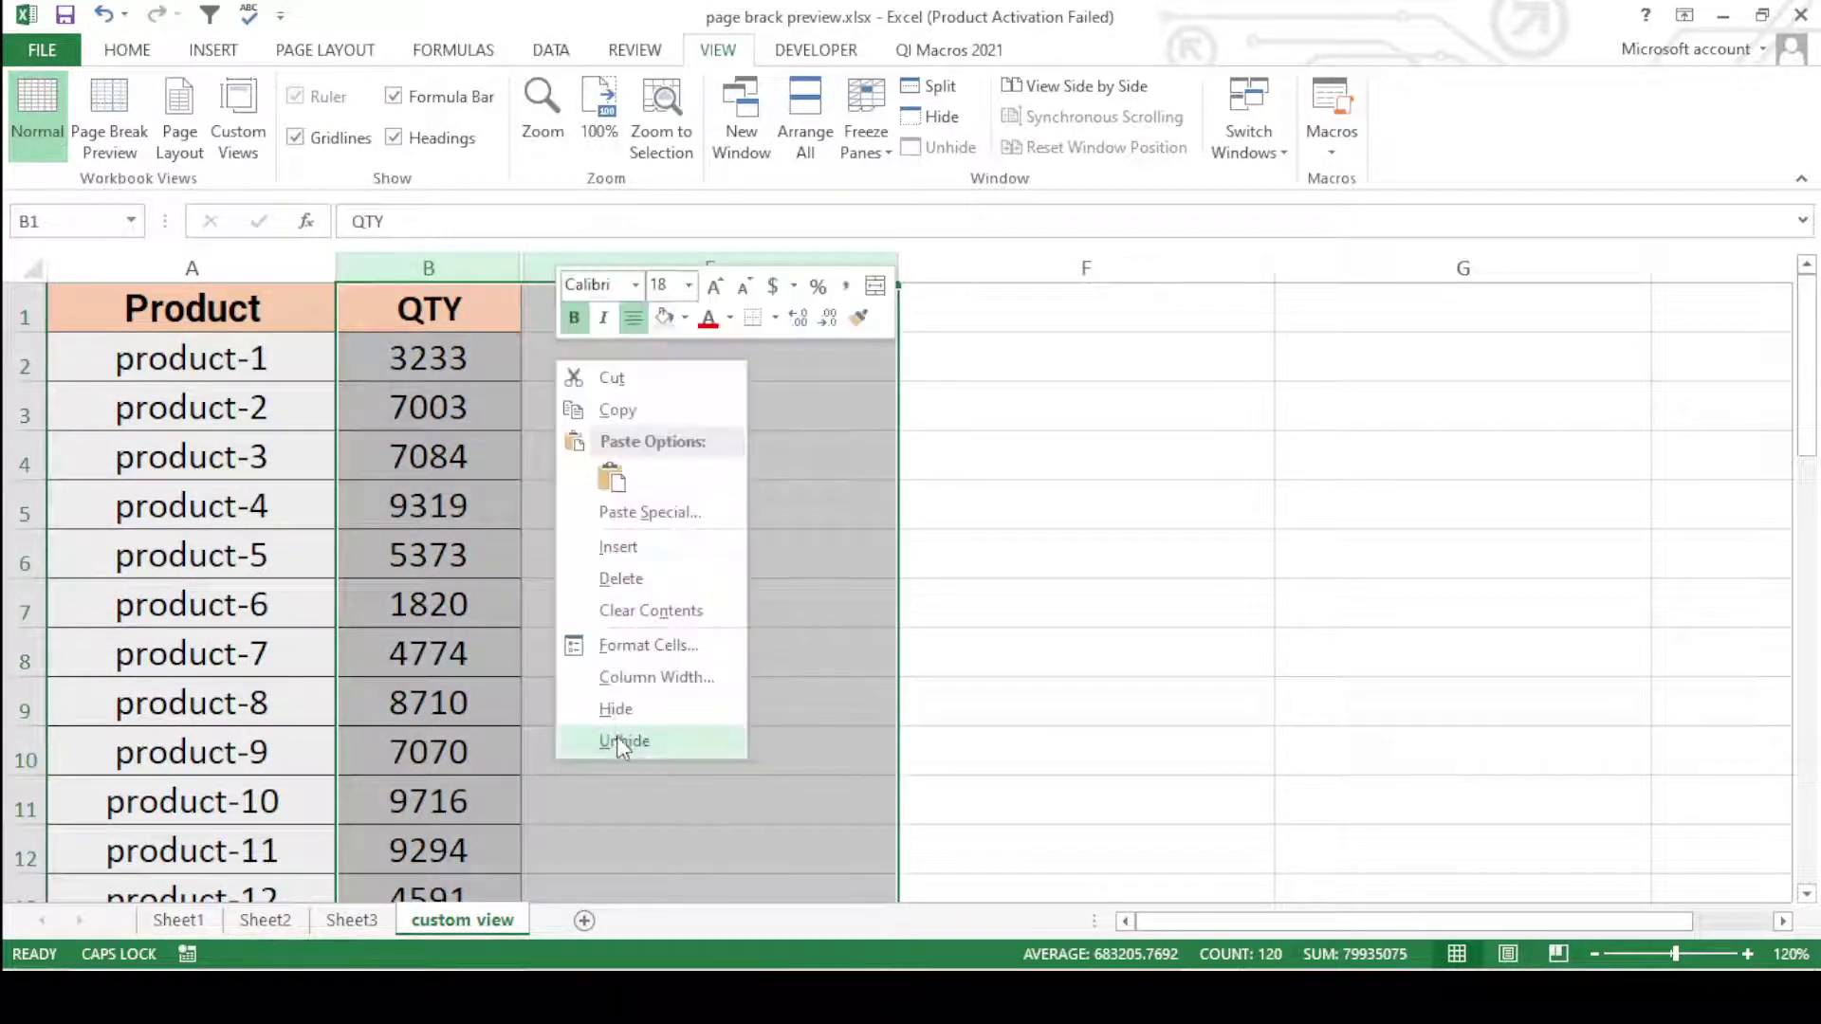
pyautogui.click(621, 742)
pyautogui.click(992, 603)
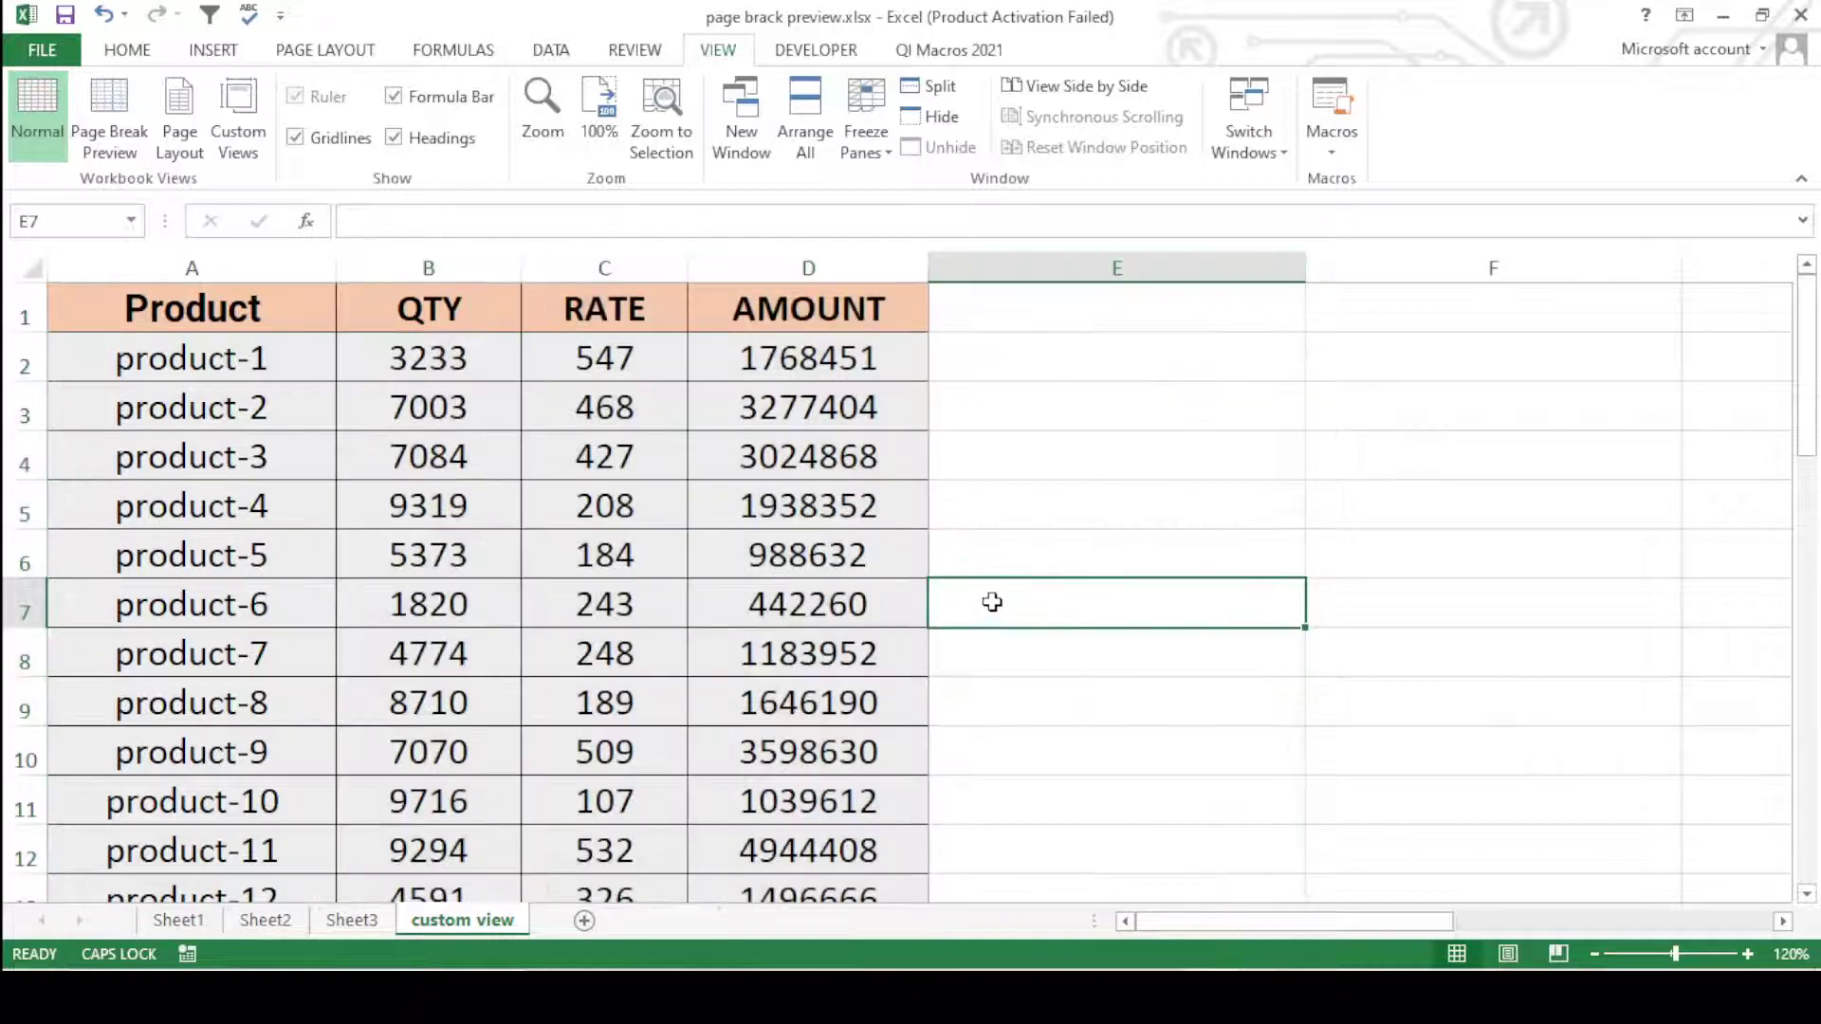
pyautogui.moveTo(750, 679); pyautogui.dragTo(750, 659)
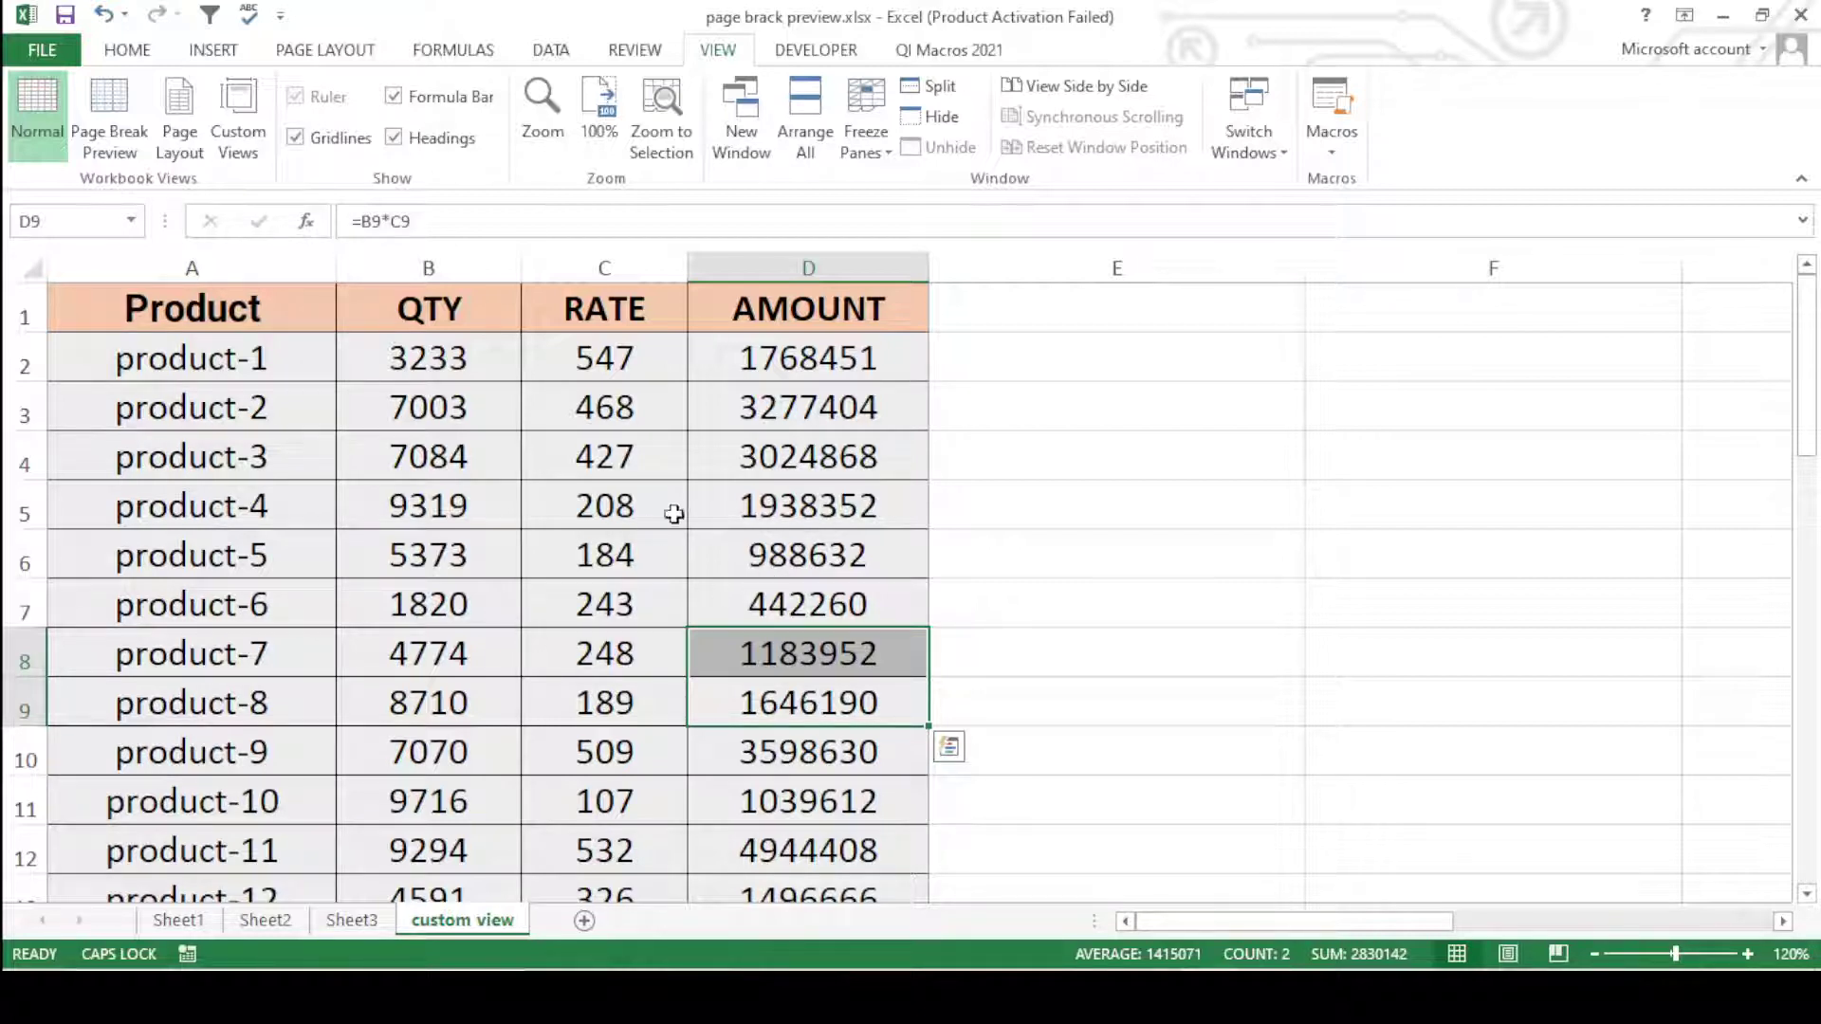
pyautogui.click(491, 563)
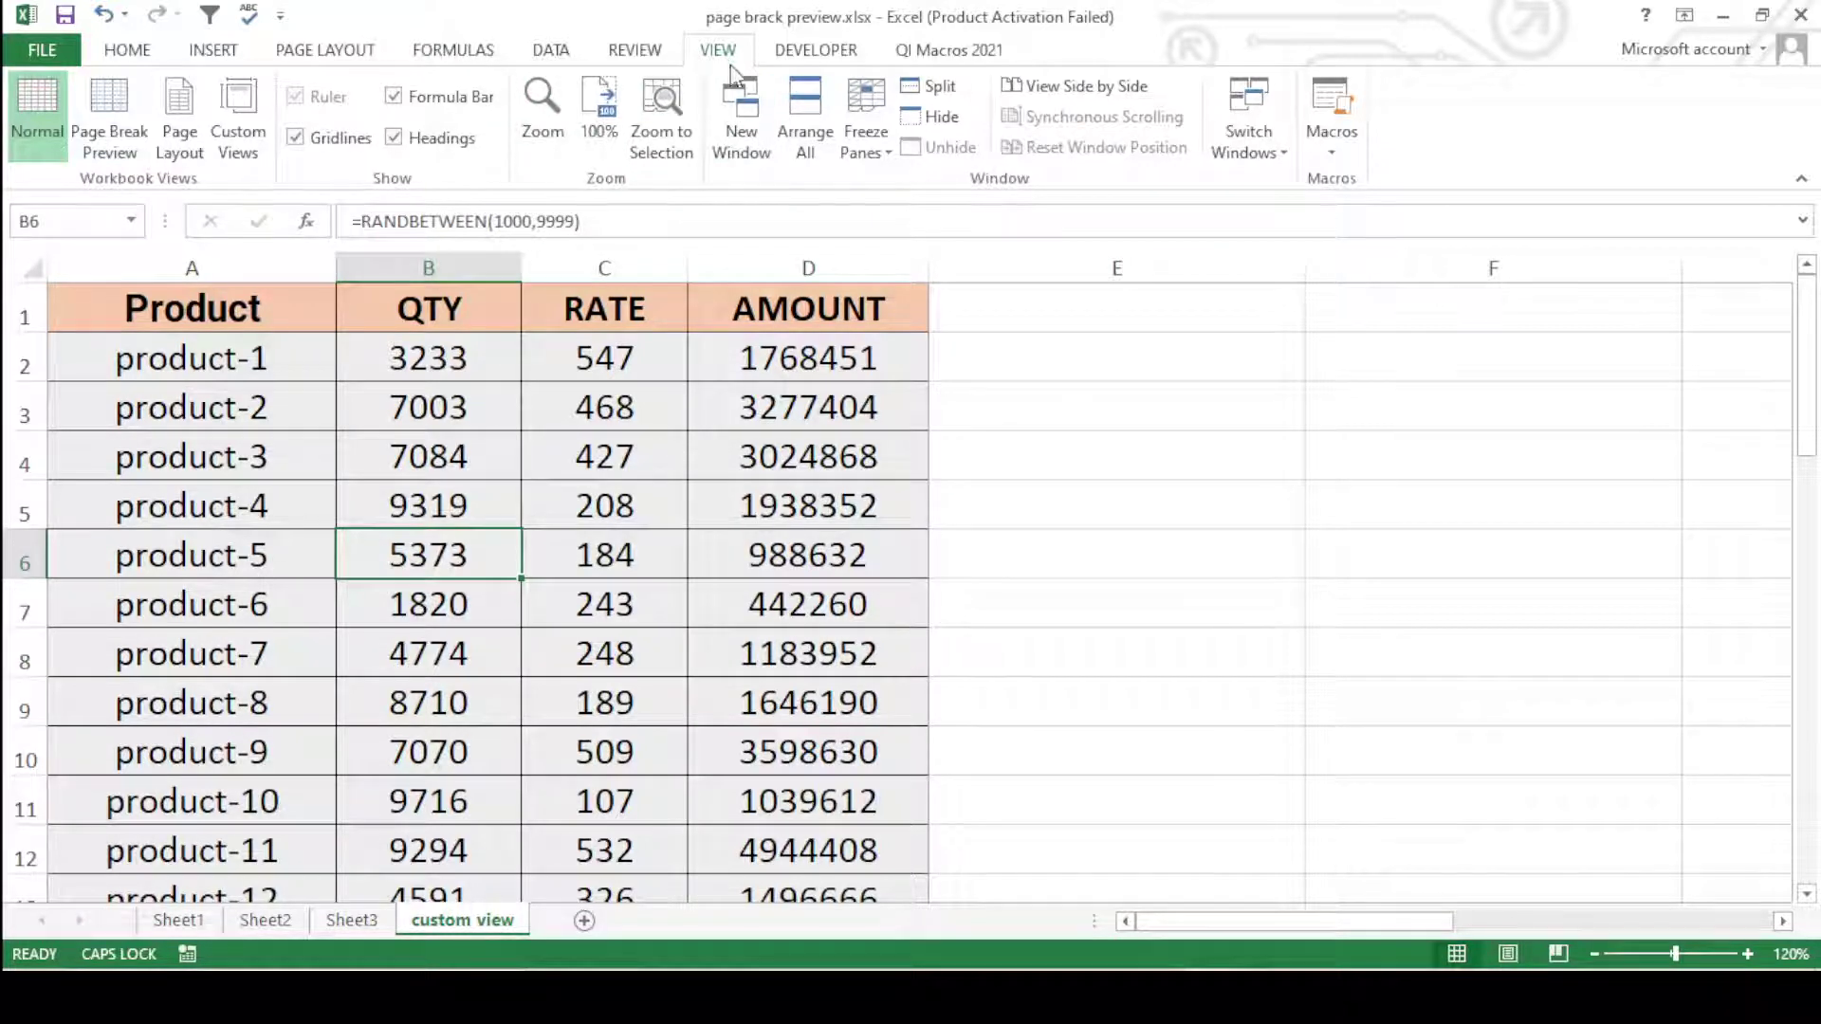
# - Apply the AMOUNT custom view, showing only Product and AMOUNT
pyautogui.click(238, 123)
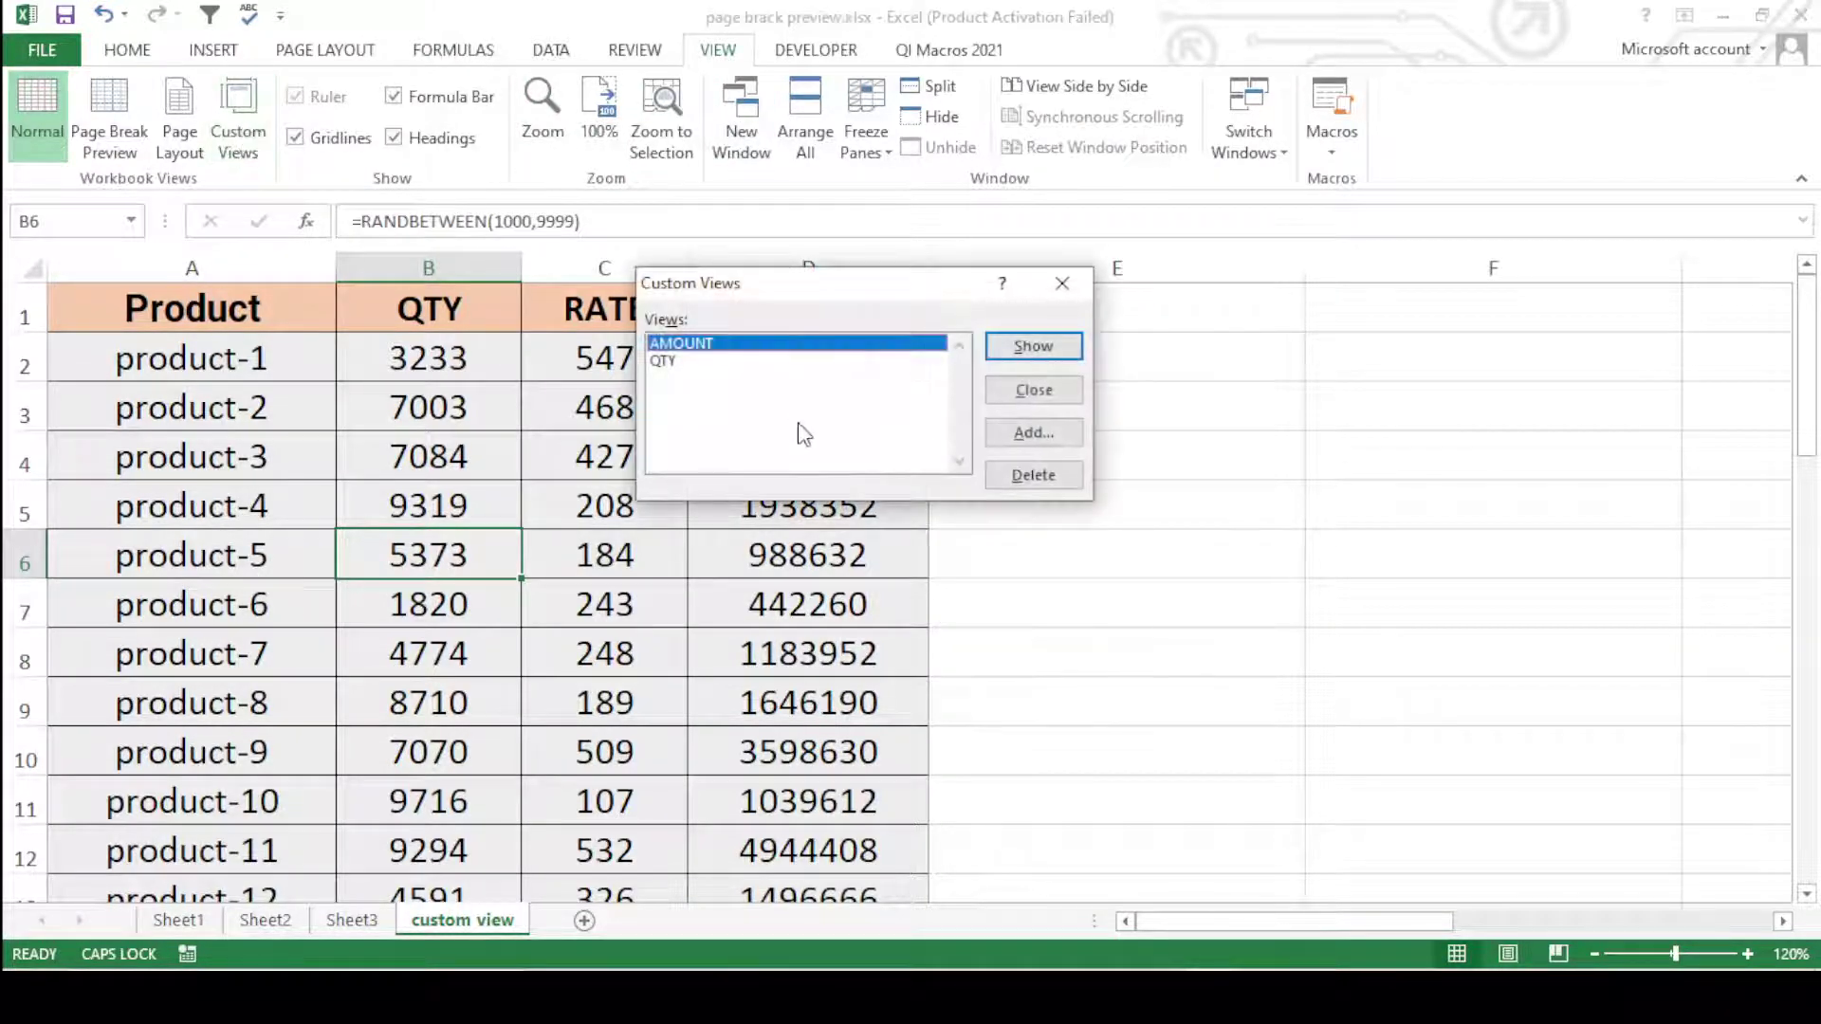
pyautogui.moveTo(818, 293); pyautogui.dragTo(1267, 352)
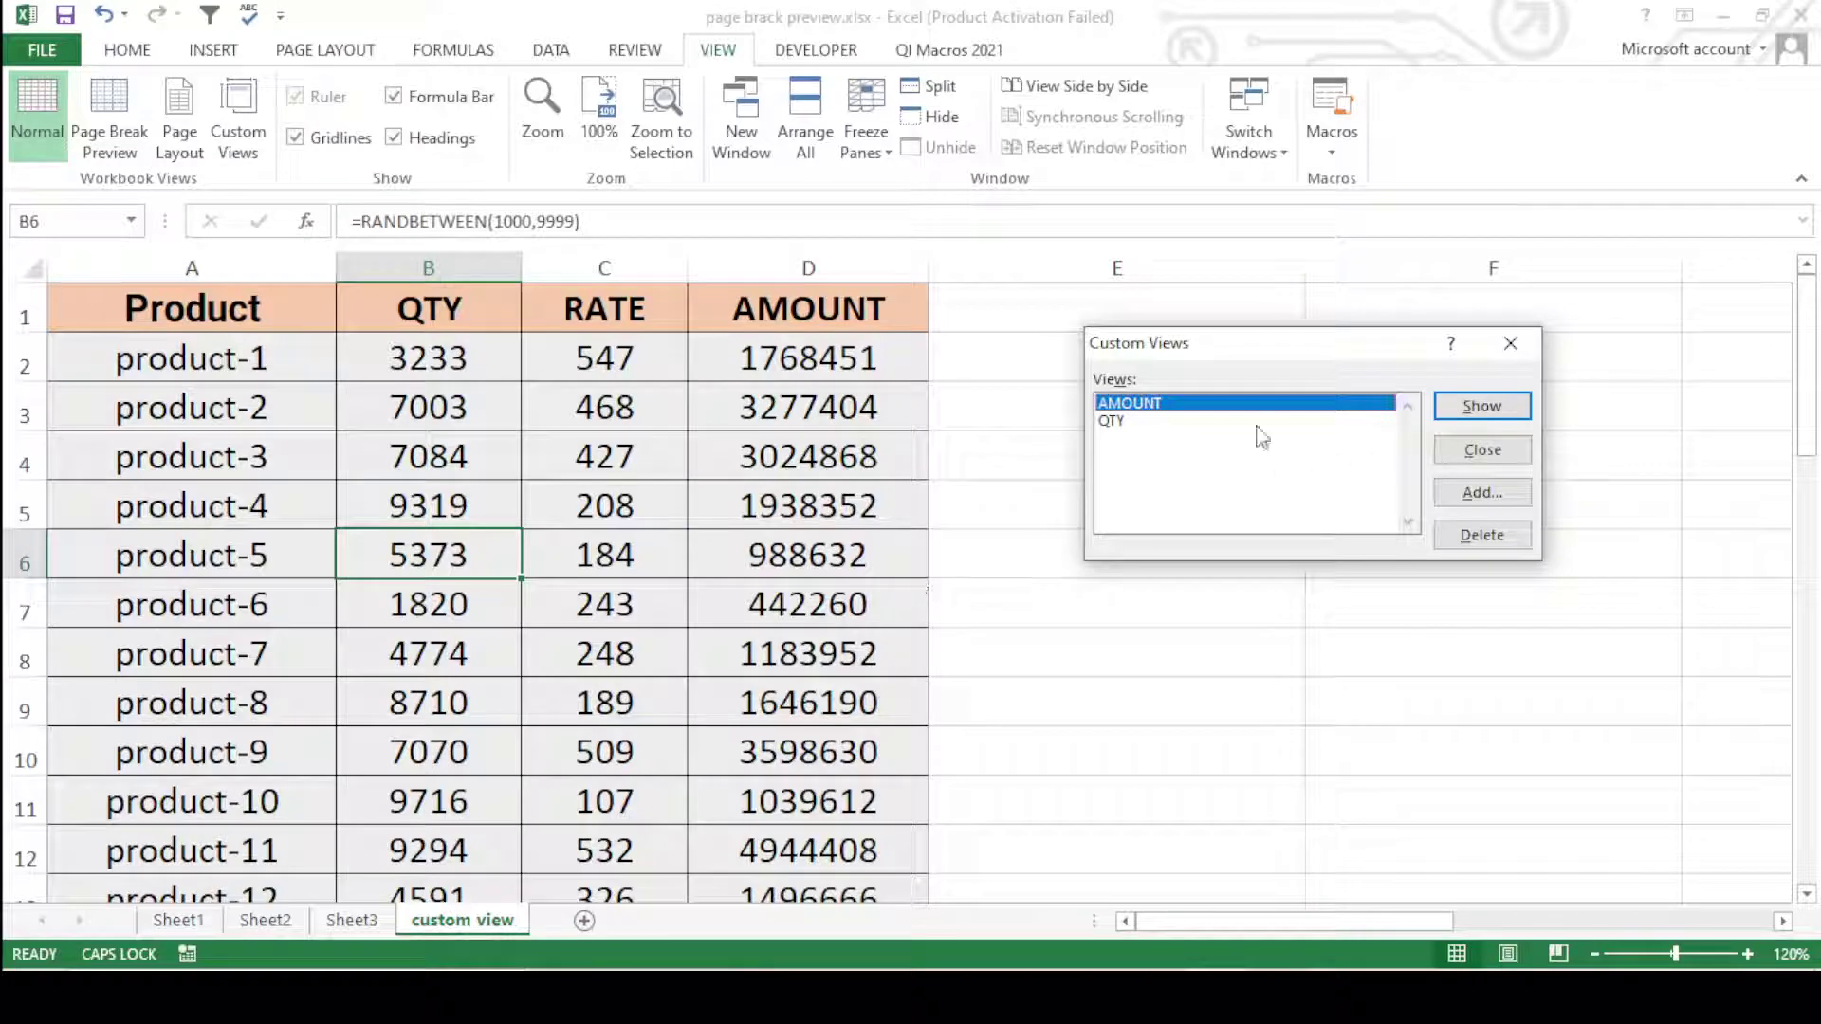
pyautogui.click(1471, 406)
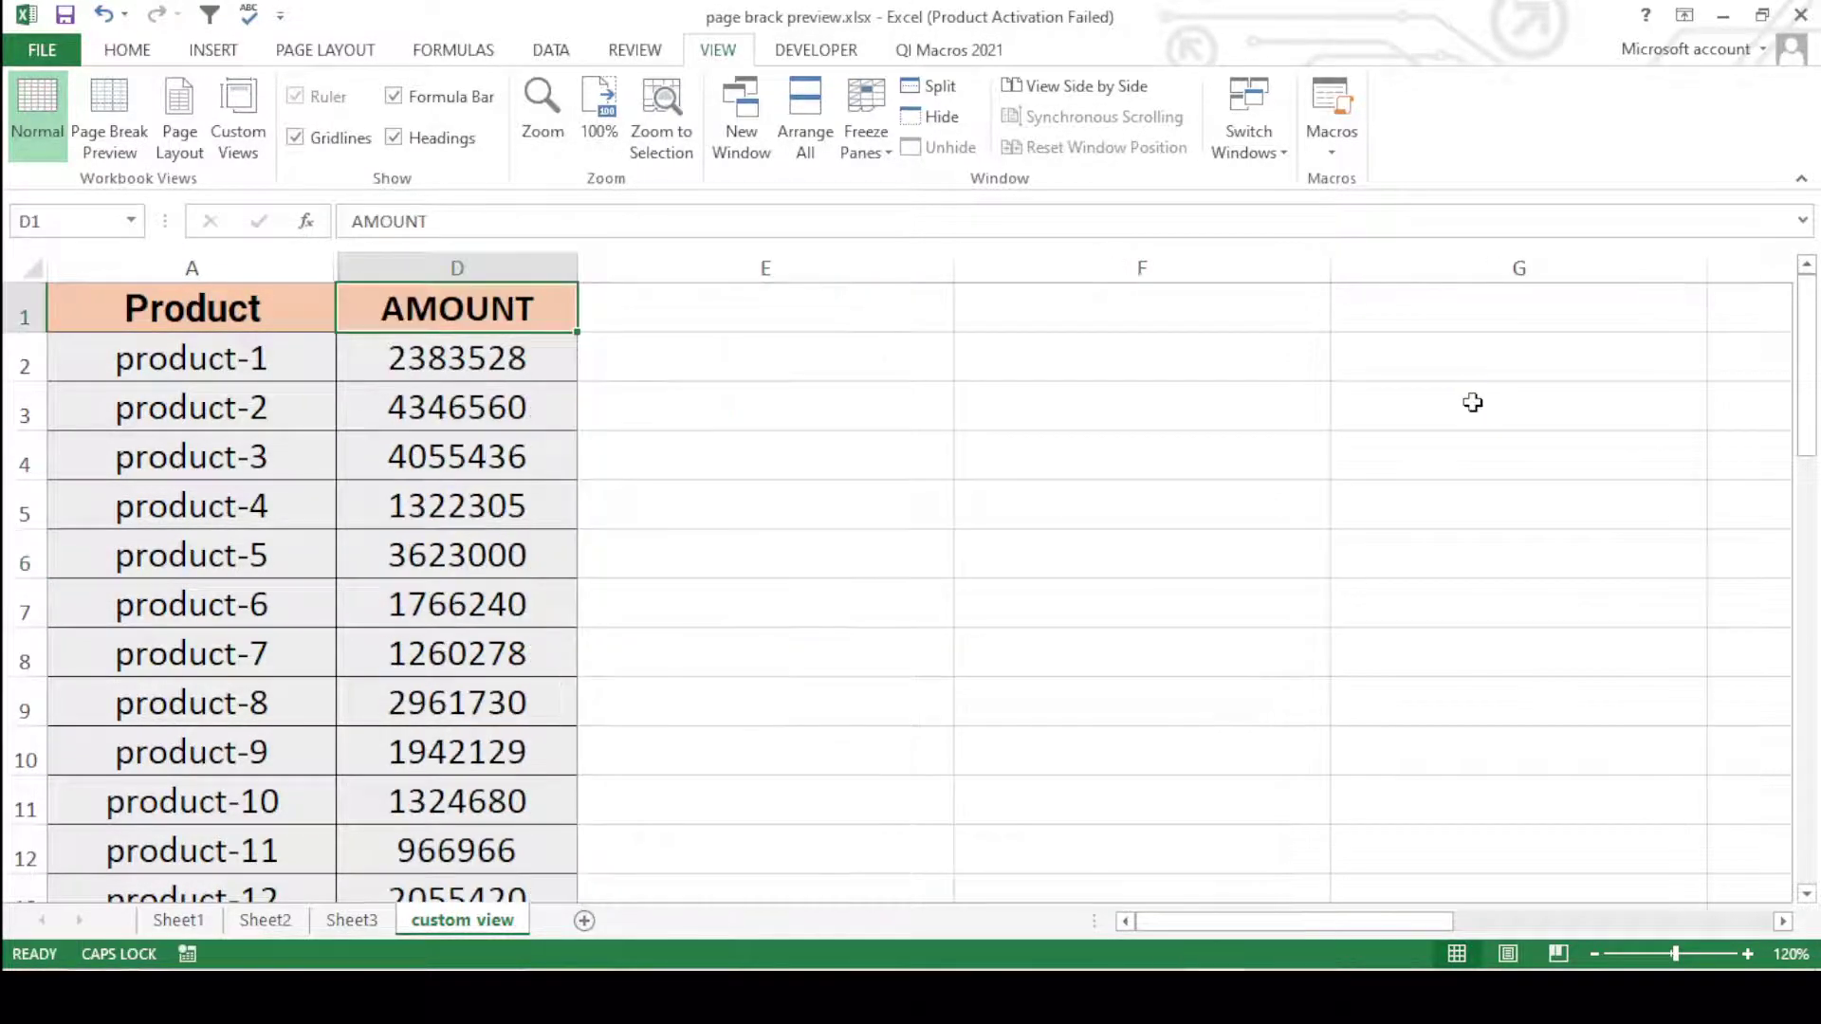
pyautogui.click(754, 502)
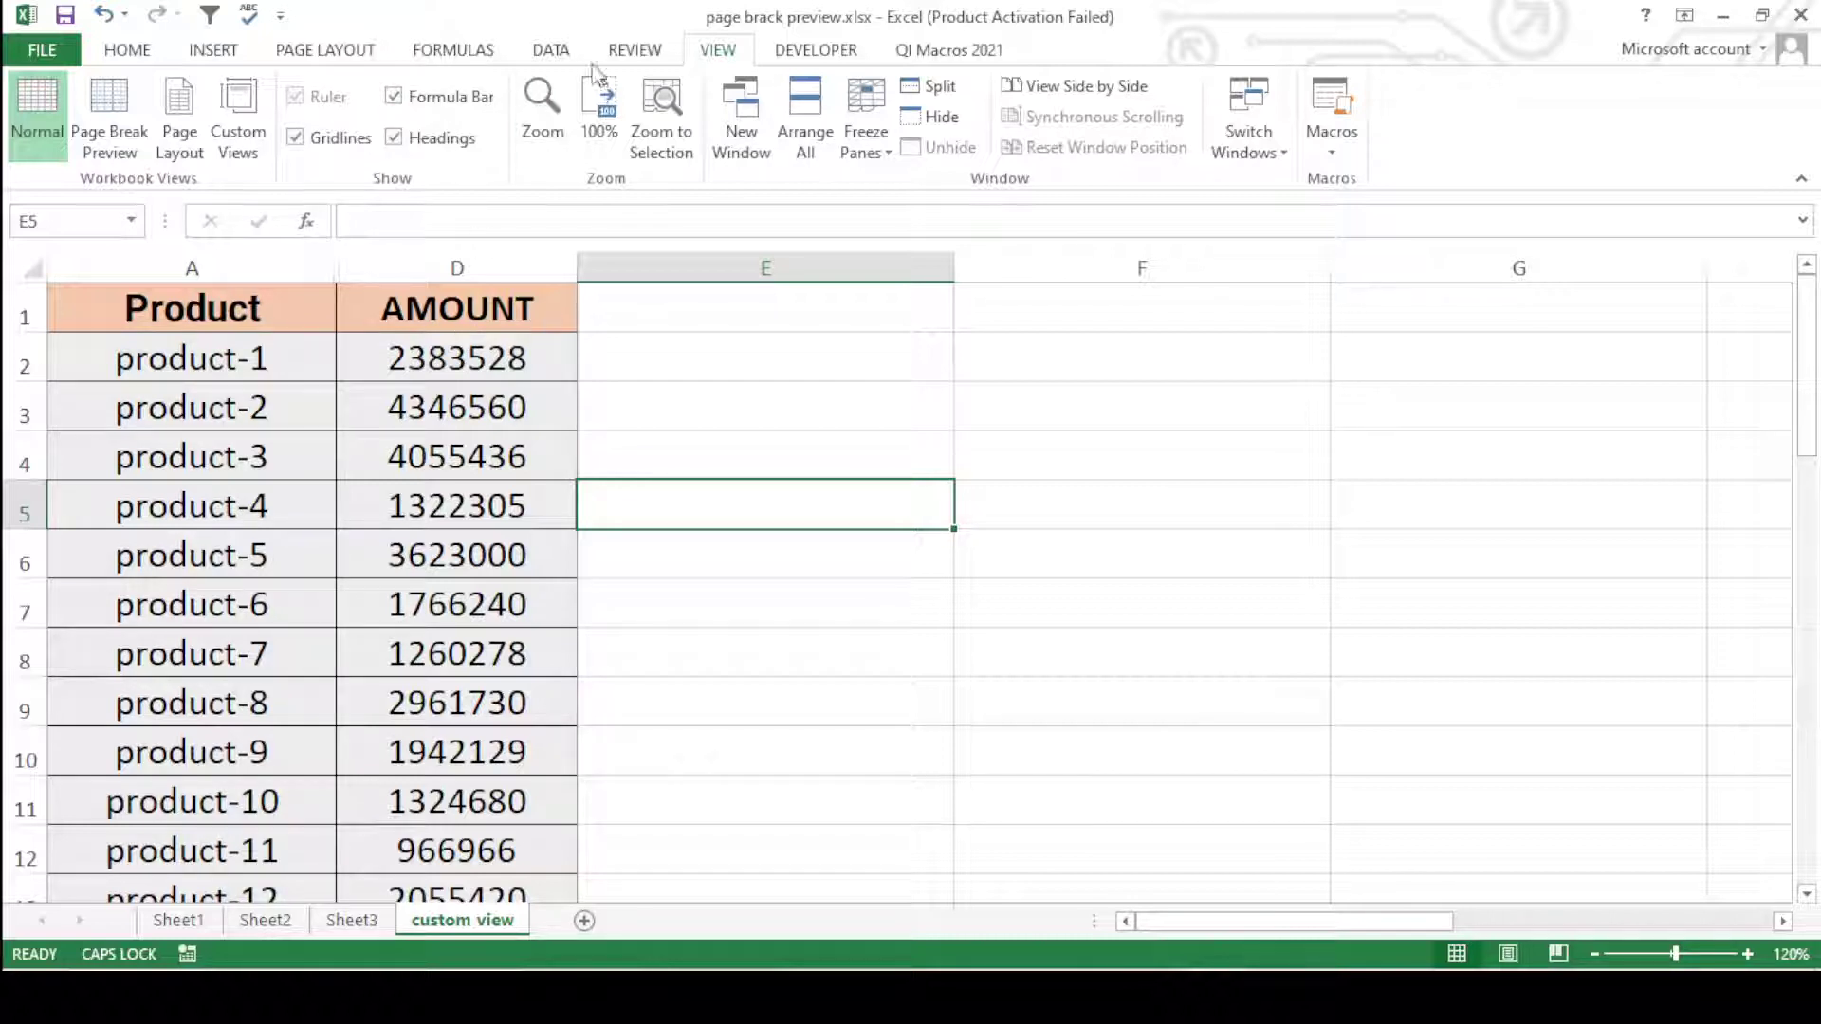
# - Switch to the QTY custom view, showing only Product and QTY
pyautogui.click(239, 123)
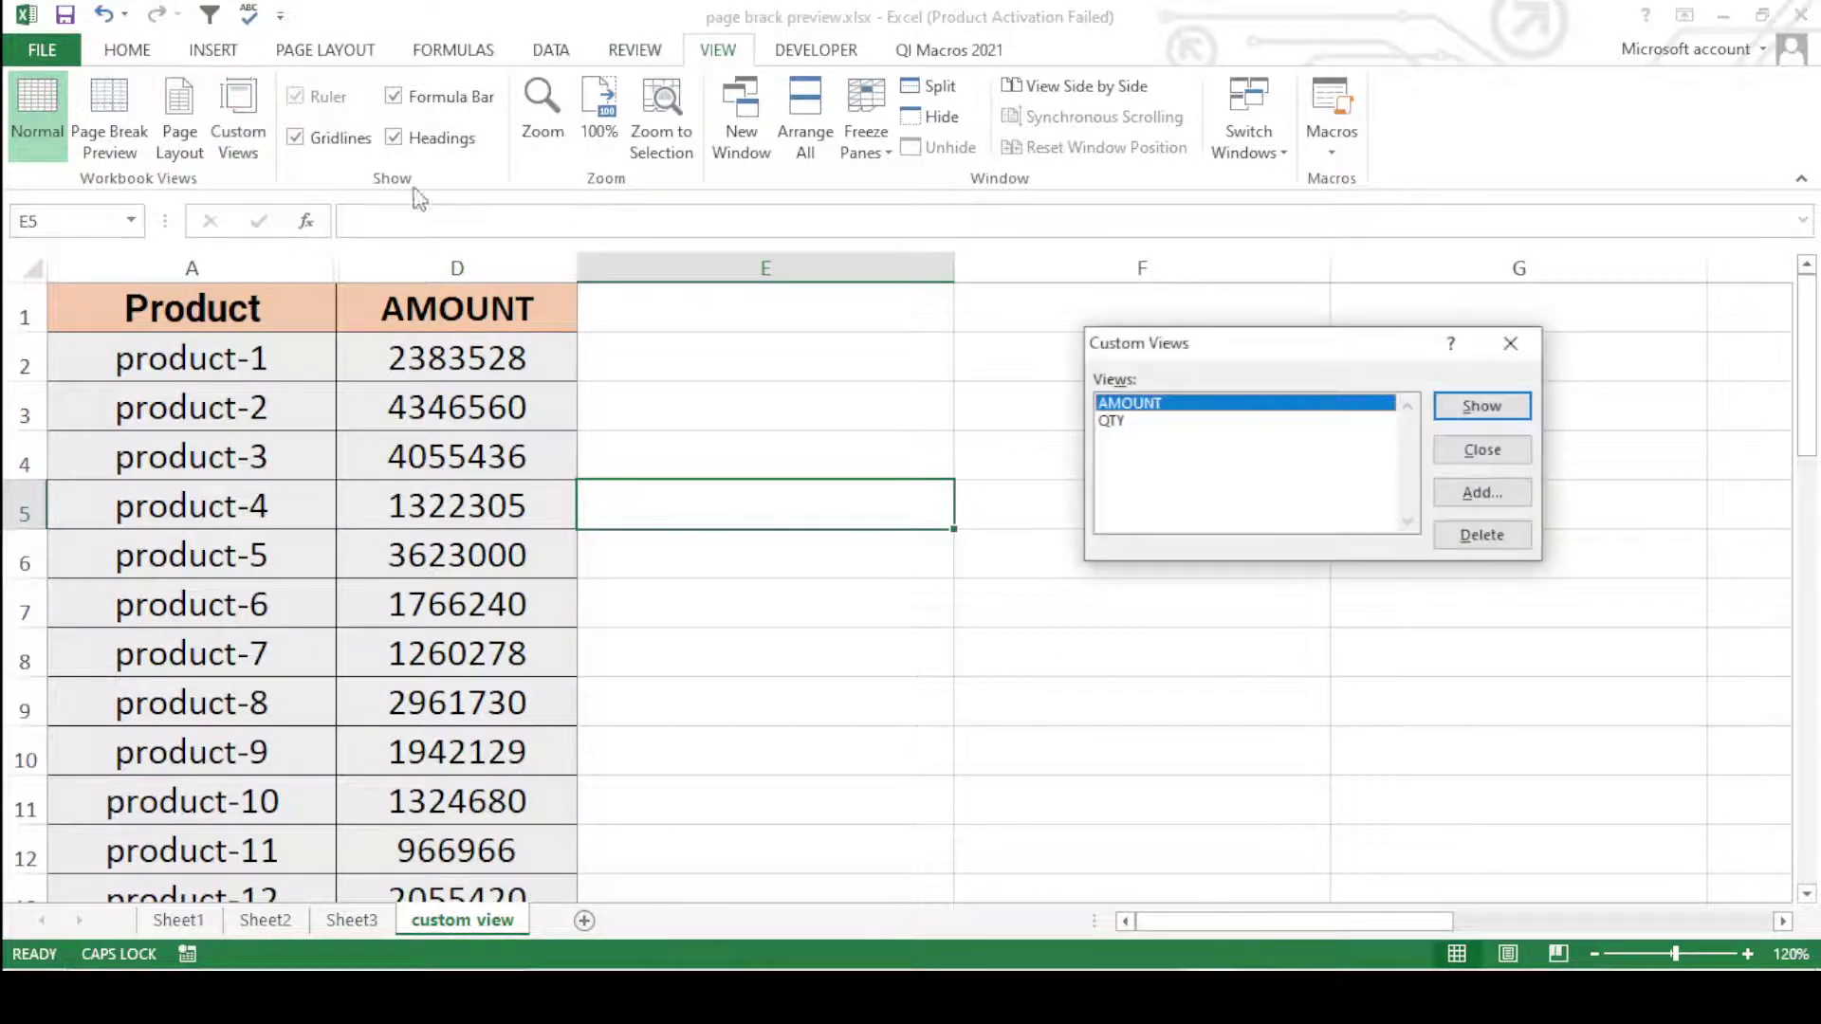
pyautogui.click(1129, 421)
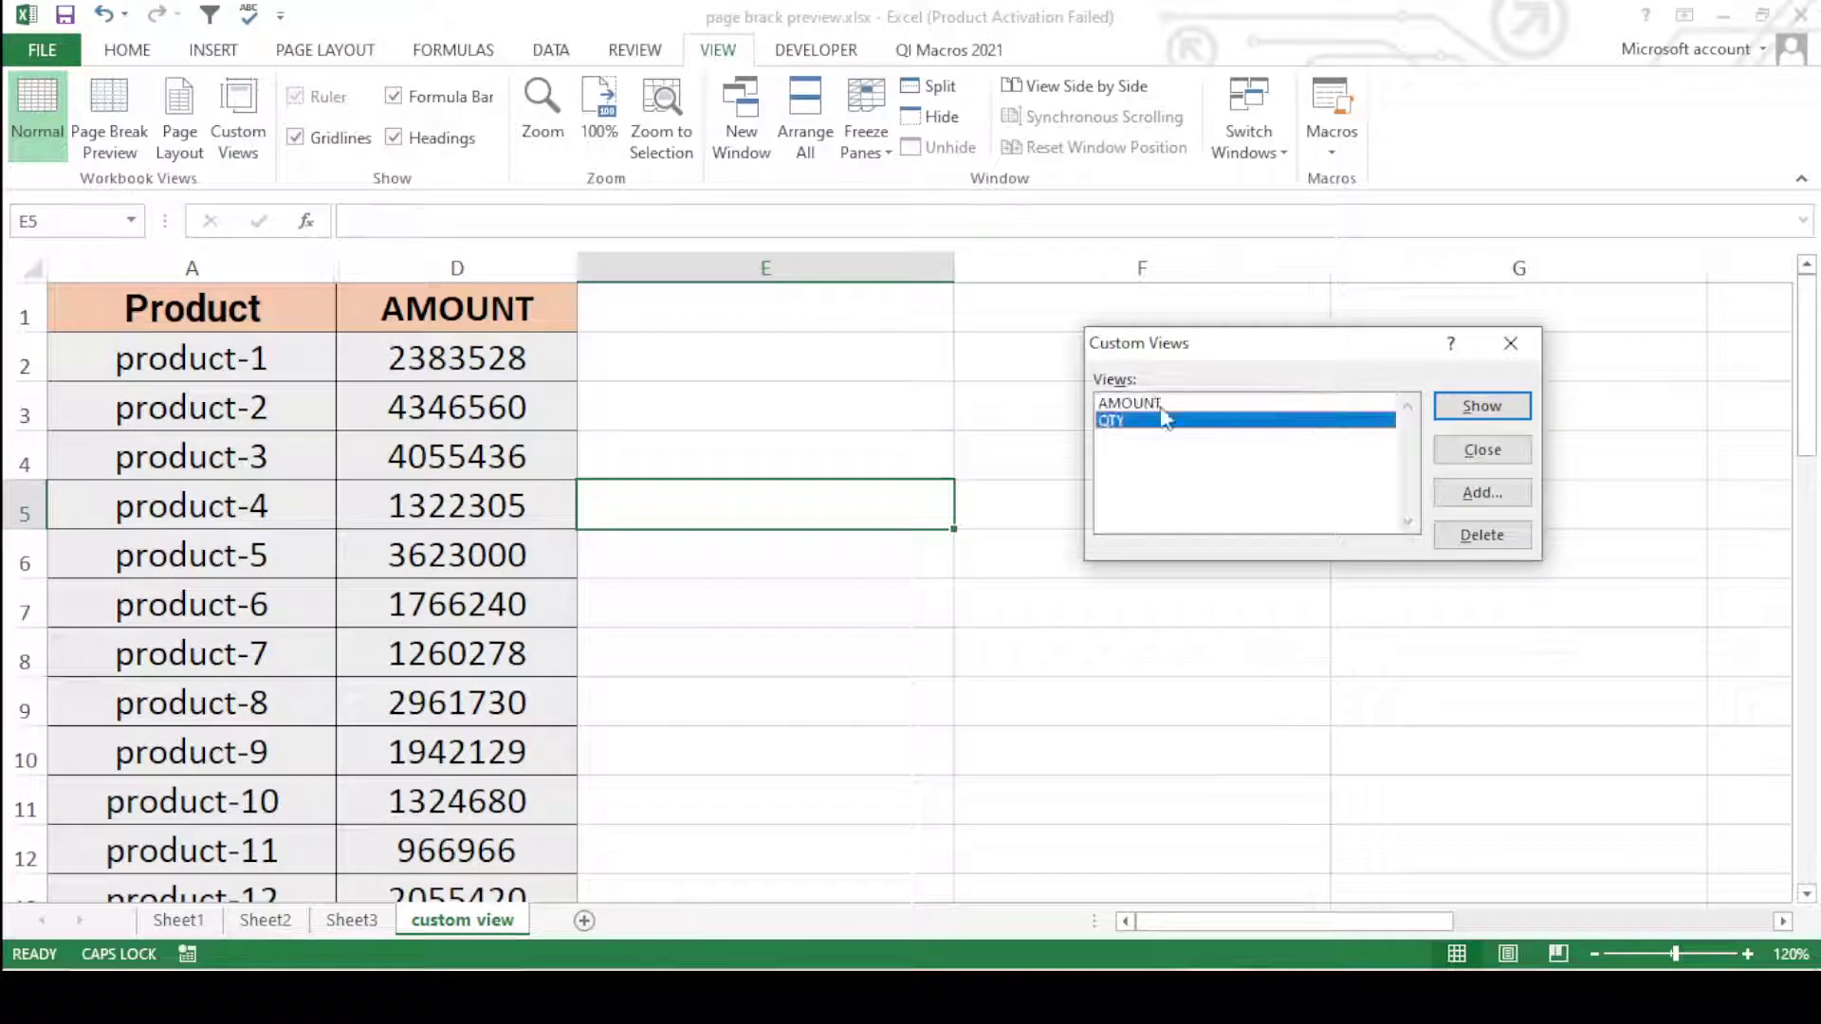
pyautogui.click(1454, 407)
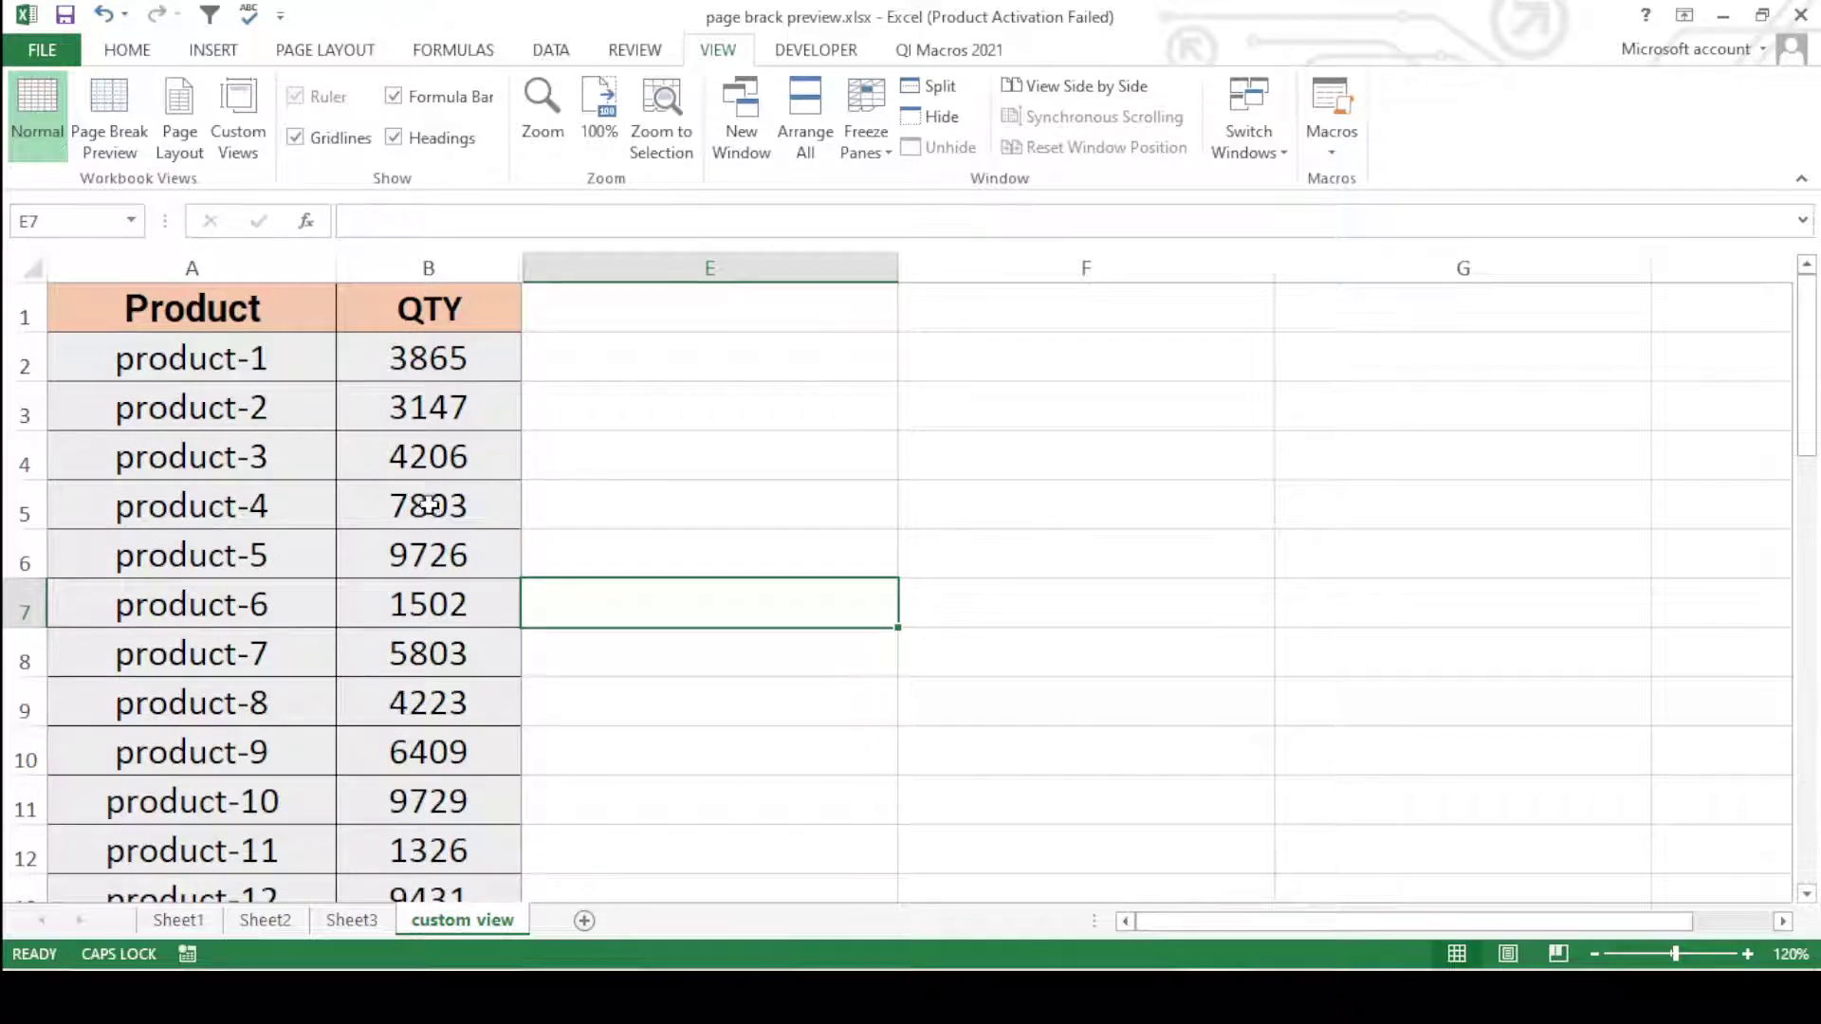
pyautogui.click(722, 768)
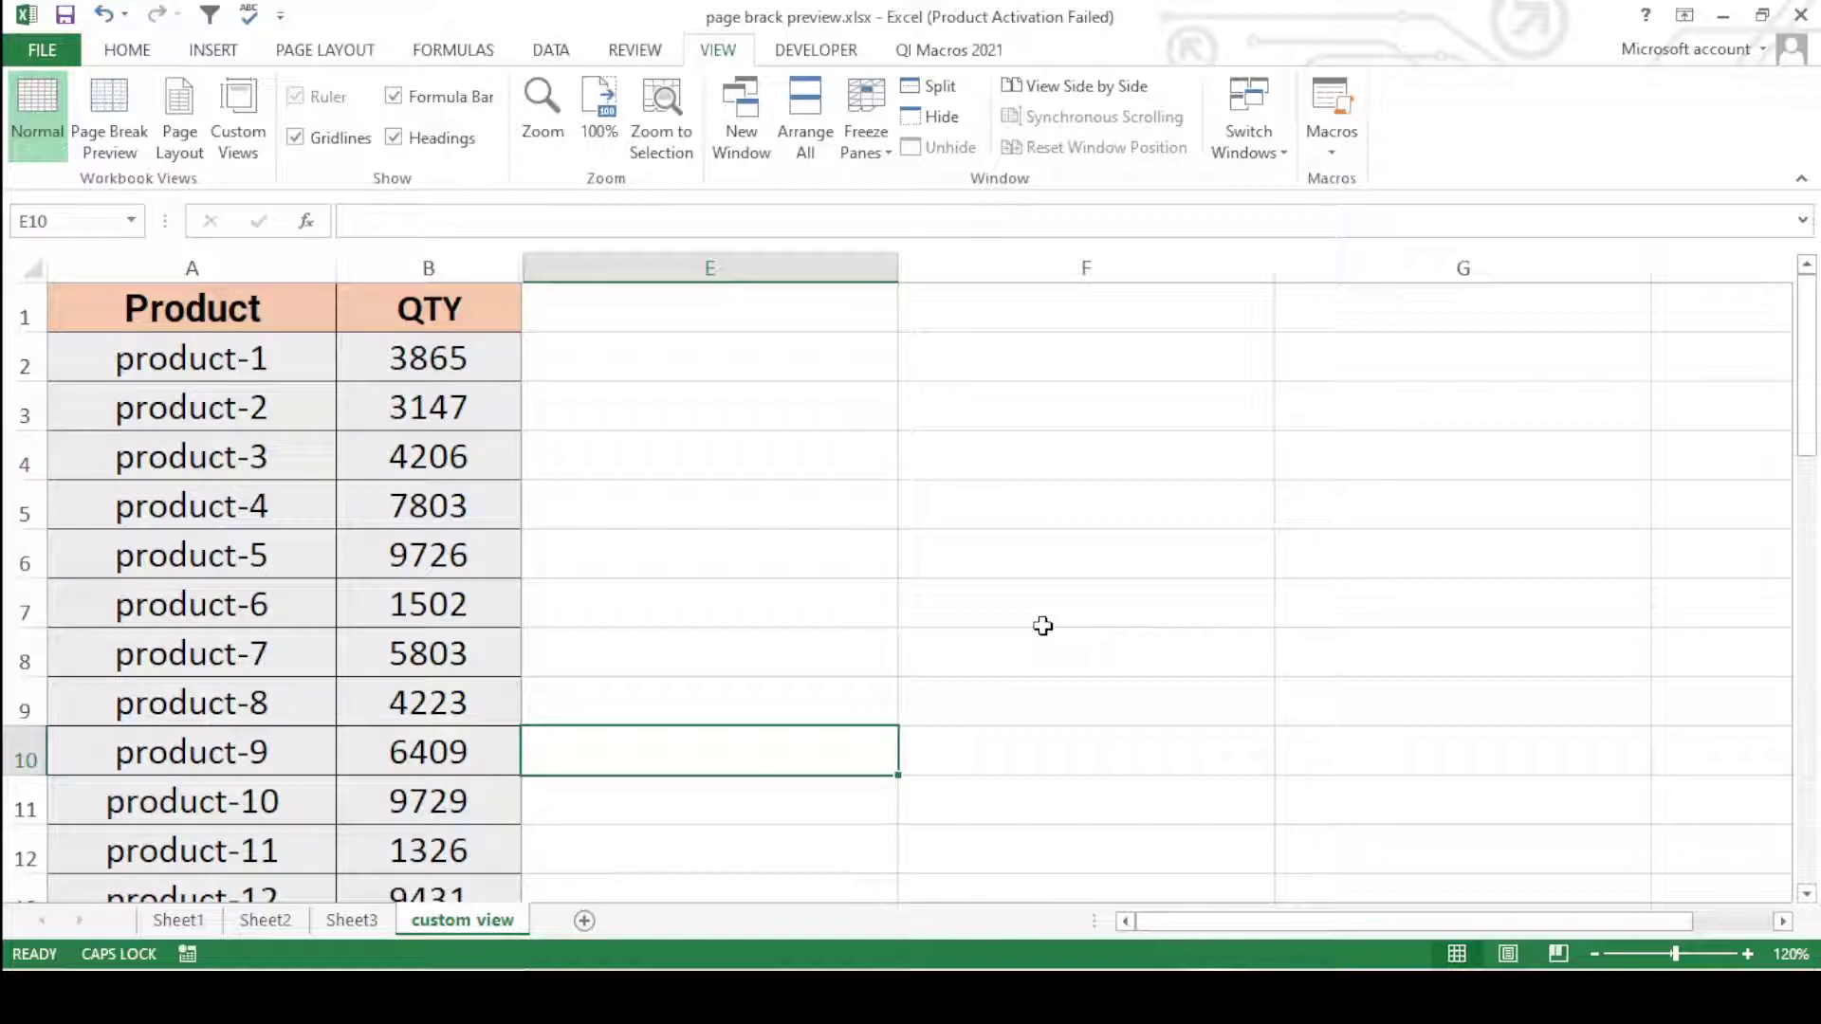
# - Unhide the RATE and AMOUNT columns and check the RATE formula in C4
pyautogui.moveTo(389, 267); pyautogui.dragTo(597, 378)
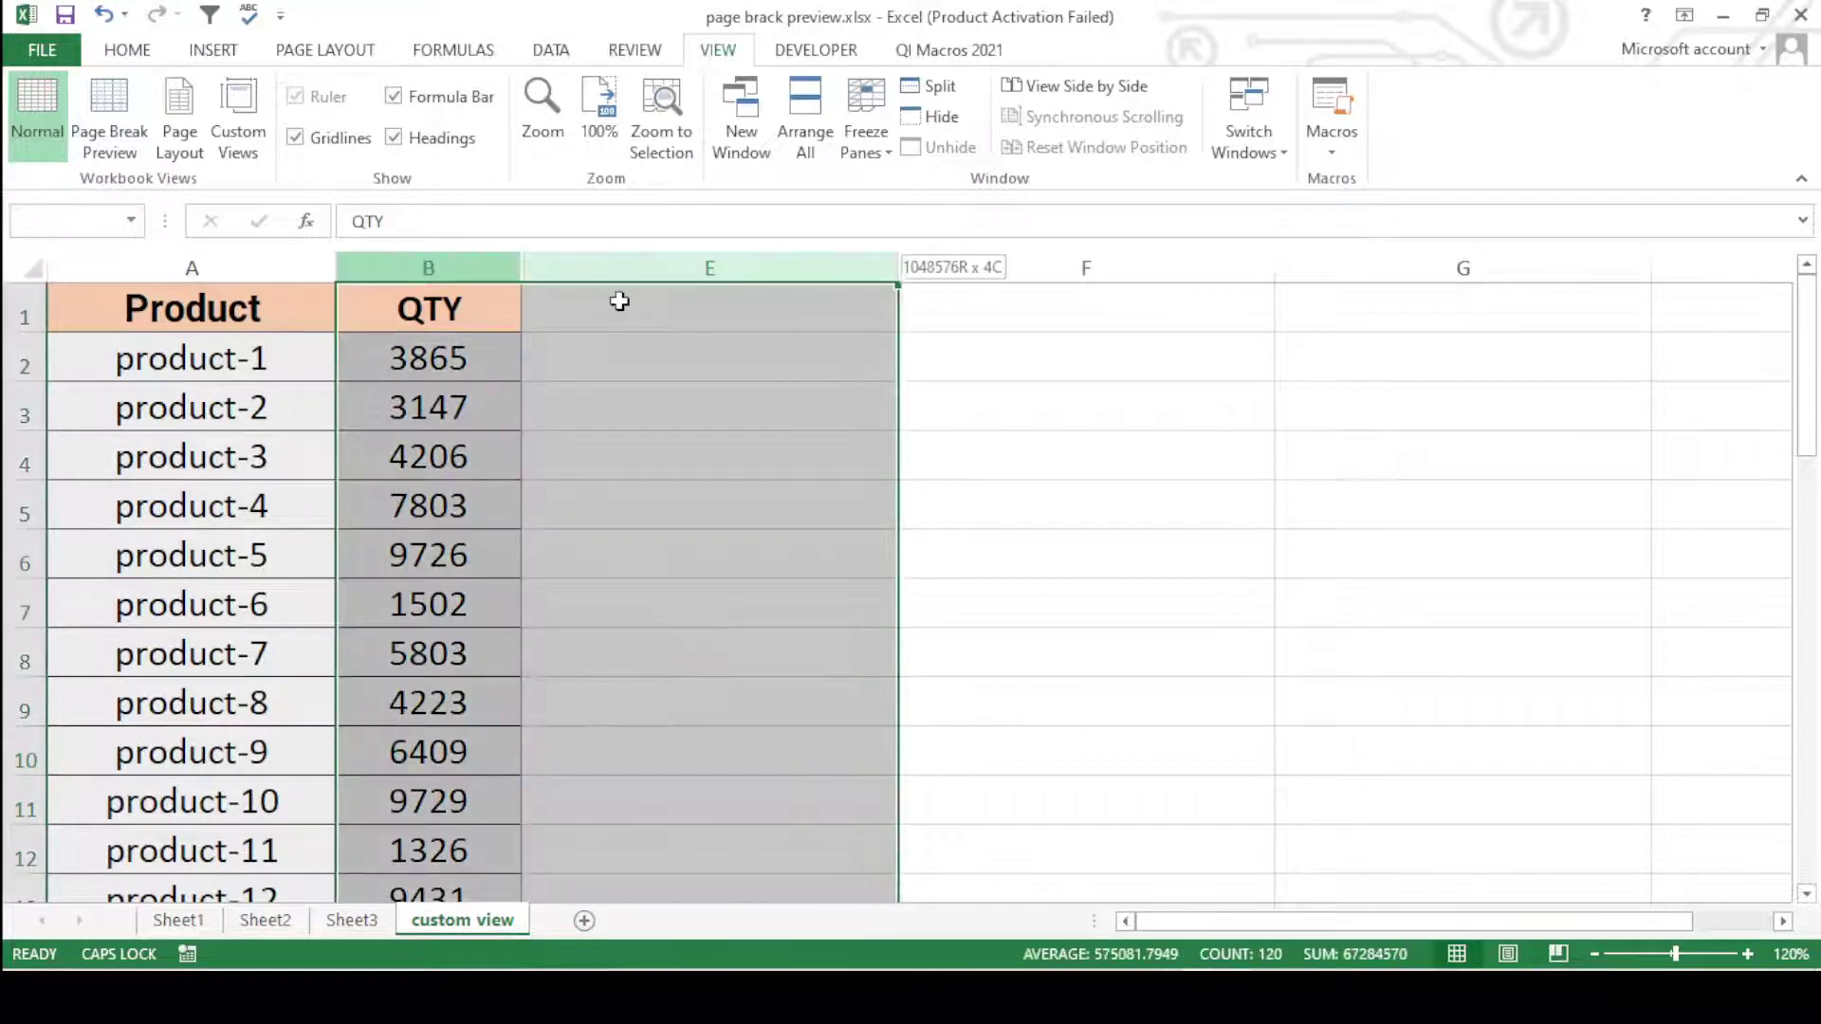
pyautogui.rightClick(597, 377)
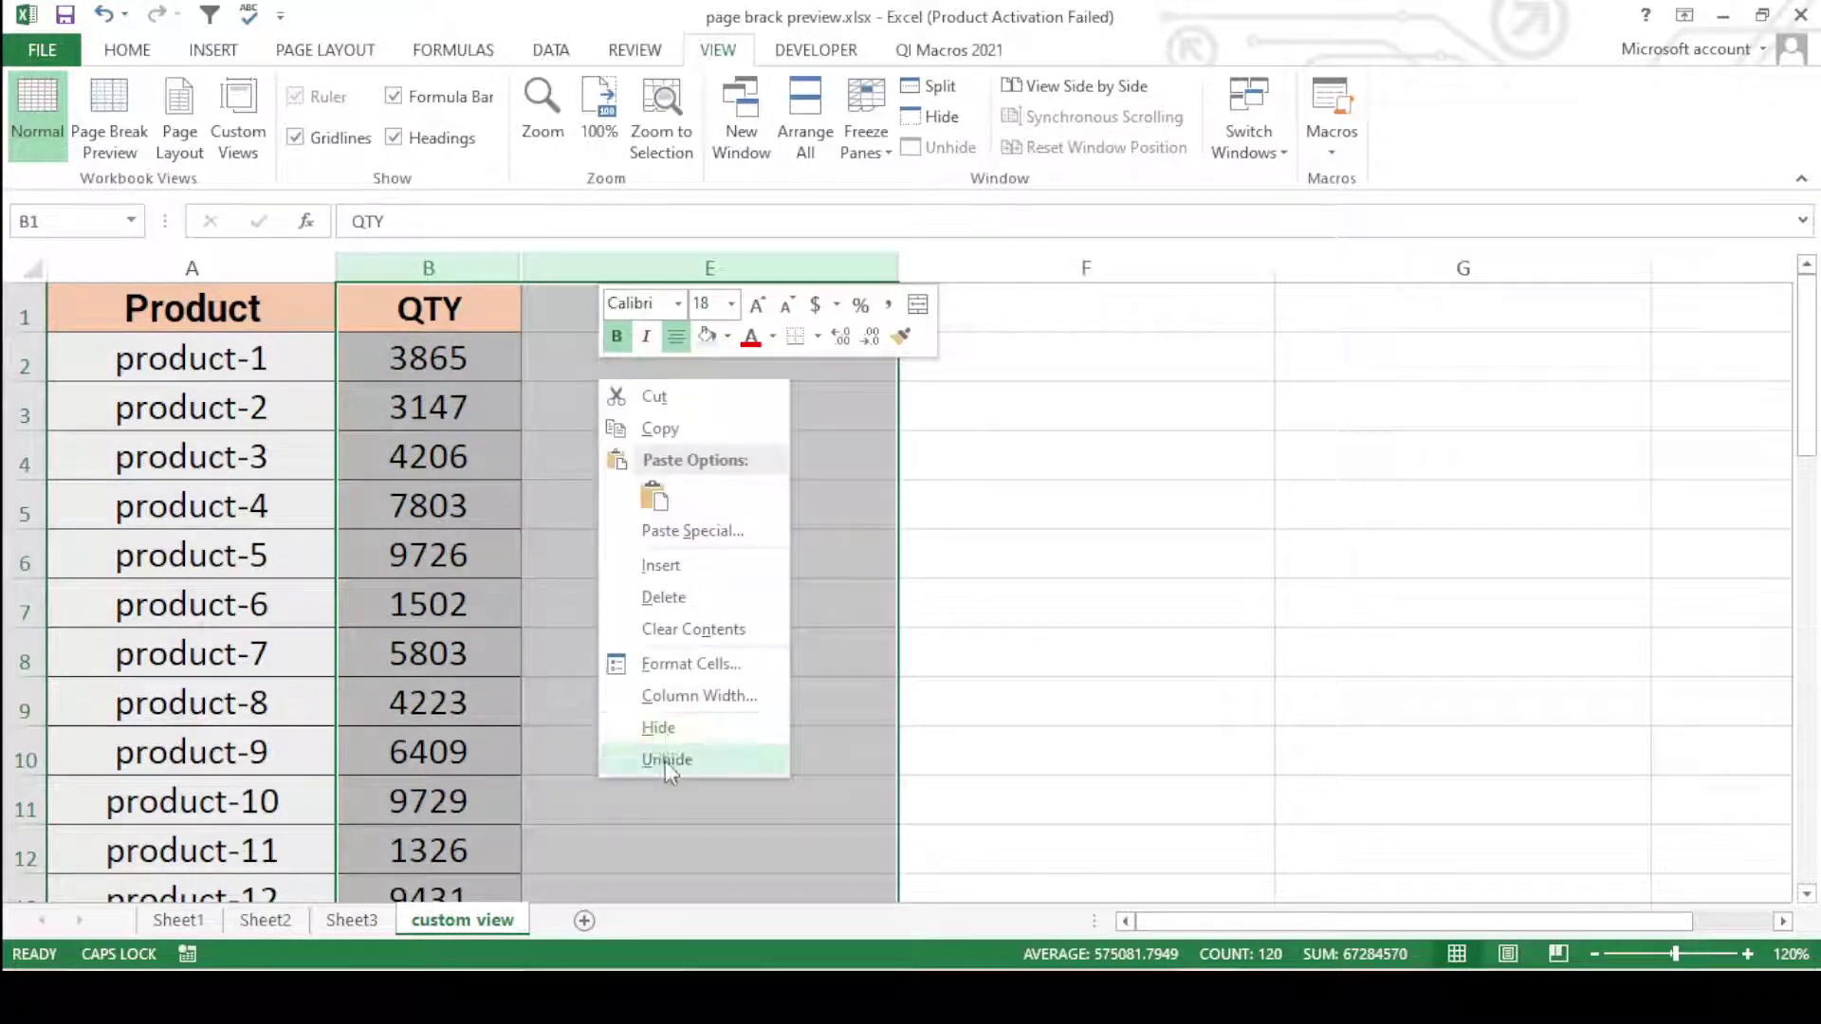
pyautogui.click(664, 761)
pyautogui.click(1078, 637)
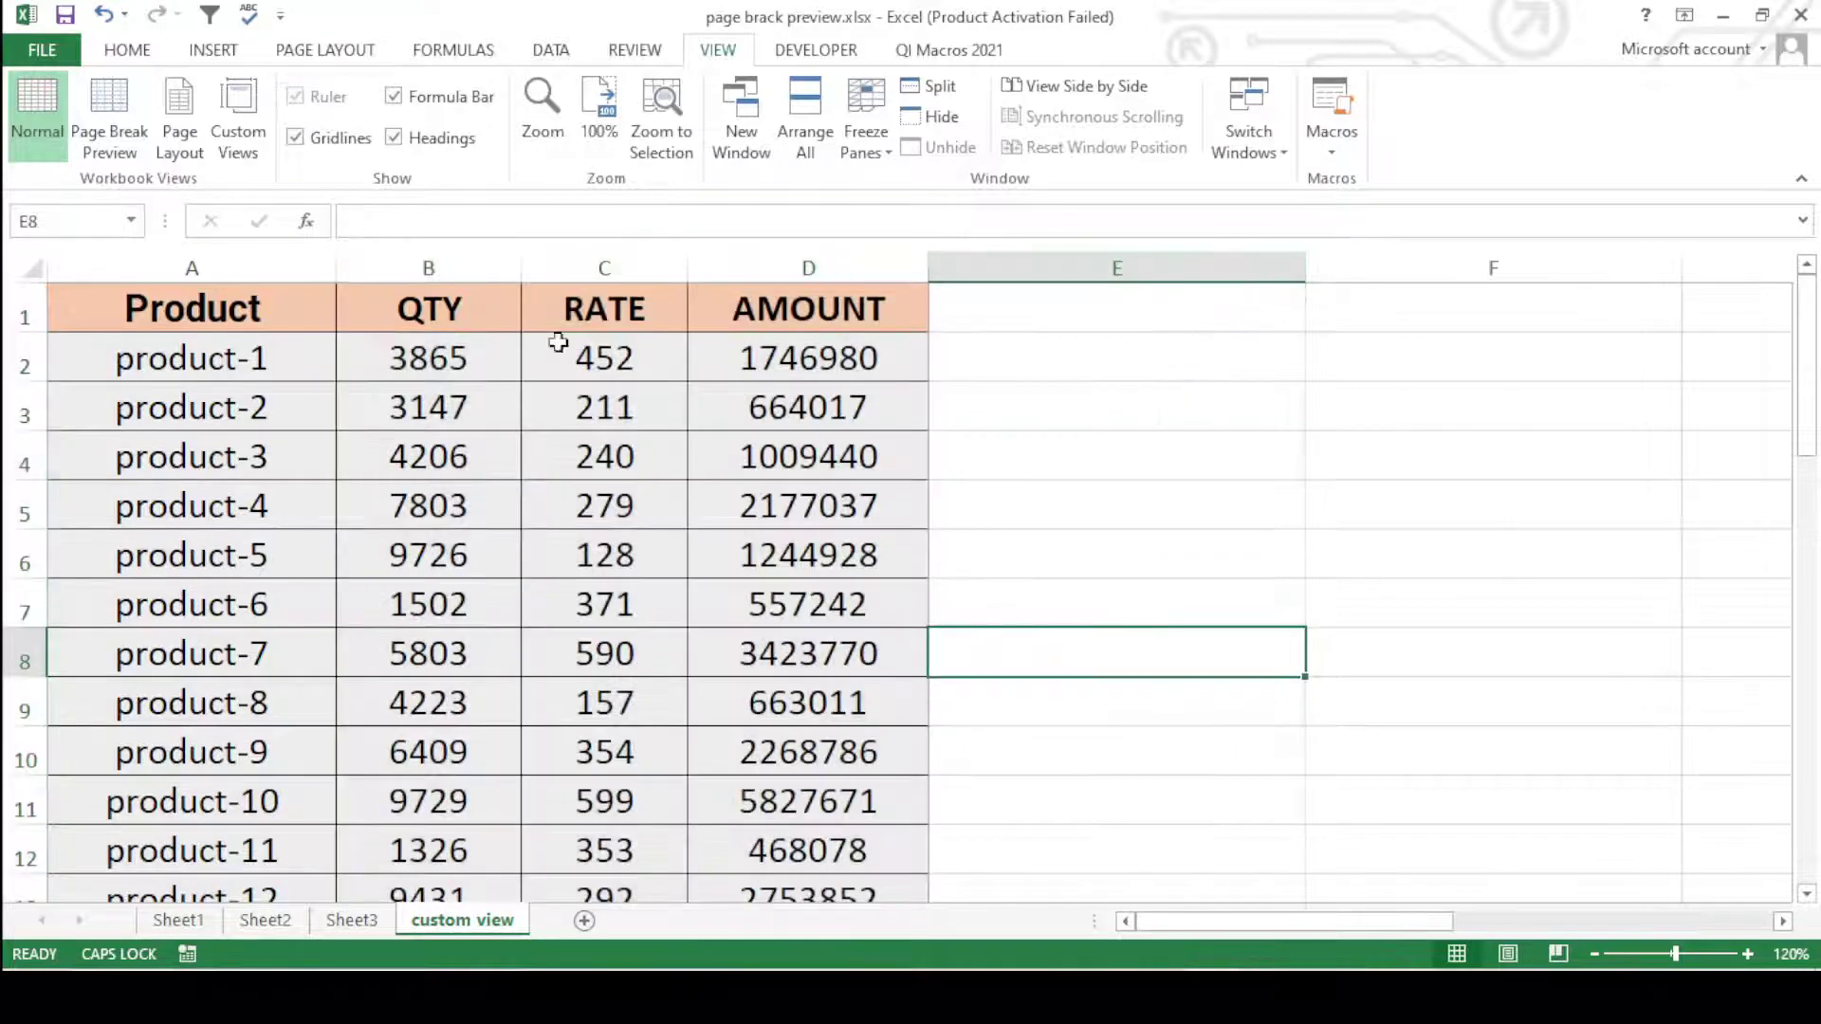
pyautogui.click(642, 456)
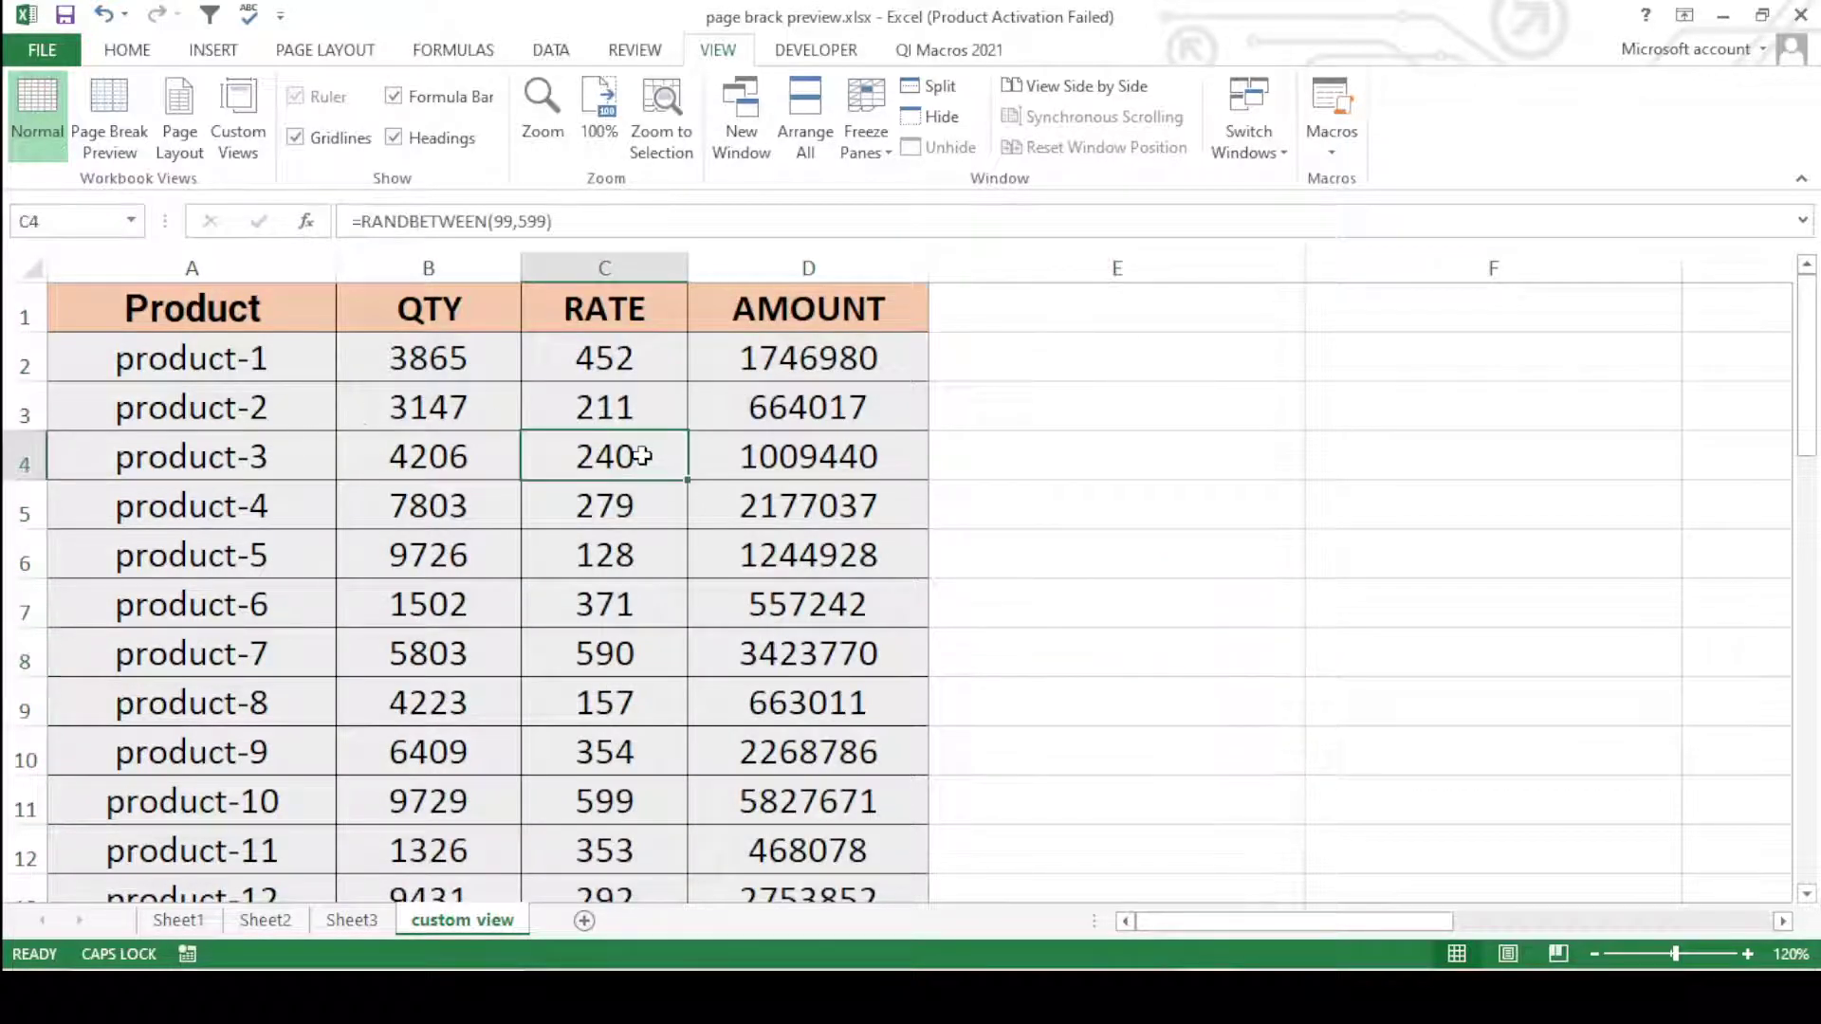
# - Hide columns QTY and AMOUNT together, leaving Product and RATE visible
pyautogui.click(465, 265)
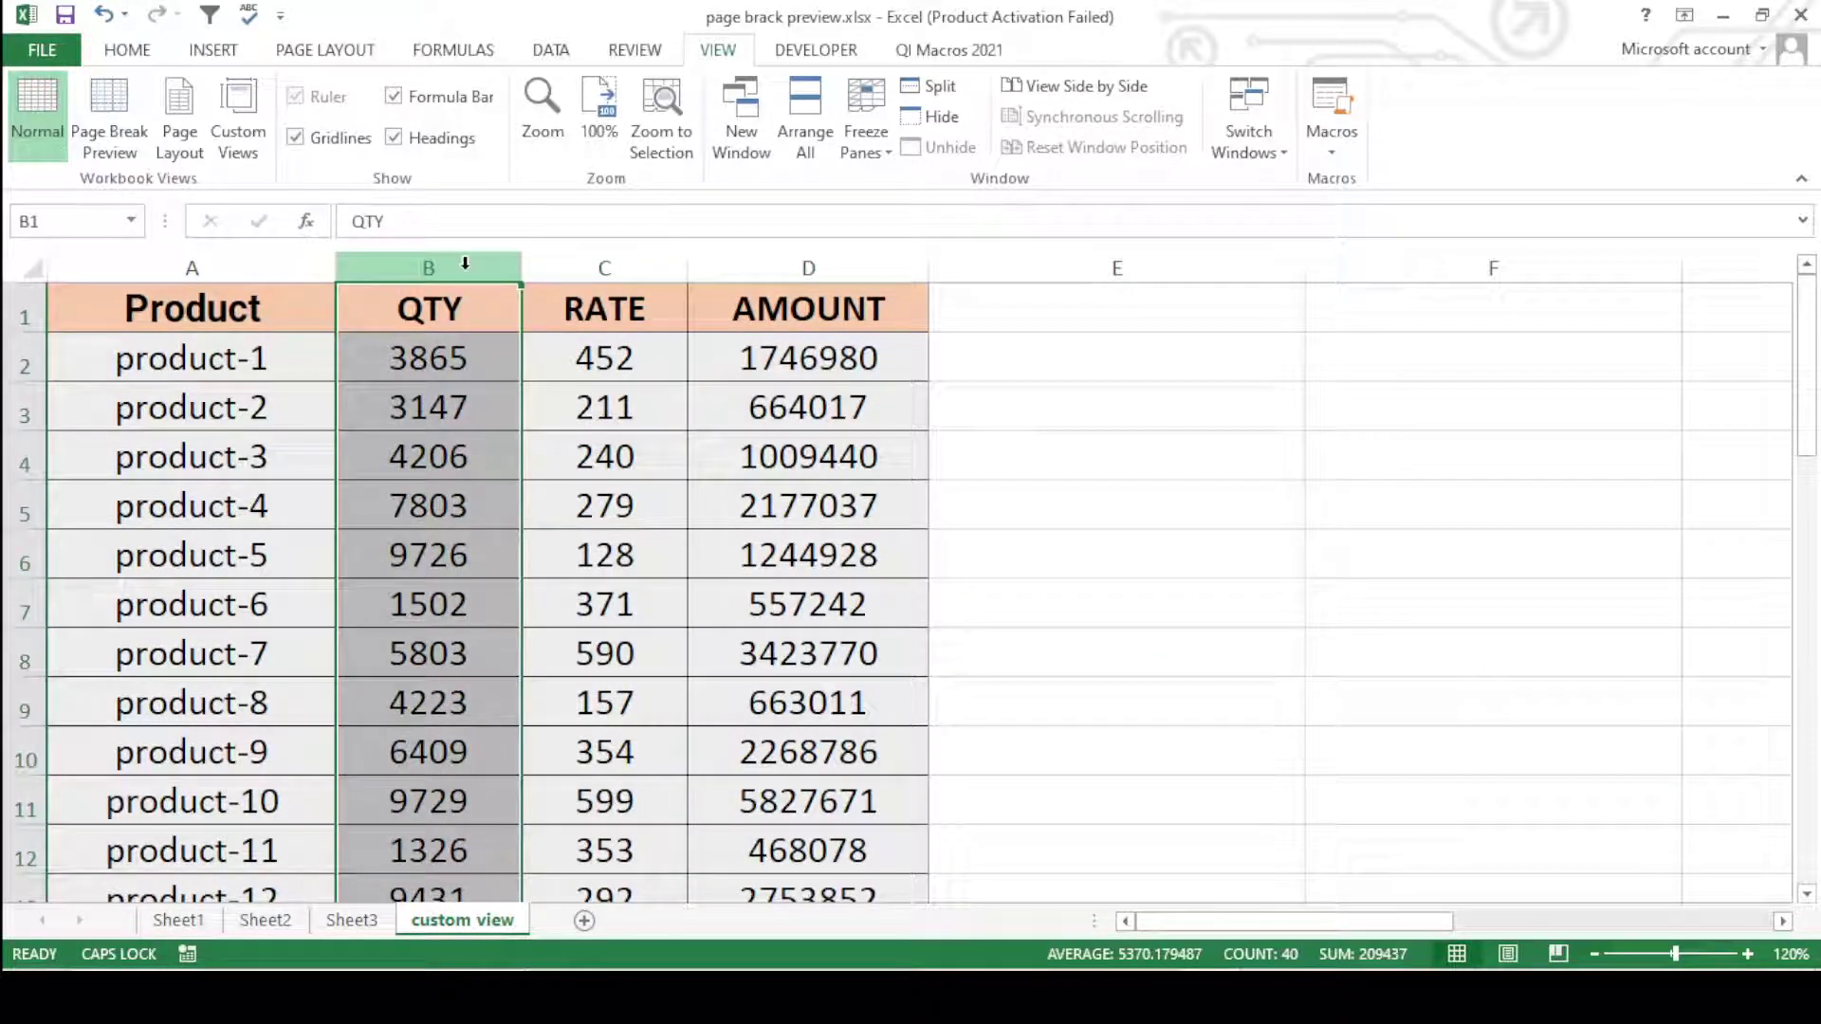
pyautogui.keyDown('ctrl'); pyautogui.click(809, 268); pyautogui.keyUp('ctrl')
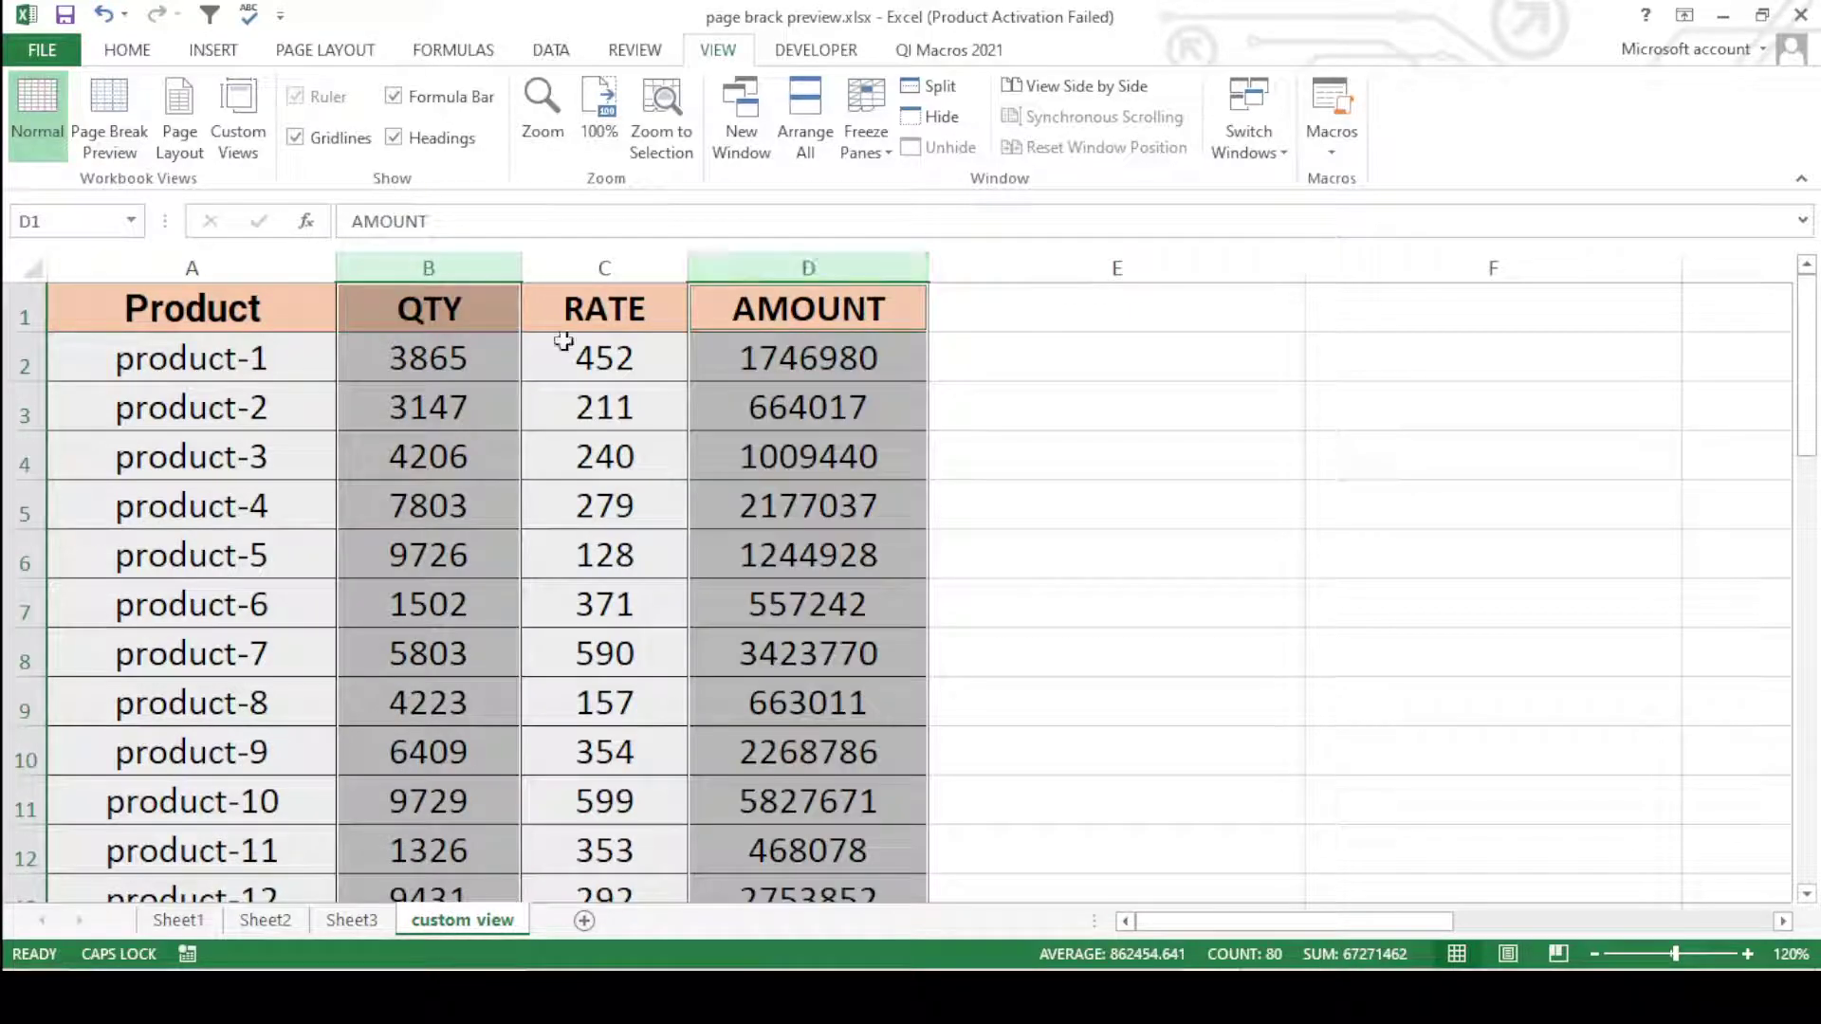
pyautogui.rightClick(867, 391)
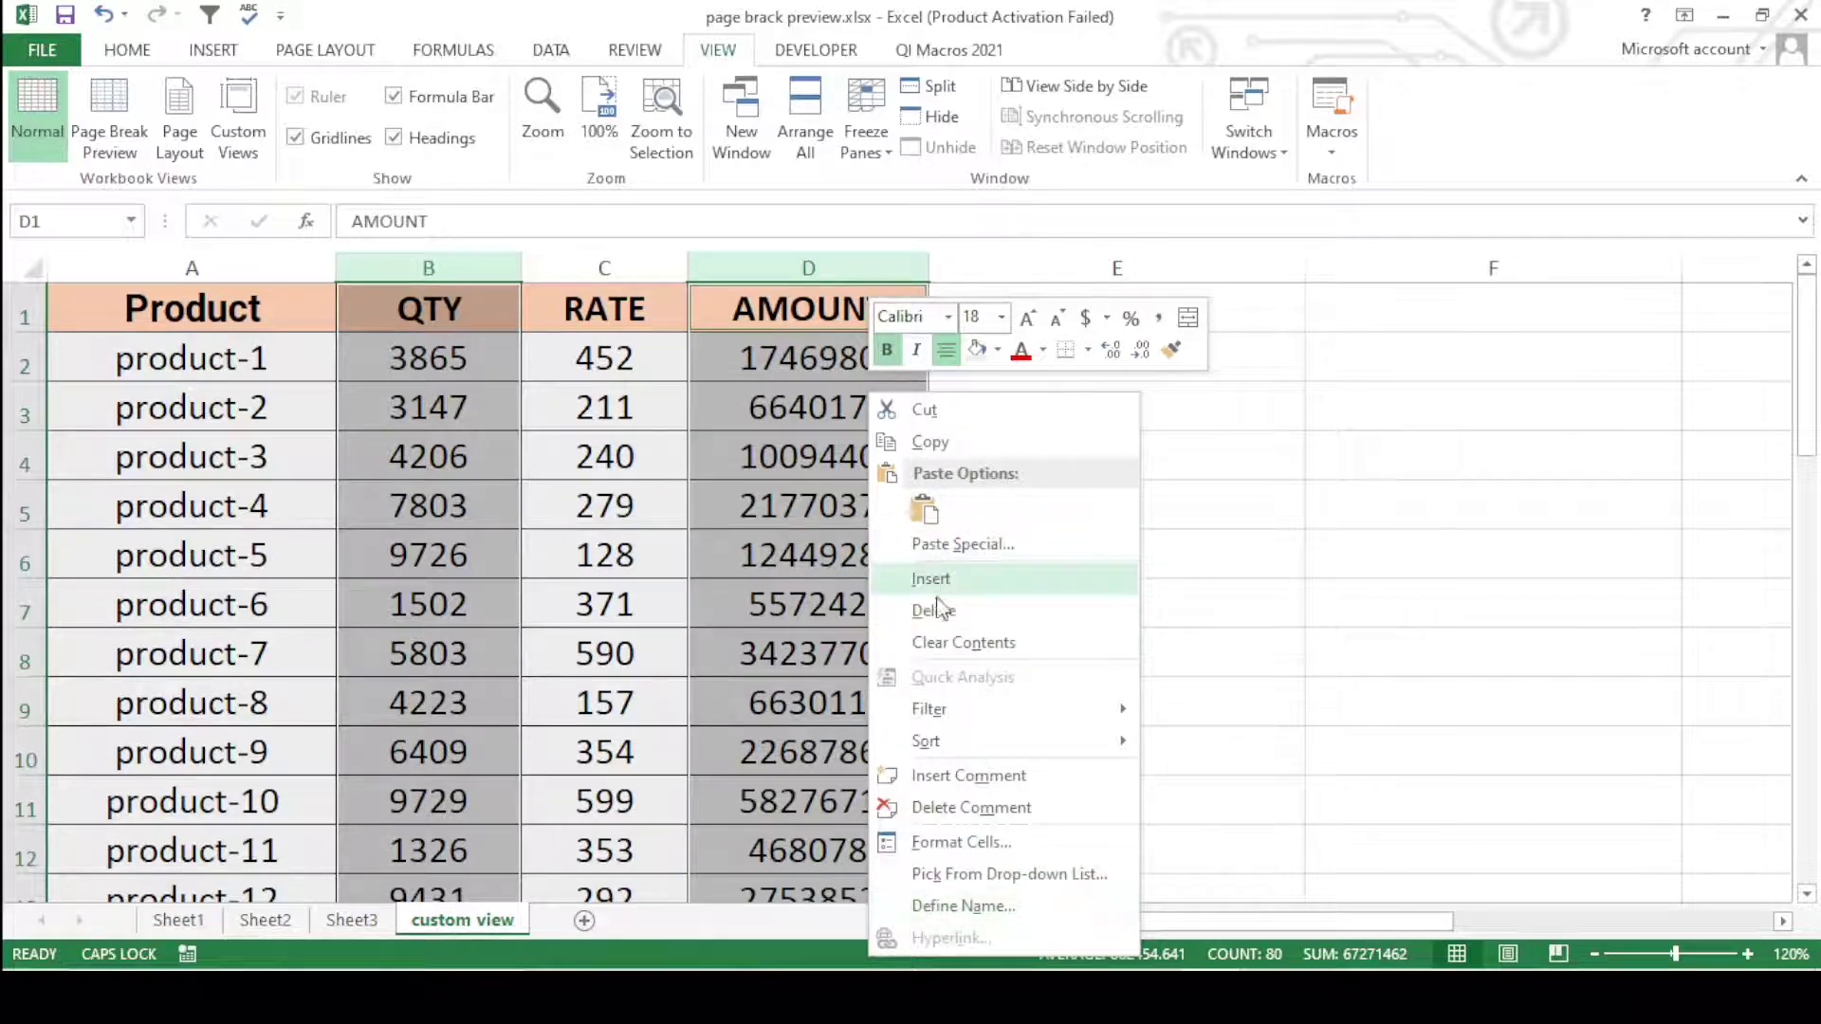
pyautogui.click(787, 267)
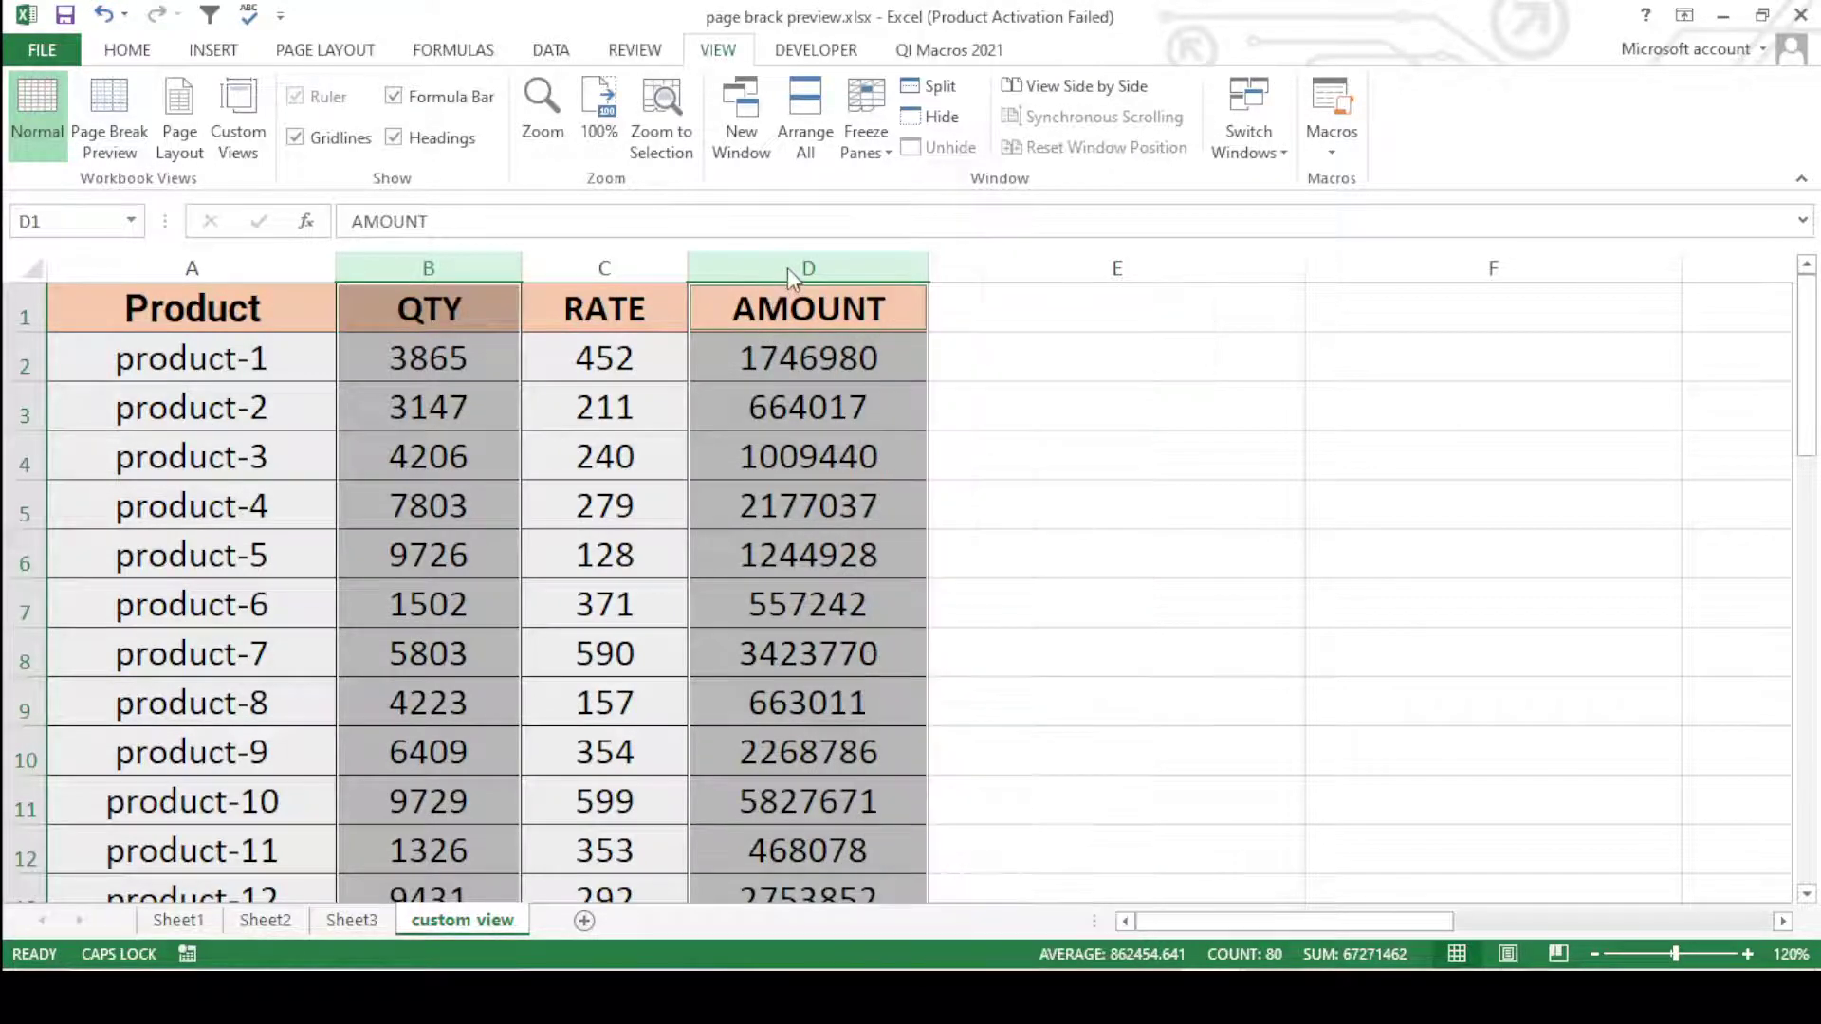
pyautogui.rightClick(787, 267)
pyautogui.click(850, 624)
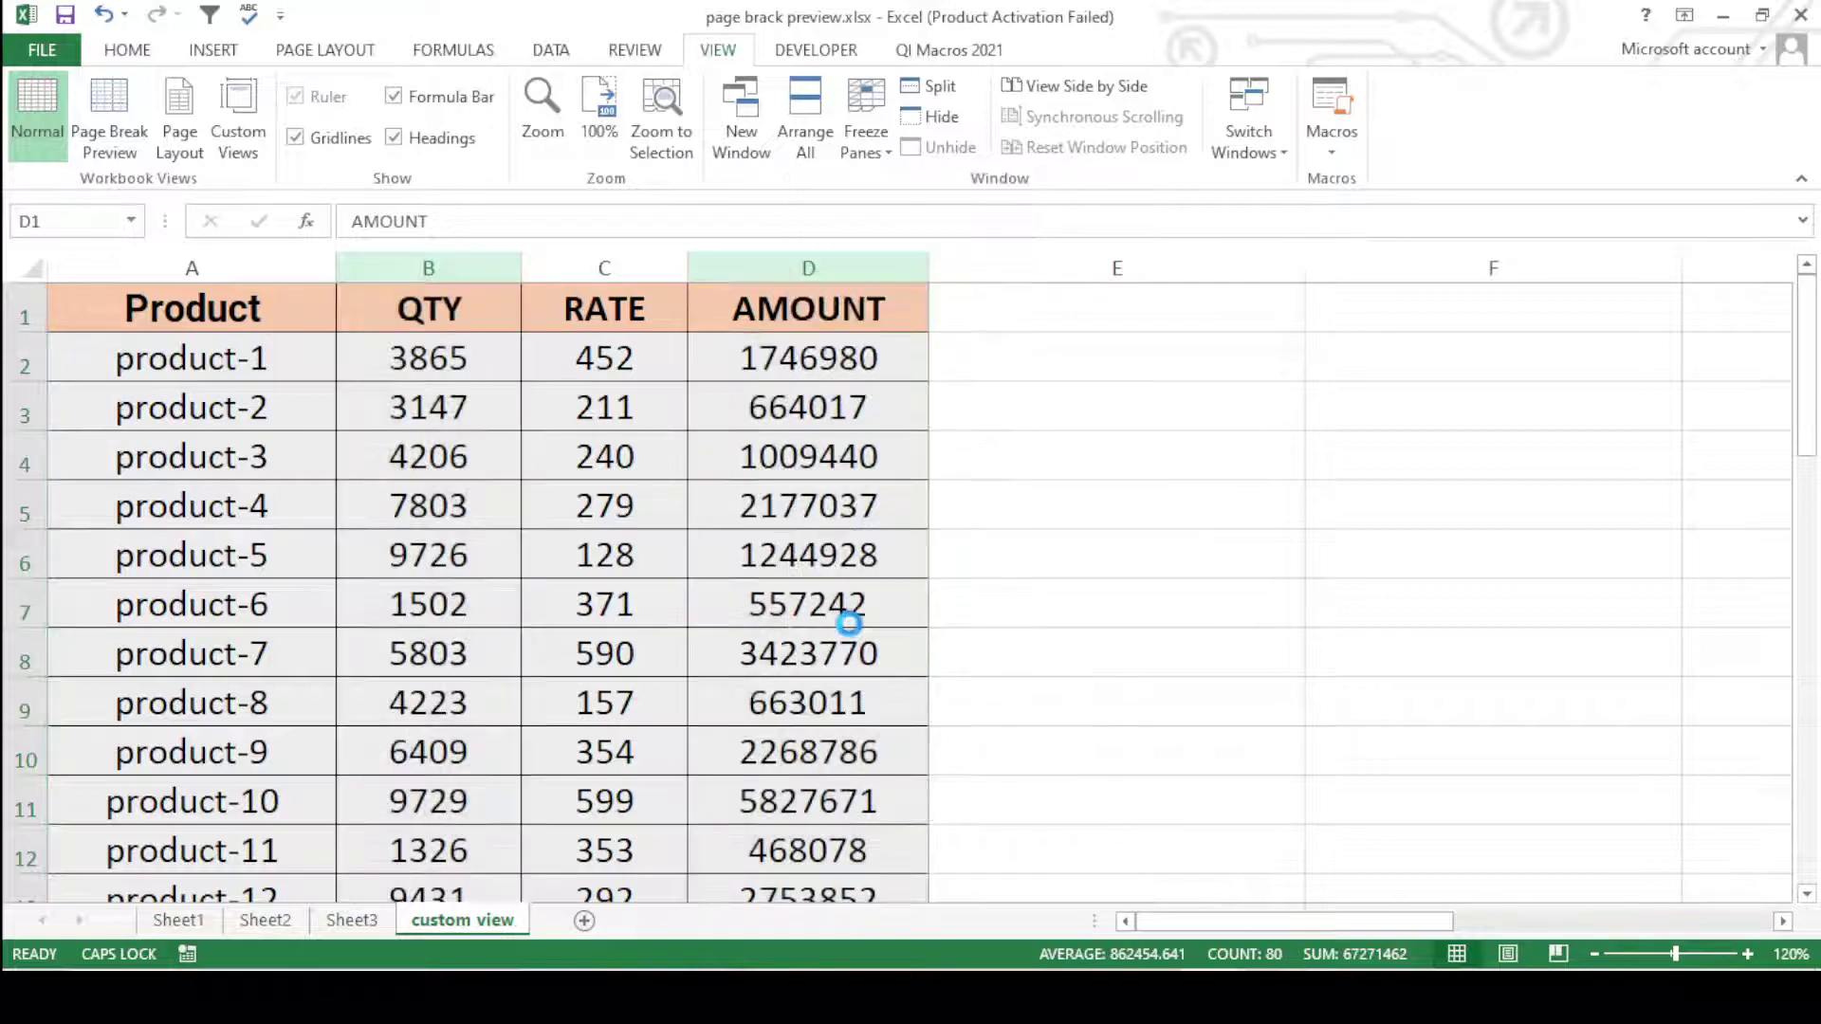
pyautogui.click(668, 506)
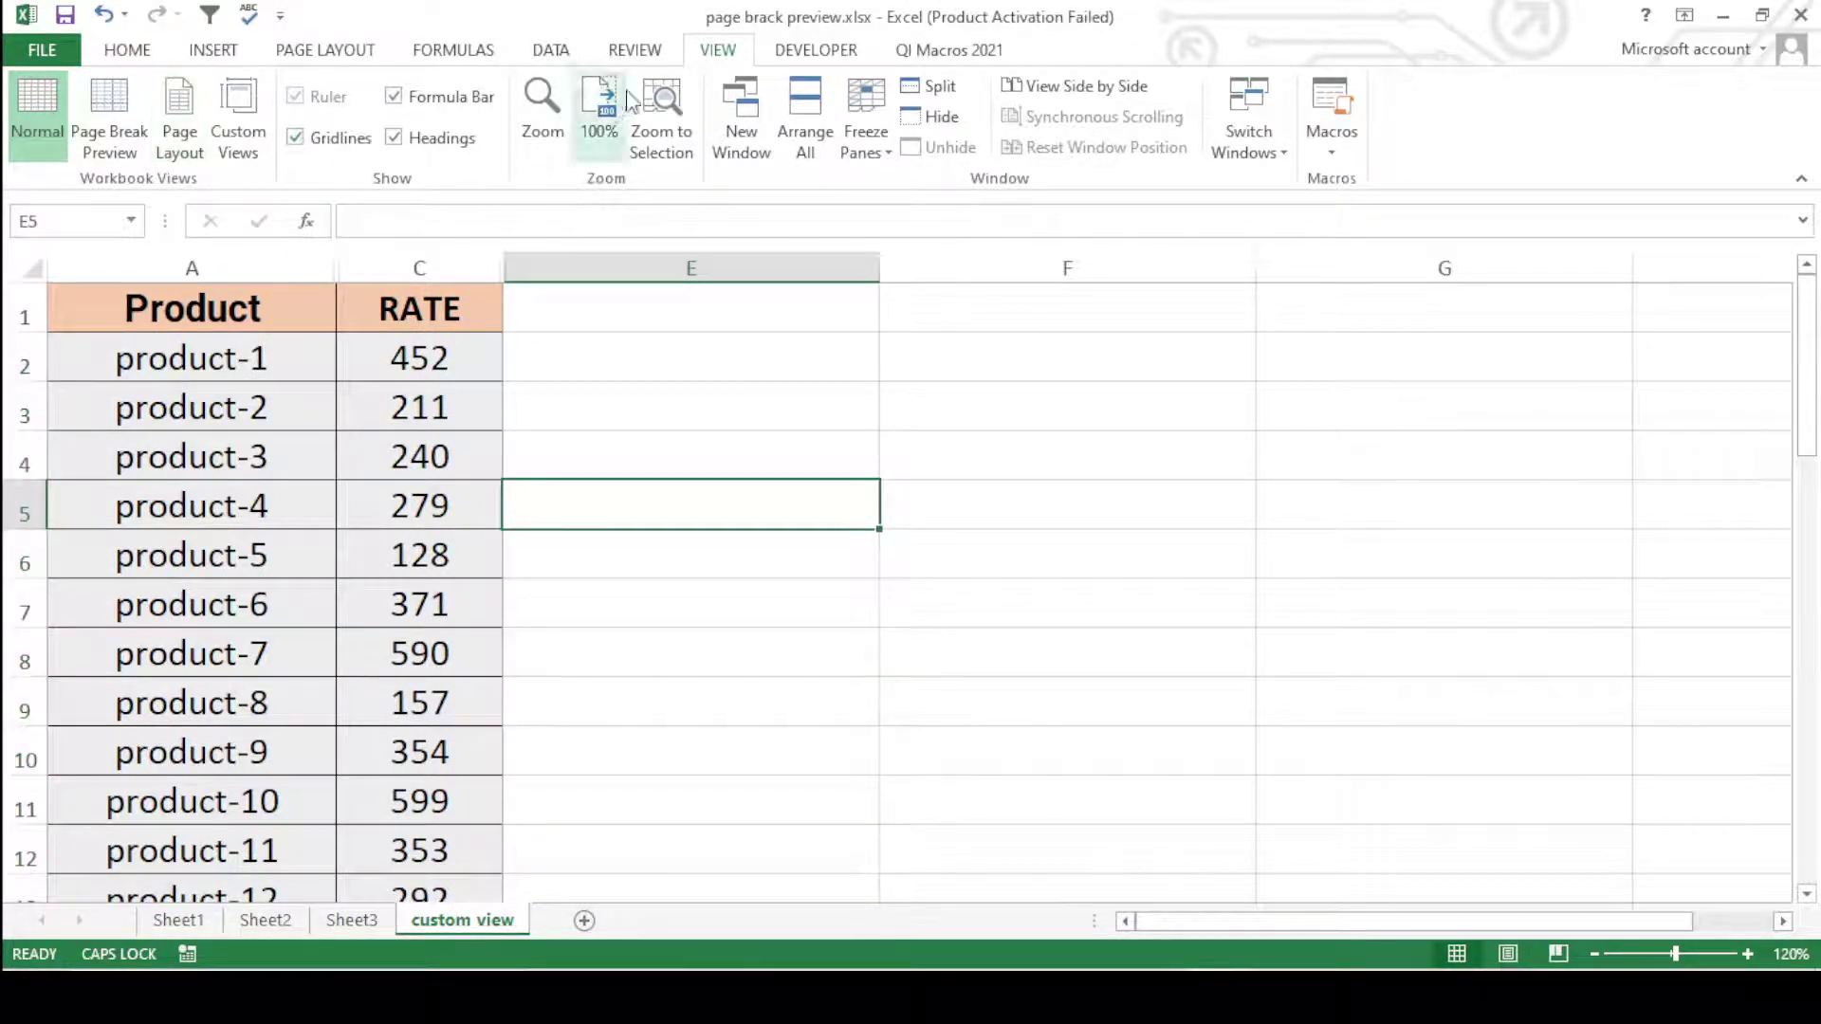
# - Save the current Product-and-RATE layout as custom view 'RATE'
pyautogui.click(239, 127)
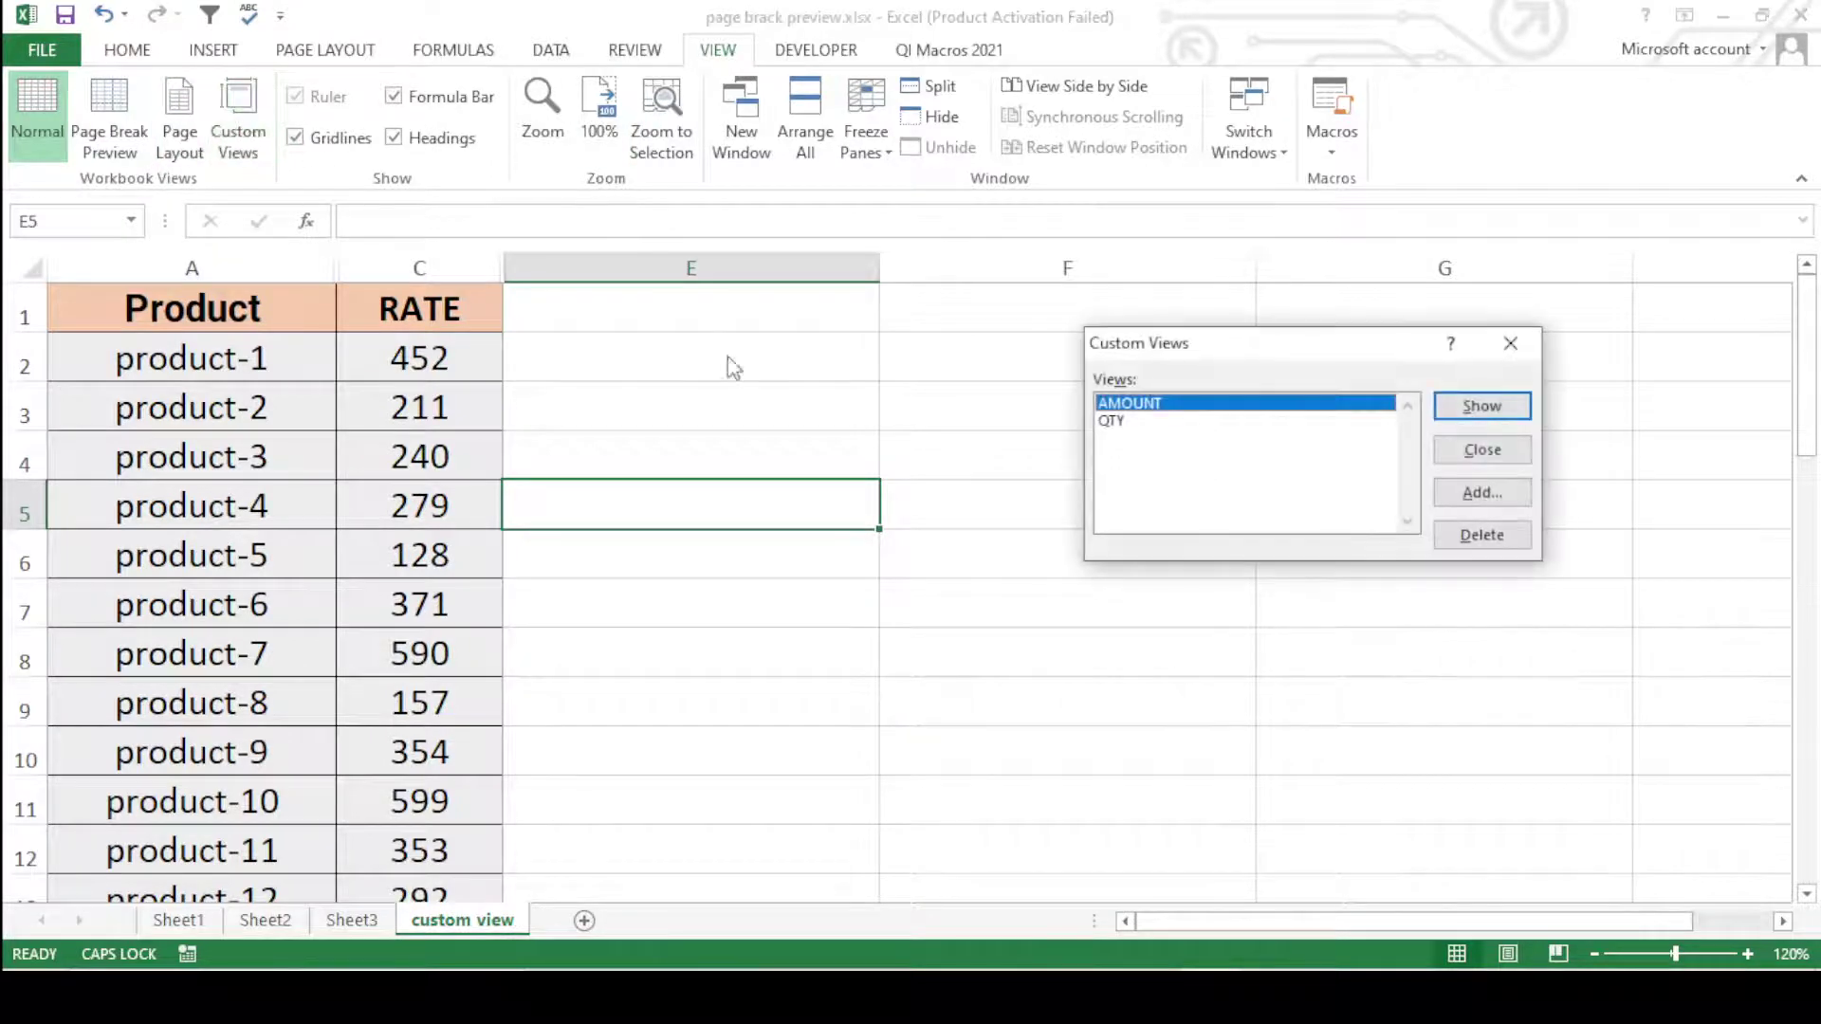
pyautogui.click(1470, 493)
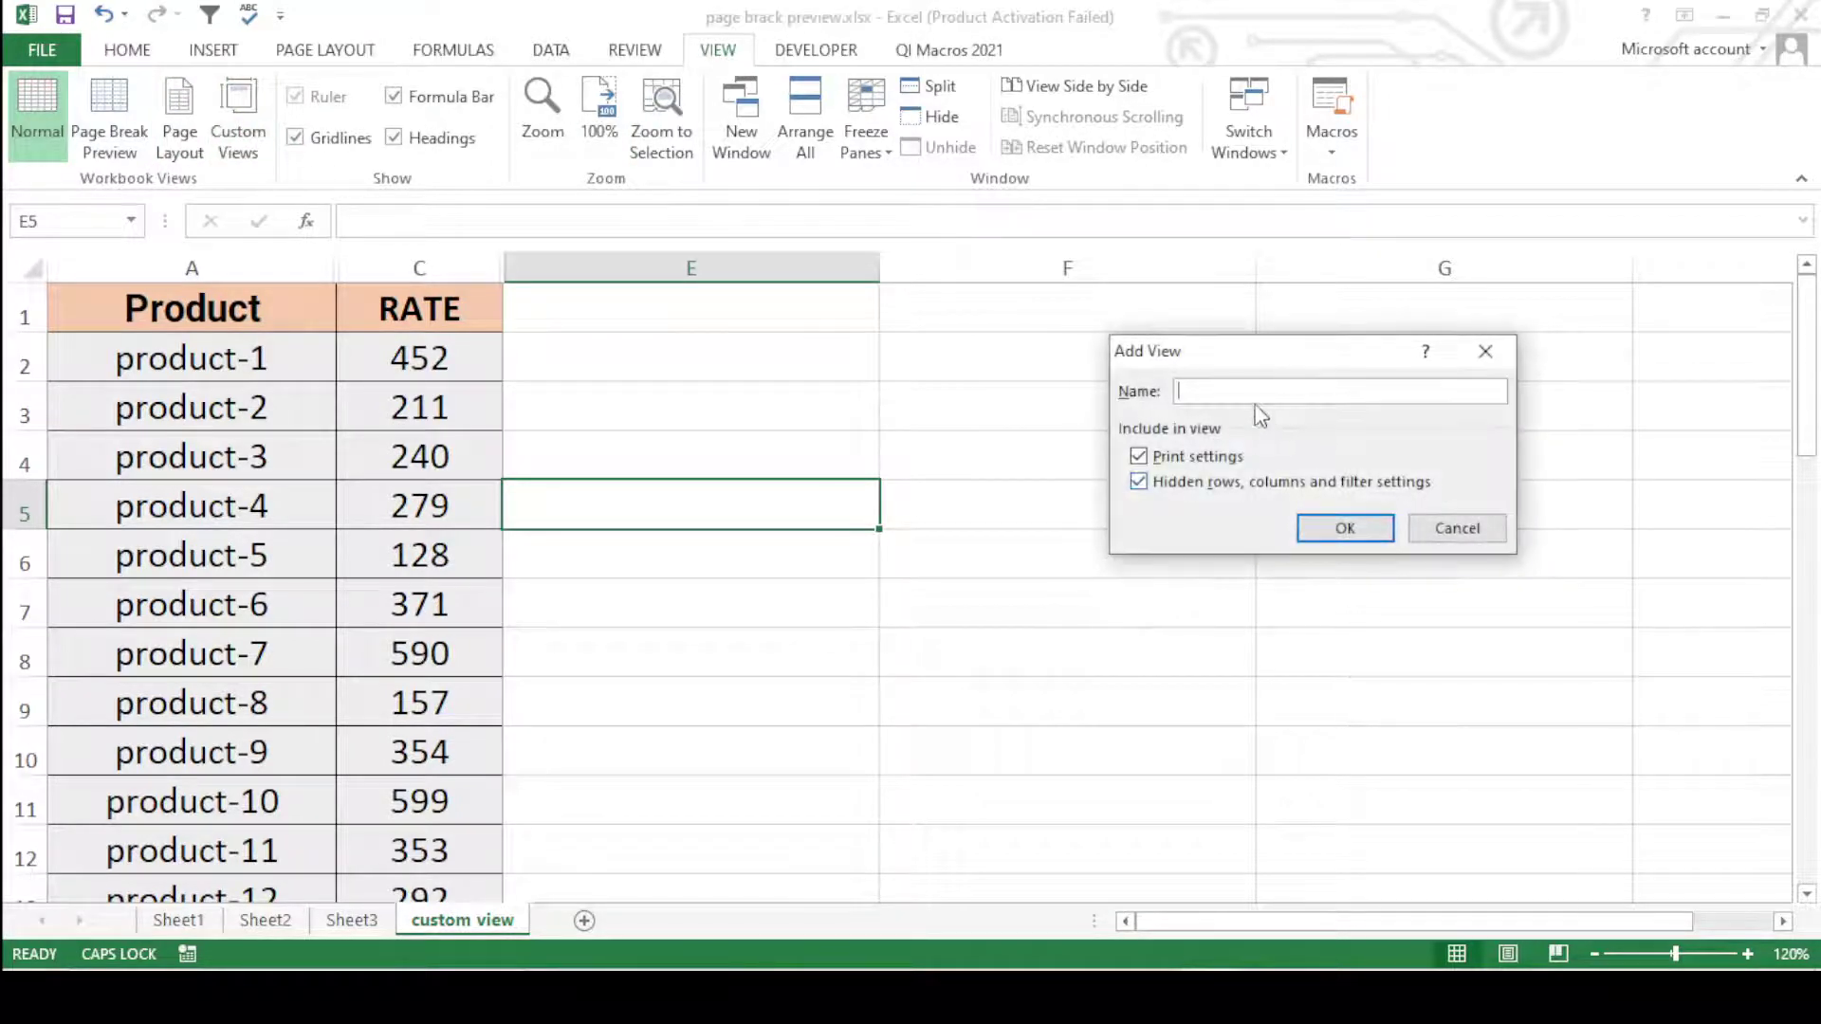
pyautogui.write('RATE')
pyautogui.click(1314, 527)
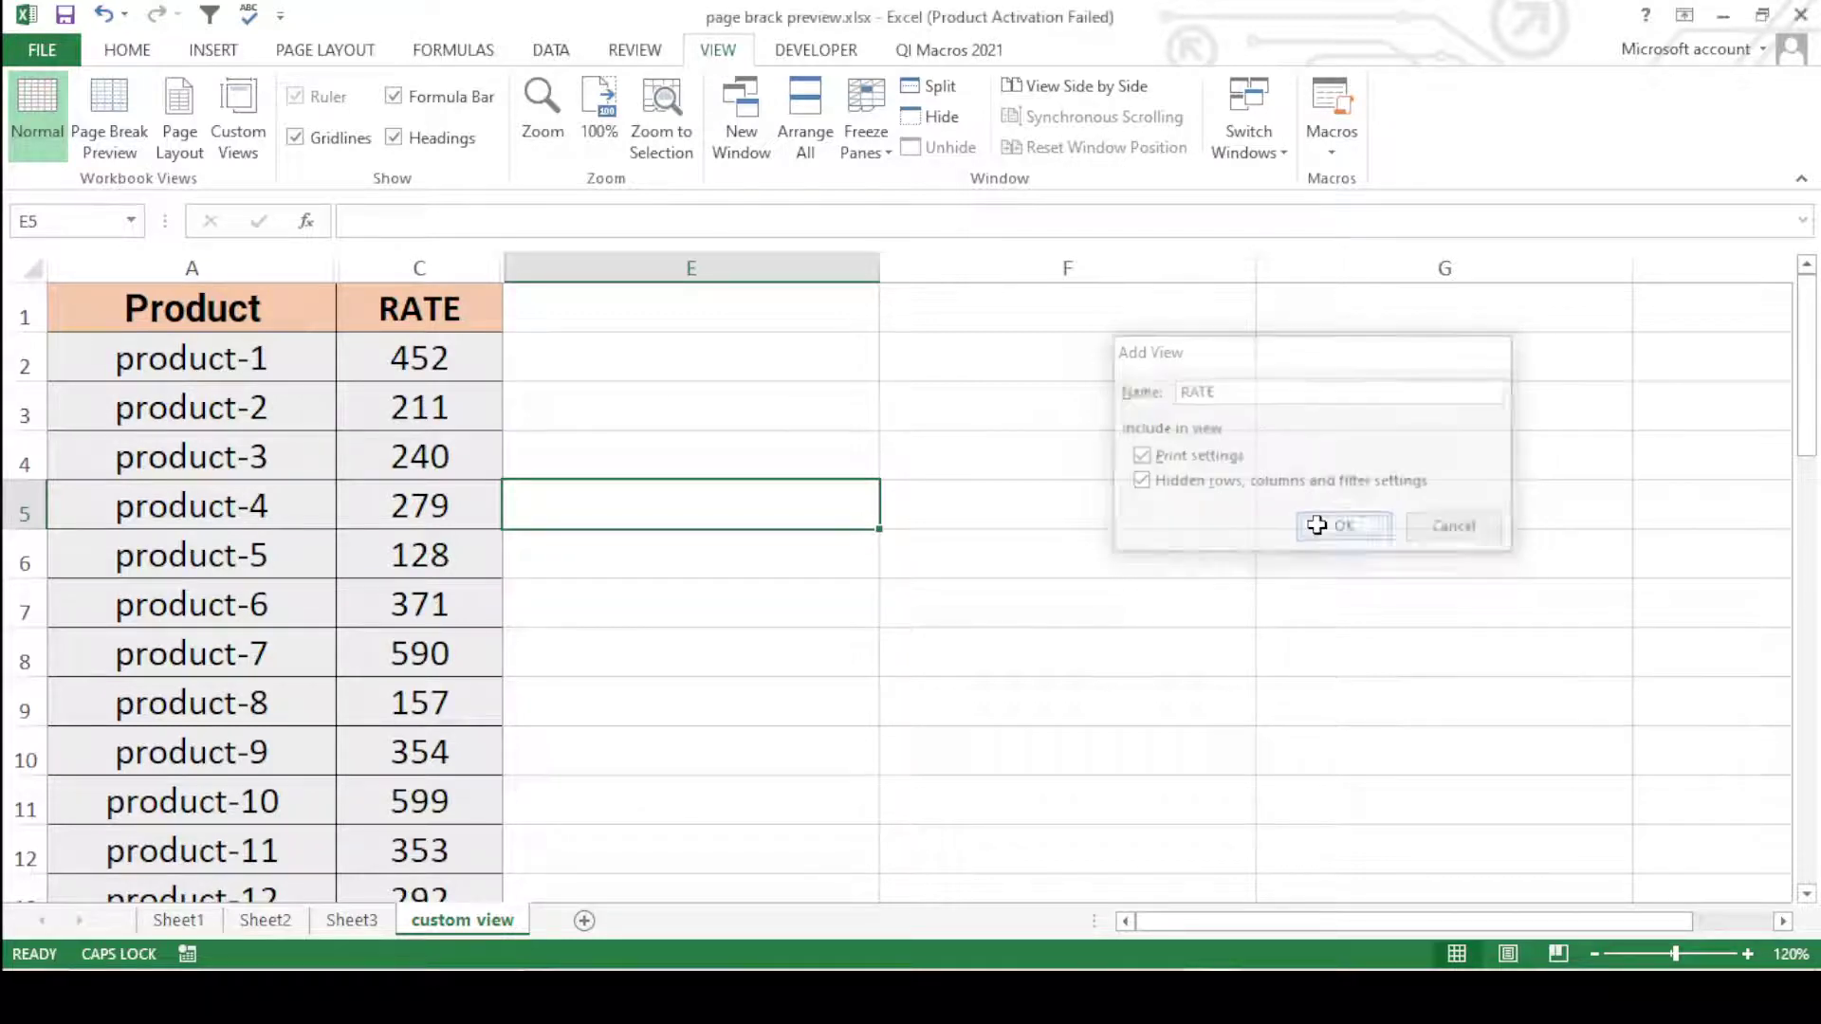
pyautogui.click(900, 487)
# - Unhide the QTY and AMOUNT columns across columns A to E
pyautogui.moveTo(325, 269); pyautogui.dragTo(533, 329)
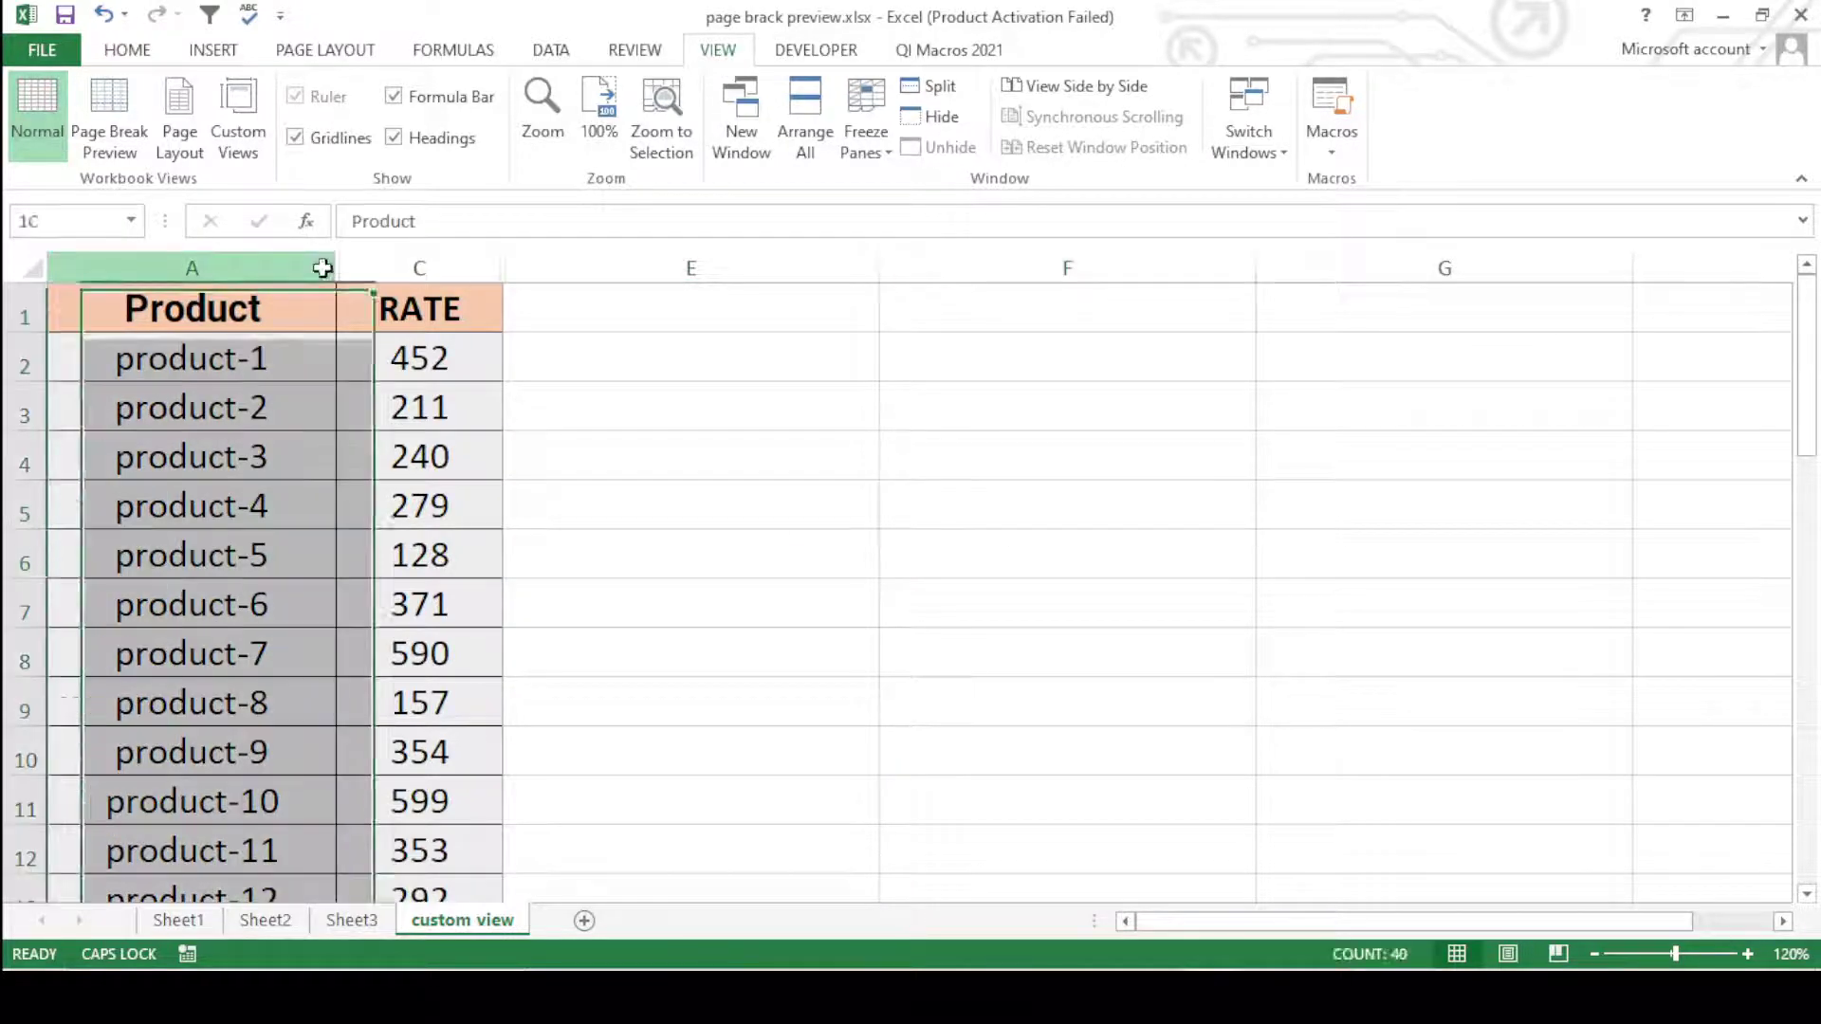
pyautogui.rightClick(533, 329)
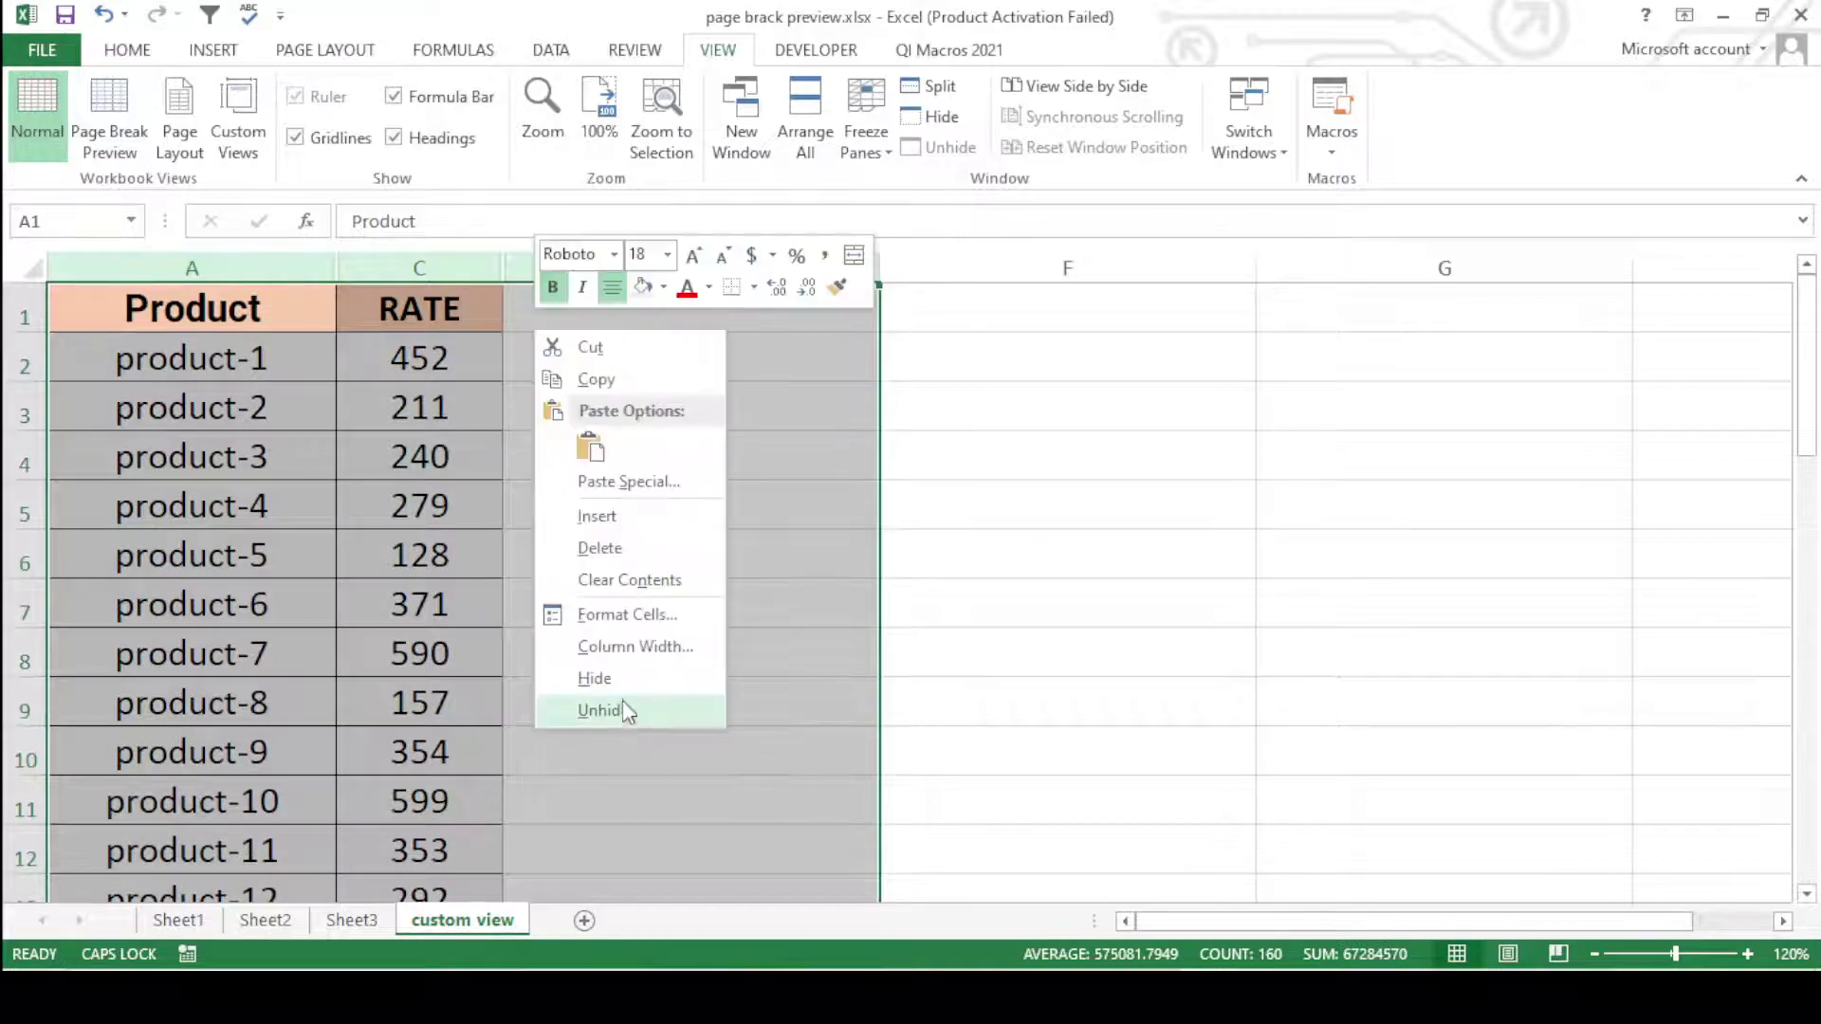
pyautogui.click(611, 709)
pyautogui.click(987, 633)
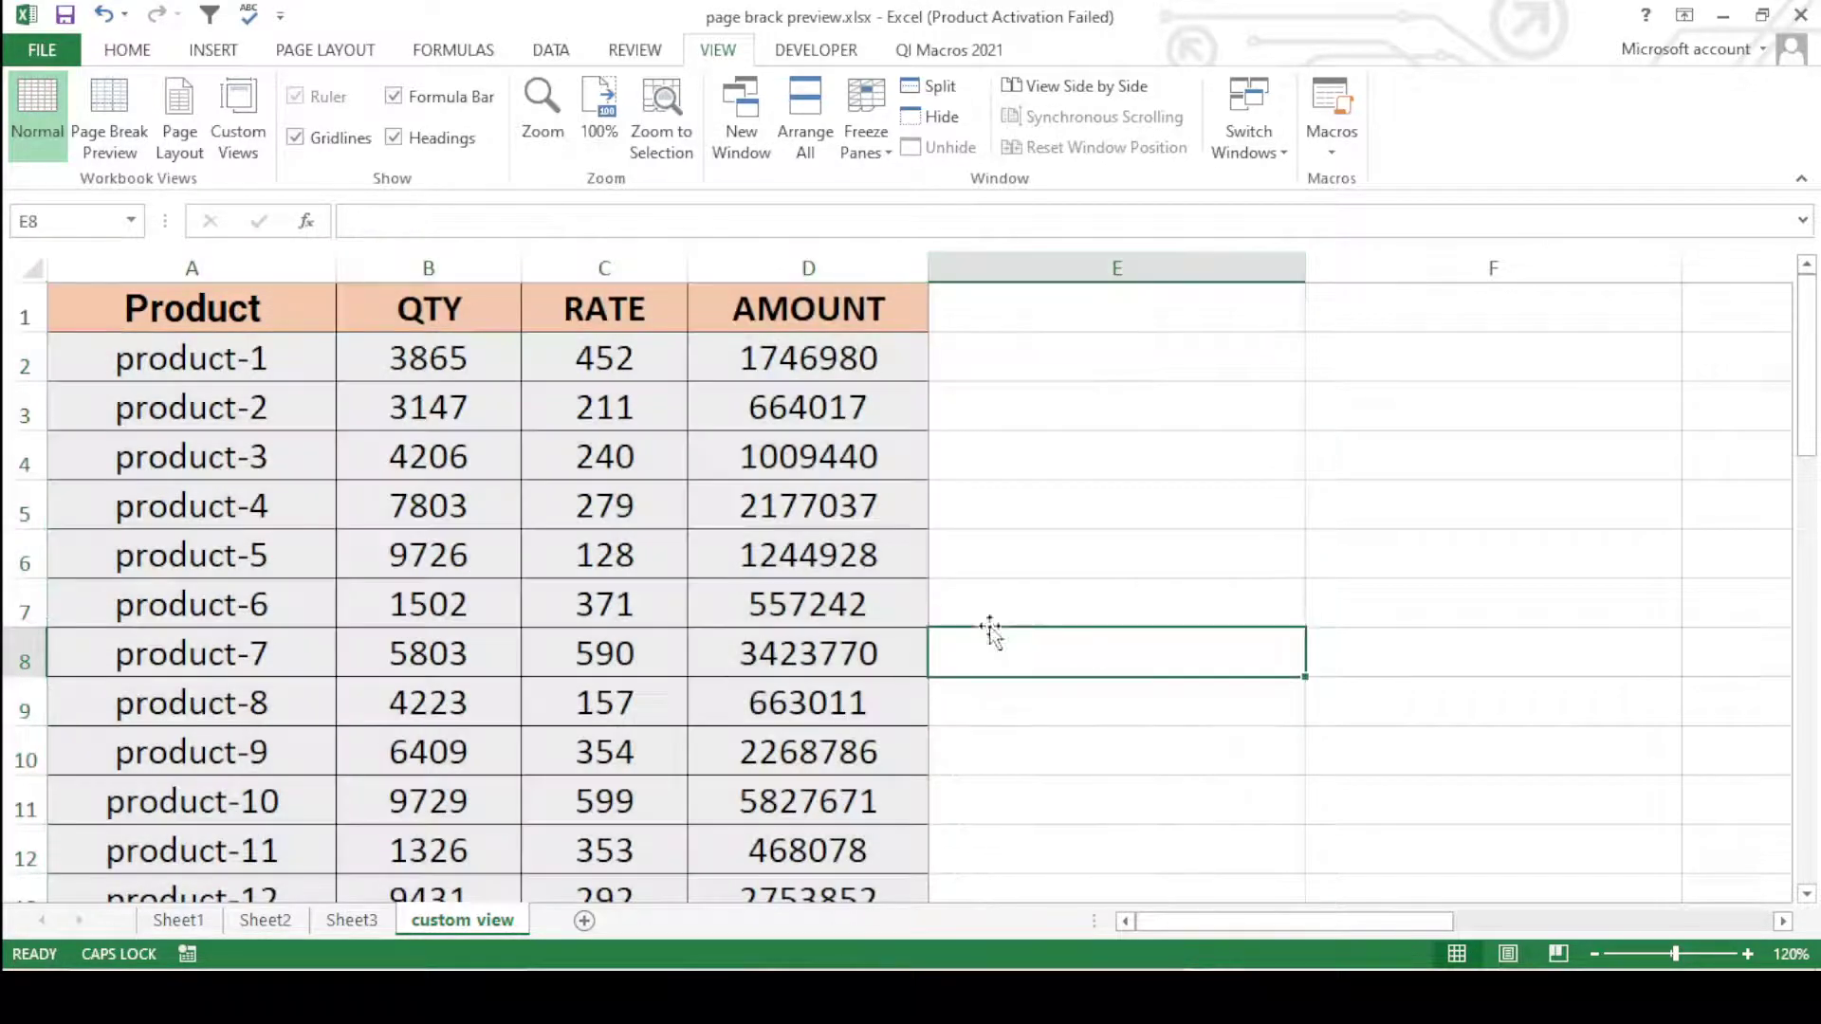
pyautogui.click(377, 427)
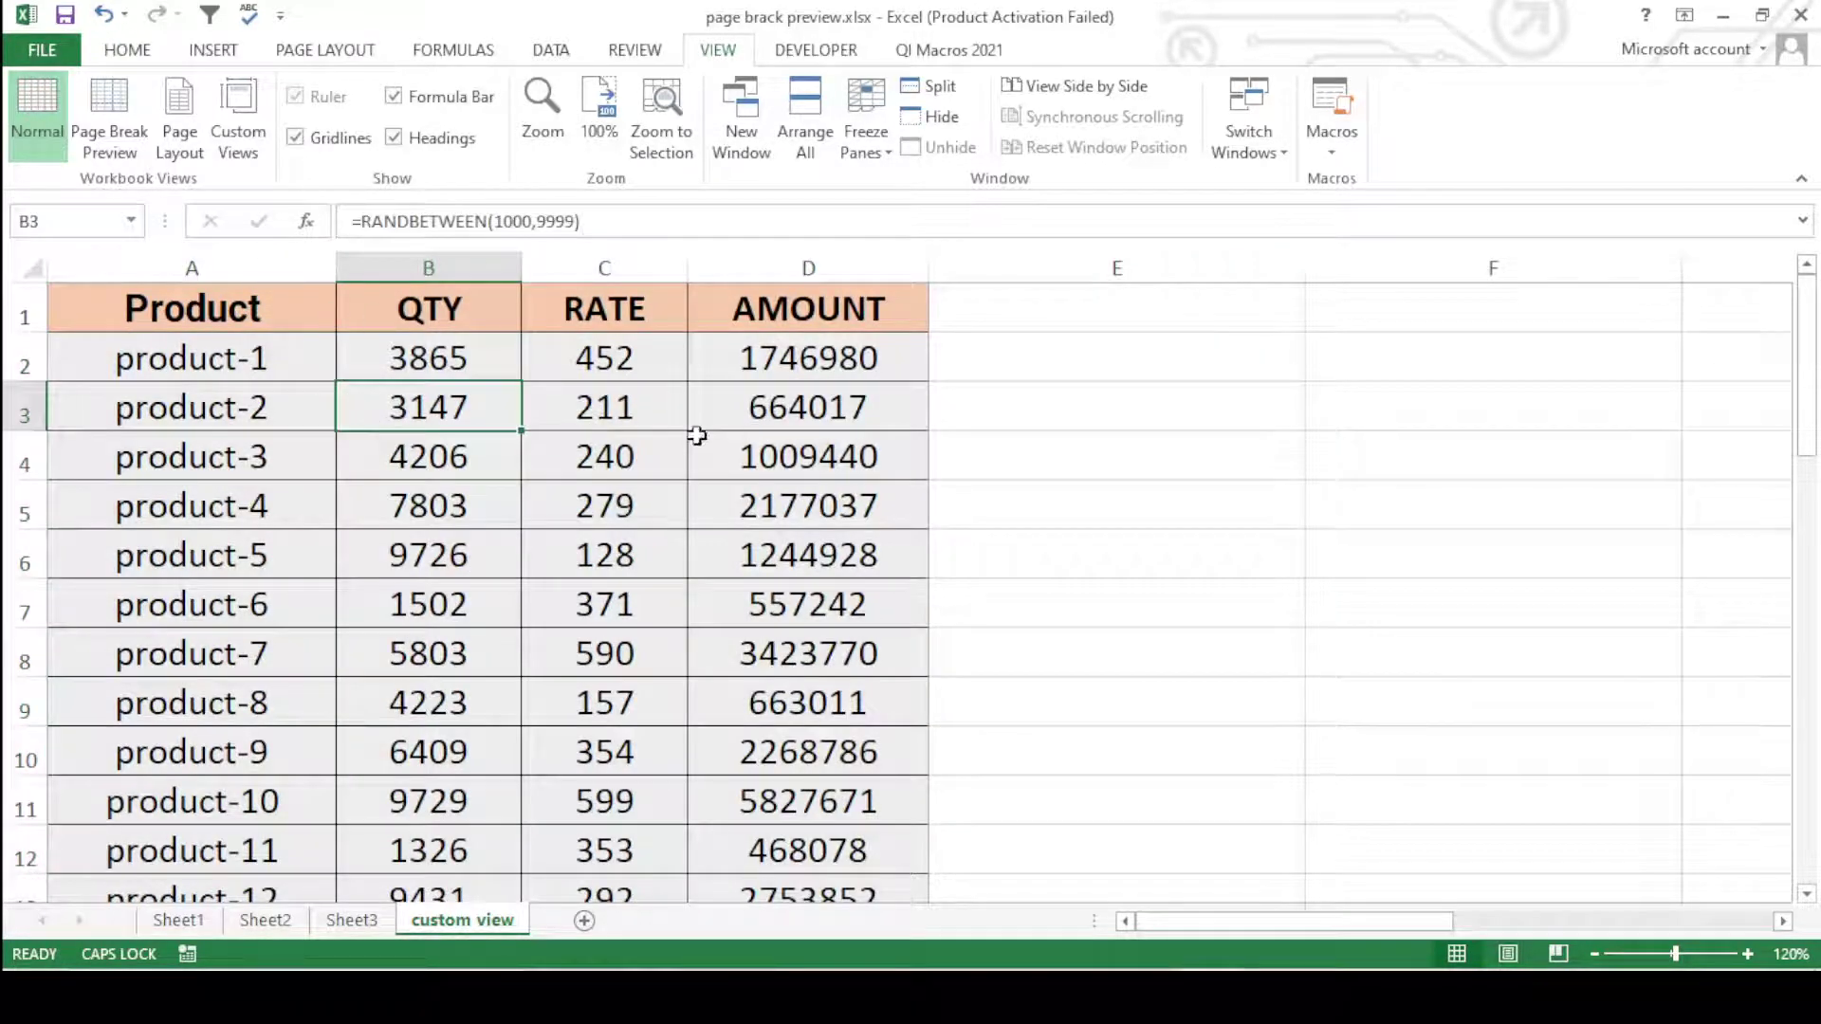
pyautogui.click(258, 303)
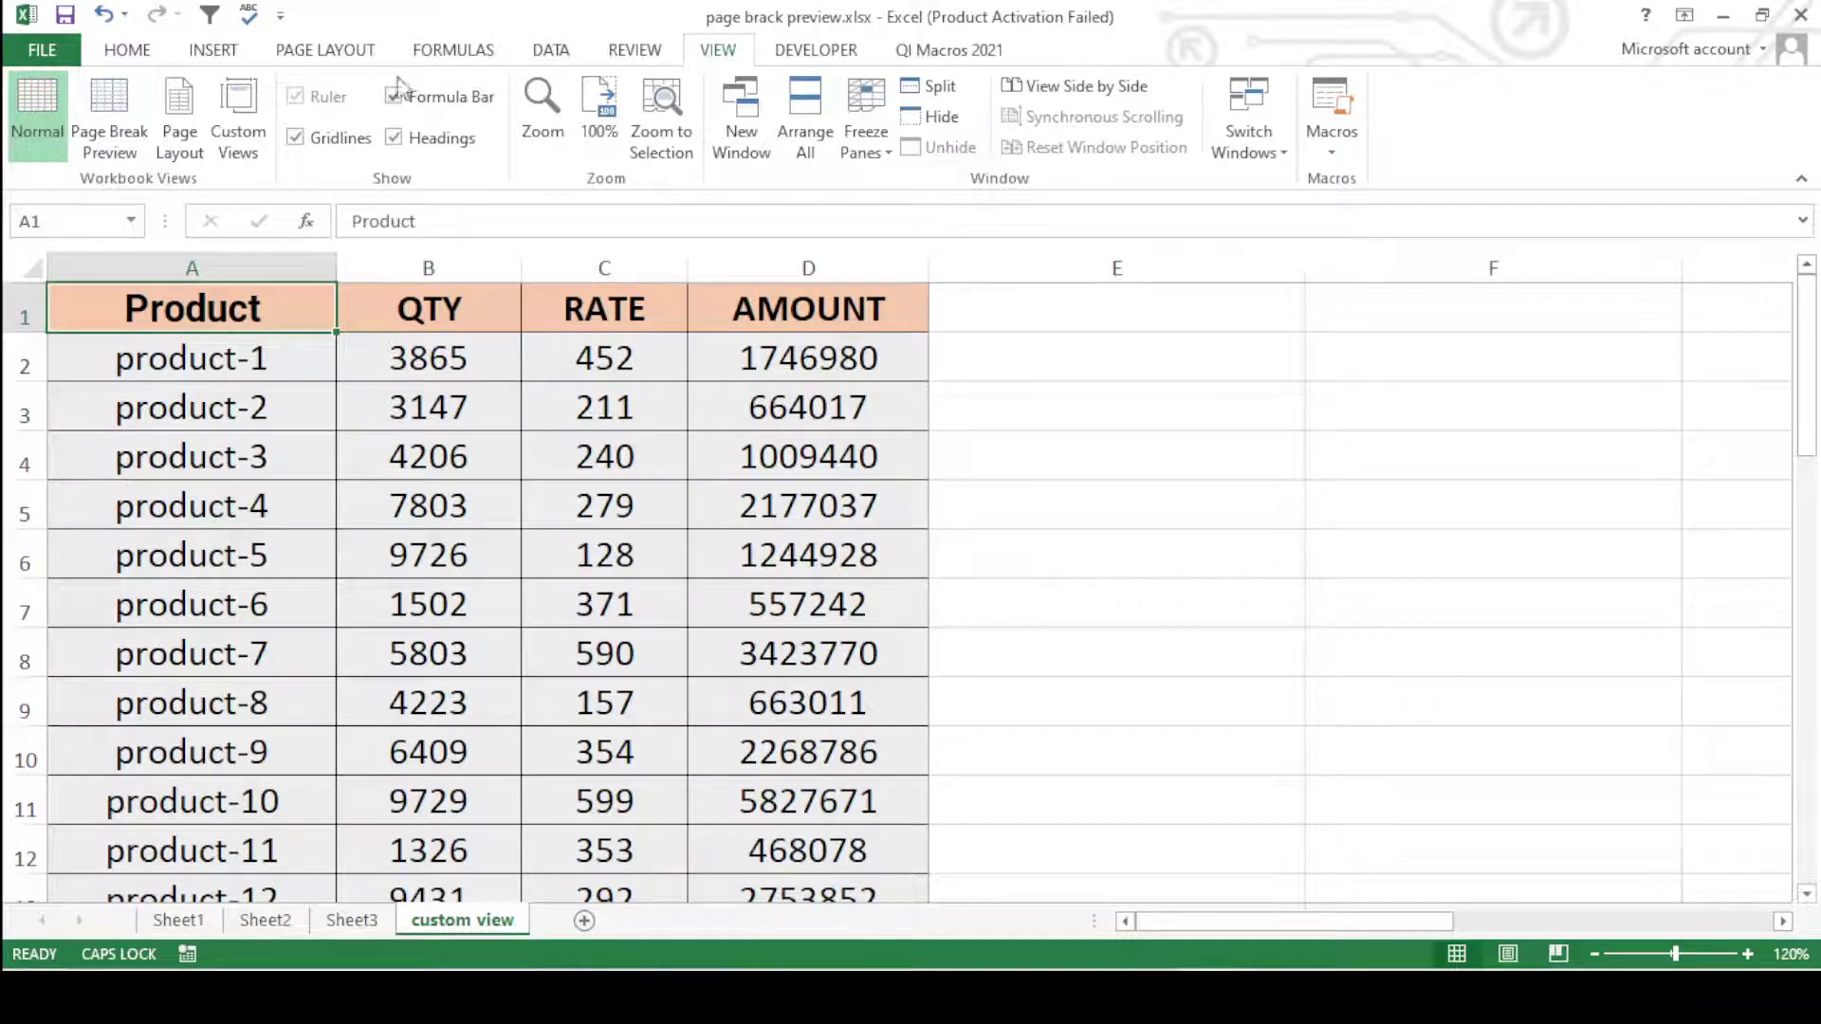
# - Save the full four-column table as custom view 'FULL'
pyautogui.click(239, 124)
pyautogui.click(1471, 496)
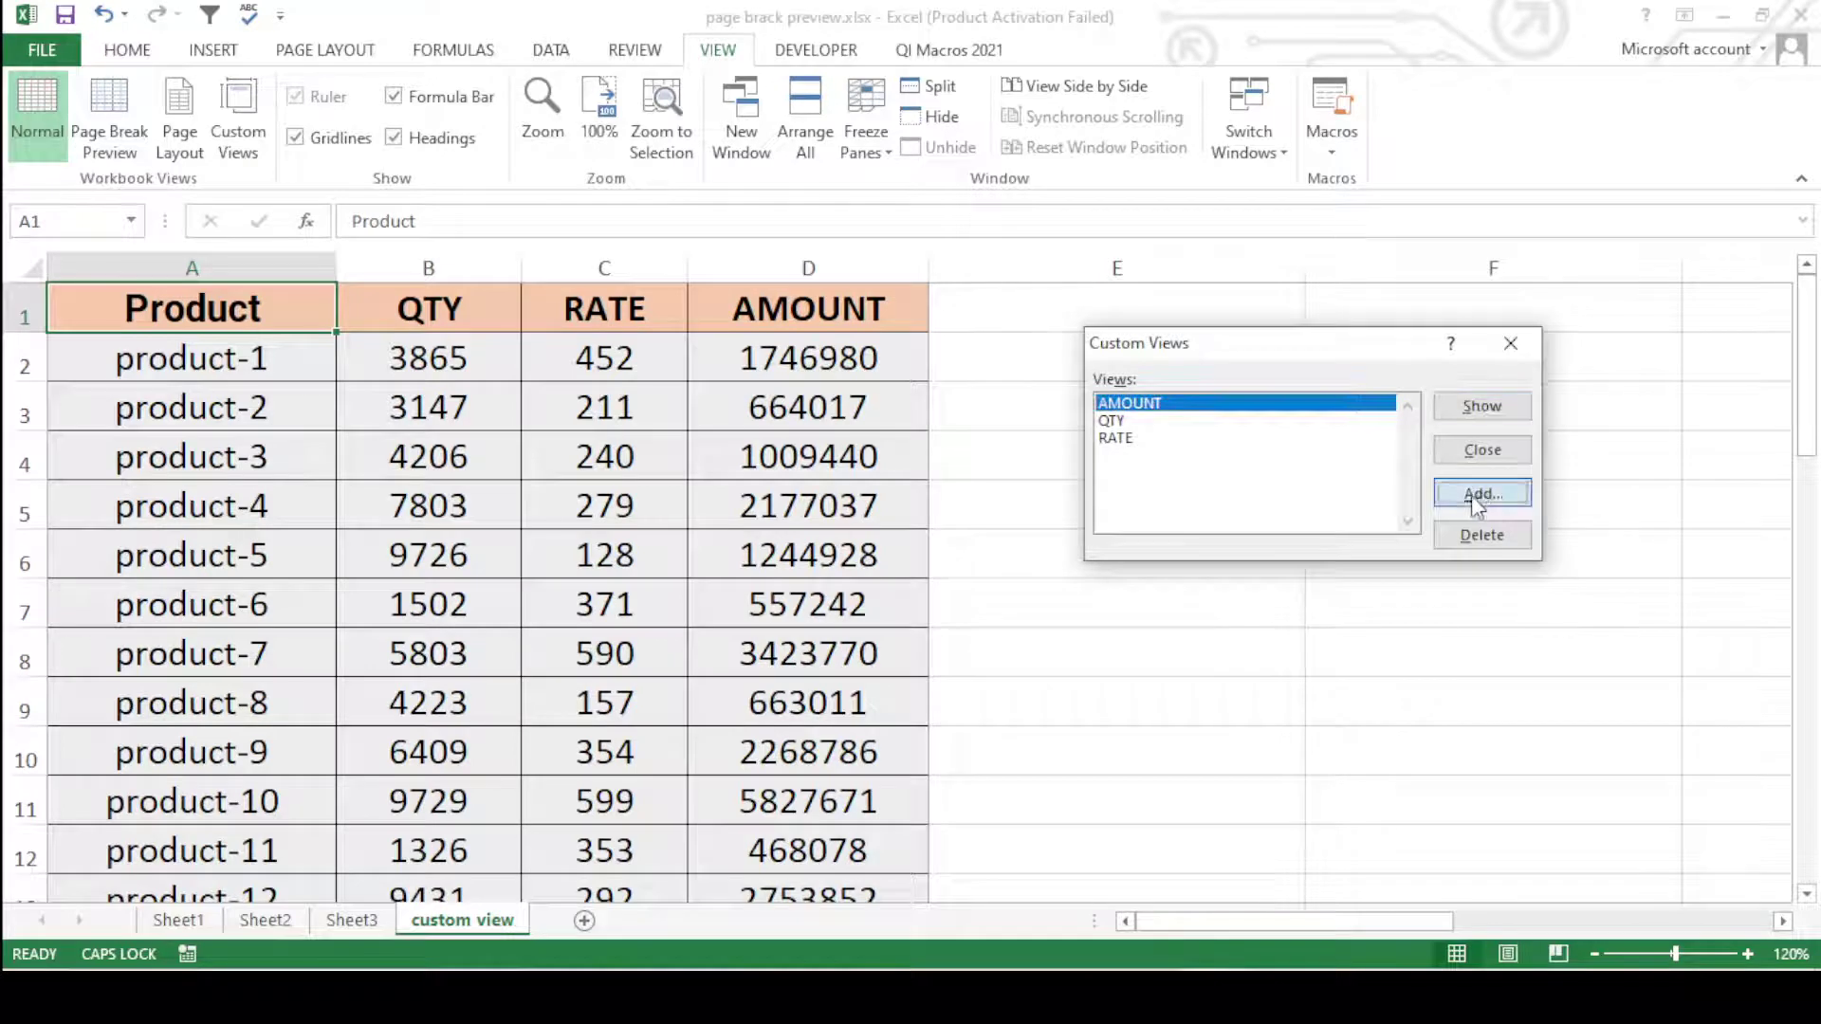
pyautogui.write('FU')
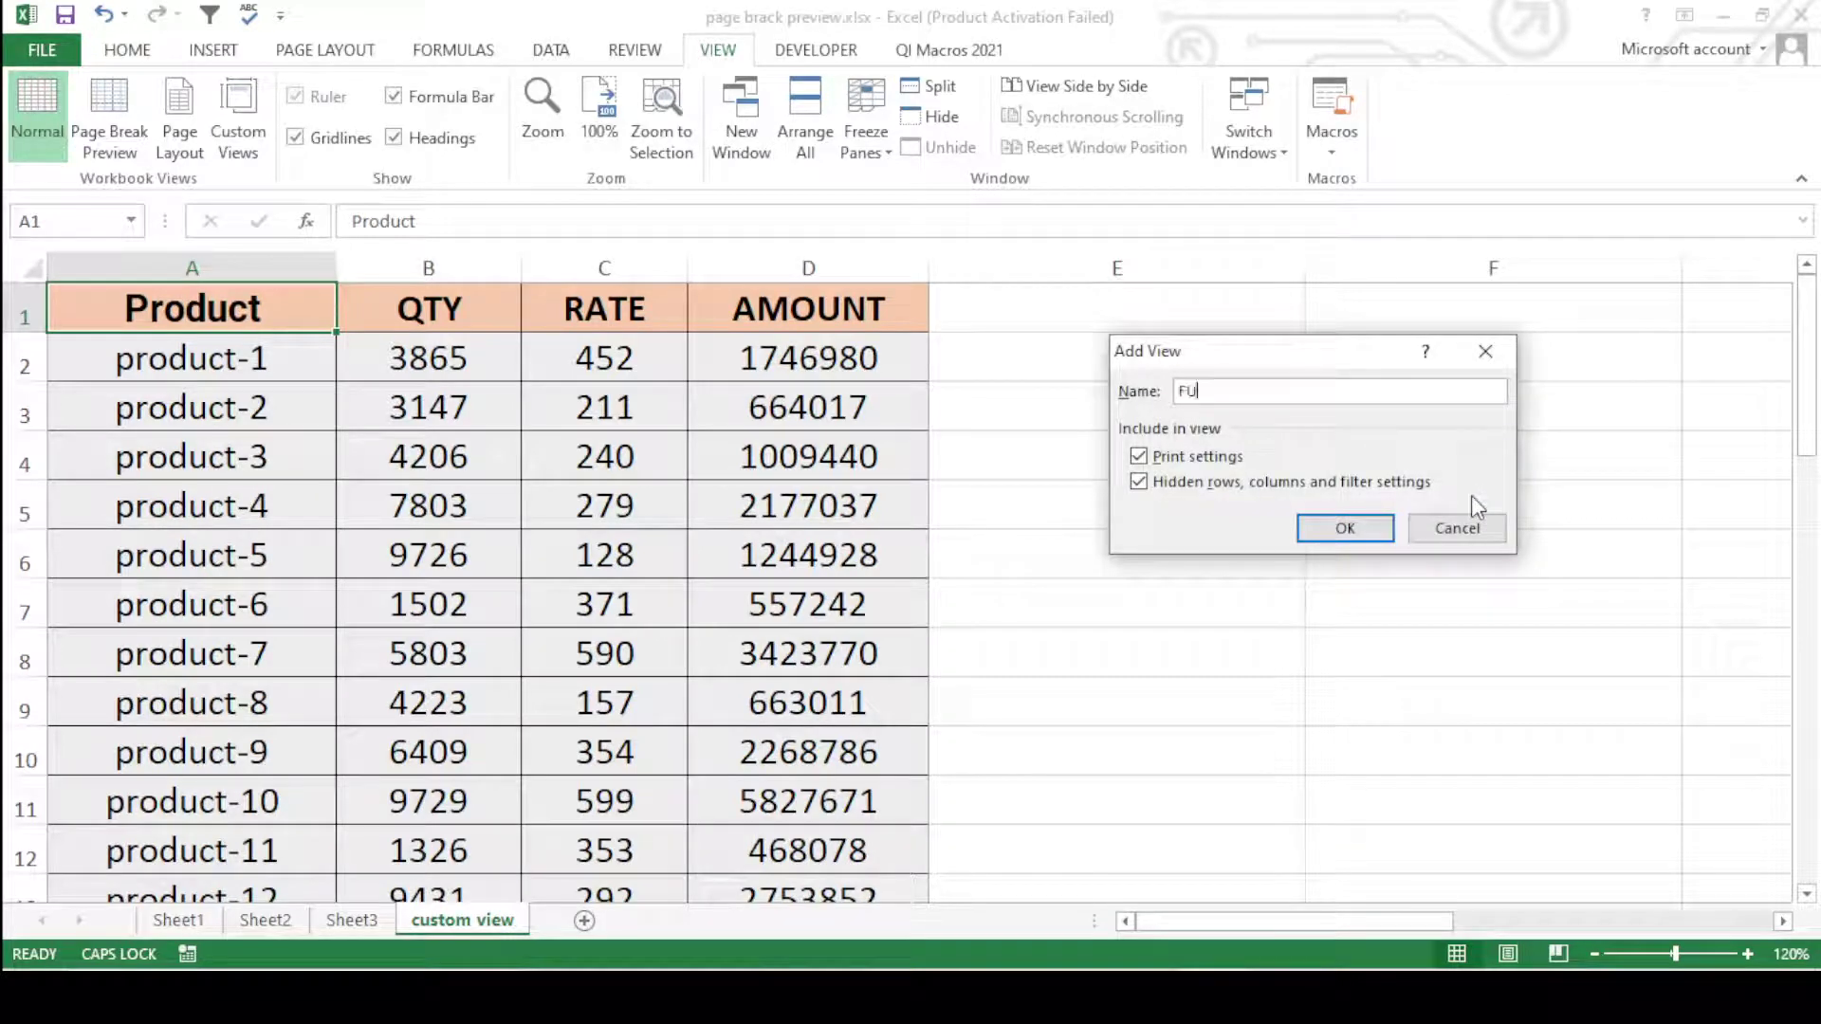
pyautogui.write('LL')
pyautogui.click(1348, 527)
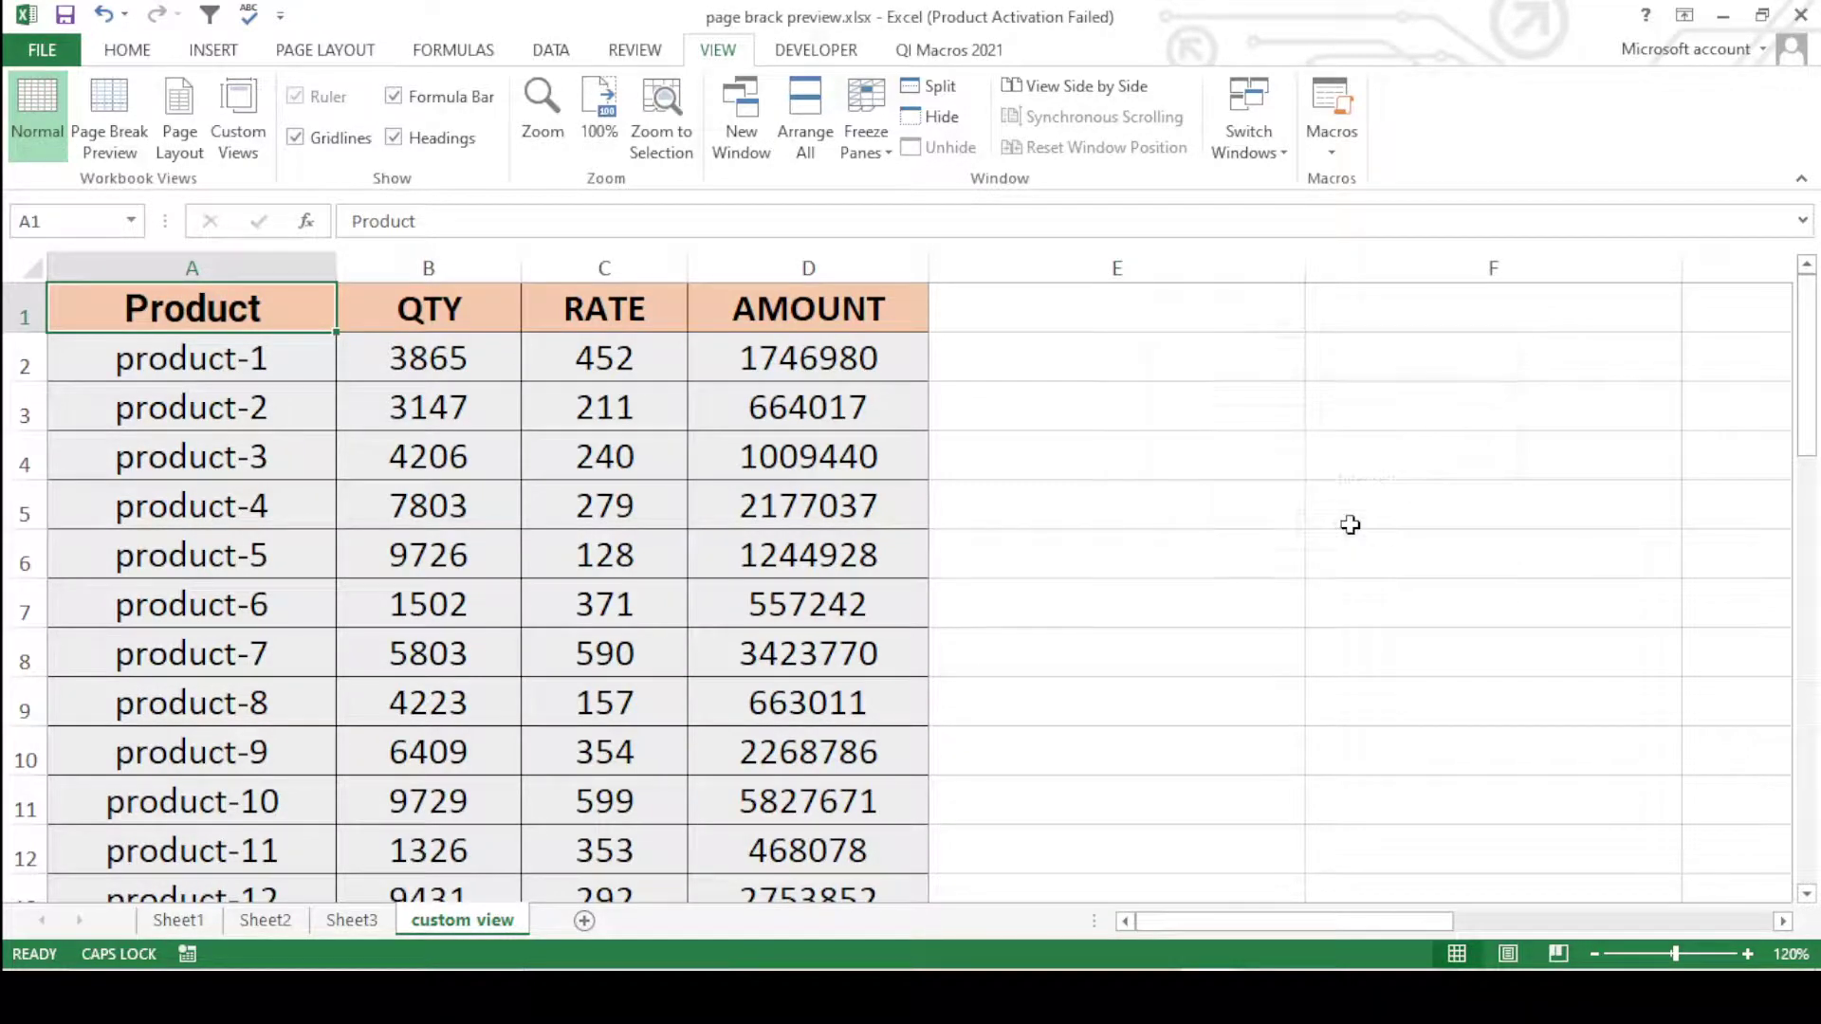
pyautogui.click(1081, 594)
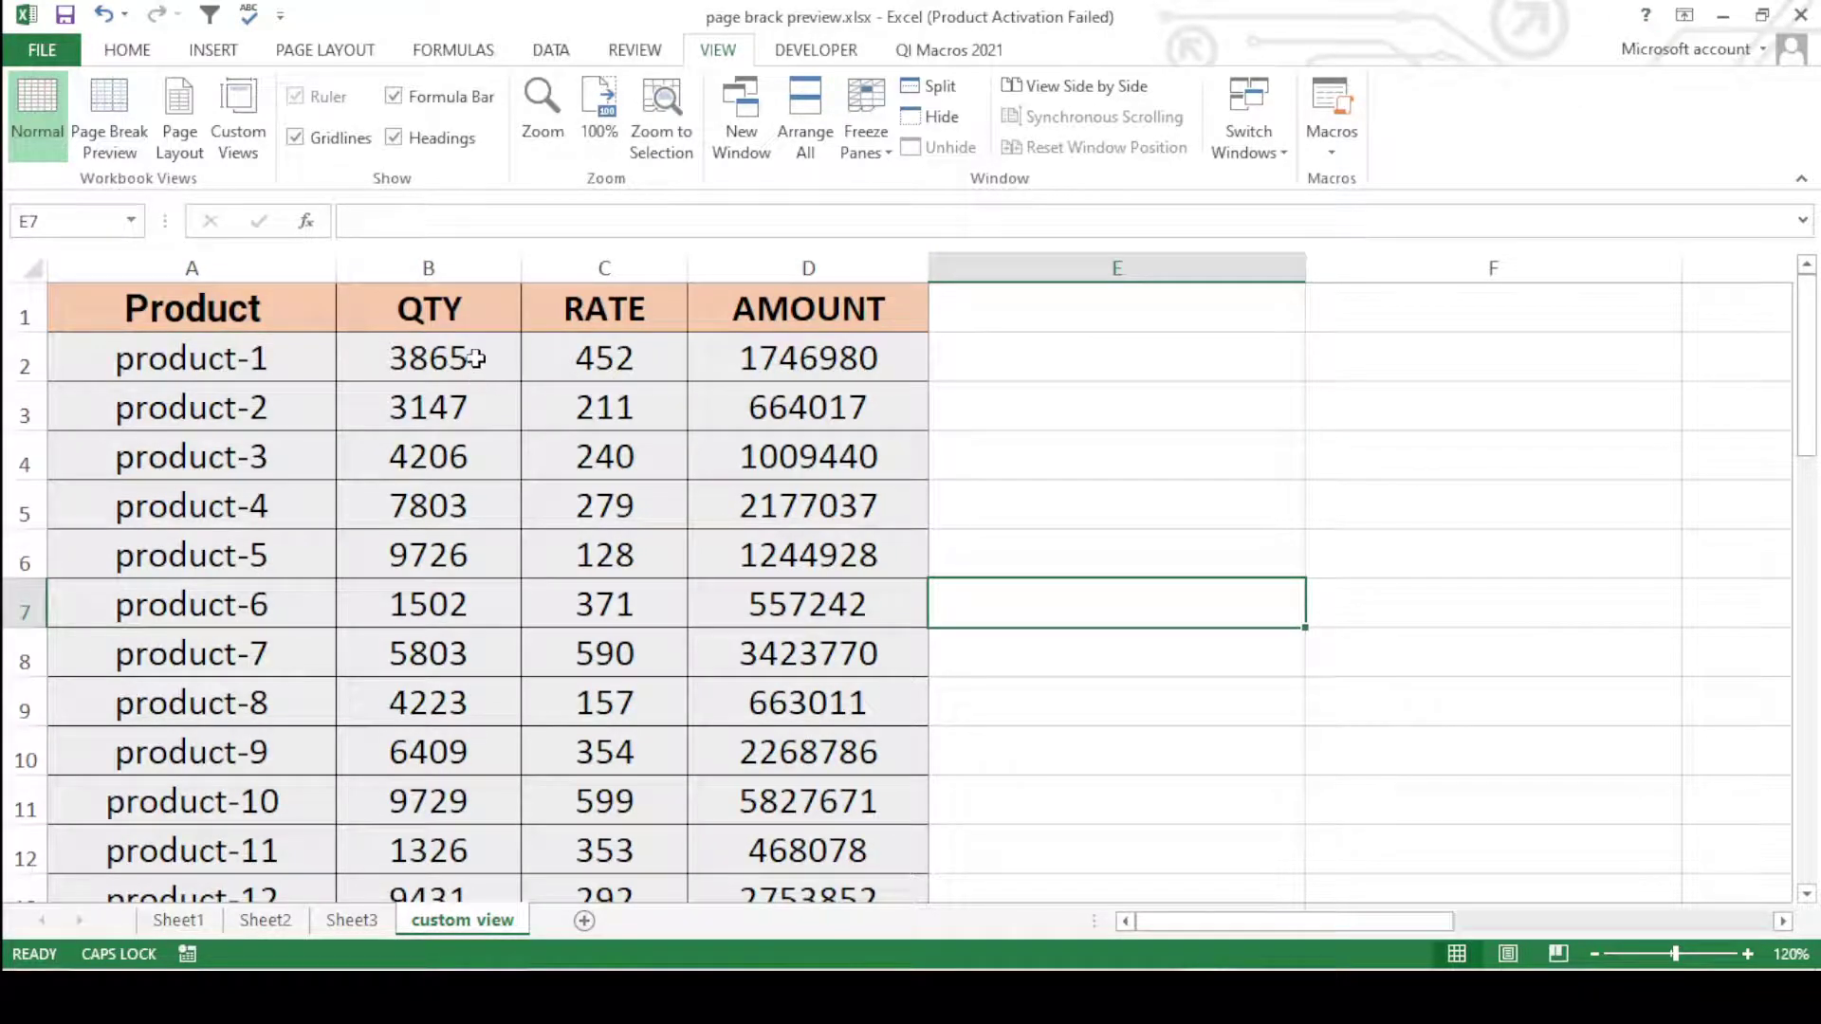
pyautogui.click(443, 327)
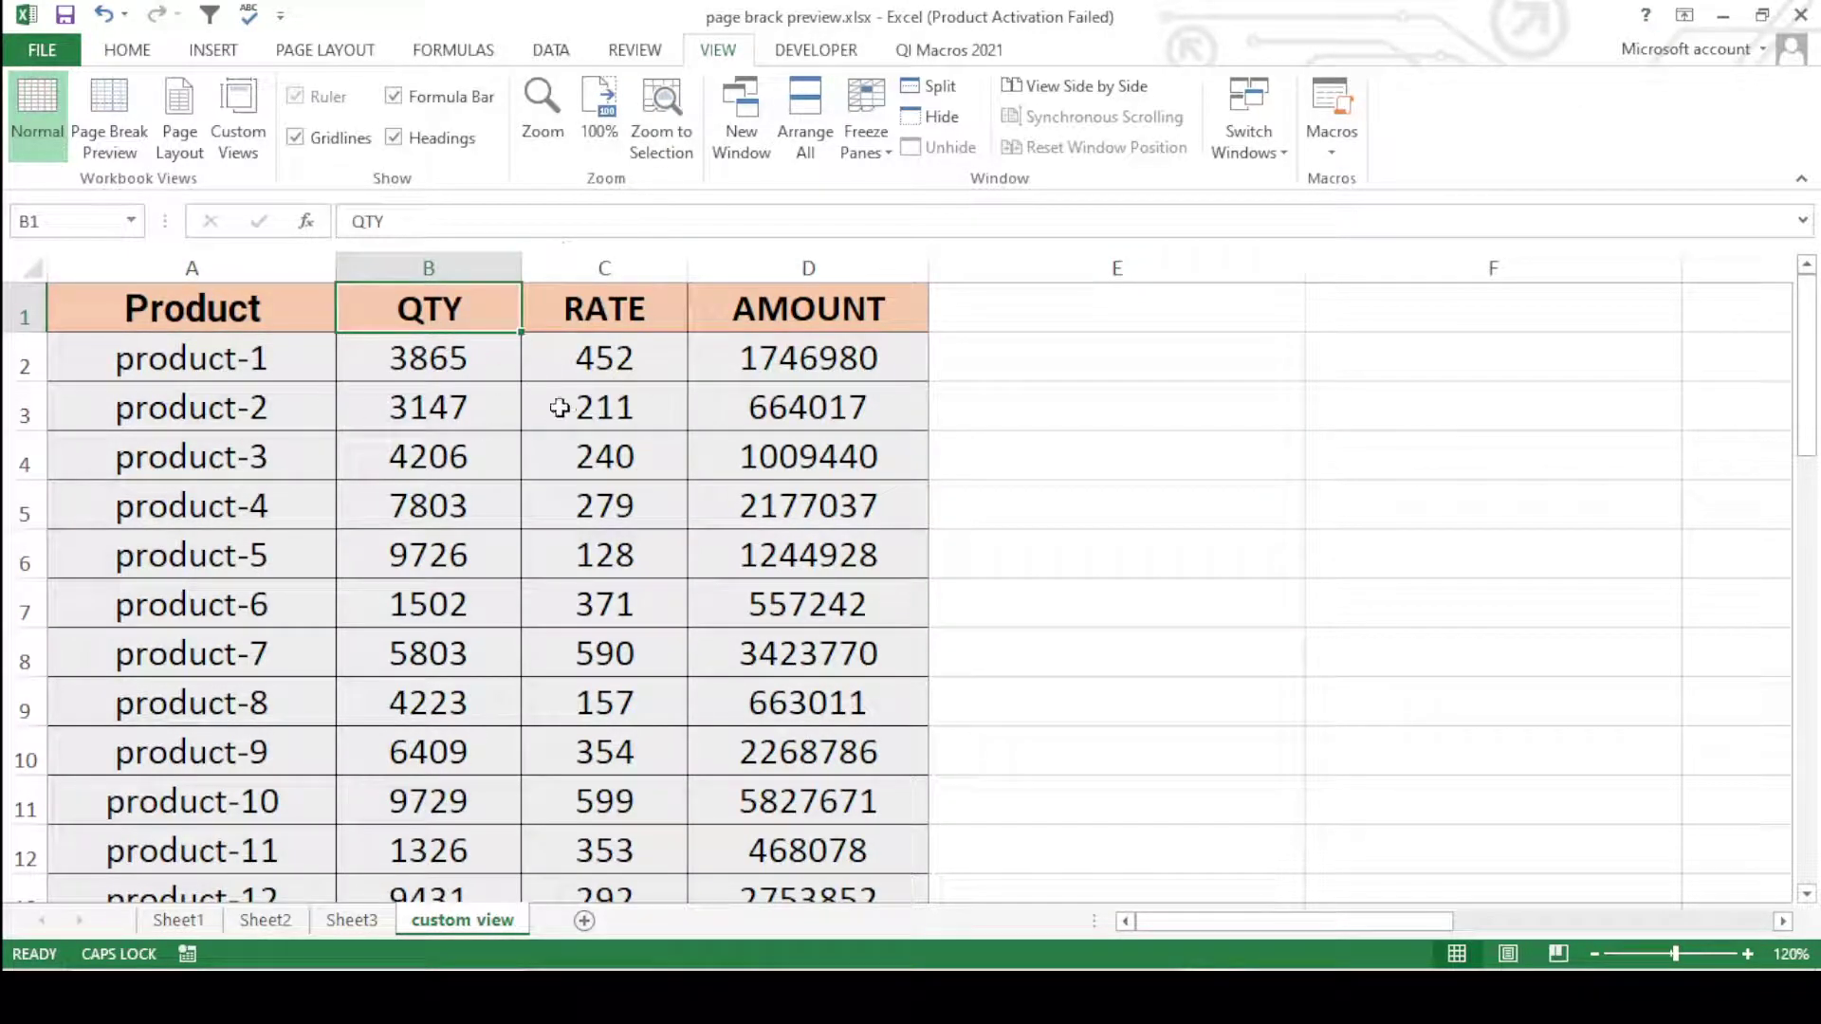
# - Show the RATE custom view, then the QTY custom view
pyautogui.click(237, 132)
pyautogui.click(1117, 456)
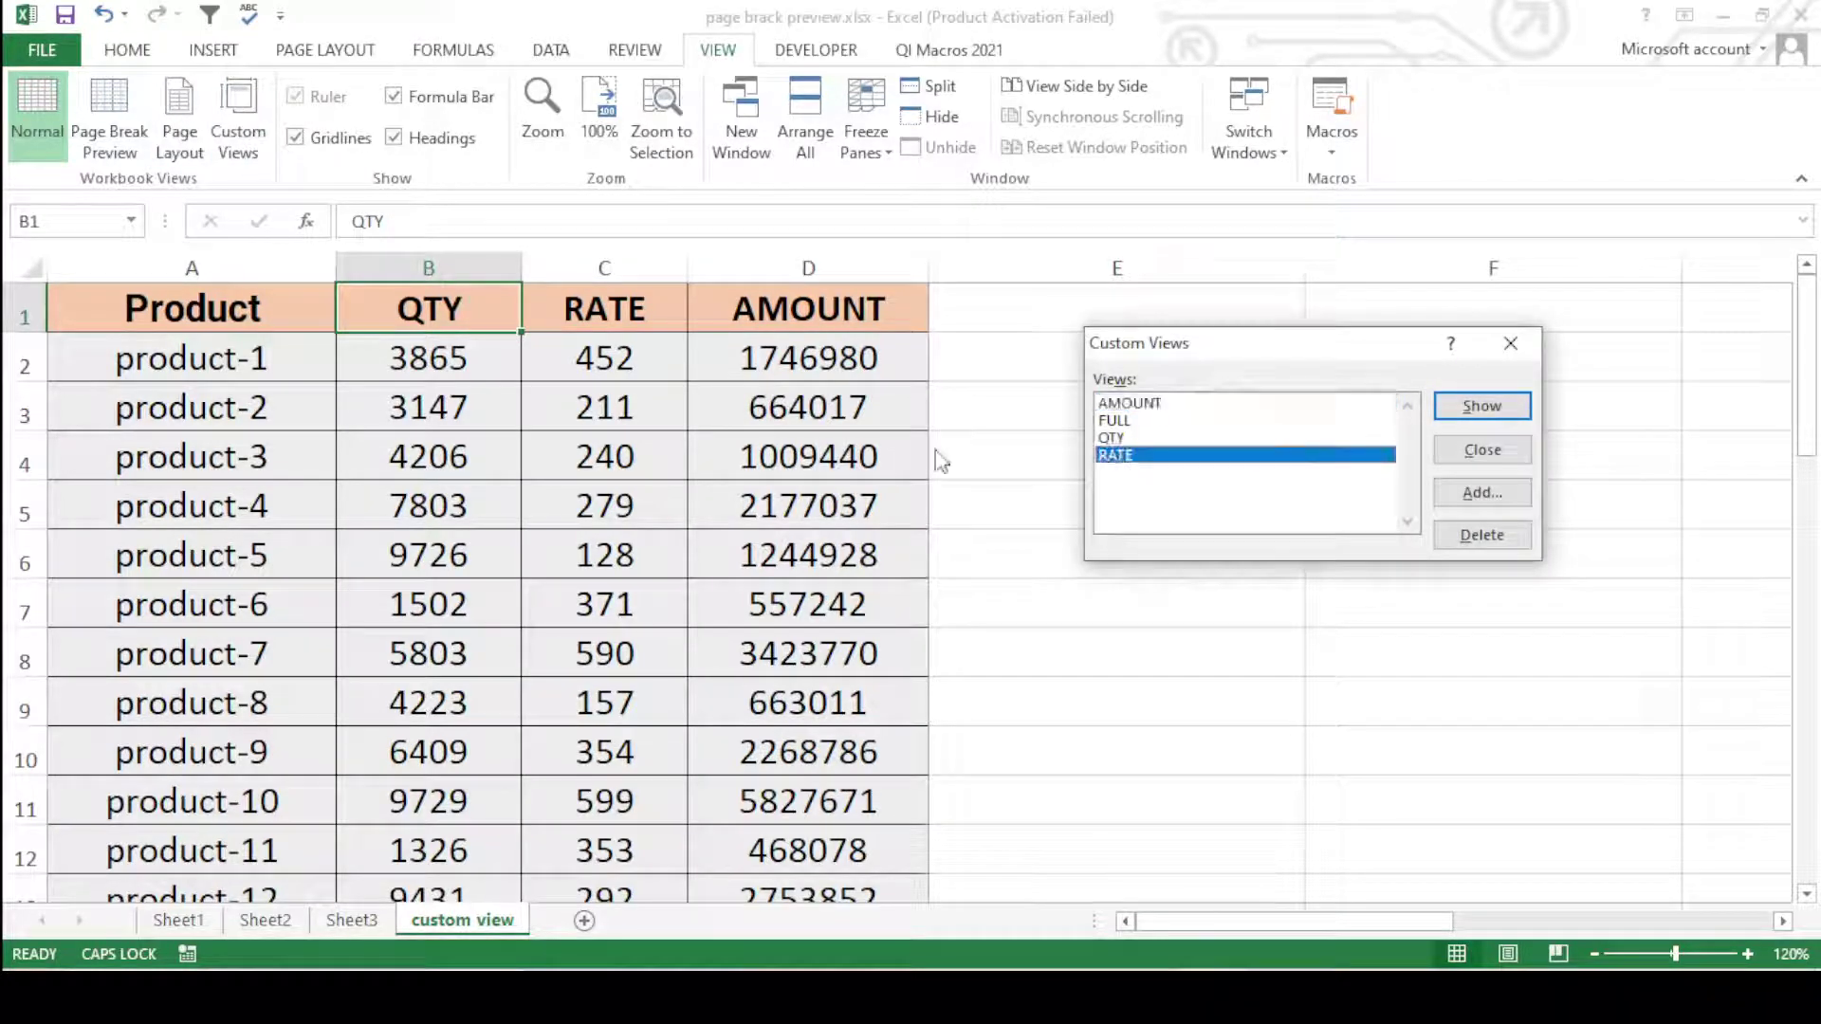
pyautogui.click(1475, 408)
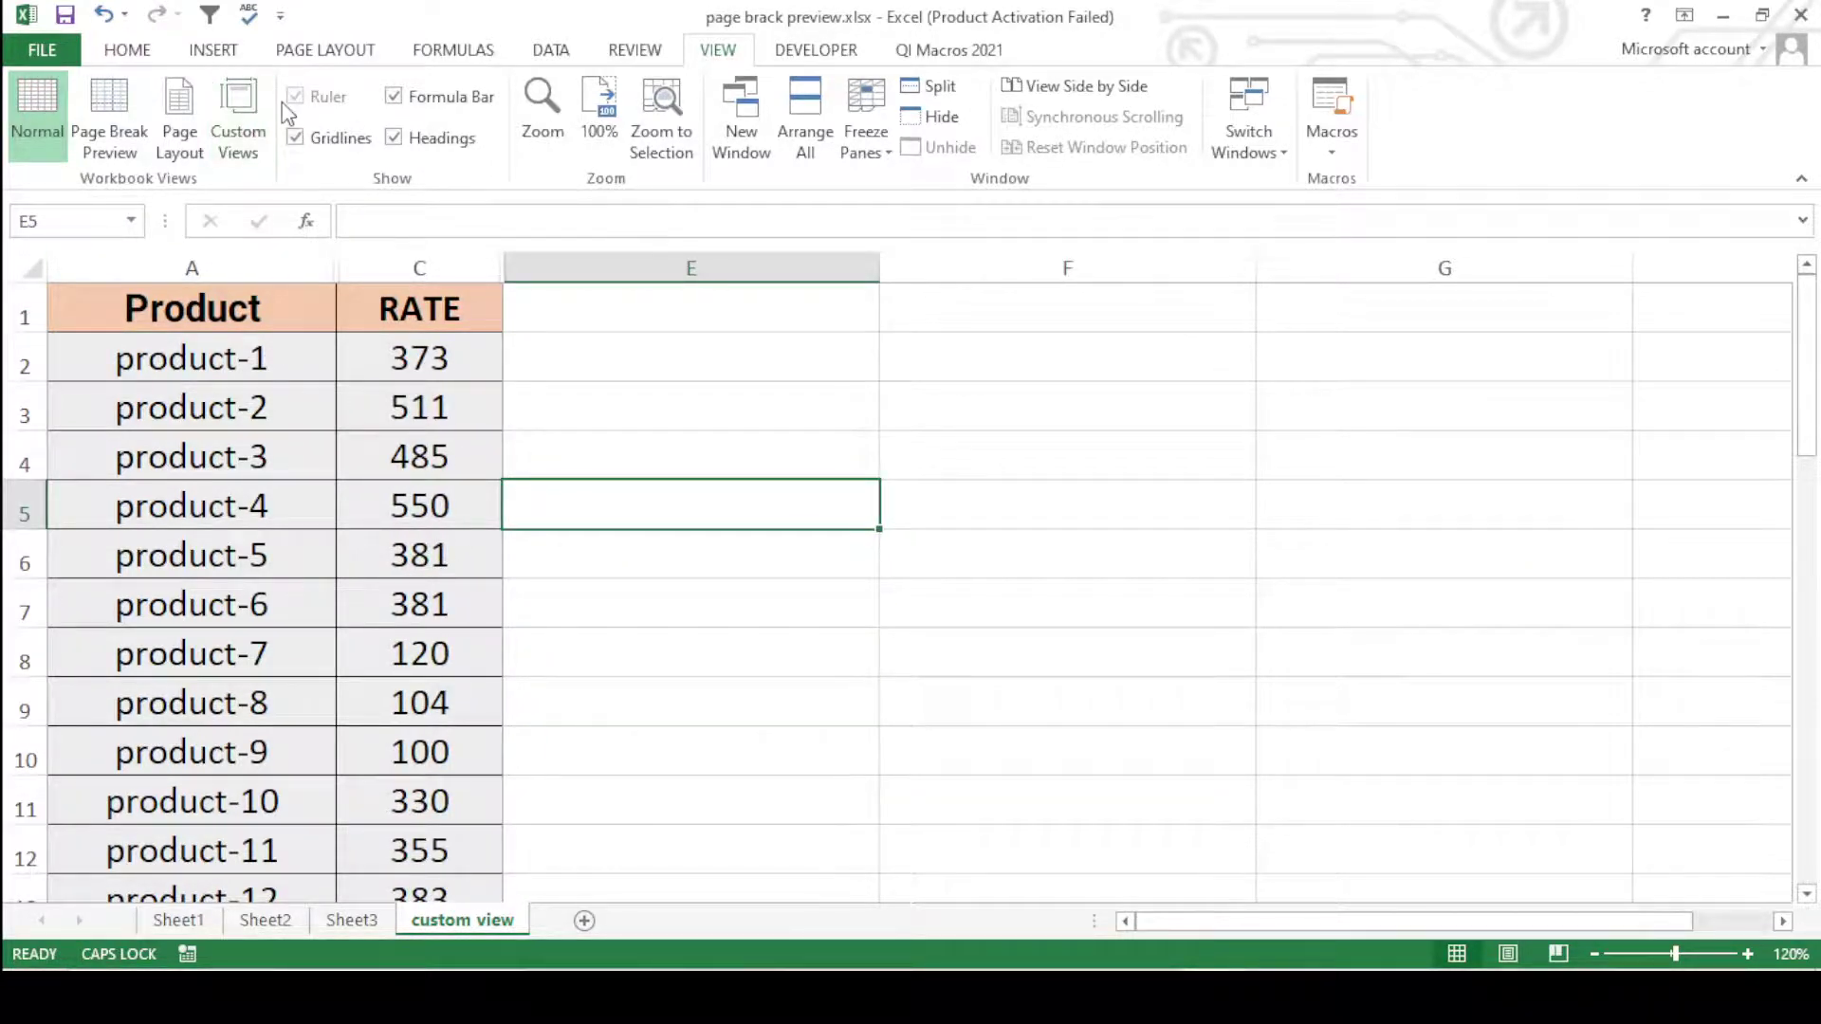
pyautogui.click(250, 118)
pyautogui.click(1112, 439)
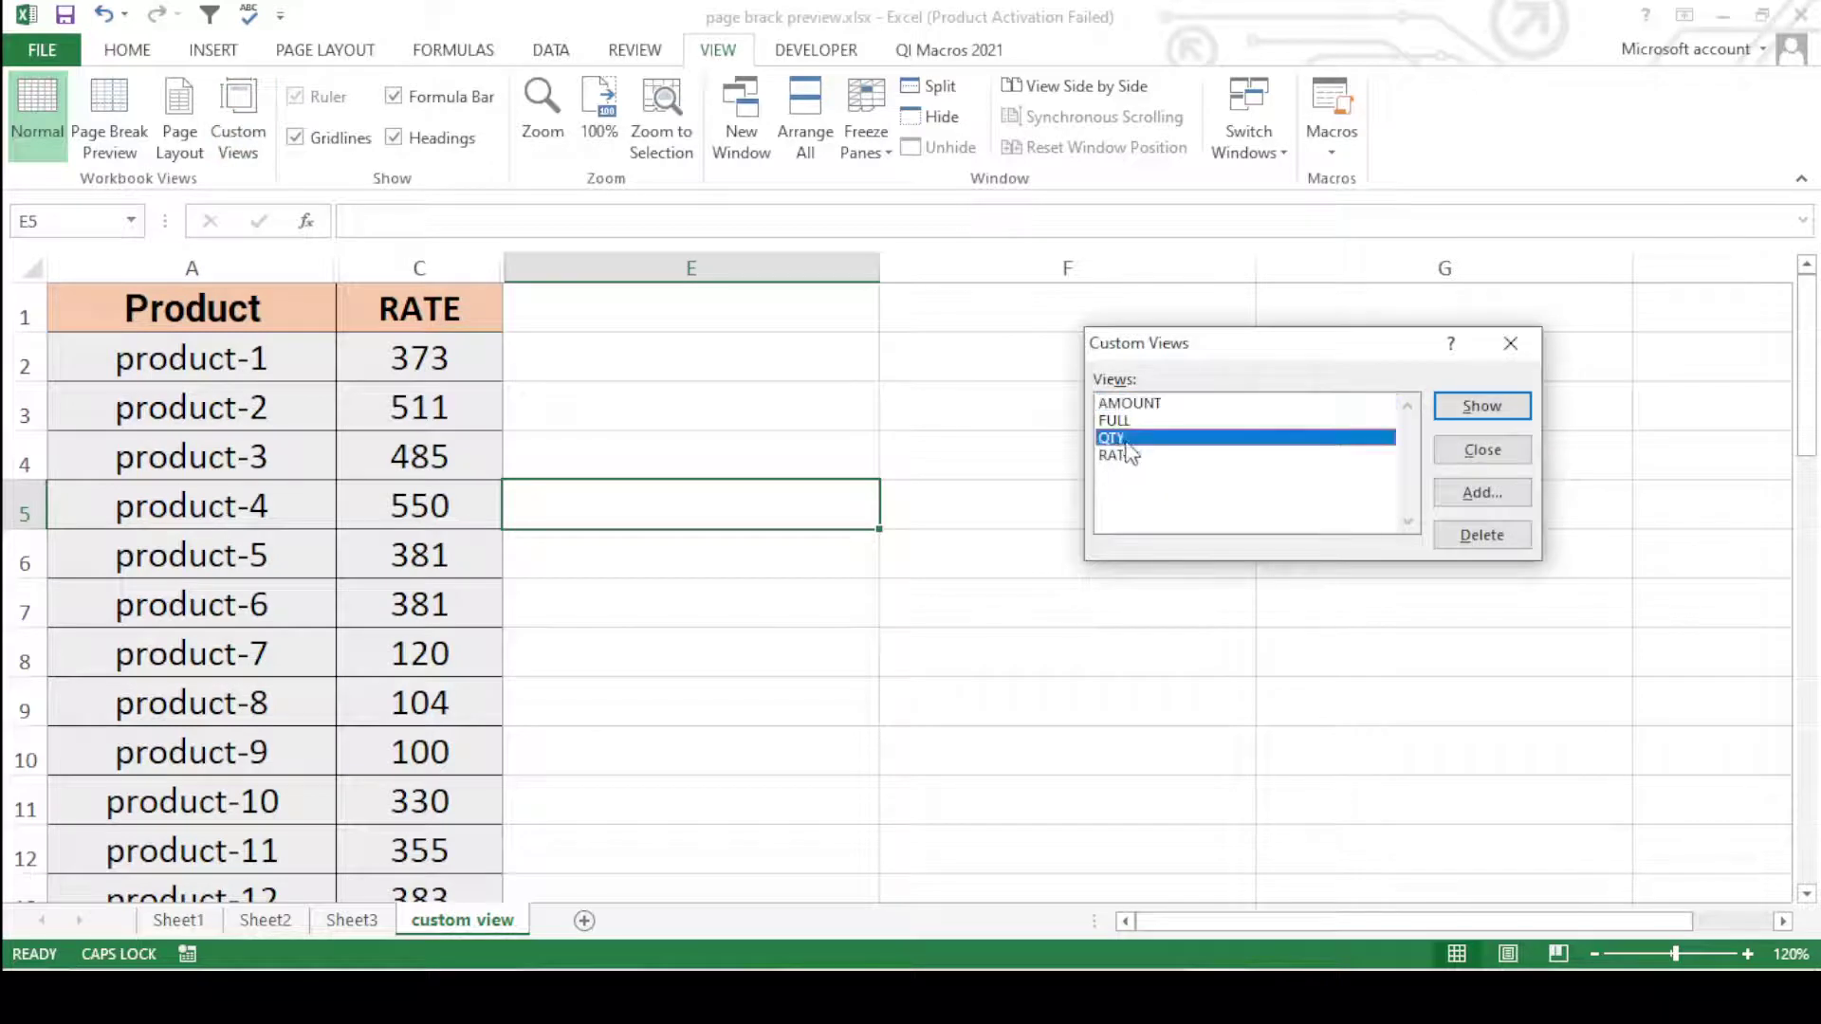
pyautogui.click(1481, 406)
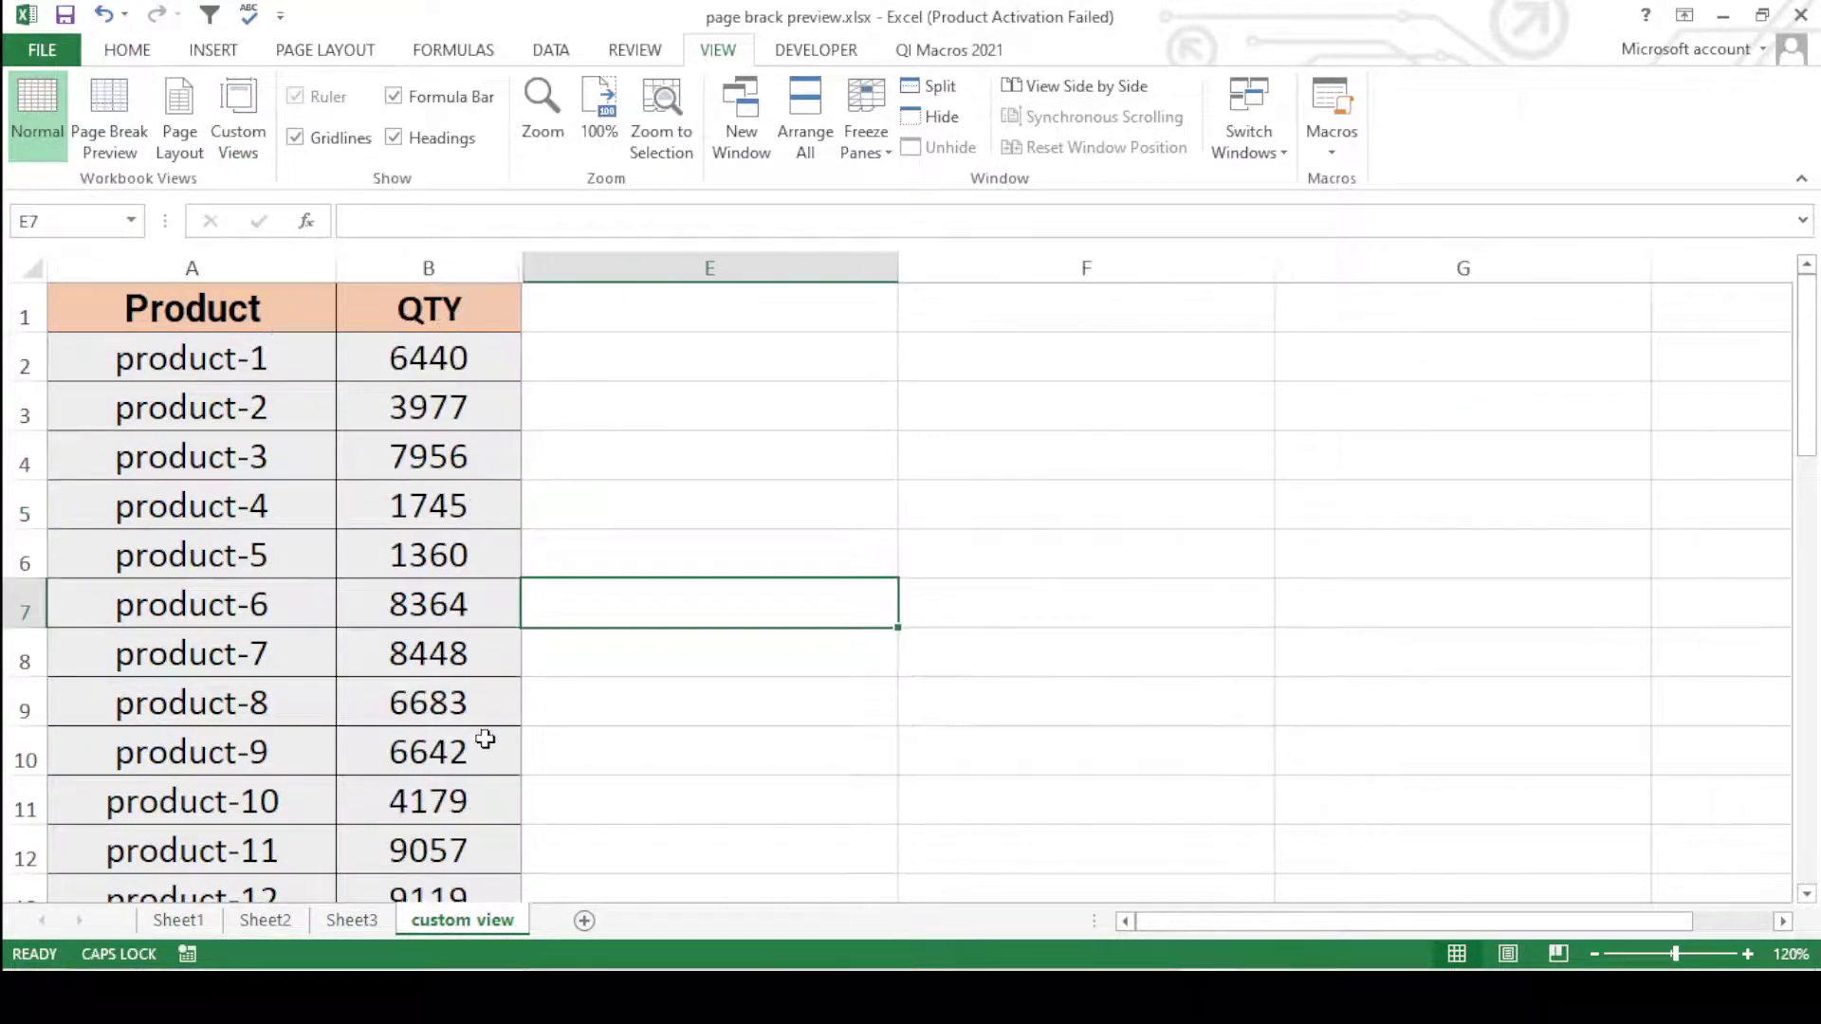
# - Switch back to the FULL custom view showing Product, QTY, RATE and AMOUNT
pyautogui.click(237, 123)
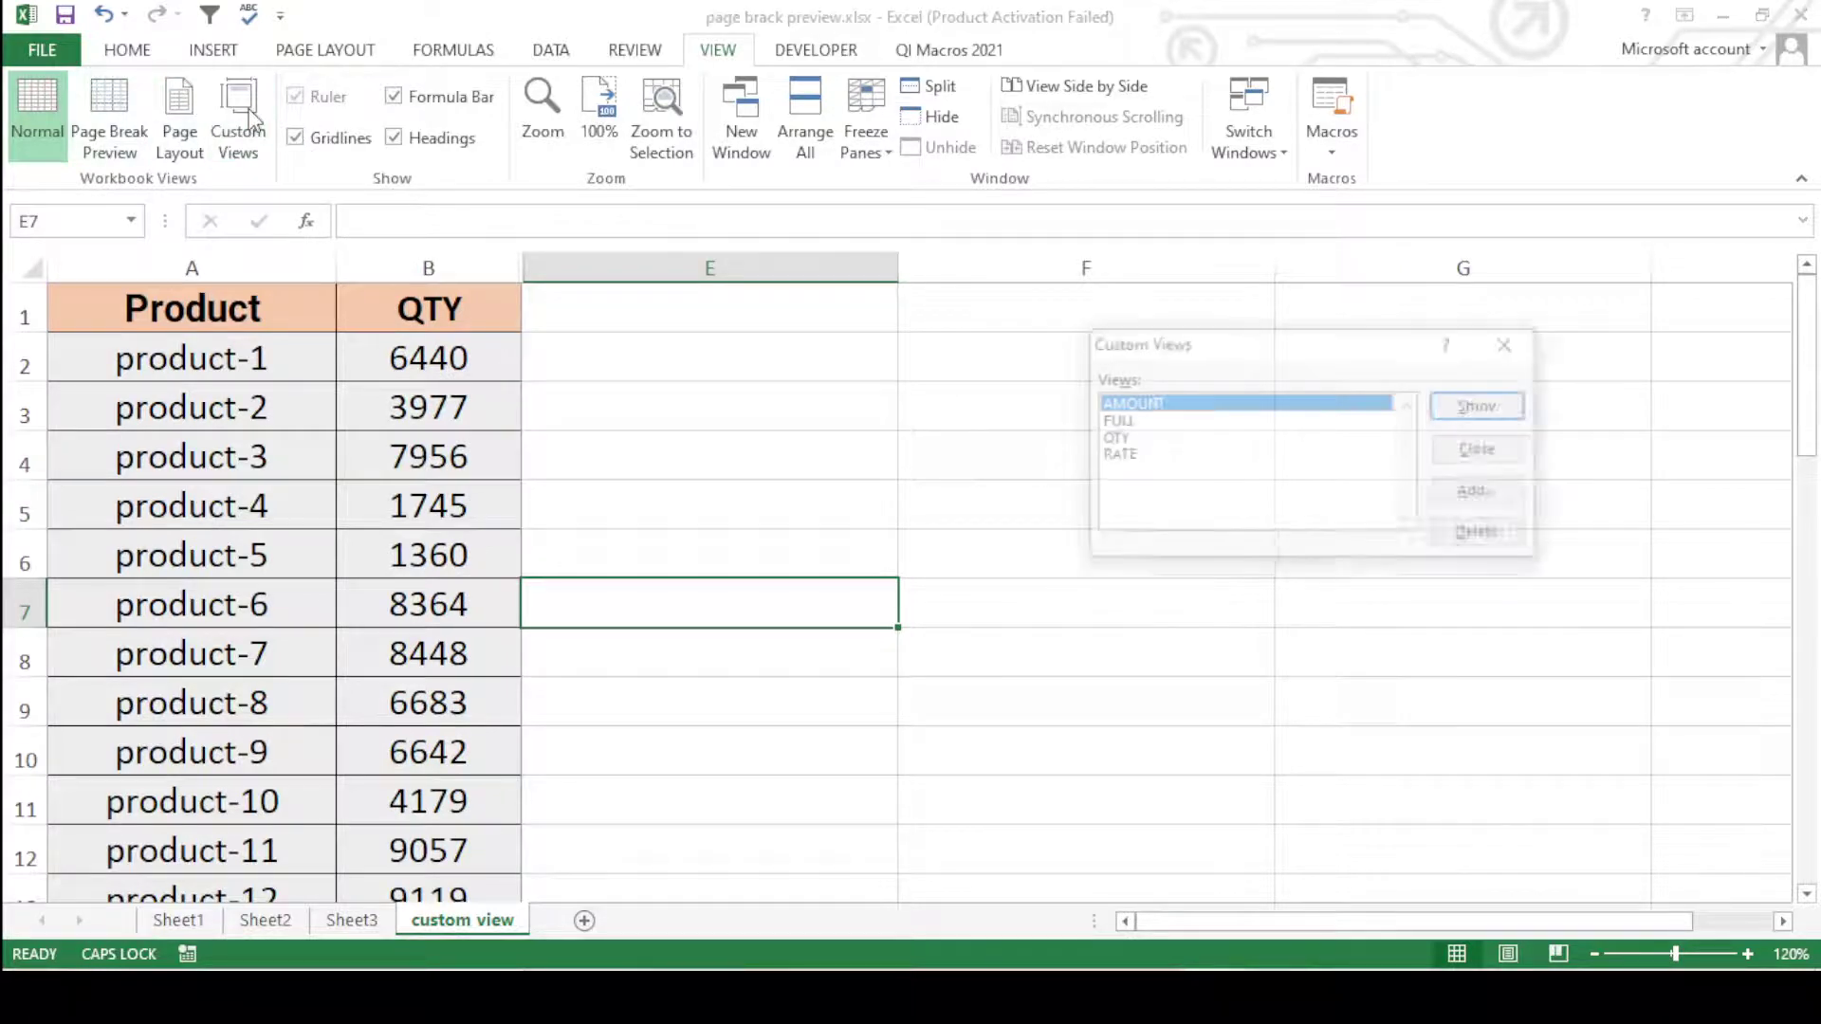
pyautogui.click(1127, 420)
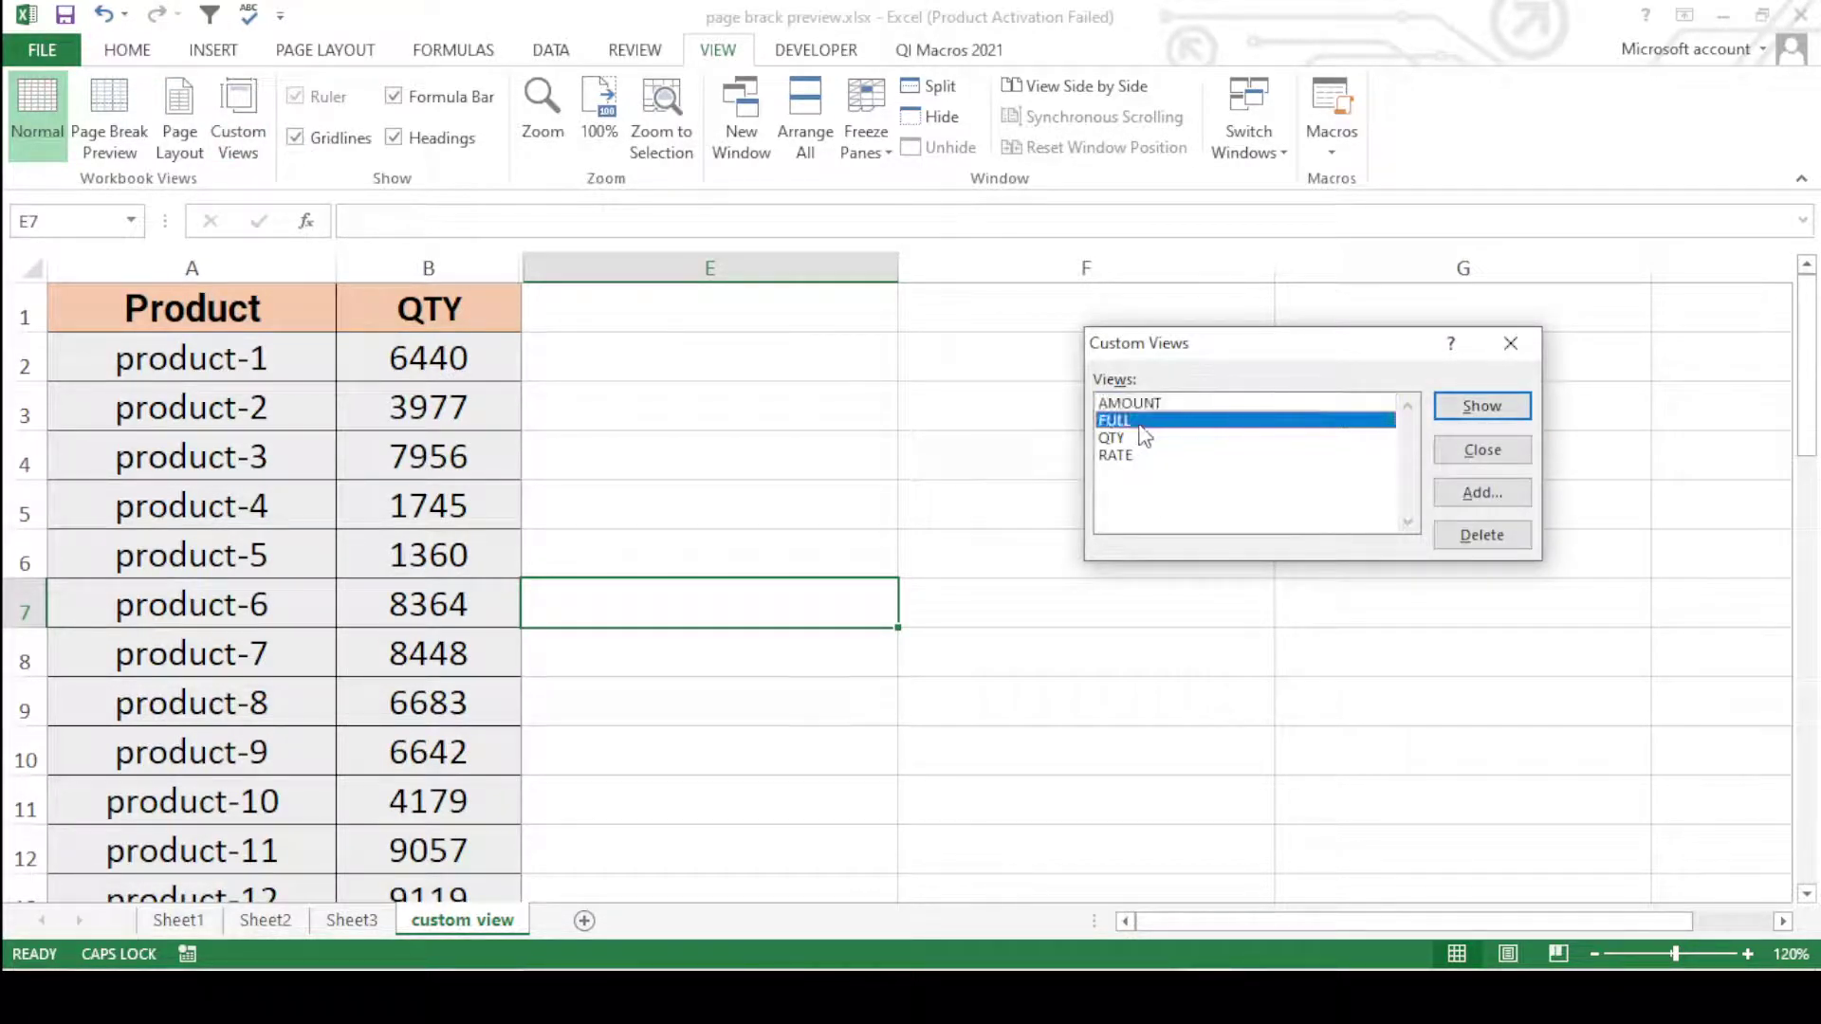
pyautogui.click(1489, 408)
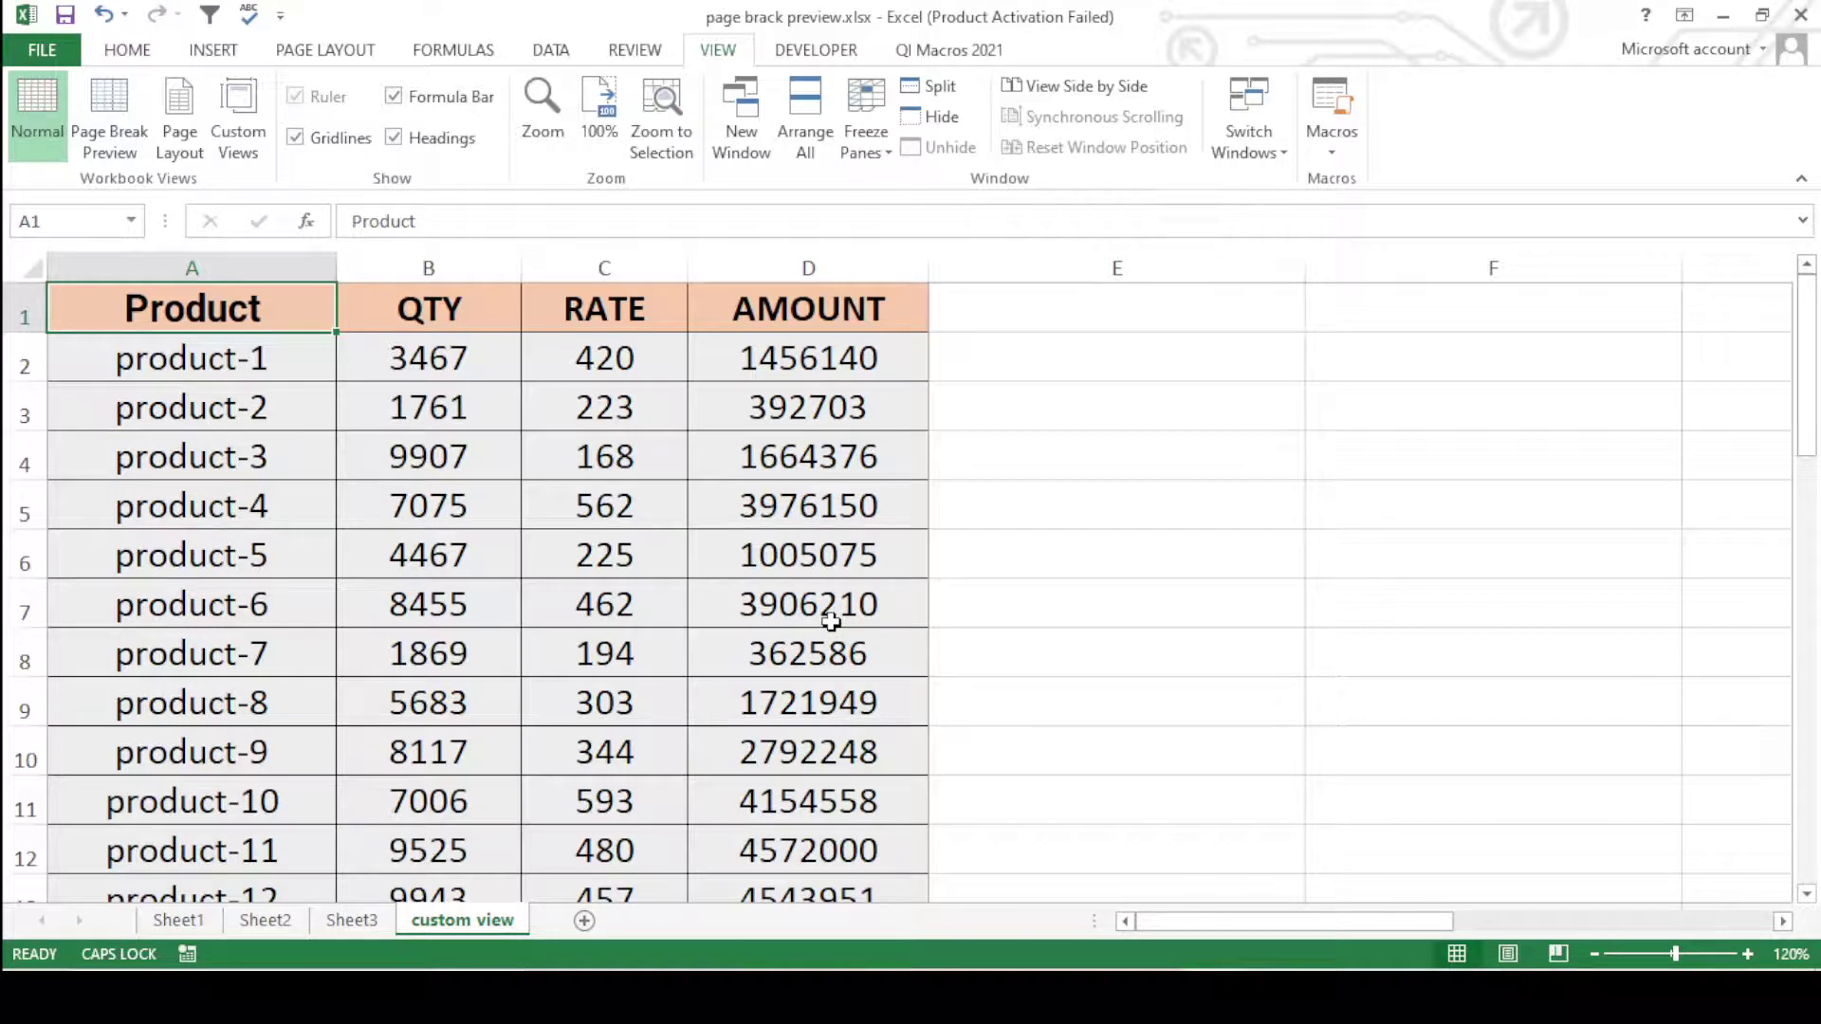
pyautogui.click(1044, 618)
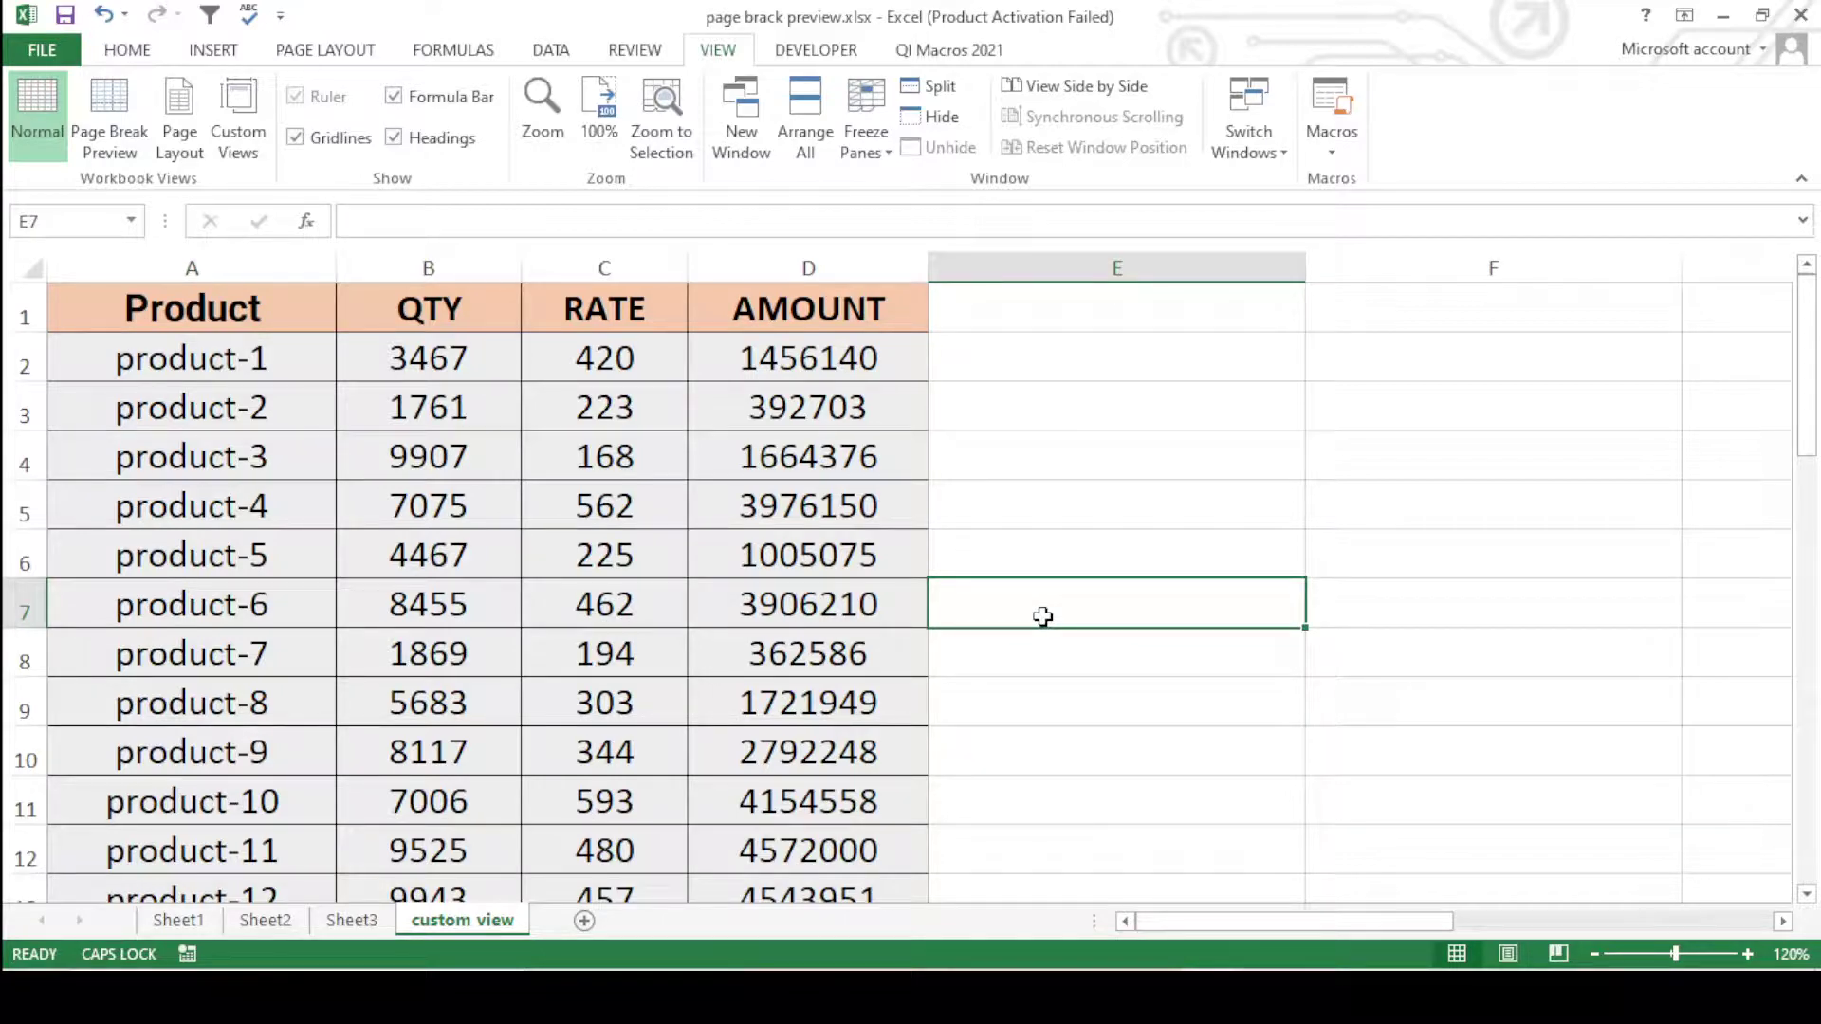
pyautogui.scroll(-4, 1043, 618)
pyautogui.scroll(4, 1043, 618)
pyautogui.click(1122, 492)
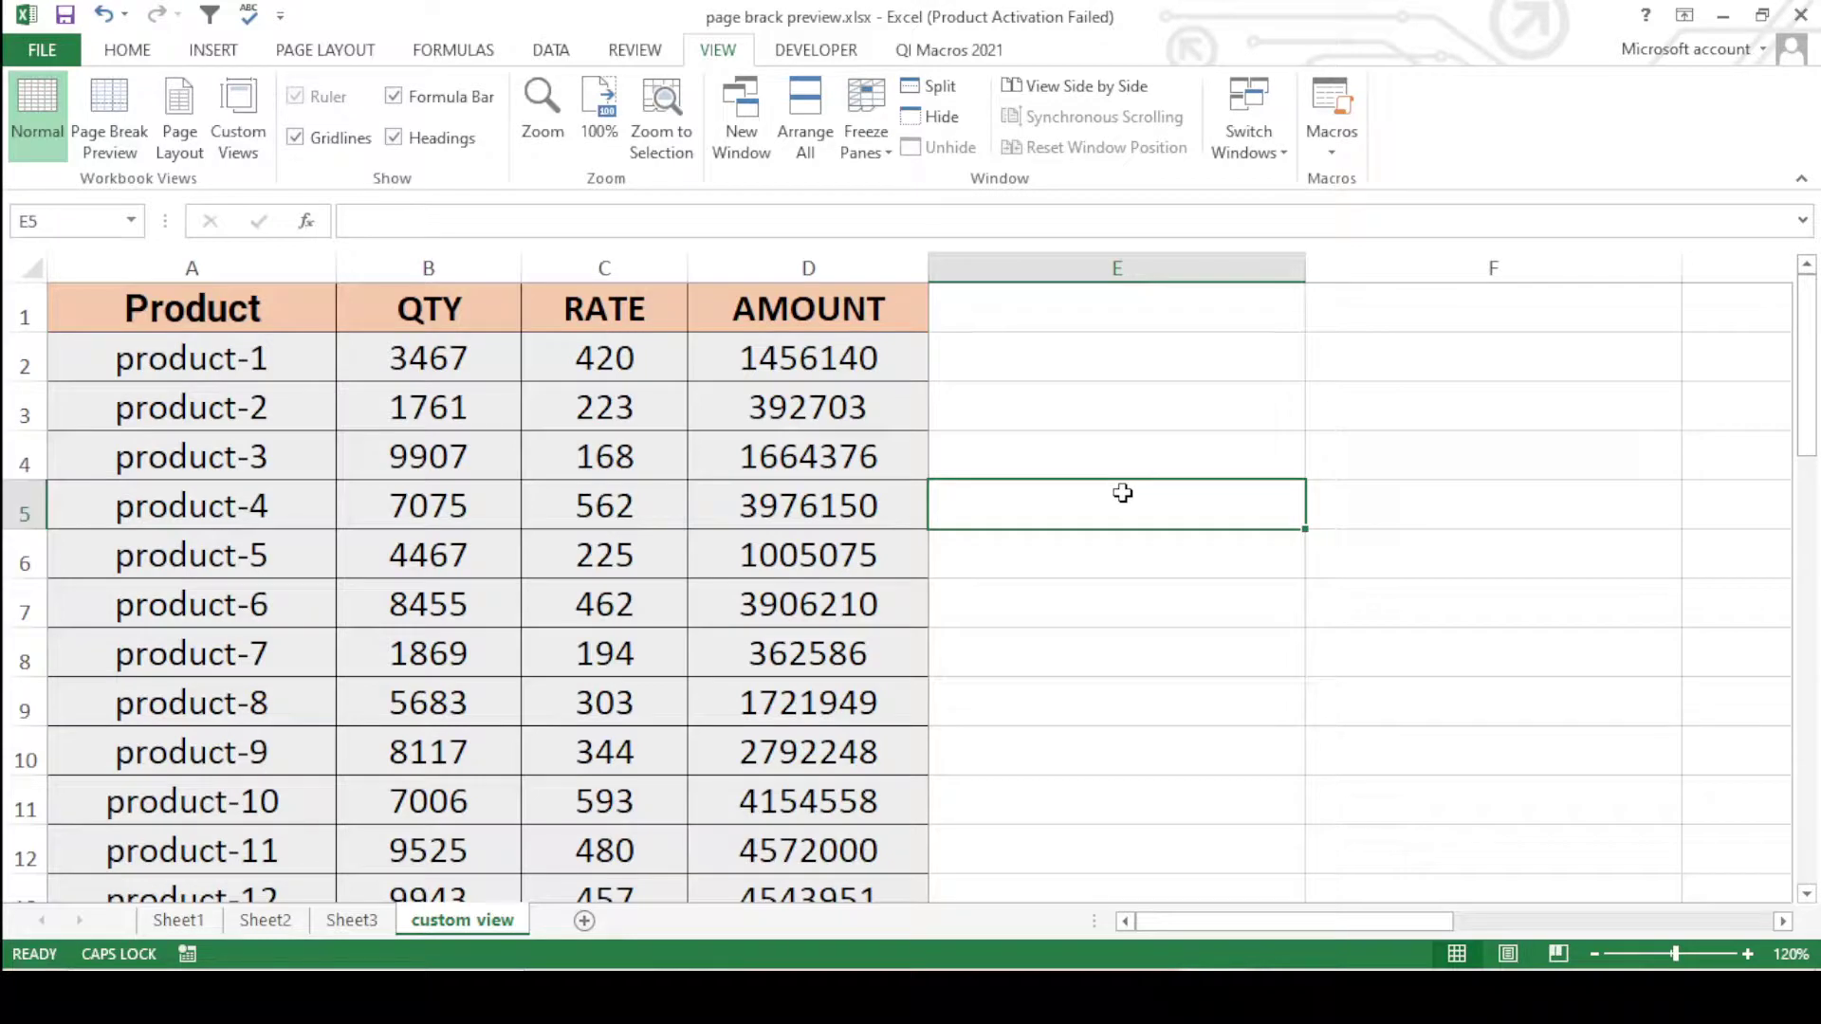